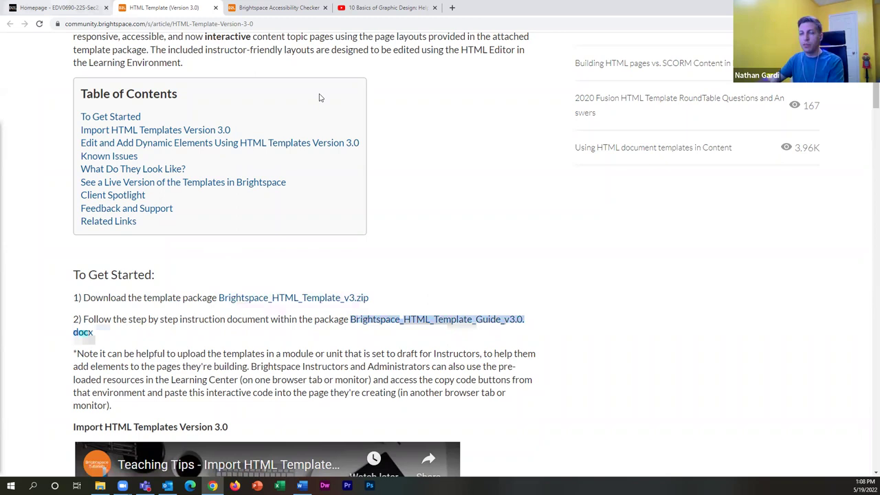
# Switch back to the EDV0690 course site and open its course file management area
pyautogui.hotkey('ctrl', 'shift', 'Tab')
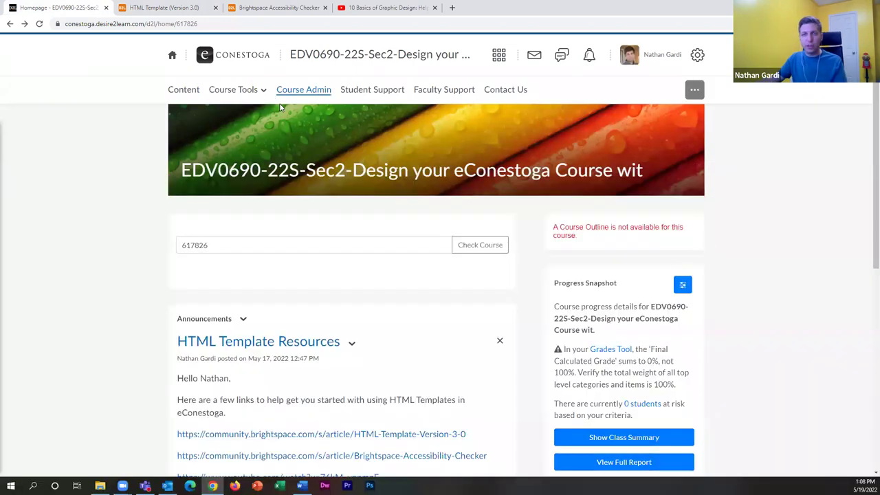
pyautogui.click(278, 95)
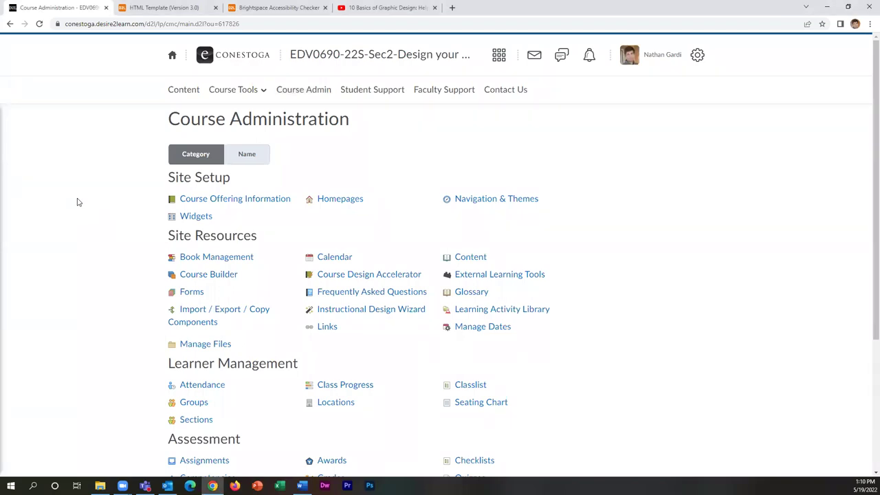
pyautogui.scroll(-2, 426, 351)
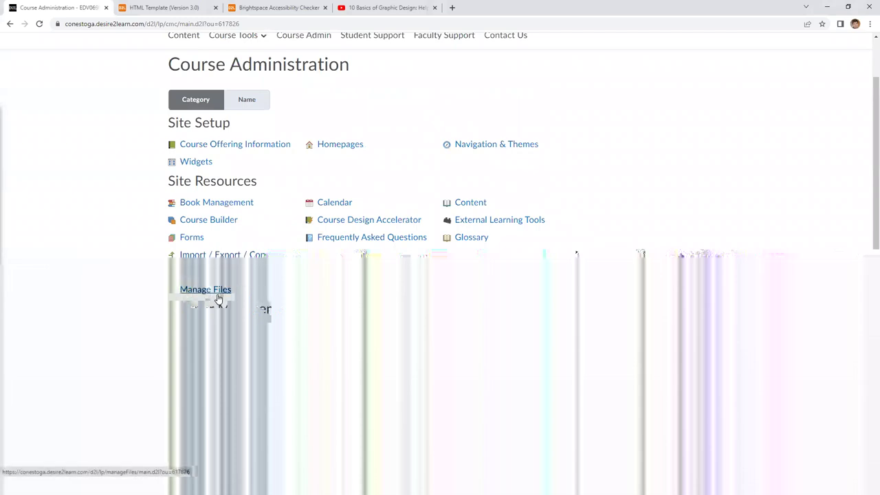
pyautogui.click(218, 299)
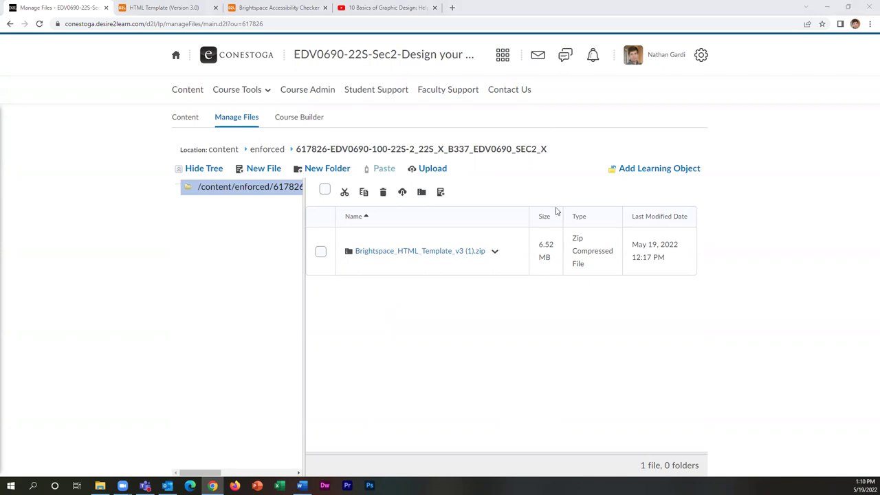
# Unzip the Brightspace_HTML_Template_v3 (1).zip package in the course files and dismiss the unzip notice
pyautogui.click(589, 184)
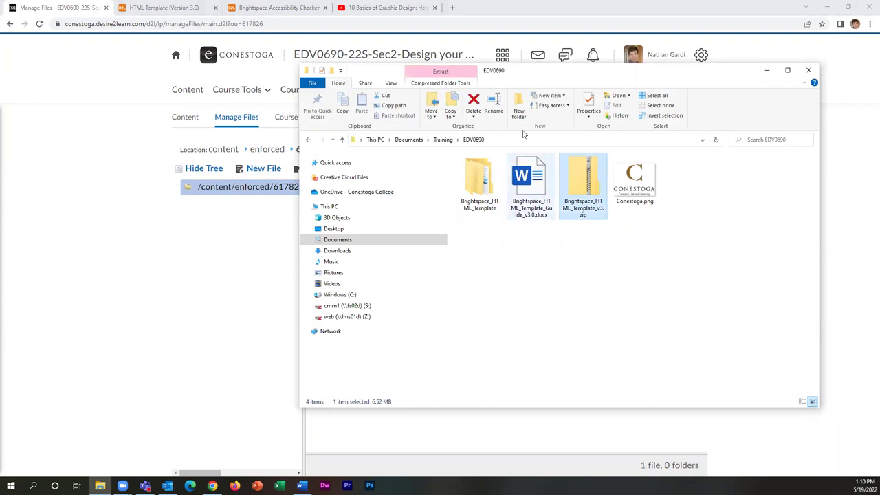
pyautogui.hotkey('alt', 'F4')
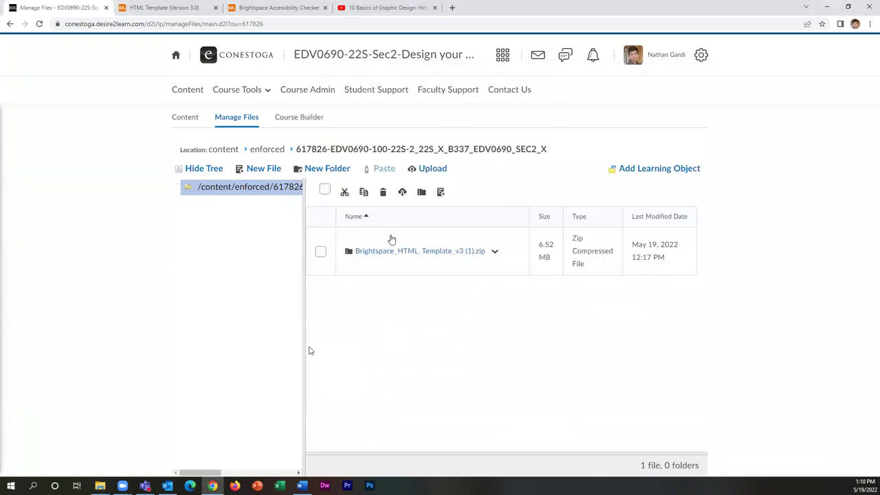
pyautogui.click(496, 254)
pyautogui.click(439, 300)
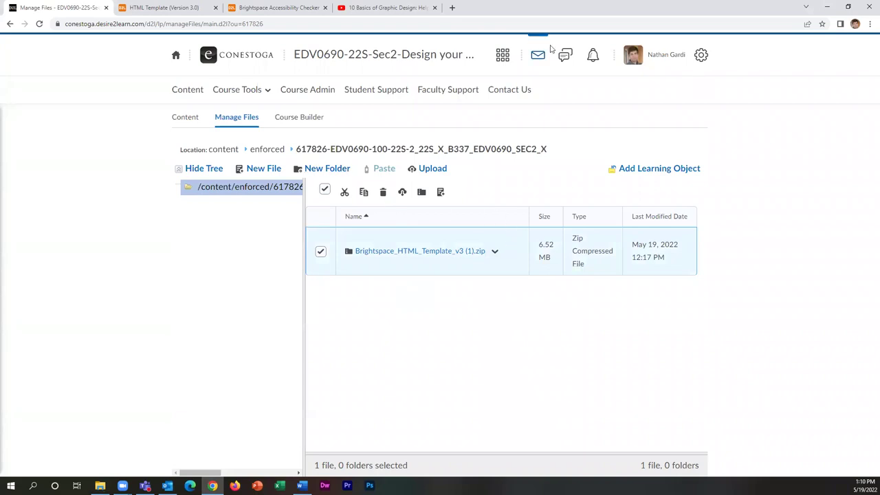
pyautogui.click(494, 252)
pyautogui.click(468, 332)
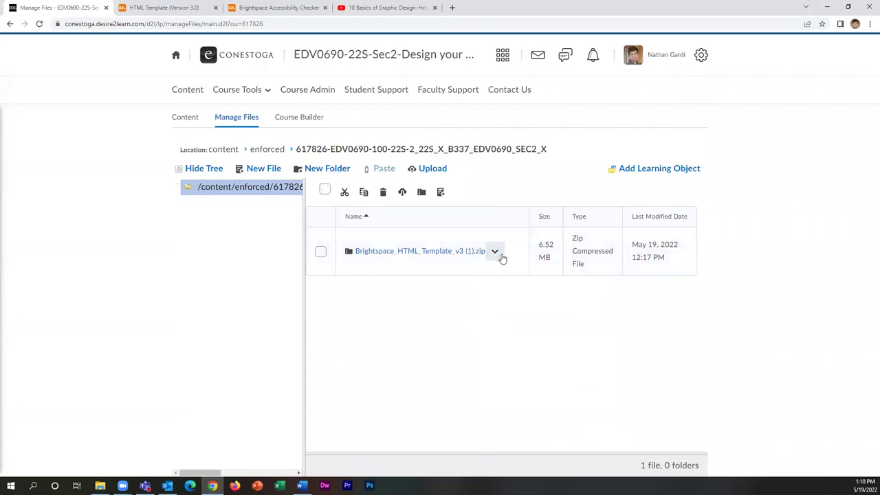
pyautogui.click(495, 252)
pyautogui.click(430, 344)
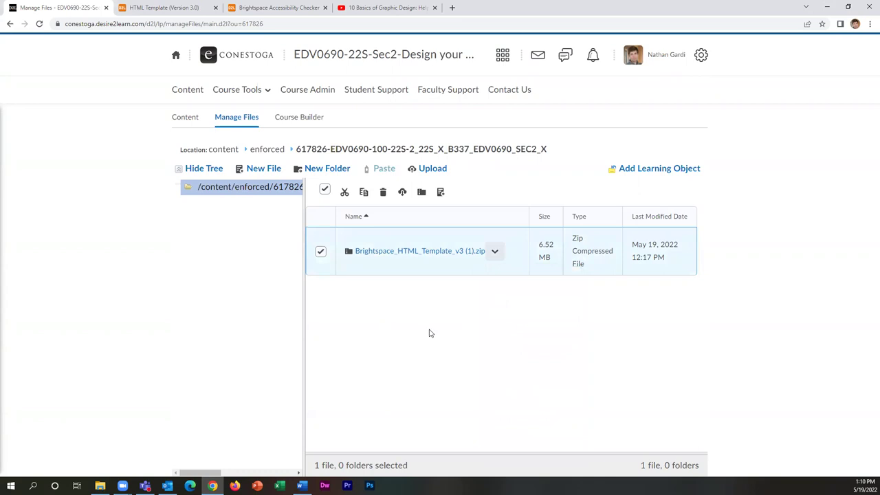
pyautogui.click(442, 190)
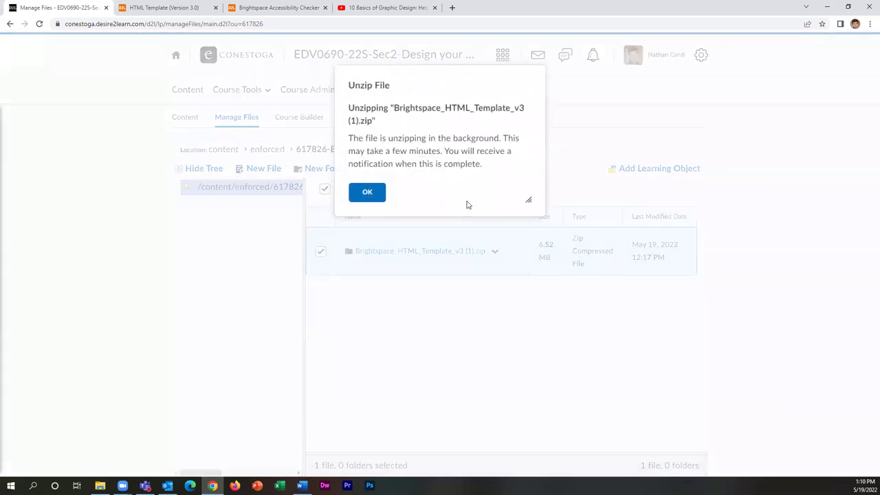
pyautogui.moveTo(352, 108); pyautogui.dragTo(484, 137)
pyautogui.click(367, 192)
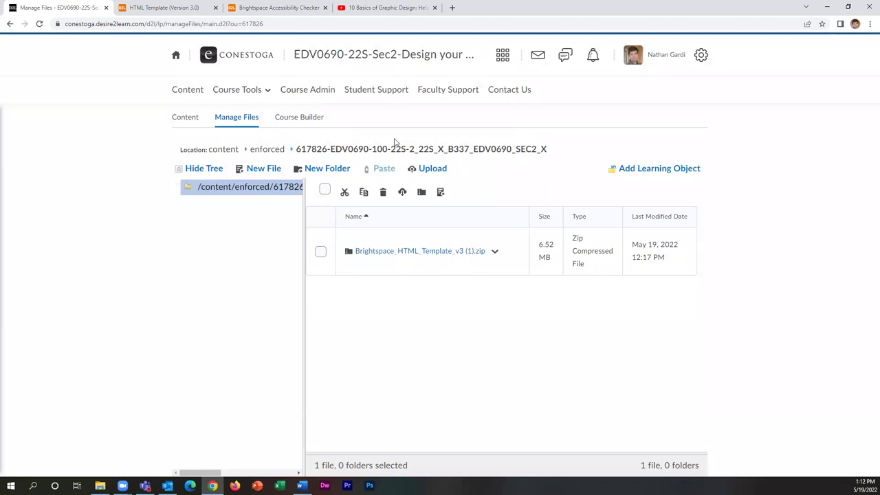
pyautogui.moveTo(555, 249); pyautogui.dragTo(540, 245)
pyautogui.click(540, 246)
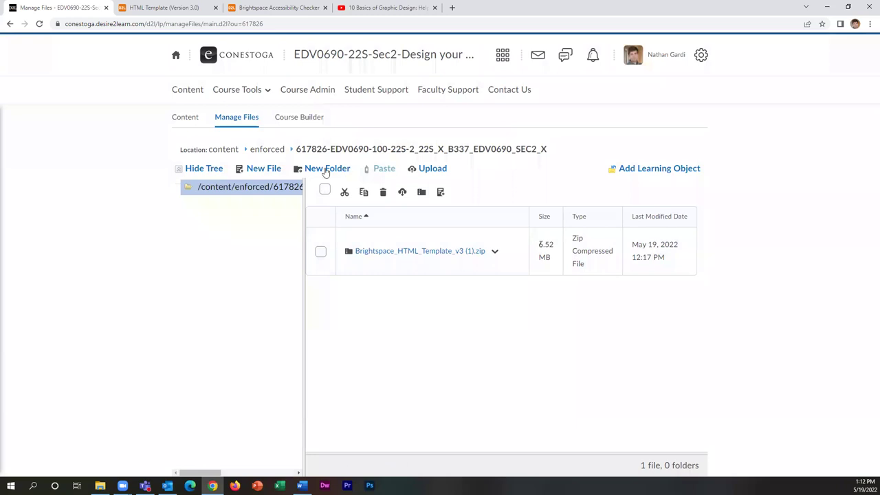
# Enable HTML Templates in the course's content settings and choose the Brightspace_HTML_Template folder for the templates path
pyautogui.click(191, 118)
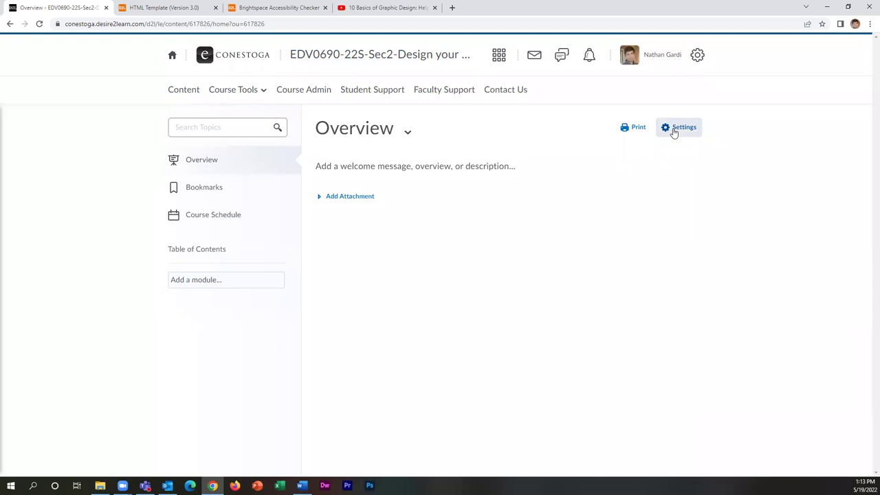
pyautogui.click(677, 128)
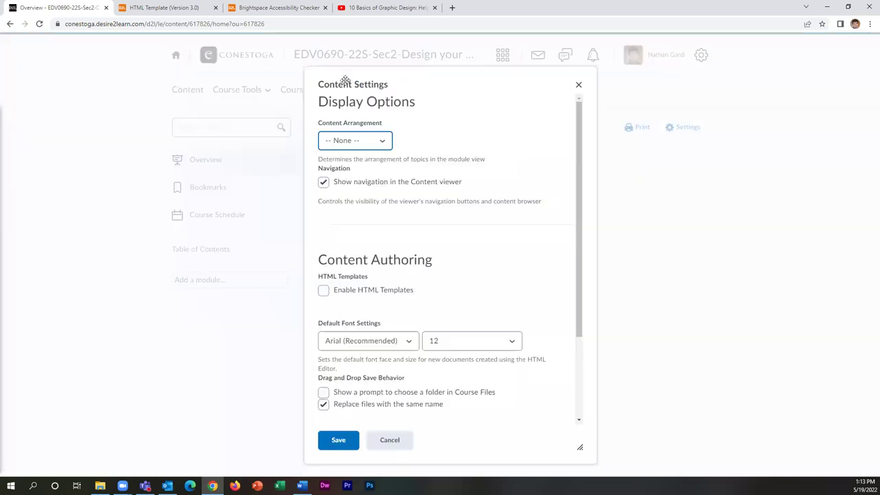
pyautogui.moveTo(491, 431); pyautogui.dragTo(647, 405)
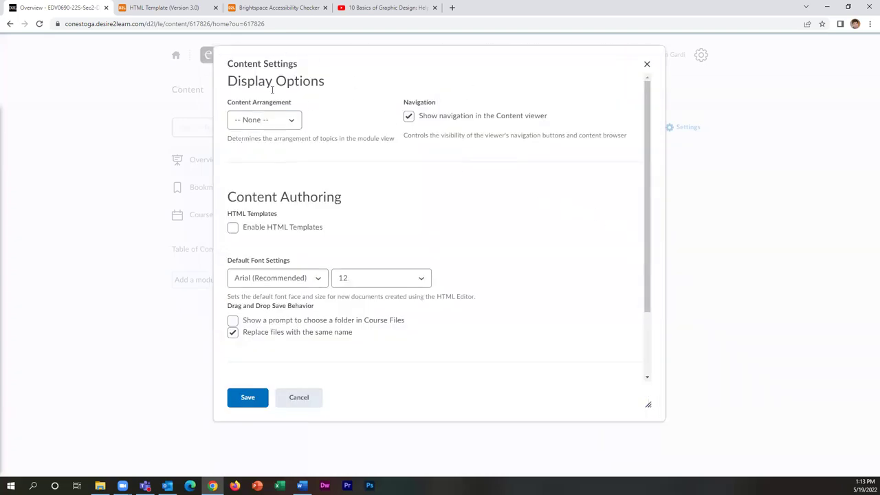
pyautogui.scroll(-1, 228, 175)
pyautogui.scroll(1, 227, 176)
pyautogui.moveTo(228, 197); pyautogui.dragTo(354, 195)
pyautogui.click(354, 195)
pyautogui.click(289, 229)
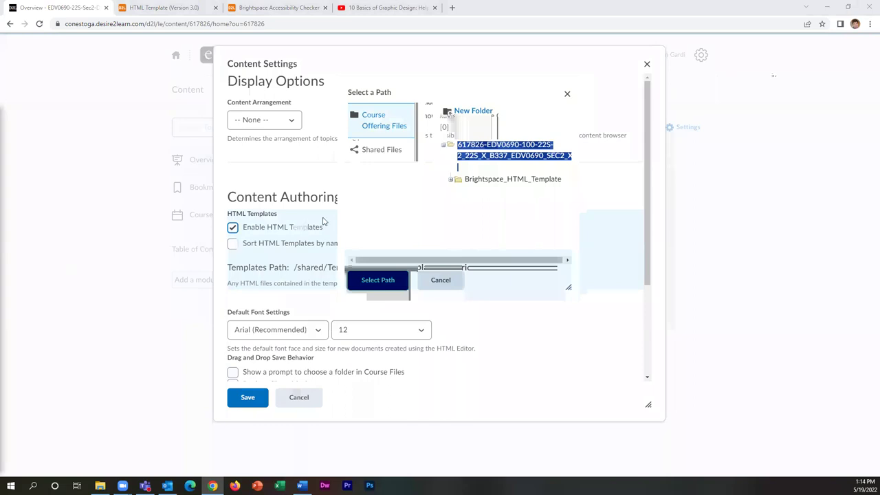
pyautogui.click(516, 180)
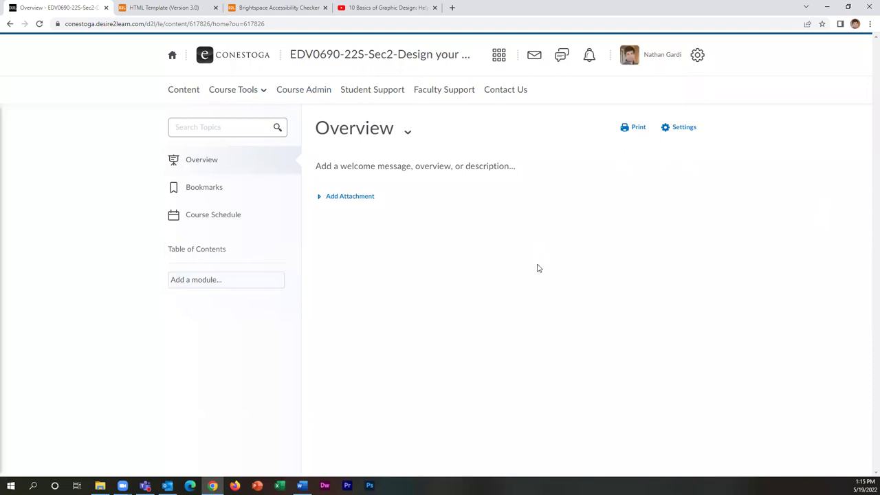
# Check the unzip notifications and inspect the unzipped Brightspace_HTML_Template folder in the course files
pyautogui.click(304, 90)
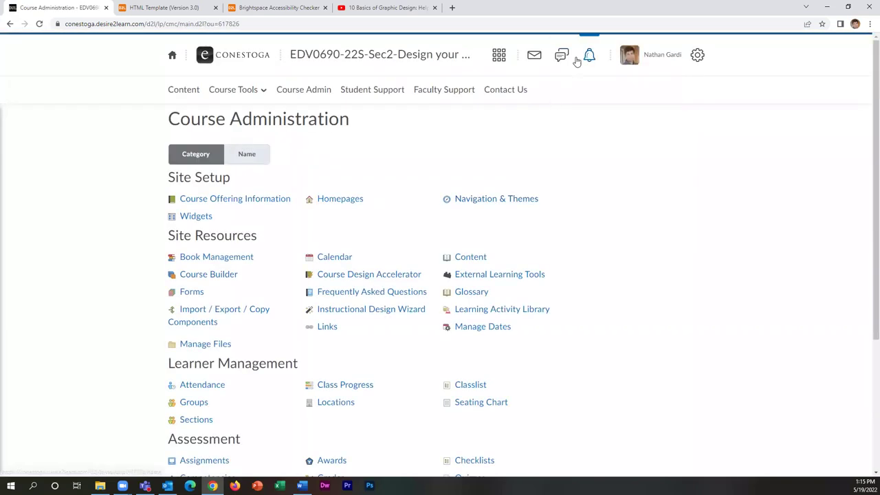
pyautogui.click(264, 342)
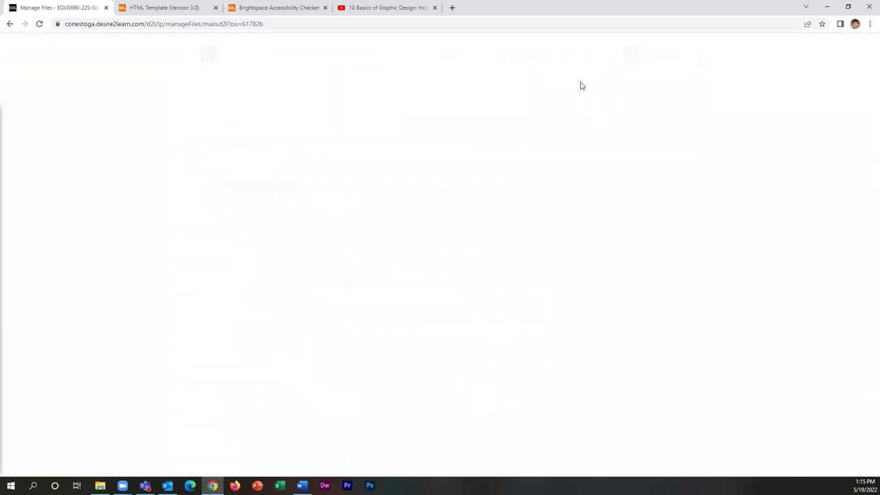
pyautogui.click(566, 57)
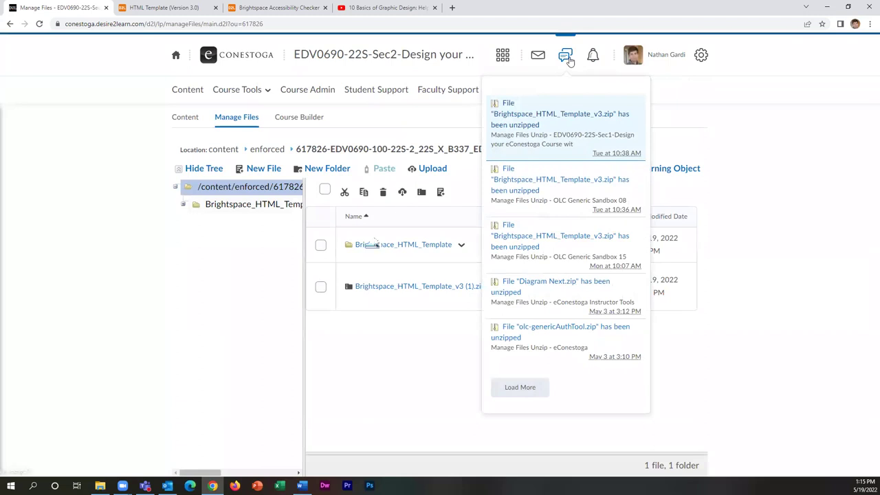
pyautogui.click(378, 246)
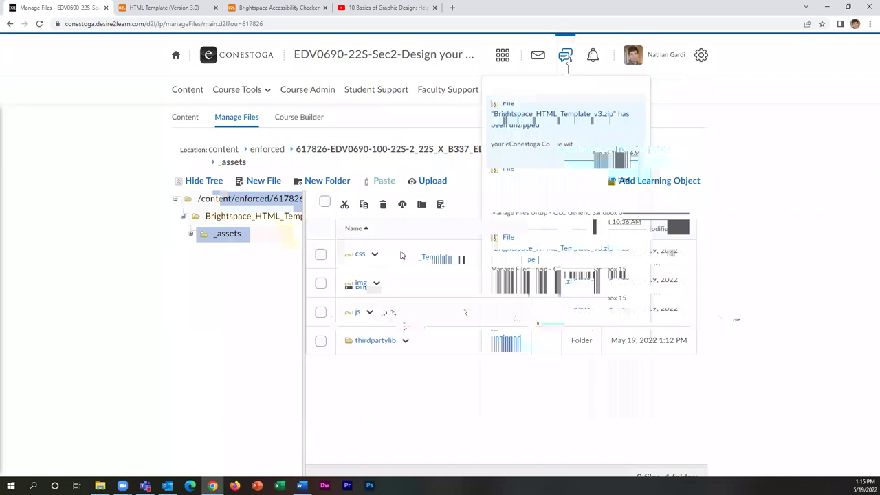
# Add two modules named Week 1 and Week 2 to the course content's table of contents
pyautogui.click(197, 91)
pyautogui.click(217, 282)
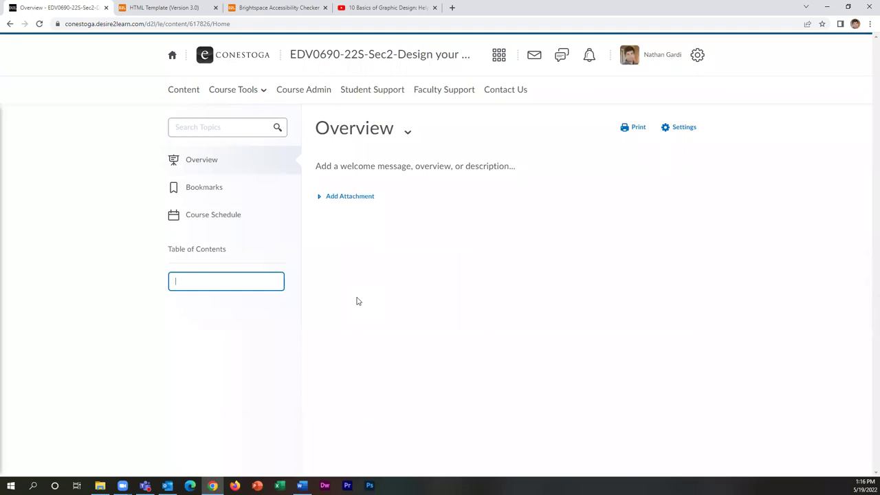
pyautogui.write('Week 1')
pyautogui.press('Return')
pyautogui.click(195, 304)
pyautogui.write('Week 2')
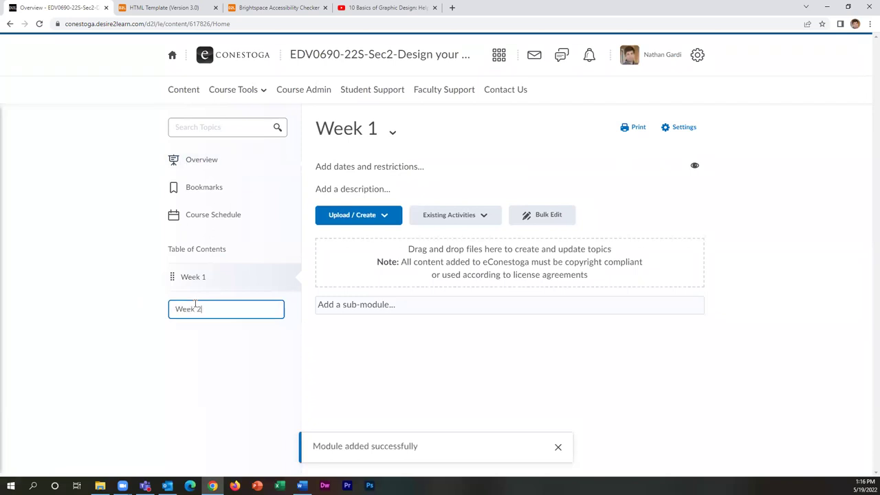
pyautogui.press('Return')
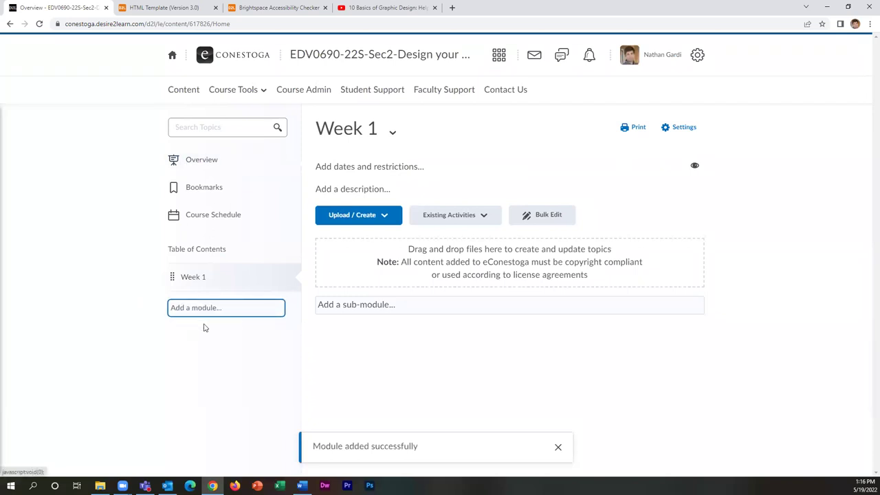
# Add two more modules named Week 3 and Week 4 below Week 2
pyautogui.click(207, 333)
pyautogui.write('Week 3')
pyautogui.press('Return')
pyautogui.click(203, 363)
pyautogui.write('Week 4')
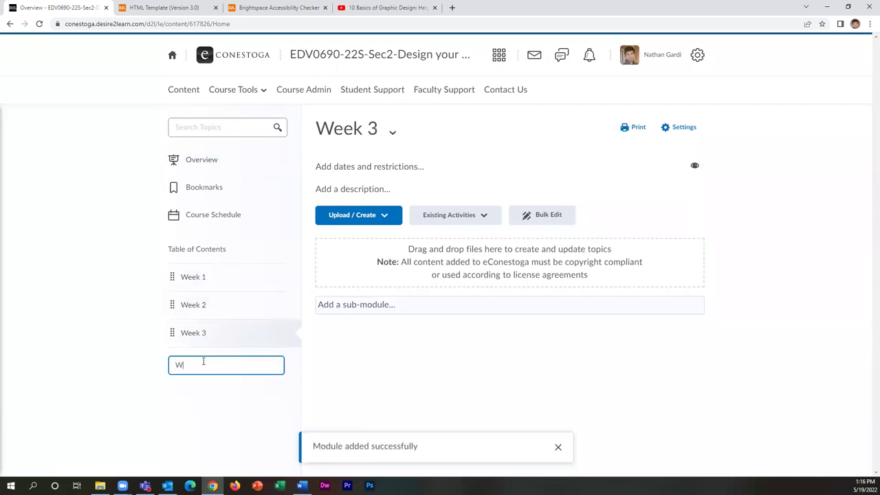
pyautogui.press('Return')
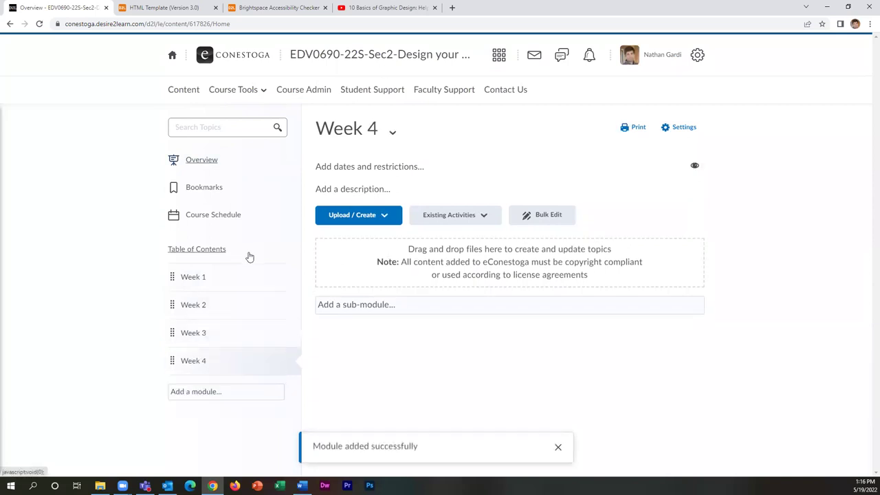
pyautogui.click(557, 447)
# Add a module named HTML Template Pages after Week 4
pyautogui.click(177, 393)
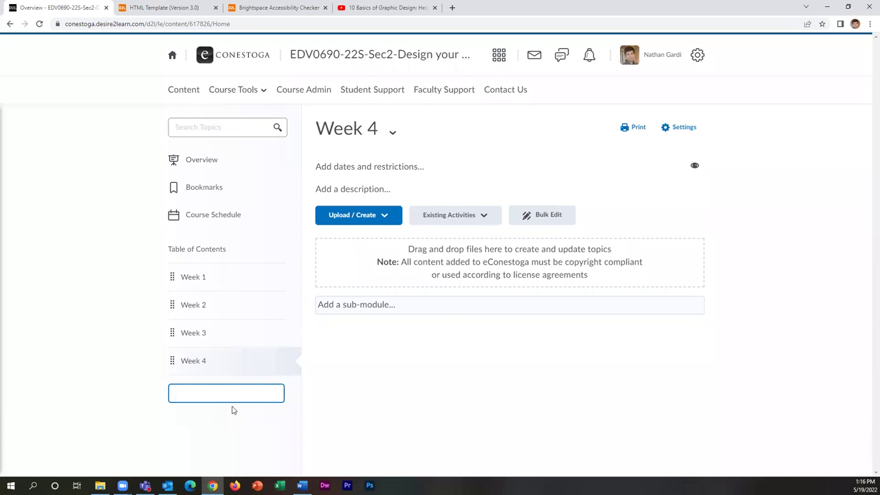
pyautogui.write('HTML Tem')
pyautogui.write('plate #1')
pyautogui.press('Return')
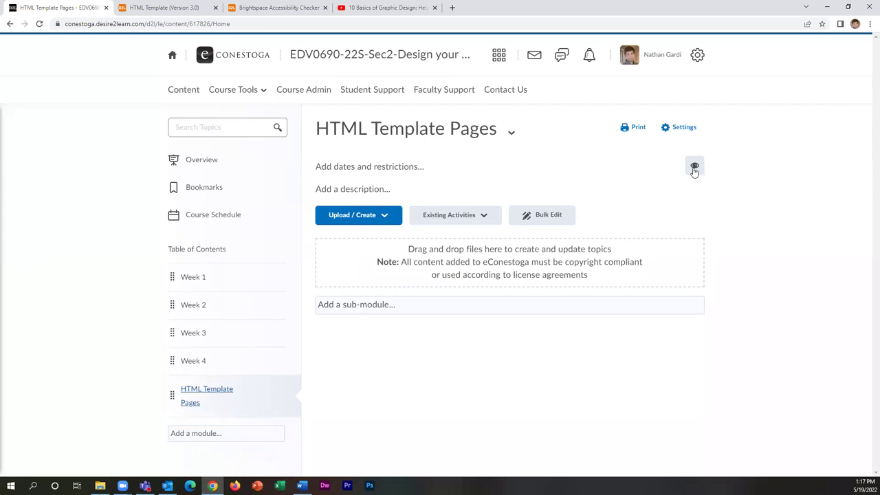
# Review the course's update notifications and return to the course file management area
pyautogui.click(300, 91)
pyautogui.click(562, 55)
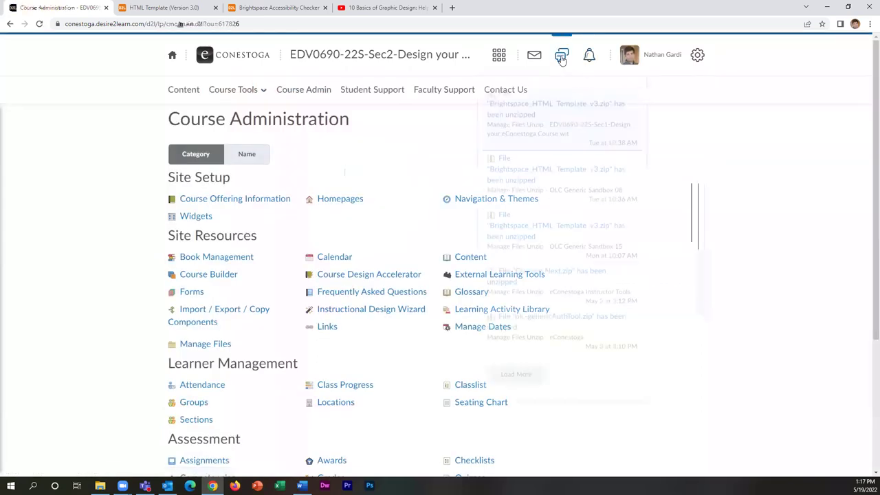
pyautogui.click(322, 222)
pyautogui.click(219, 346)
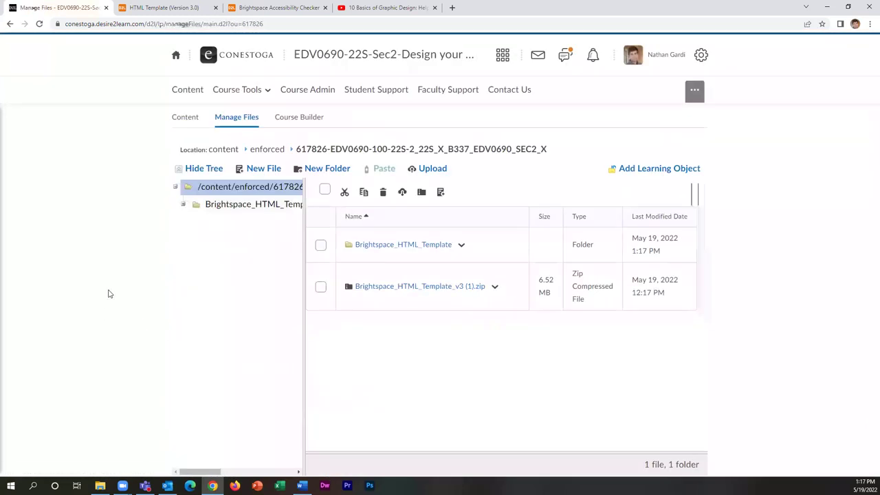
# Browse the HTML files in the pages folder of Brightspace_HTML_Template
pyautogui.click(425, 245)
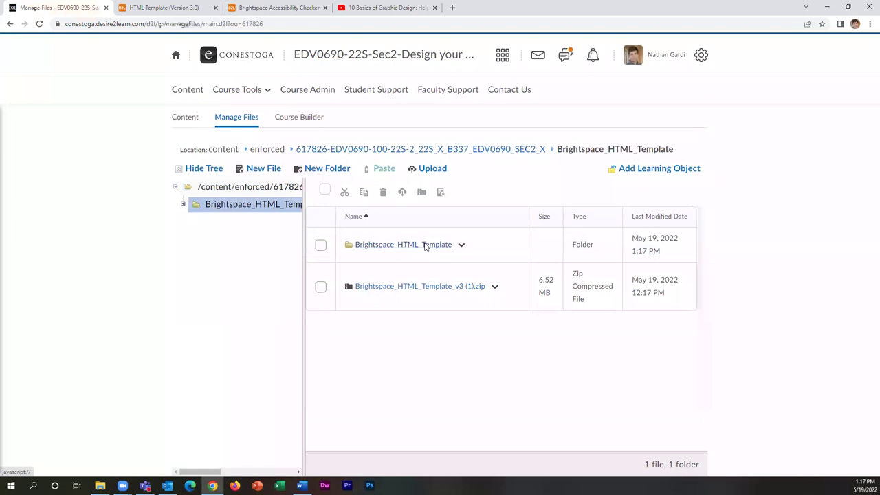
pyautogui.click(365, 270)
pyautogui.scroll(-3, 403, 302)
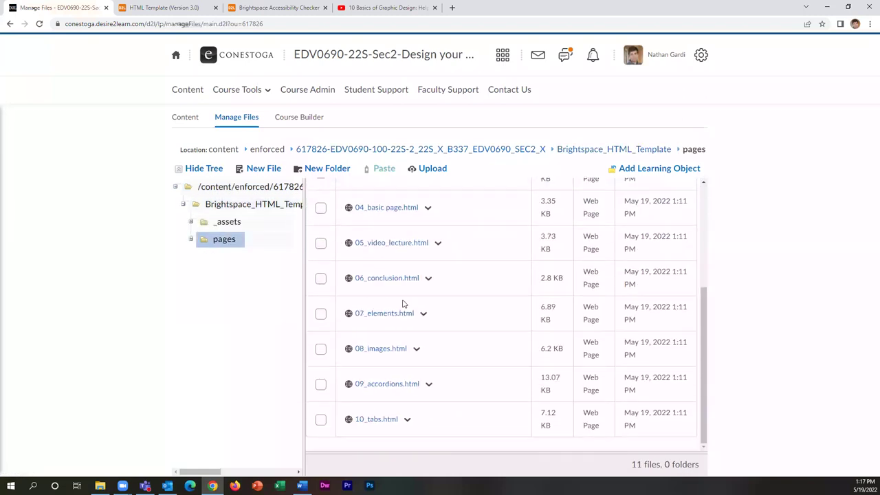
pyautogui.scroll(5, 406, 299)
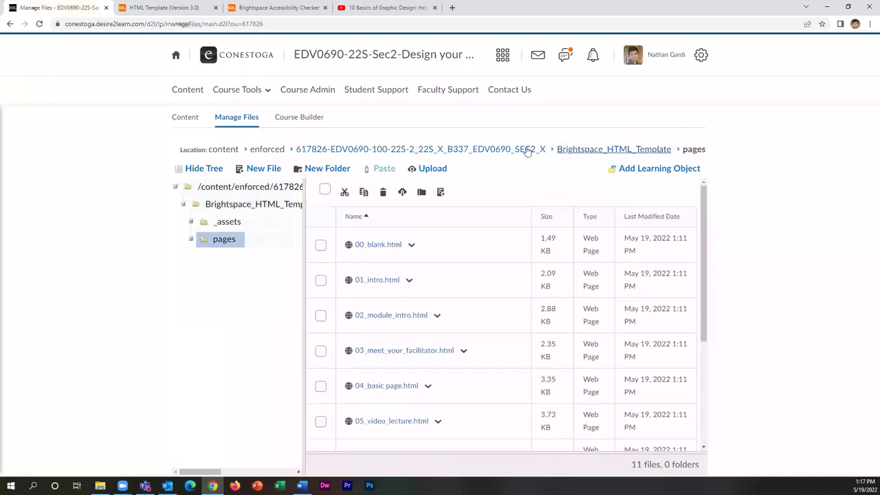
pyautogui.click(586, 151)
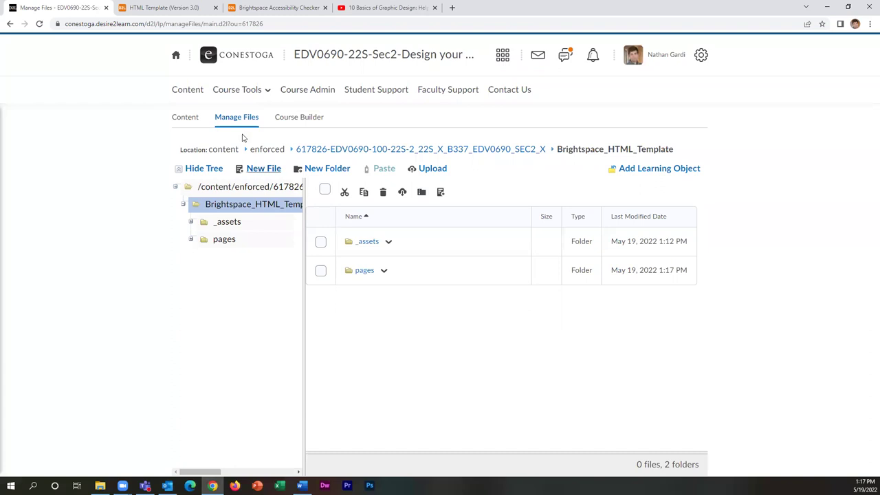
pyautogui.click(363, 271)
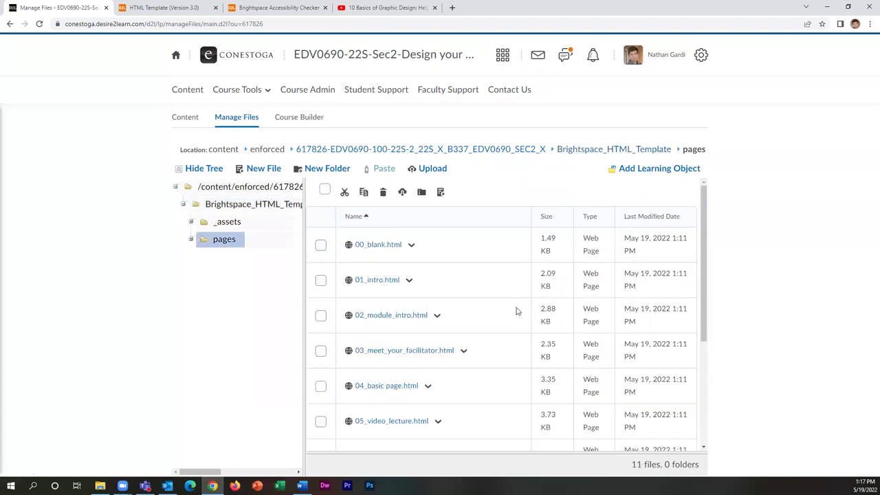
# Add all HTML files in the pages folder as content topics of the HTML Template Pages module
pyautogui.scroll(-3, 516, 316)
pyautogui.scroll(3, 509, 325)
pyautogui.click(324, 190)
pyautogui.scroll(-3, 484, 281)
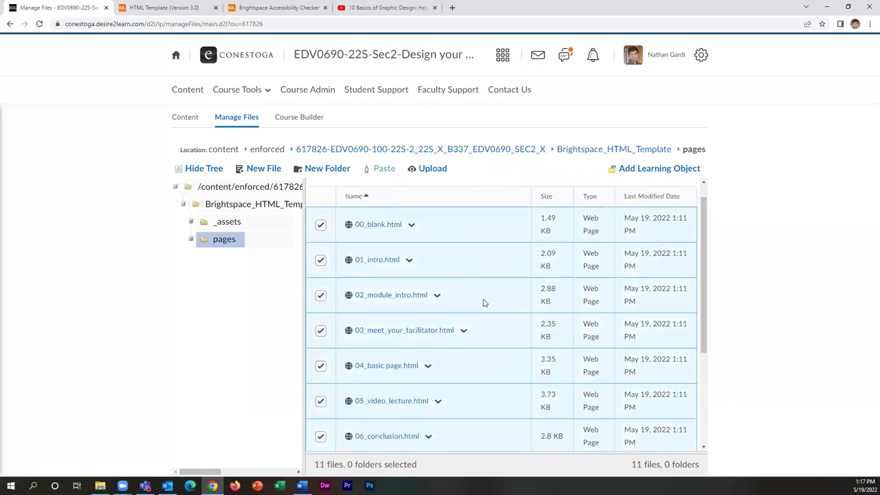
pyautogui.scroll(3, 482, 303)
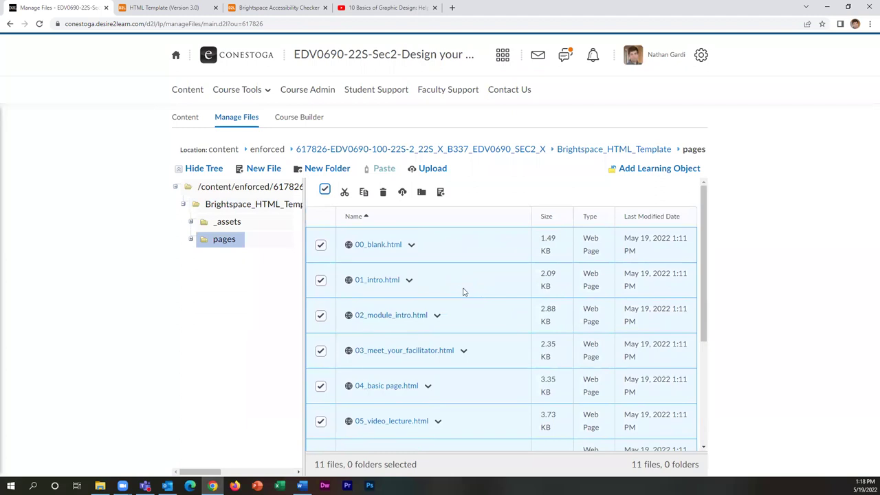
pyautogui.scroll(-3, 474, 303)
pyautogui.scroll(3, 455, 355)
pyautogui.scroll(-1, 466, 296)
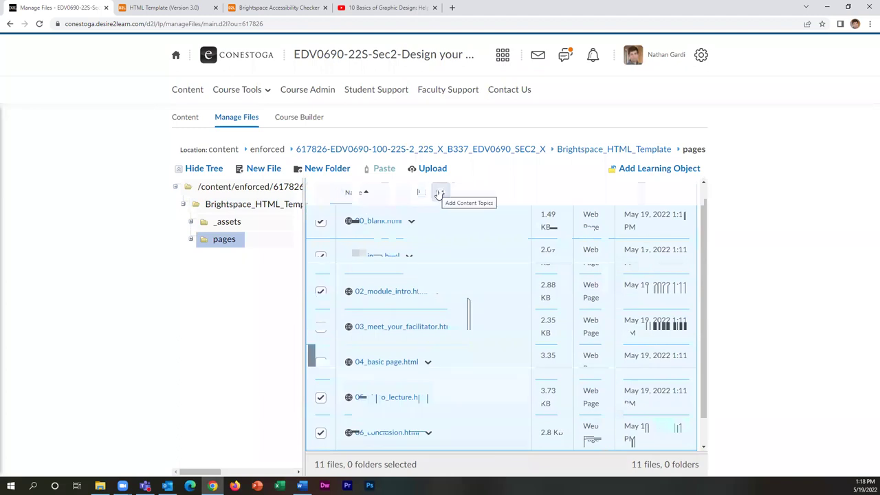
pyautogui.scroll(1, 439, 193)
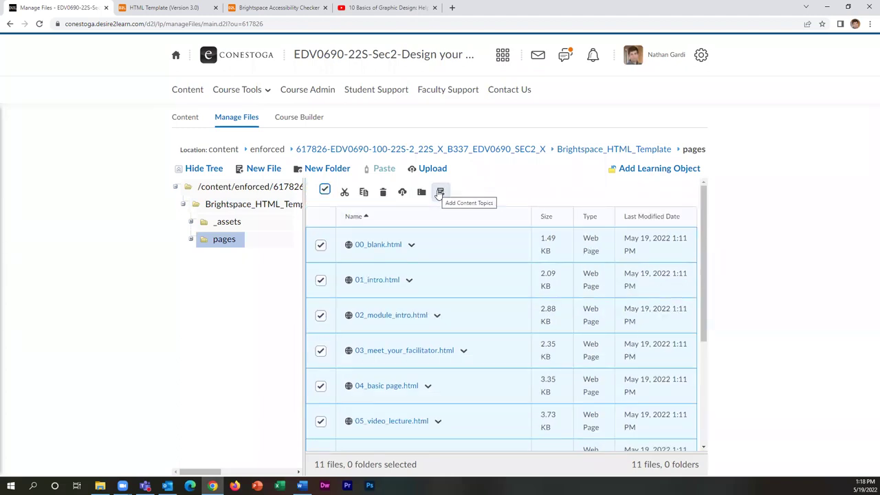
pyautogui.click(439, 195)
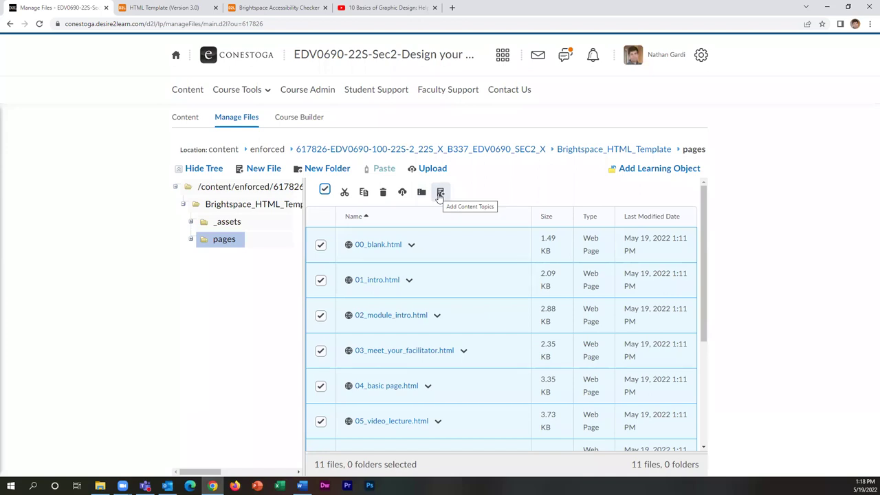
pyautogui.click(440, 195)
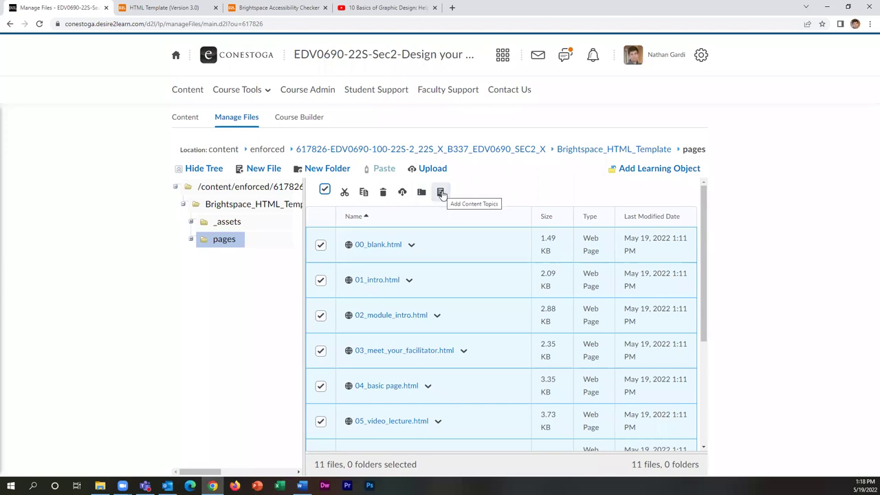
pyautogui.click(441, 193)
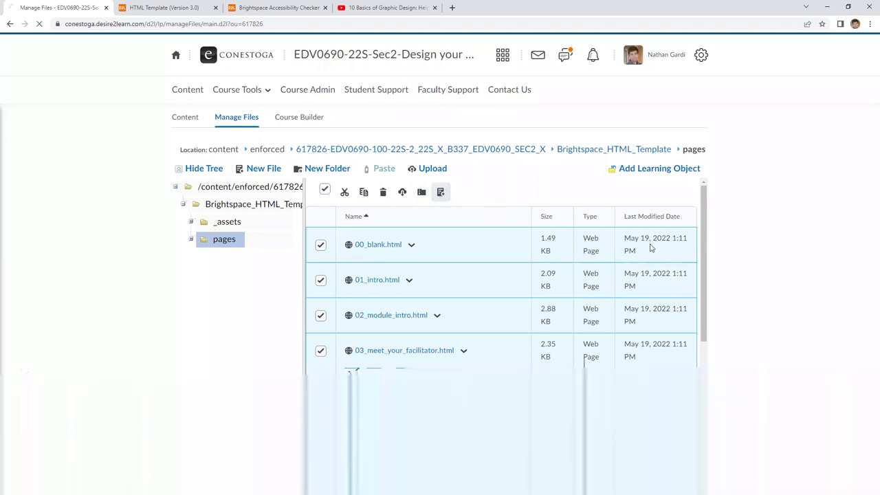
pyautogui.click(210, 212)
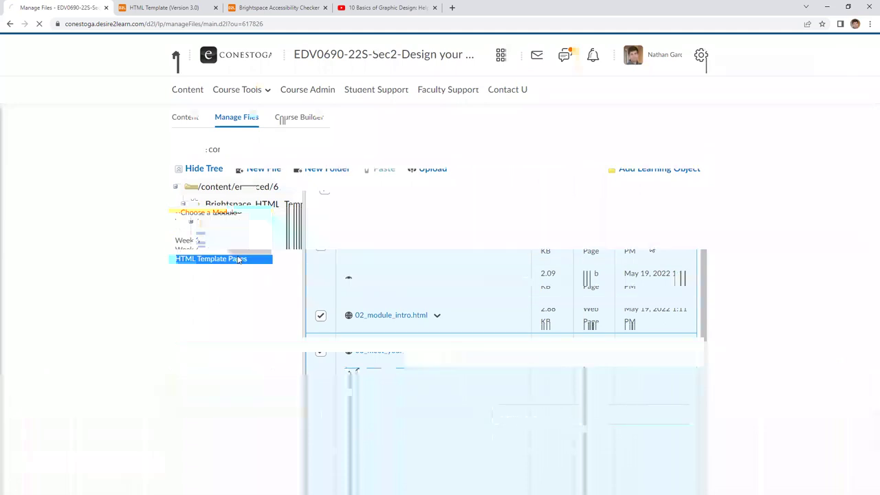
pyautogui.click(220, 180)
pyautogui.click(215, 240)
pyautogui.click(187, 459)
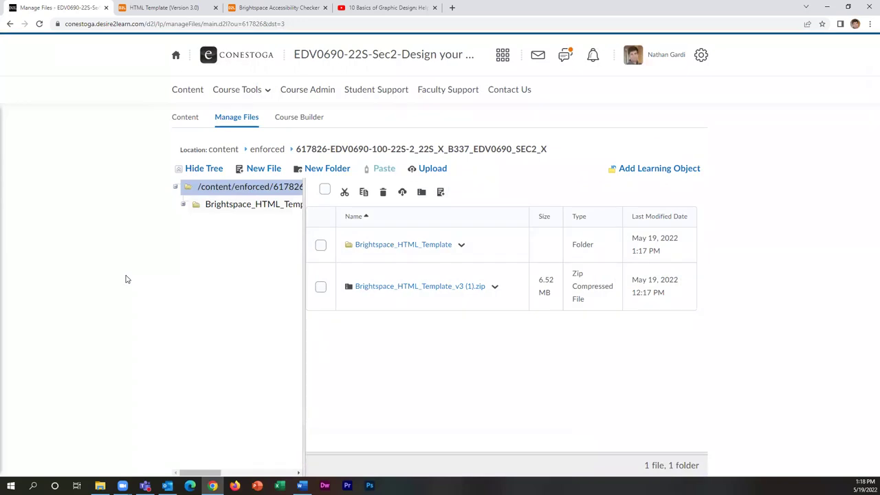
# Open the course content in a new tab, check the HTML template options in the content settings and save them
pyautogui.middleClick(189, 90)
pyautogui.click(474, 7)
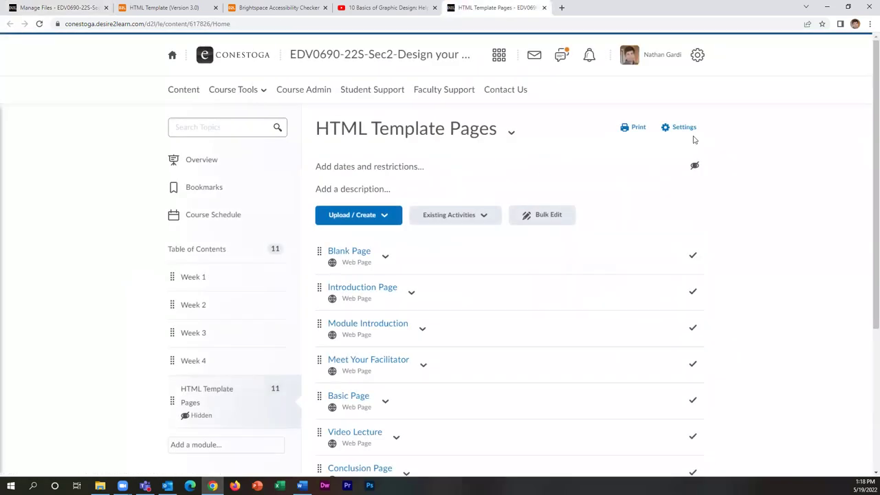
pyautogui.click(681, 127)
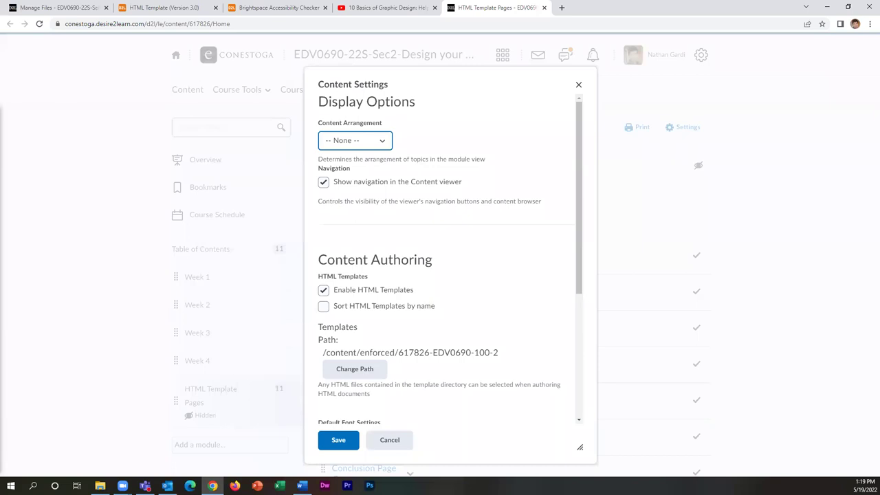
pyautogui.click(346, 443)
pyautogui.scroll(-3, 310, 266)
pyautogui.scroll(3, 310, 267)
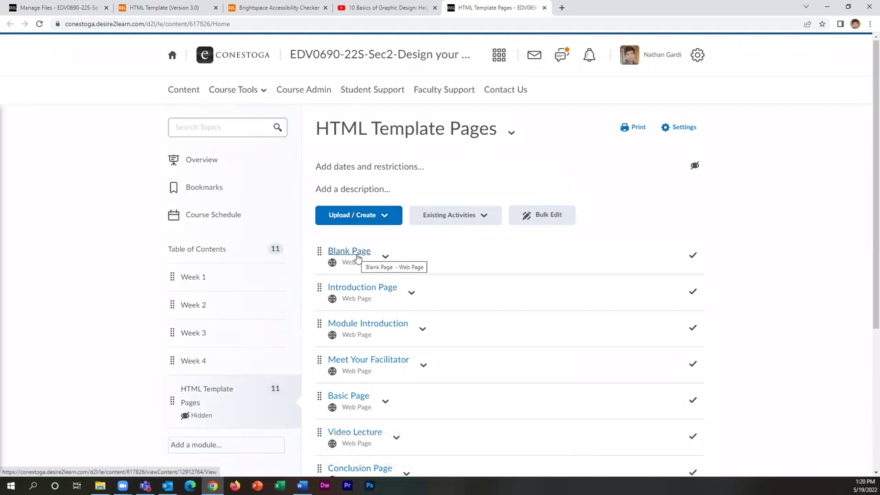
# Open the Blank Page topic of the HTML Template Pages module and continue to the Introduction Page's description text
pyautogui.click(357, 255)
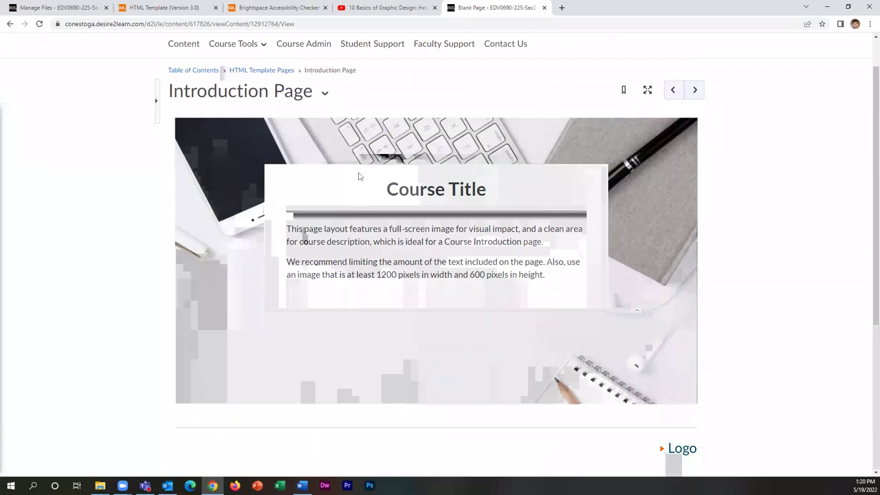
pyautogui.moveTo(282, 228); pyautogui.dragTo(588, 294)
pyautogui.click(588, 294)
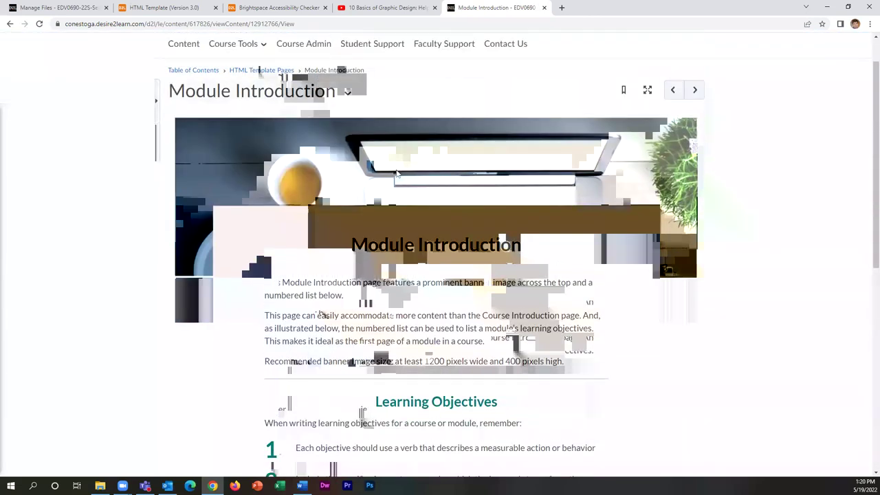
# Examine the Module Introduction page's banner, description and numbered learning objectives
pyautogui.scroll(-2, 398, 172)
pyautogui.scroll(-1, 375, 172)
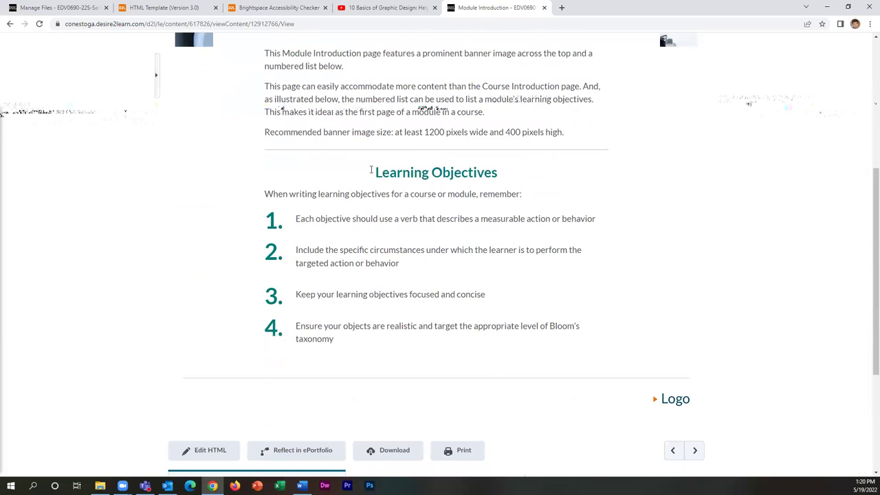
pyautogui.scroll(2, 375, 209)
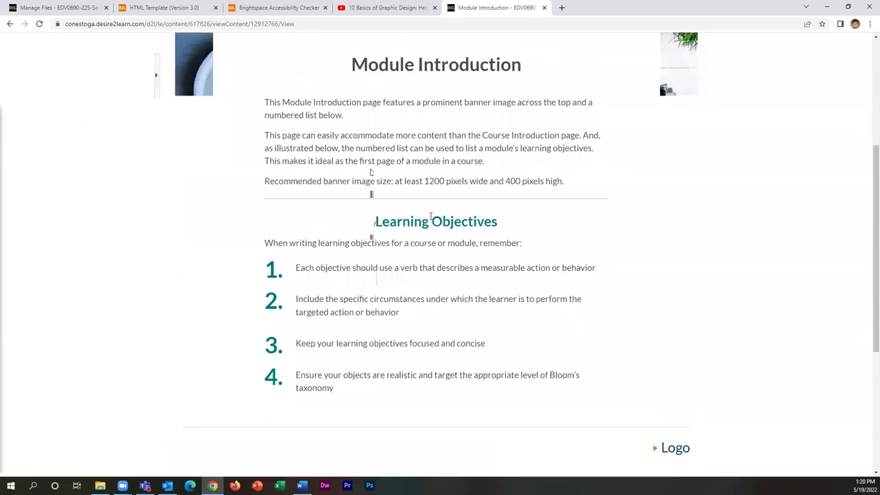
pyautogui.scroll(1, 545, 120)
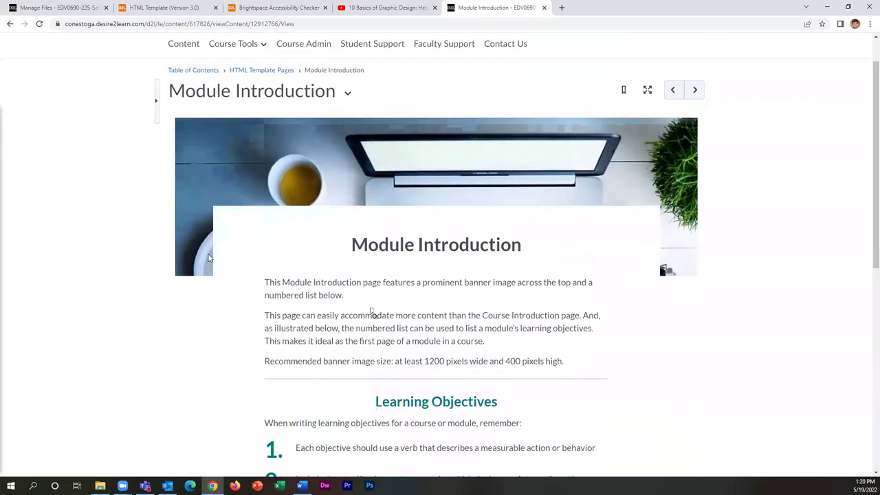
pyautogui.scroll(-1, 653, 236)
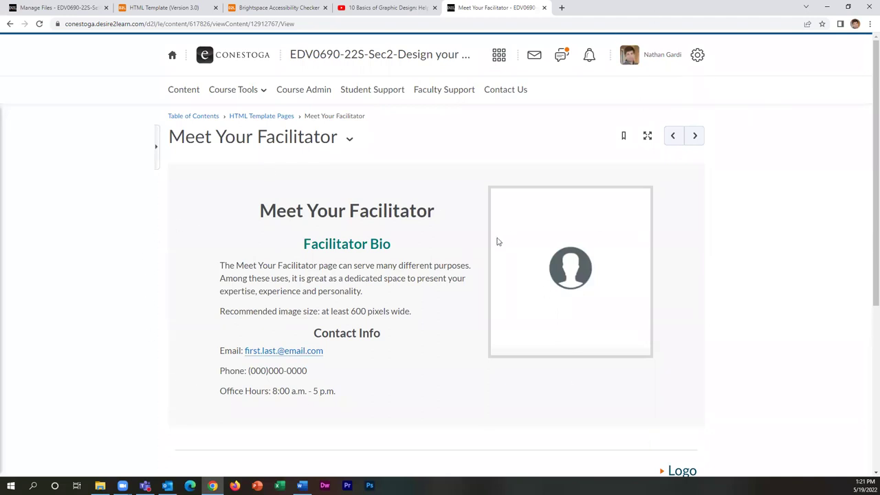
# Examine the contact information placeholders for email and office hours on the Meet Your Facilitator page
pyautogui.doubleClick(250, 359)
pyautogui.doubleClick(247, 351)
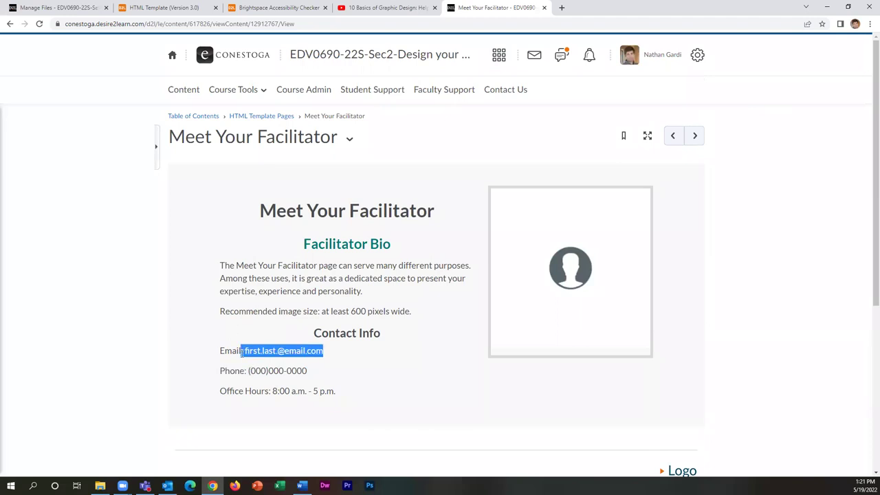
pyautogui.click(428, 360)
pyautogui.moveTo(224, 401); pyautogui.dragTo(418, 397)
pyautogui.click(421, 398)
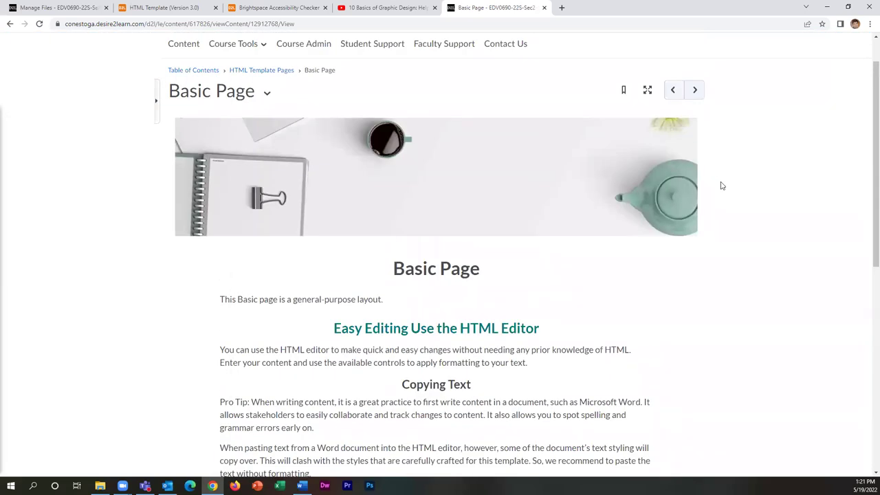
# Read through the Basic Page layout, including the boxed tip about pasting text without formatting
pyautogui.scroll(-1, 647, 230)
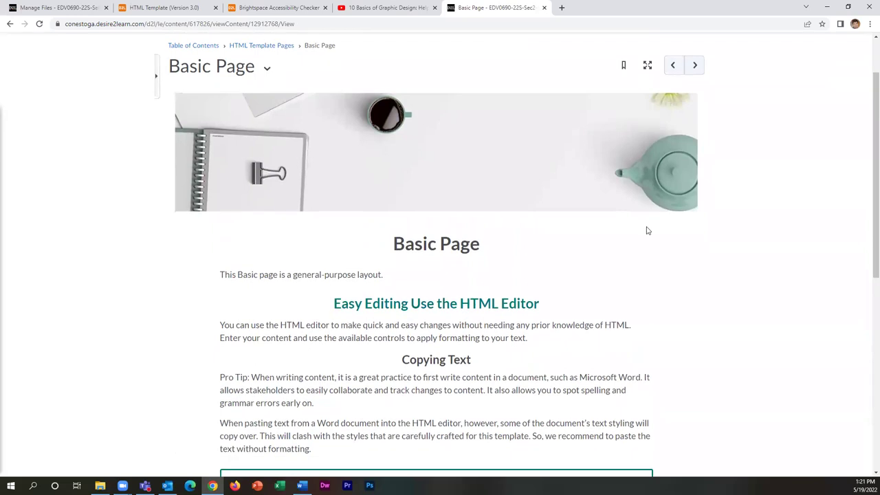
pyautogui.scroll(-2, 481, 192)
pyautogui.scroll(-1, 481, 228)
pyautogui.scroll(1, 404, 158)
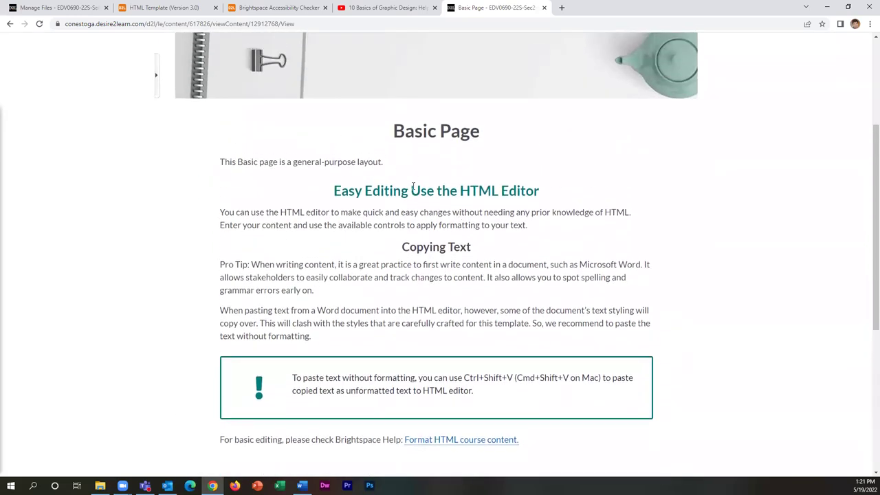
pyautogui.scroll(-1, 415, 311)
pyautogui.scroll(-1, 418, 316)
pyautogui.moveTo(475, 299); pyautogui.dragTo(277, 294)
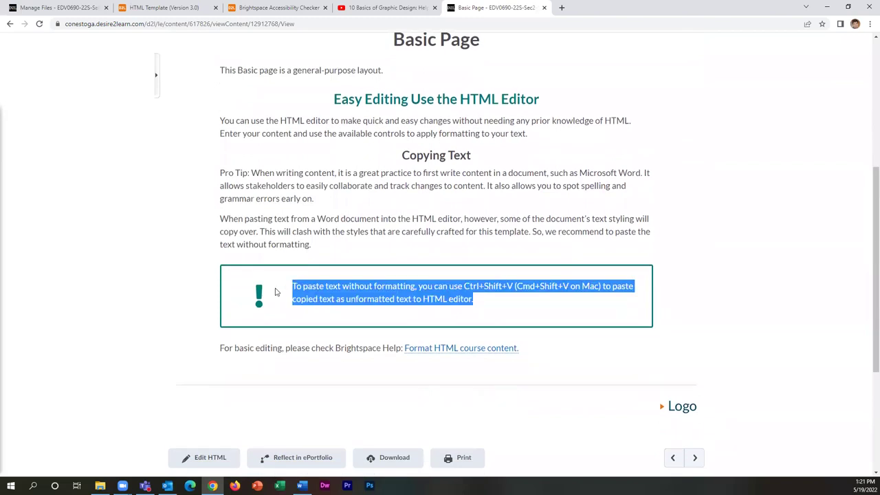
pyautogui.click(314, 307)
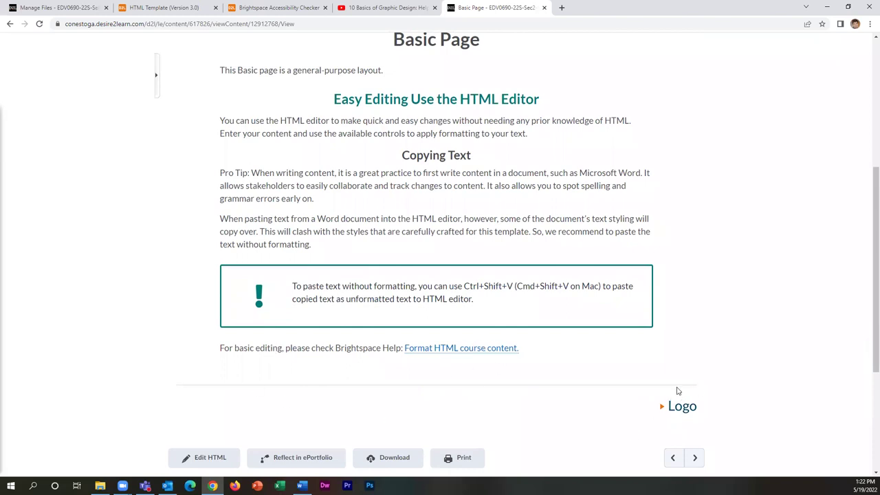
pyautogui.scroll(4, 678, 389)
# Go to the Video Lecture page and examine its embedded video and the Replace Video instructions
pyautogui.click(695, 135)
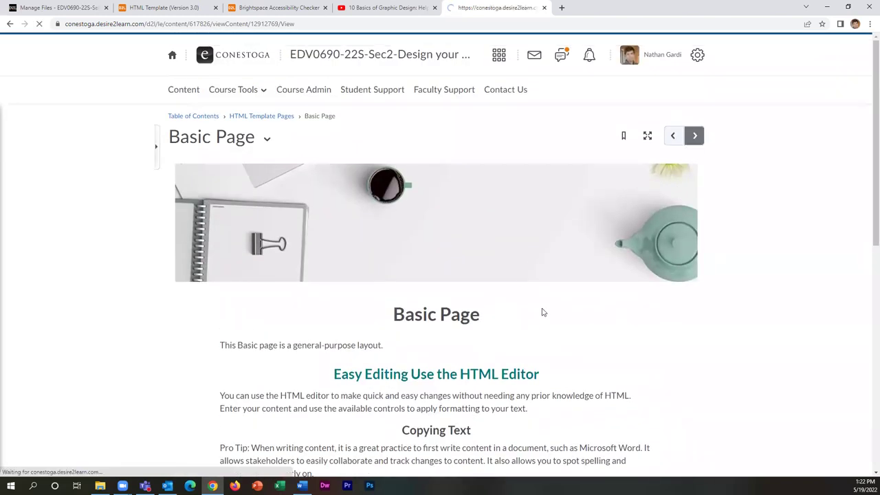
pyautogui.scroll(-2, 596, 237)
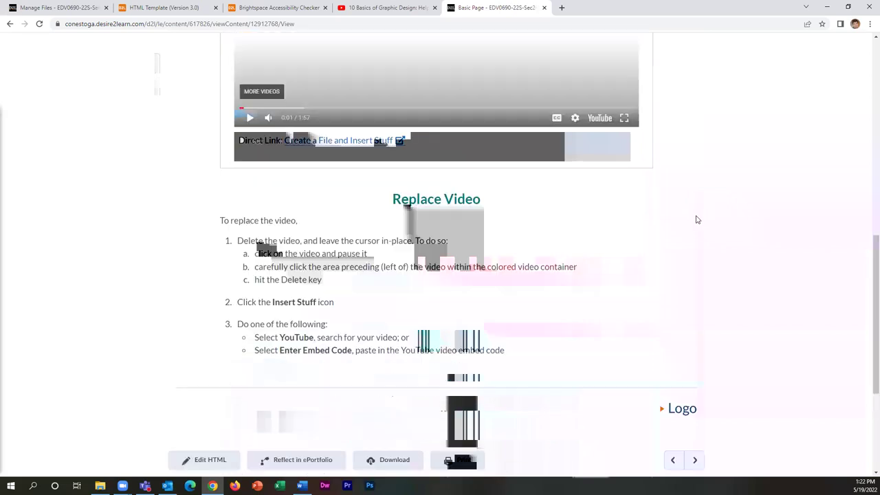
pyautogui.scroll(-3, 697, 213)
pyautogui.scroll(3, 639, 231)
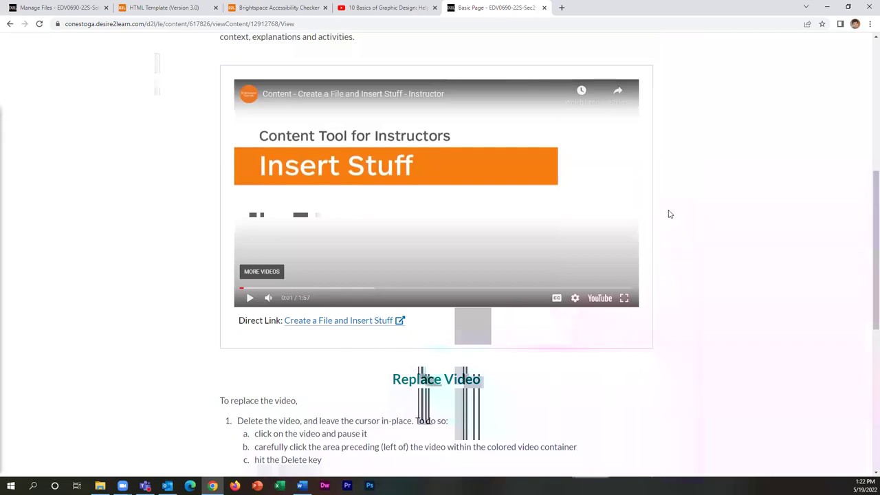
pyautogui.scroll(3, 666, 206)
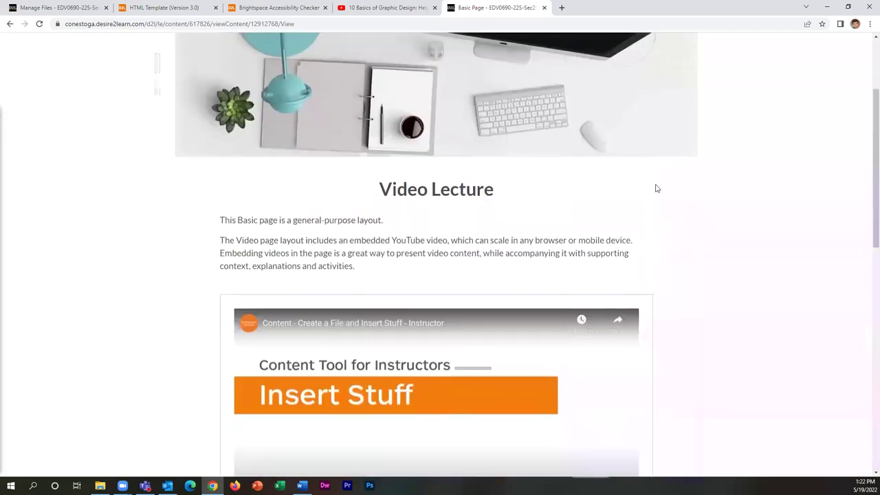
pyautogui.scroll(-2, 643, 192)
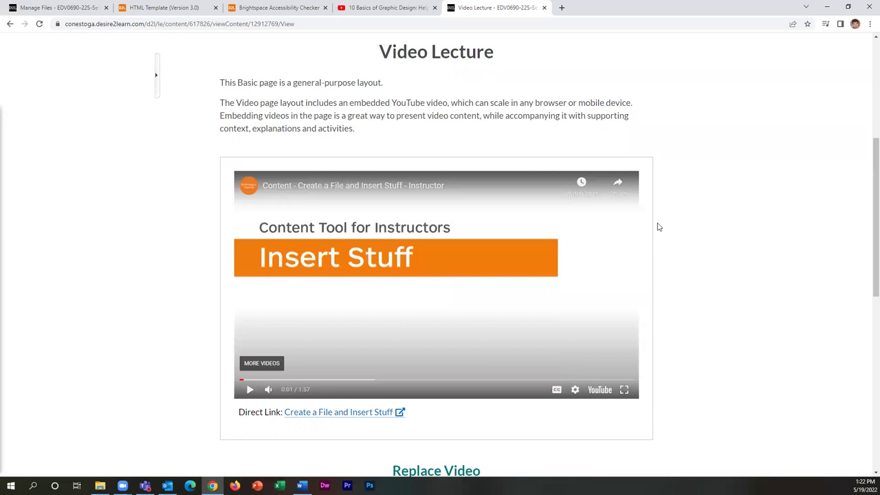
# Examine the Video Lecture page's banner and the introductory text above the embedded video
pyautogui.scroll(1, 658, 226)
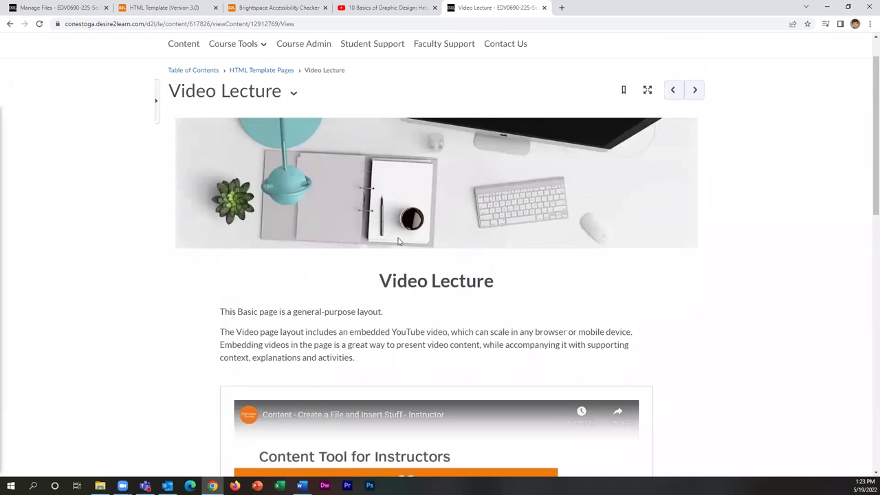
pyautogui.scroll(-2, 362, 228)
pyautogui.moveTo(363, 228); pyautogui.dragTo(204, 178)
pyautogui.click(220, 183)
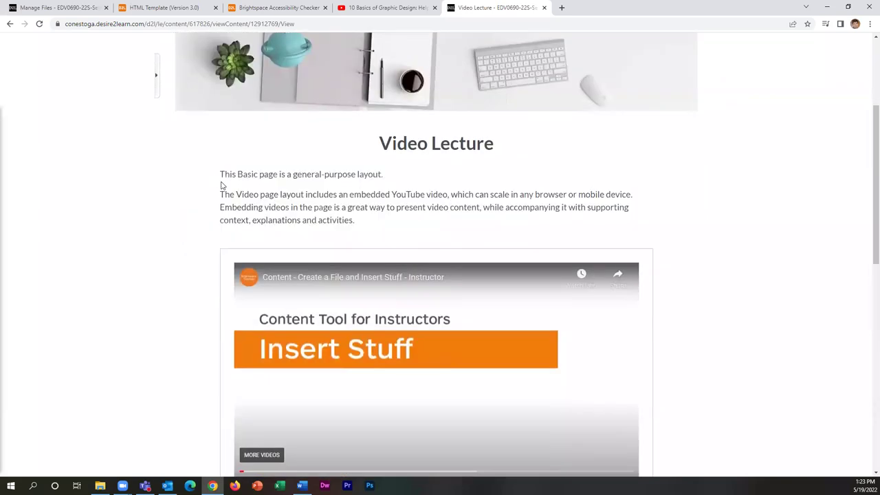
pyautogui.moveTo(216, 172); pyautogui.dragTo(418, 236)
pyautogui.click(419, 236)
pyautogui.scroll(-4, 290, 235)
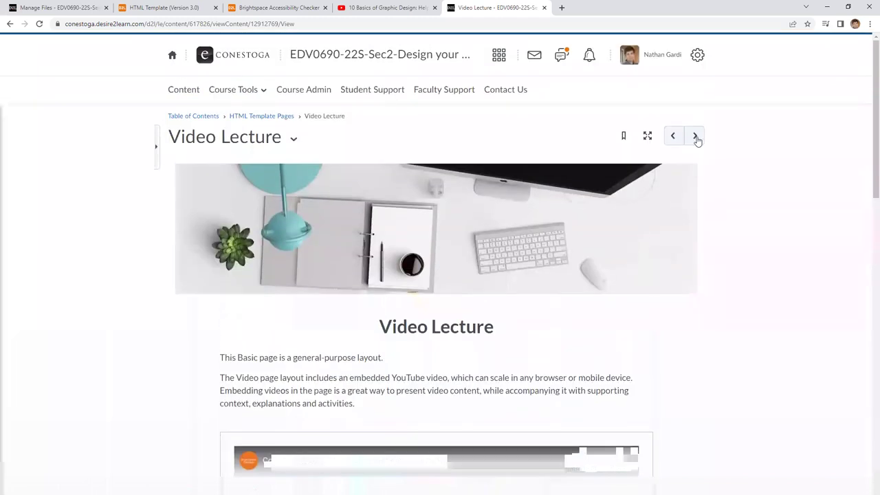
# Go to the Conclusion Page and read its closing text and the Next Steps box
pyautogui.click(694, 136)
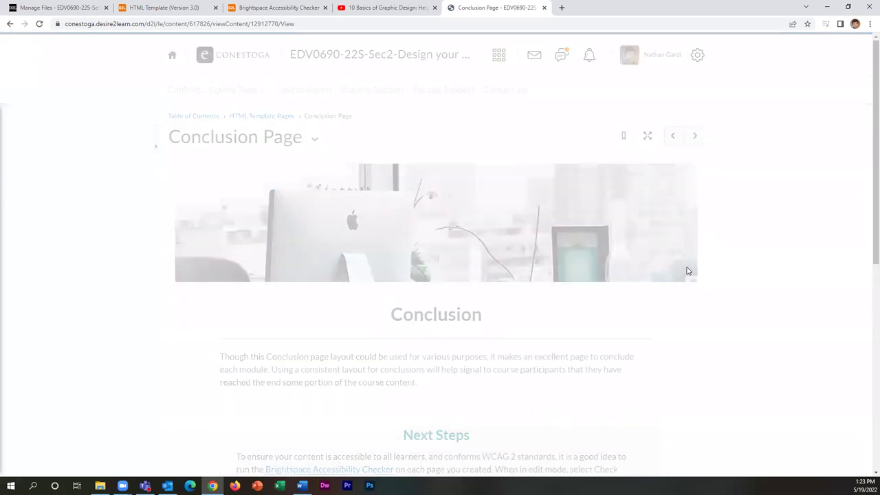
pyautogui.scroll(-3, 690, 268)
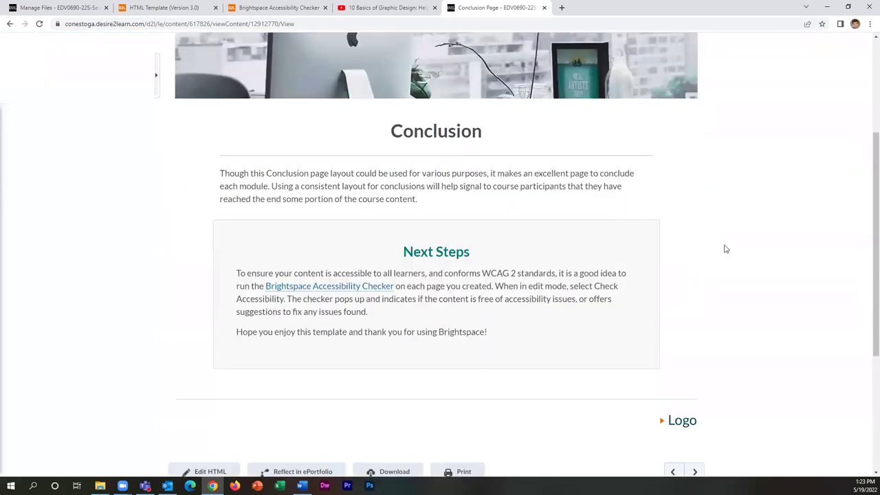
pyautogui.scroll(1, 482, 375)
pyautogui.scroll(-1, 495, 385)
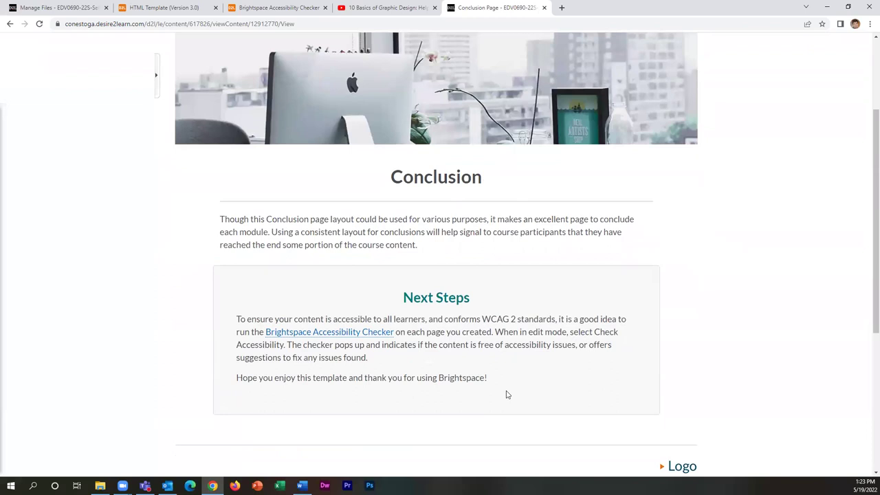
# Go from the Conclusion Page to the Elements Page and read its introduction and Copying Elements instructions
pyautogui.scroll(2, 474, 138)
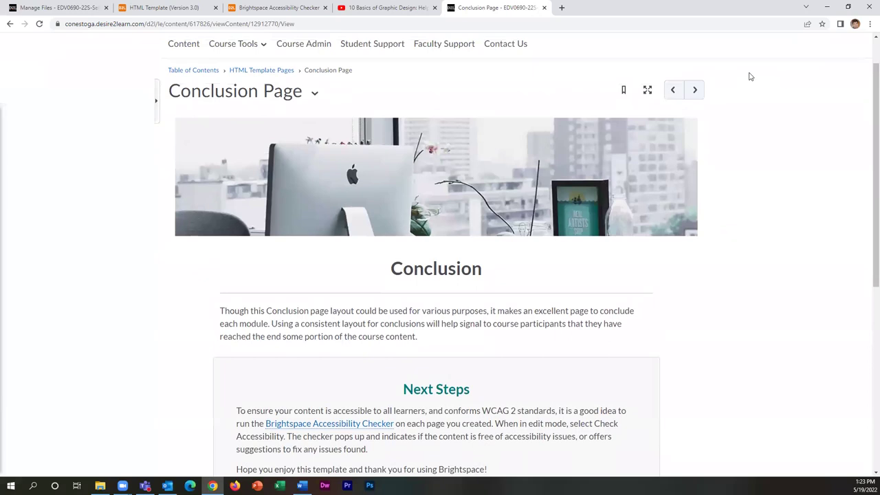
pyautogui.scroll(-3, 664, 320)
pyautogui.scroll(4, 691, 167)
pyautogui.click(694, 135)
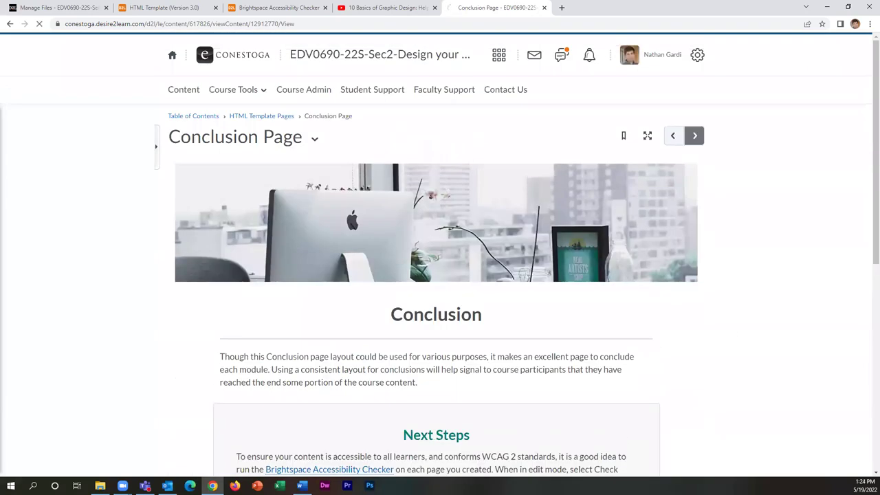
pyautogui.scroll(-3, 761, 217)
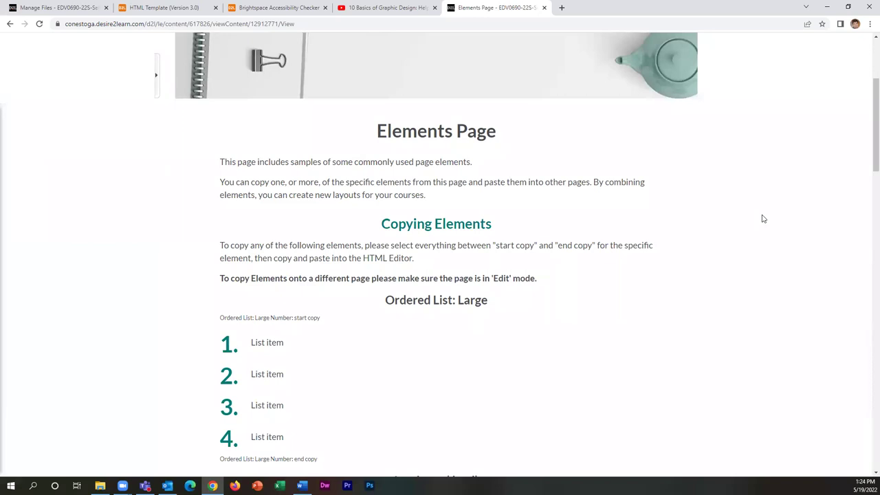
pyautogui.scroll(-1, 762, 218)
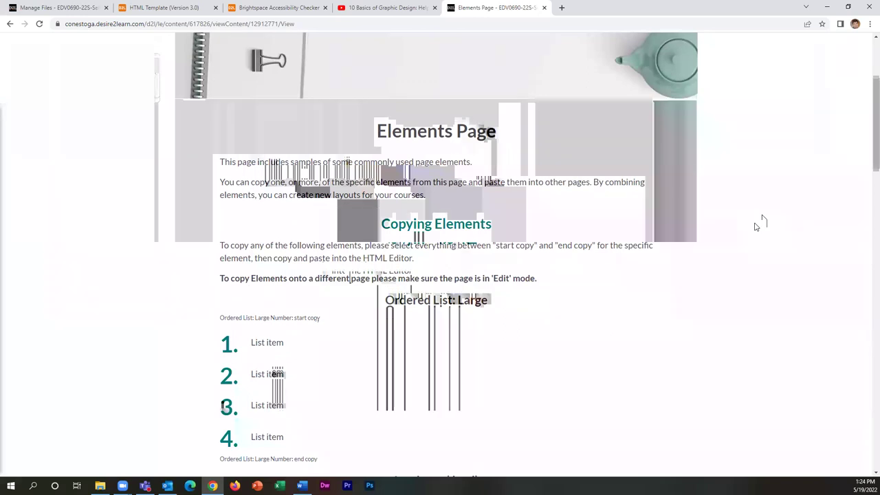
# Skim the full length of the Elements Page to survey the available sample elements
pyautogui.moveTo(868, 100); pyautogui.dragTo(827, 79)
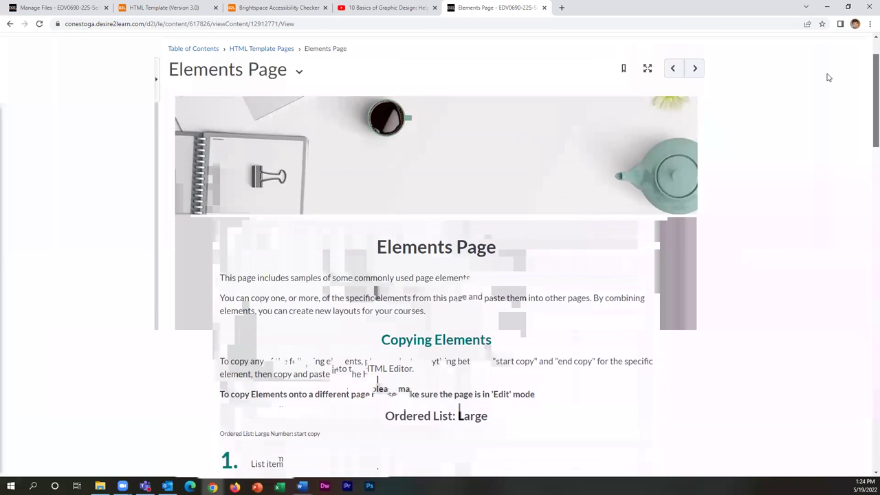
pyautogui.moveTo(828, 78)
pyautogui.mouseDown()
pyautogui.moveTo(859, 200)
pyautogui.moveTo(868, 390)
pyautogui.moveTo(827, 76)
pyautogui.mouseUp()
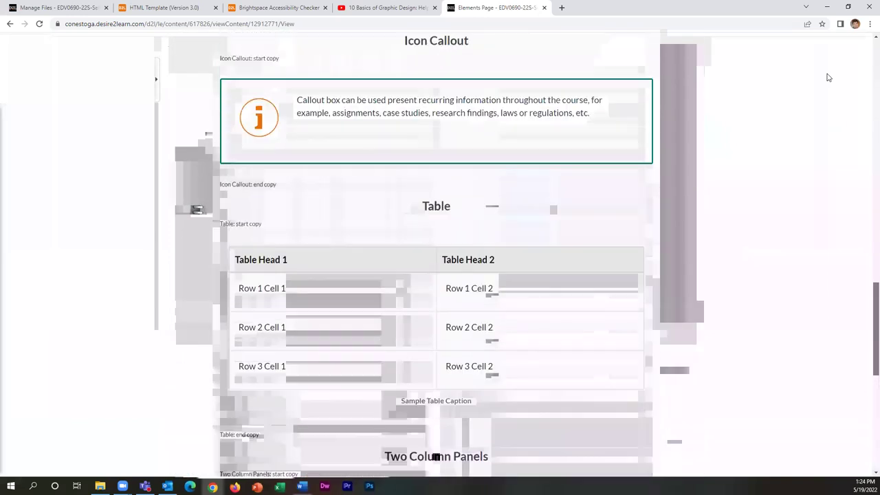
pyautogui.scroll(8, 828, 77)
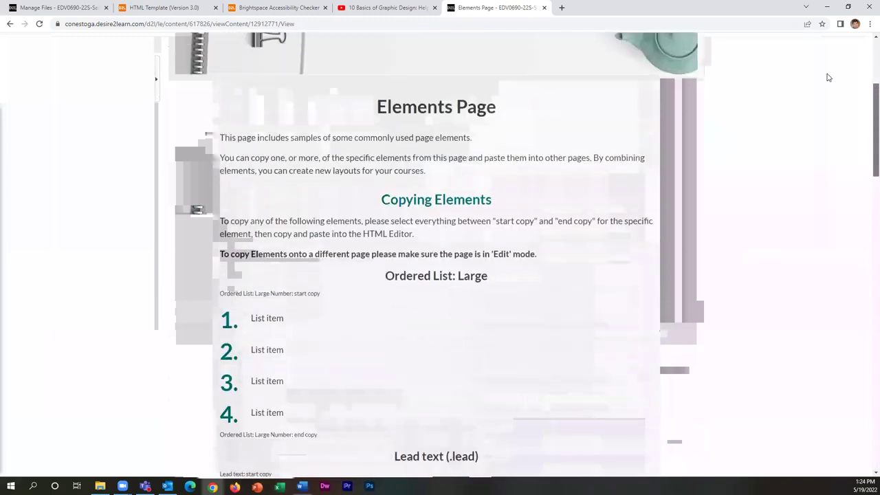
pyautogui.scroll(-5, 828, 77)
pyautogui.scroll(-10, 827, 76)
pyautogui.moveTo(866, 328); pyautogui.dragTo(847, 115)
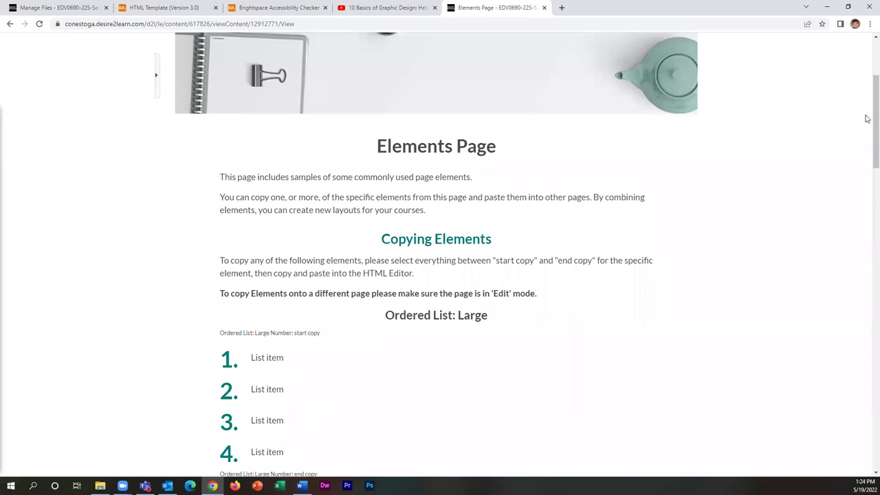
# Examine the large ordered list and lead text samples, and highlight the quoted sentence in the Blockquote sample
pyautogui.scroll(-2, 875, 118)
pyautogui.scroll(-1, 875, 118)
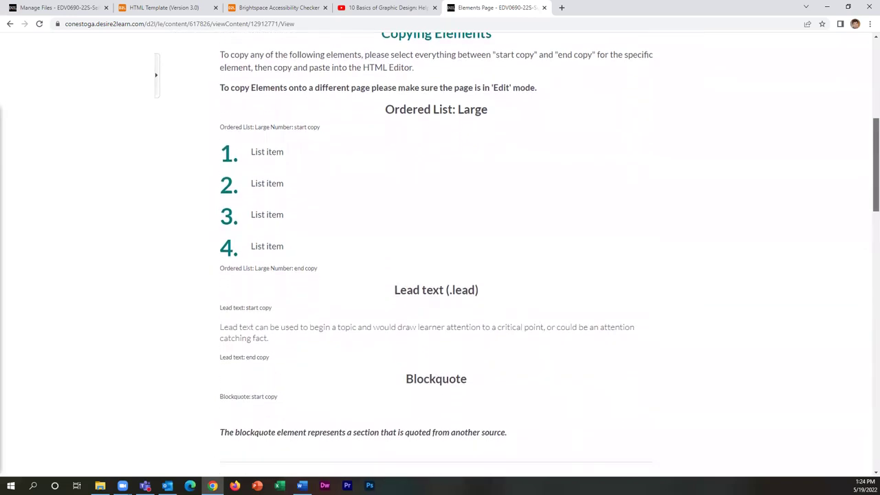
pyautogui.scroll(-2, 204, 272)
pyautogui.moveTo(220, 272); pyautogui.dragTo(597, 277)
pyautogui.click(600, 277)
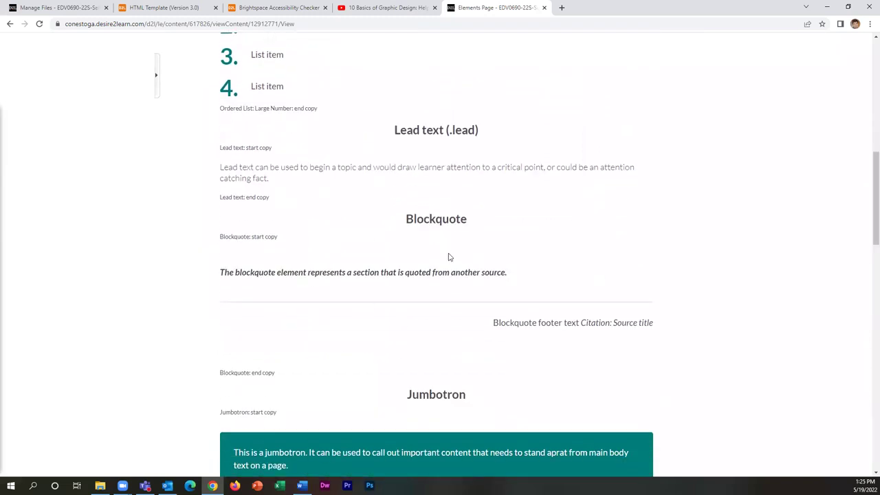
pyautogui.moveTo(508, 274); pyautogui.dragTo(298, 273)
pyautogui.doubleClick(515, 285)
pyautogui.doubleClick(467, 272)
pyautogui.doubleClick(293, 272)
pyautogui.doubleClick(358, 273)
pyautogui.tripleClick(358, 273)
pyautogui.click(433, 277)
# Highlight the Blockquote sample's footer text and its source title citation
pyautogui.moveTo(491, 321); pyautogui.dragTo(582, 321)
pyautogui.click(689, 323)
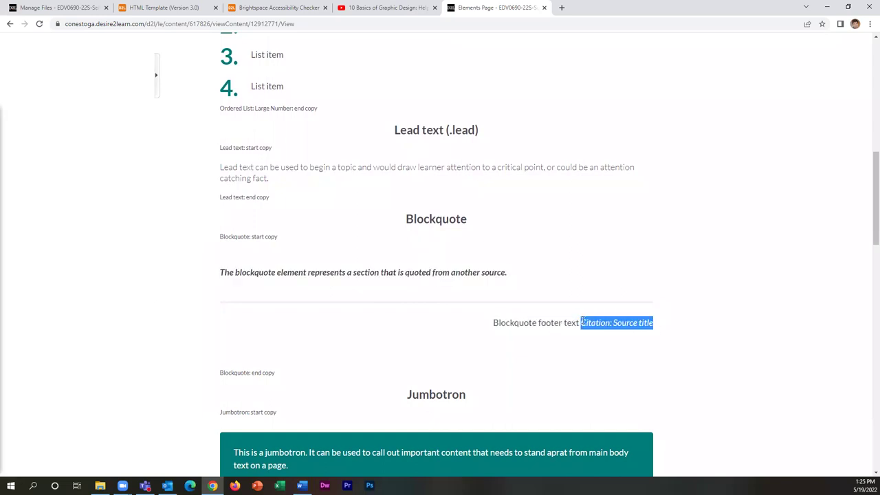
pyautogui.click(583, 322)
# Examine the Jumbotron sample and highlight its text
pyautogui.scroll(-3, 481, 323)
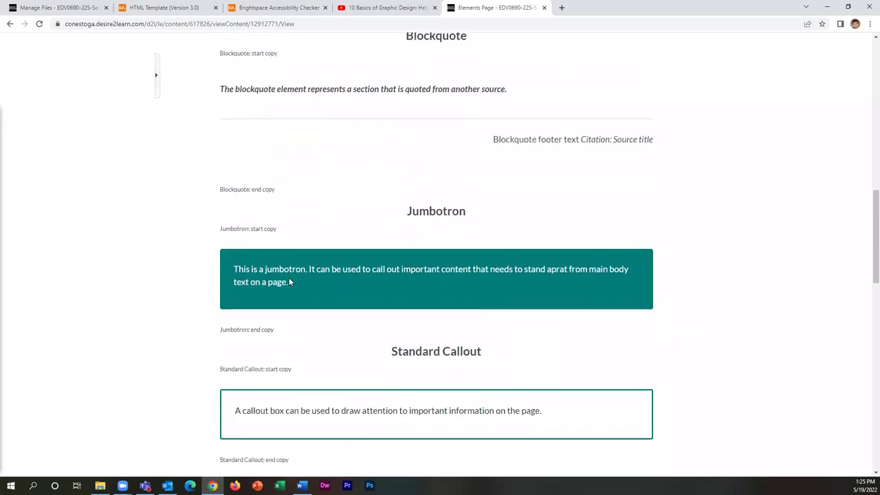
pyautogui.scroll(-2, 309, 289)
pyautogui.moveTo(324, 205); pyautogui.dragTo(220, 173)
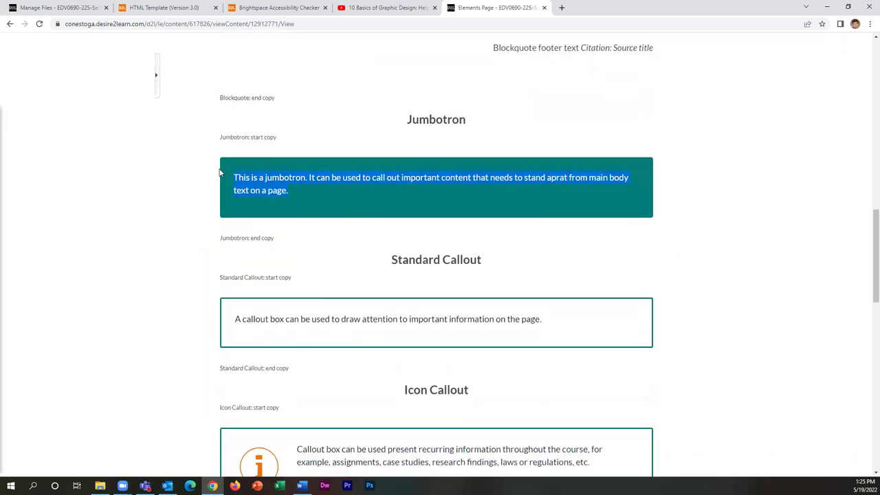
# Examine the Standard Callout, Icon Callout, Table and Two Column Panels samples
pyautogui.scroll(-1, 296, 385)
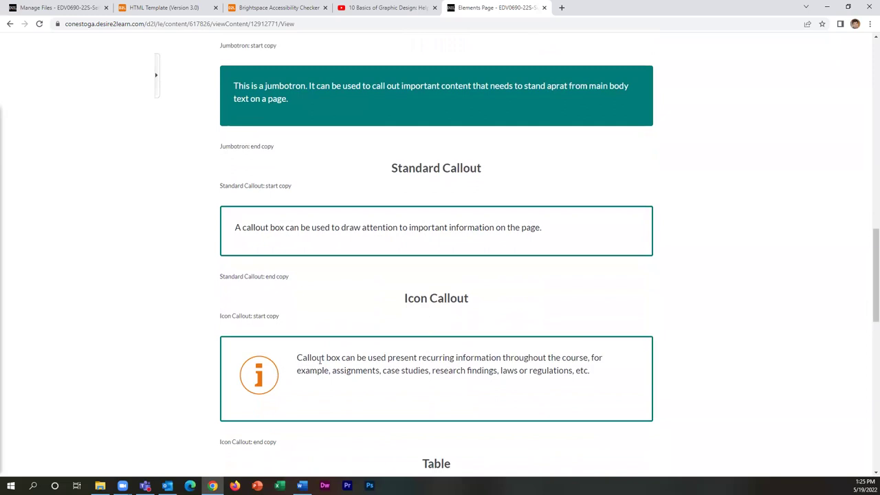
pyautogui.scroll(-1, 431, 345)
pyautogui.scroll(-5, 431, 345)
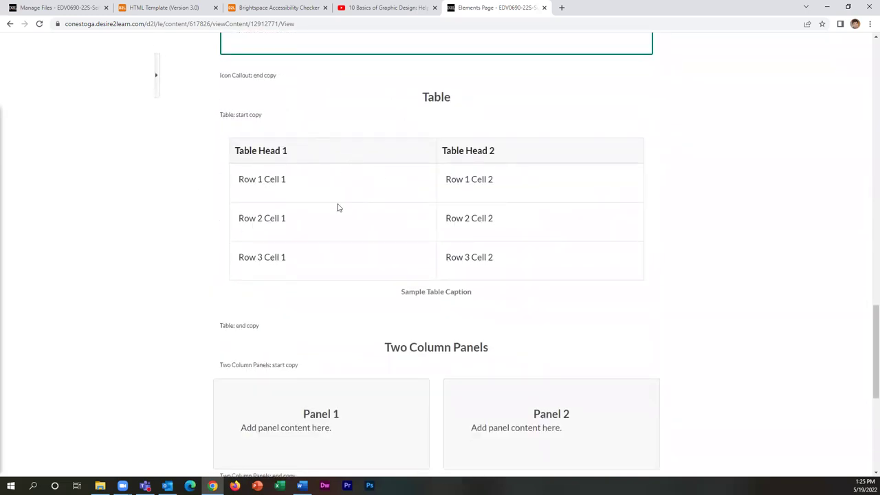
pyautogui.scroll(-3, 433, 211)
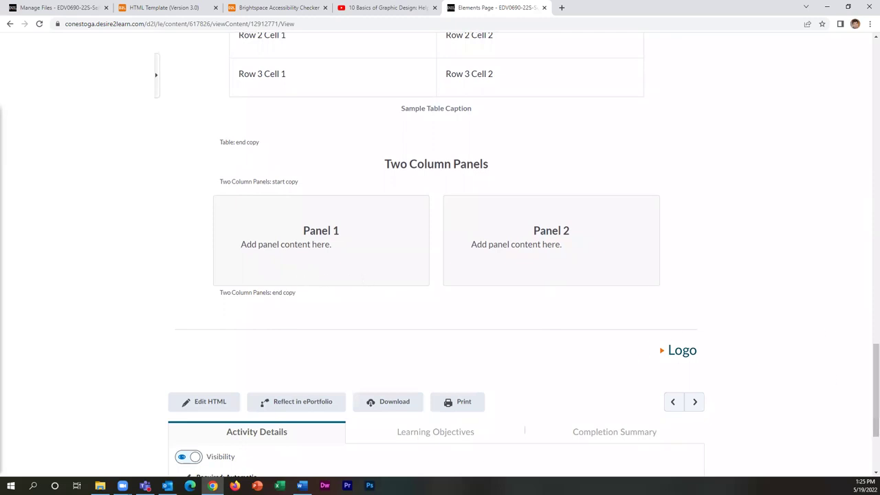
# Go to the Image Samples page and examine the left, right and full image alignment samples
pyautogui.scroll(20, 698, 130)
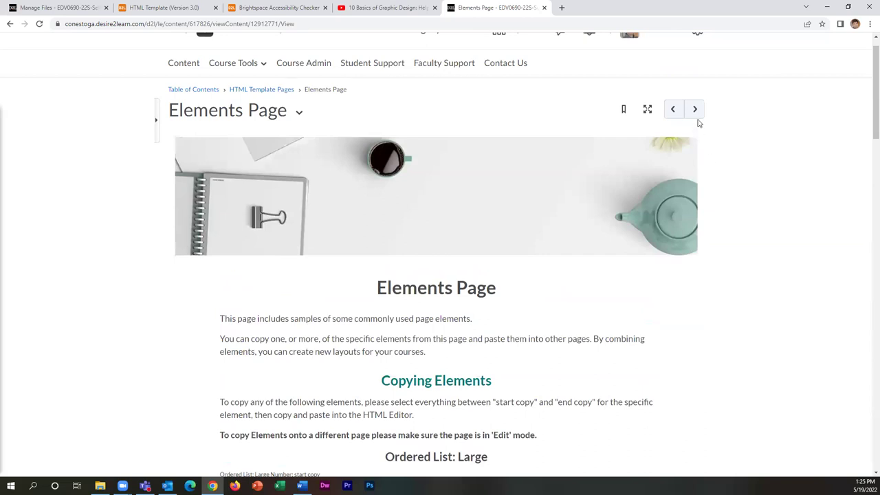
pyautogui.click(695, 110)
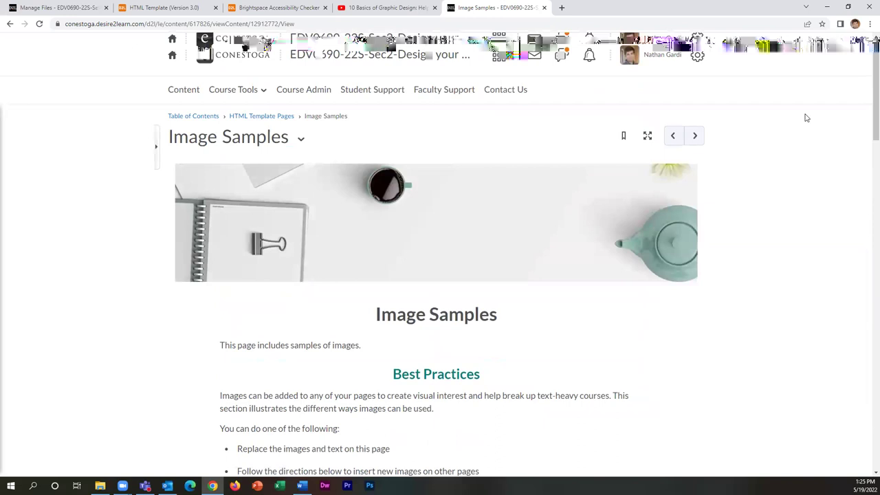
pyautogui.scroll(-10, 776, 167)
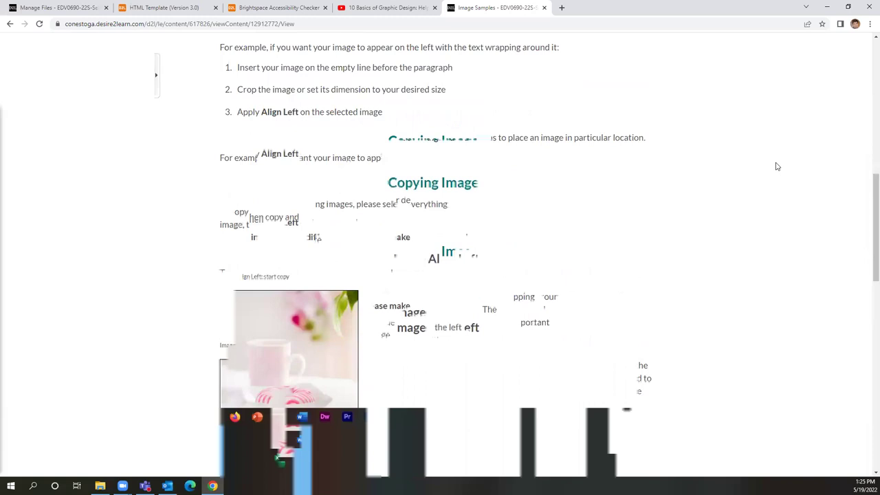
pyautogui.scroll(-4, 777, 166)
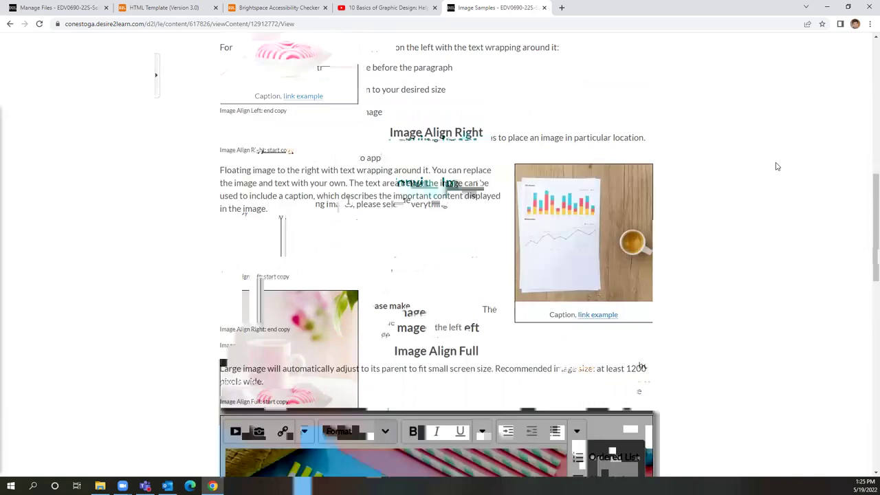
pyautogui.scroll(-3, 342, 215)
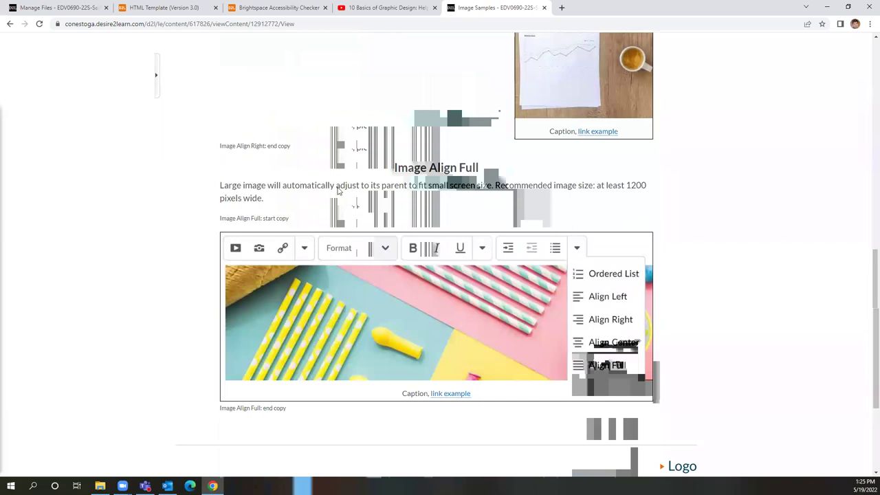
# Examine the caption below the Image Align Full sample and the rest of the page beneath it
pyautogui.tripleClick(451, 412)
pyautogui.tripleClick(412, 395)
pyautogui.click(412, 393)
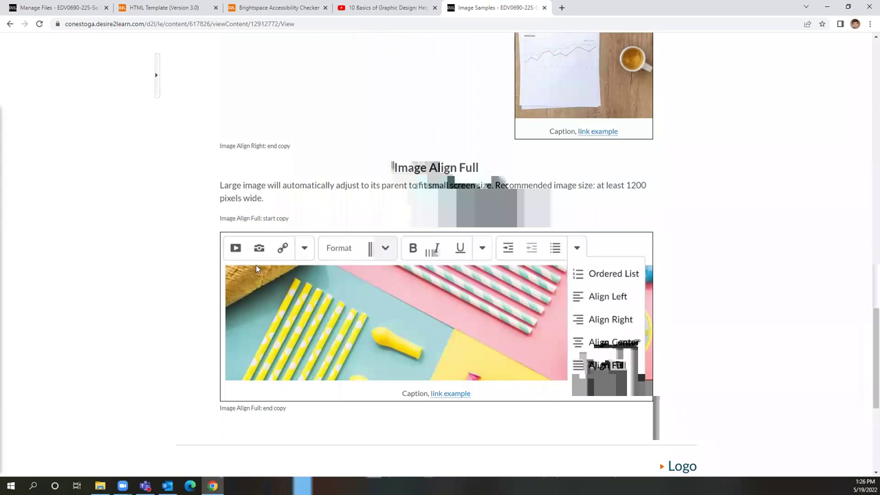
pyautogui.scroll(-3, 611, 347)
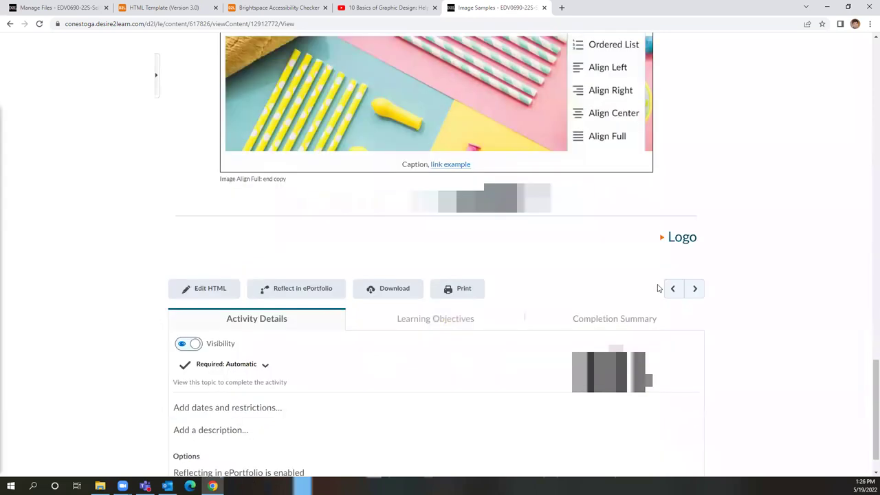
# Go to the Accordion page, then expand and collapse the Single Accordion sample
pyautogui.scroll(10, 657, 288)
pyautogui.scroll(-2, 682, 82)
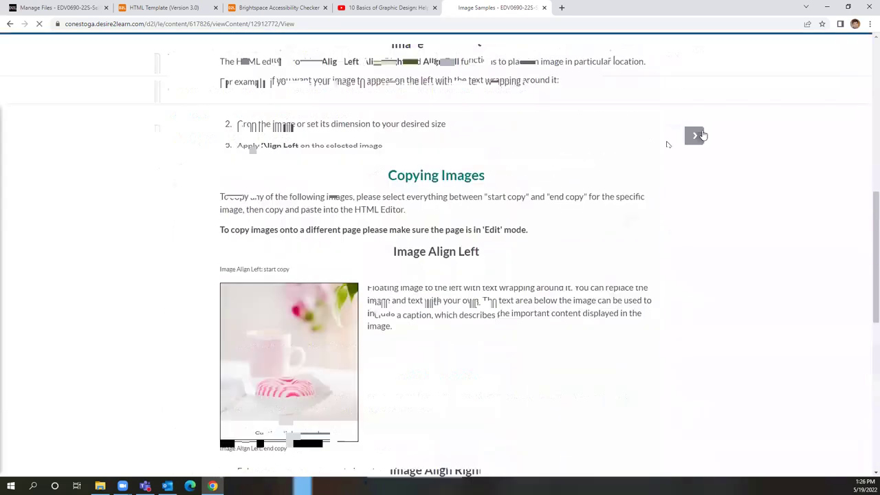
pyautogui.click(693, 134)
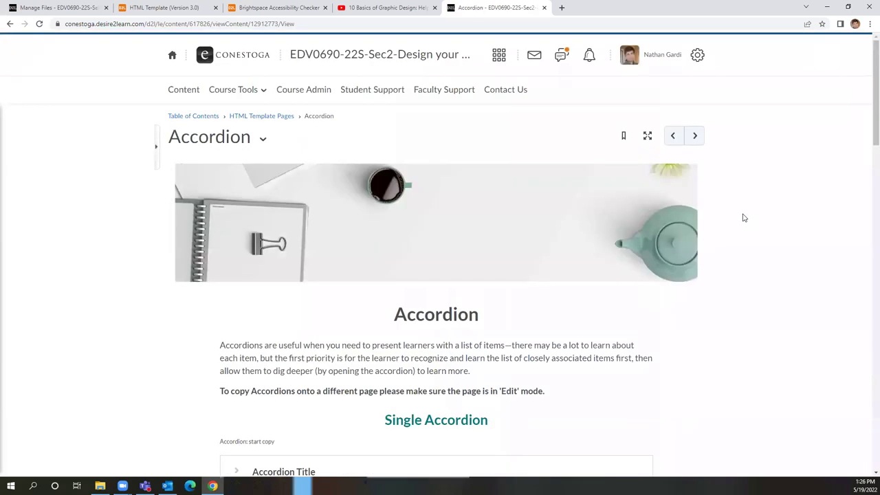
pyautogui.scroll(-3, 745, 195)
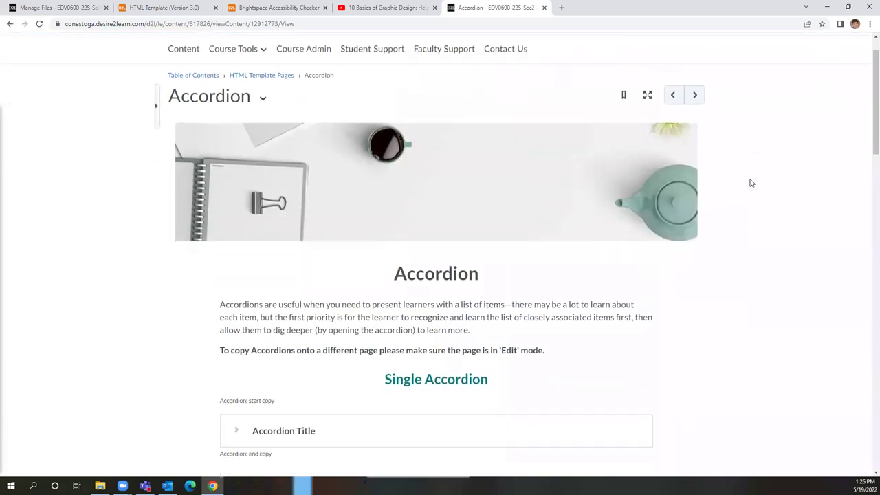
pyautogui.click(305, 254)
pyautogui.scroll(-1, 307, 261)
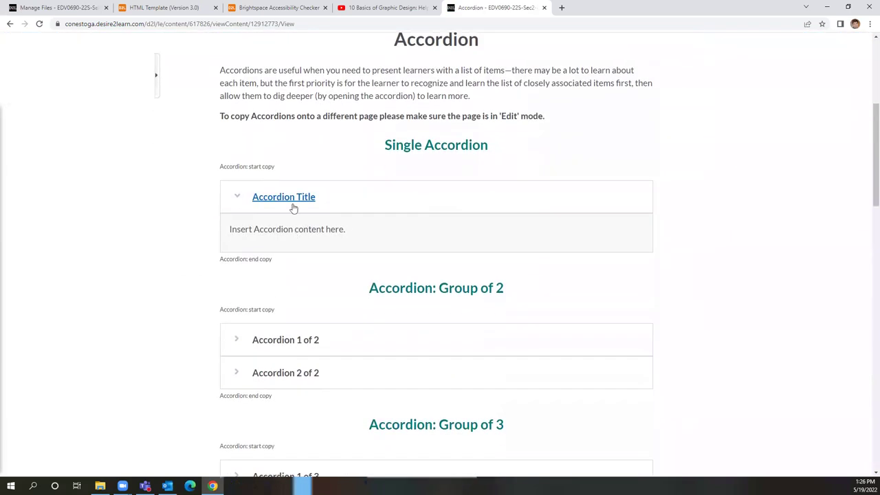
pyautogui.click(291, 199)
# Expand and collapse each accordion in the Accordion: Group of 2 sample
pyautogui.click(302, 300)
pyautogui.click(303, 301)
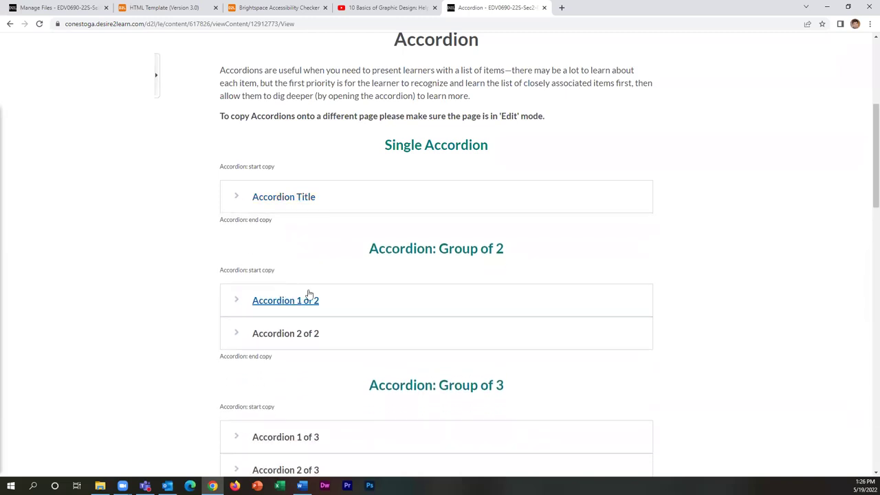
pyautogui.click(294, 335)
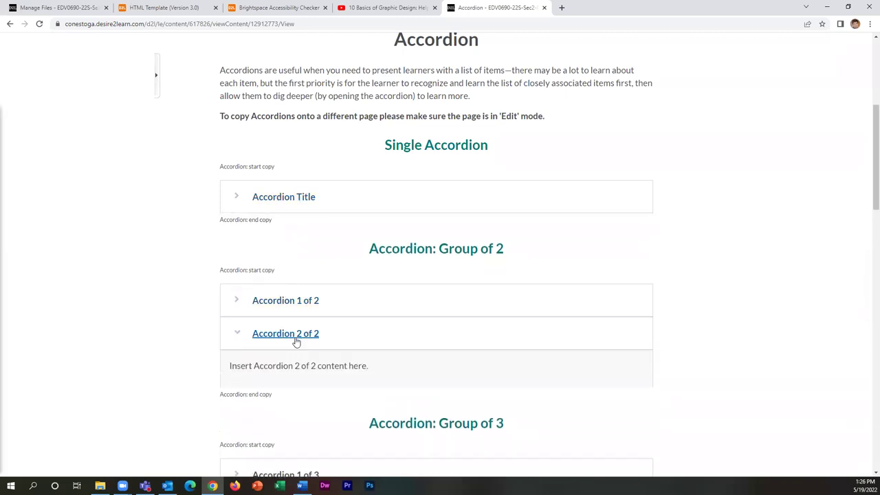
pyautogui.scroll(-2, 302, 334)
pyautogui.click(293, 255)
# Try expanding and collapsing the accordions in the Accordion: Group of 3 sample
pyautogui.scroll(-1, 290, 282)
pyautogui.click(289, 305)
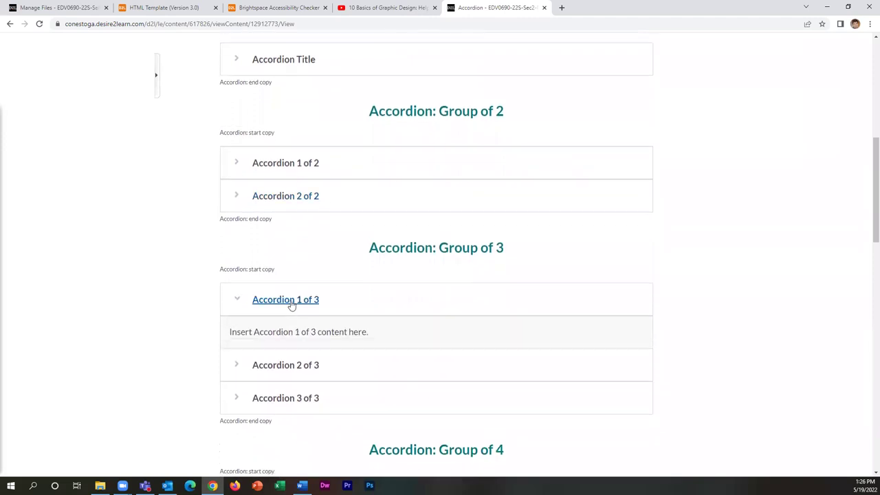
pyautogui.scroll(-1, 294, 304)
pyautogui.click(304, 303)
pyautogui.click(301, 346)
pyautogui.click(302, 319)
# Return to the Accordion: Group of 2 sample and toggle both accordions again, leaving Accordion 1 of 2 expanded
pyautogui.scroll(4, 288, 204)
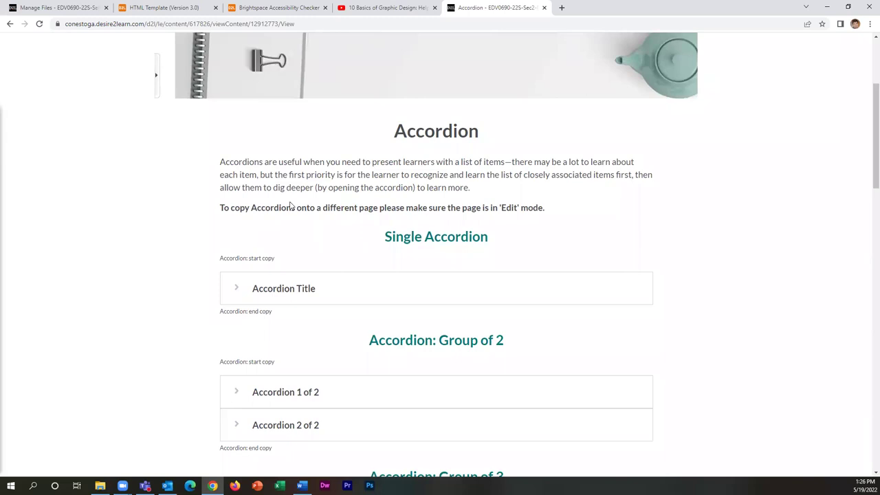
pyautogui.scroll(-2, 320, 279)
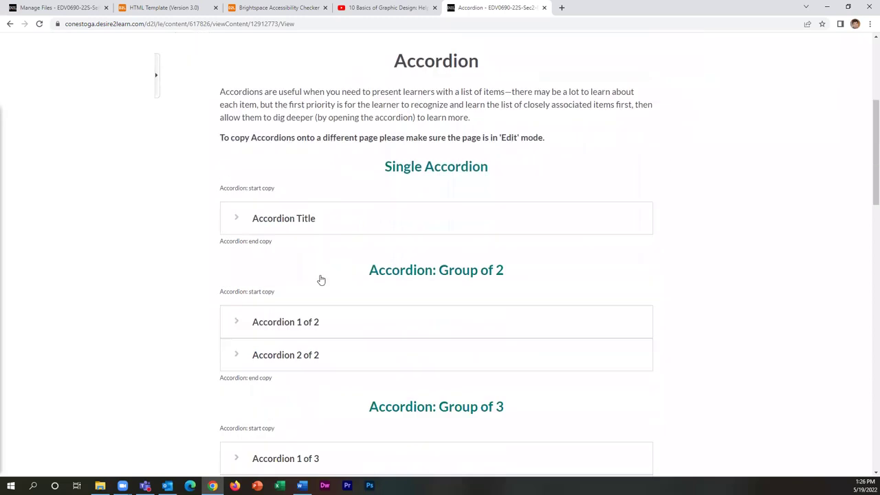
pyautogui.click(293, 257)
pyautogui.click(294, 261)
pyautogui.click(294, 287)
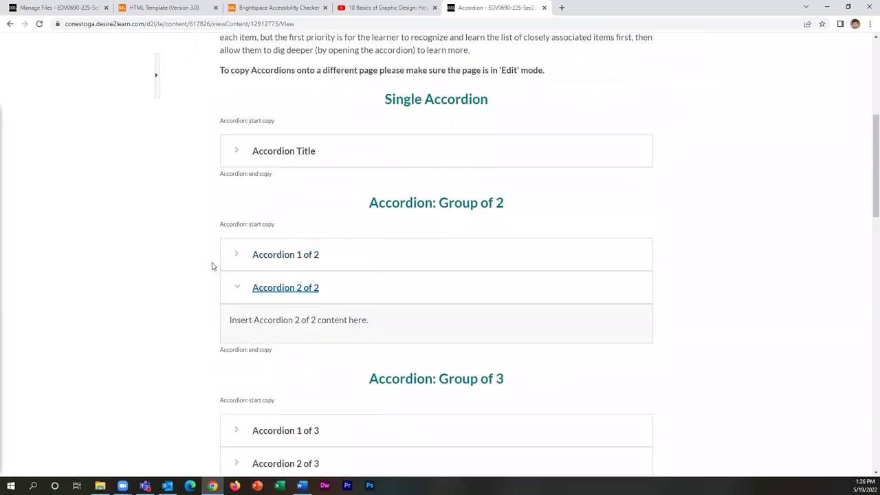
pyautogui.click(264, 283)
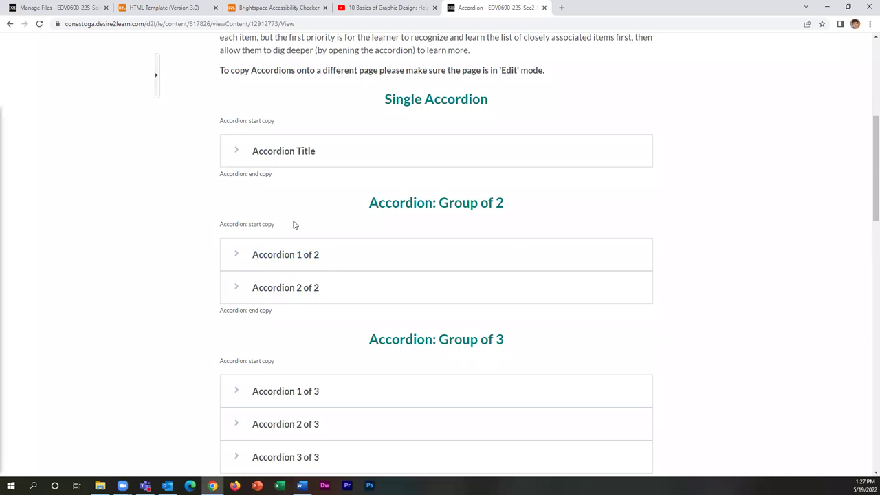
pyautogui.click(275, 255)
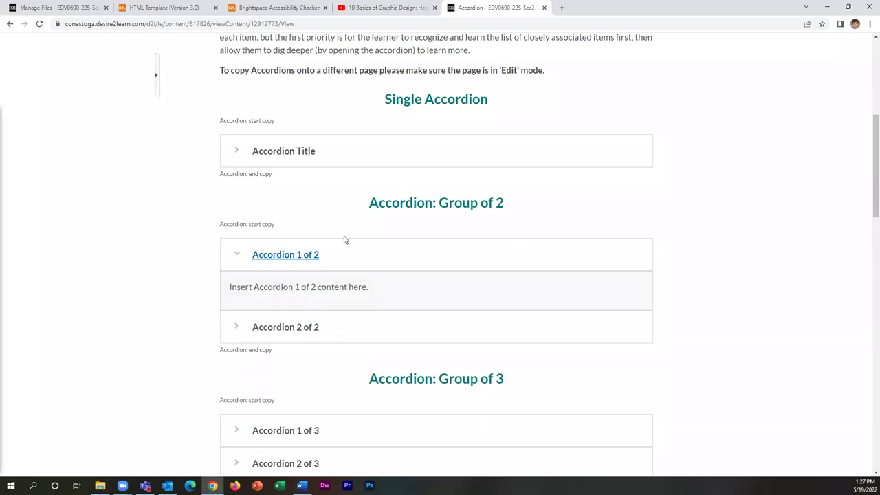
# Collapse Accordion 1 of 2, then highlight an accordion group from its start copy marker to its end copy marker and deselect it
pyautogui.click(294, 260)
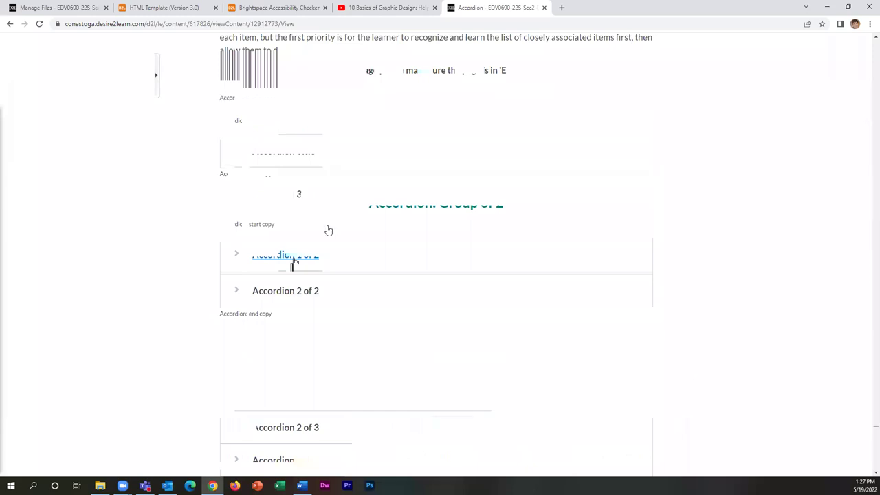
pyautogui.moveTo(296, 323); pyautogui.dragTo(212, 96)
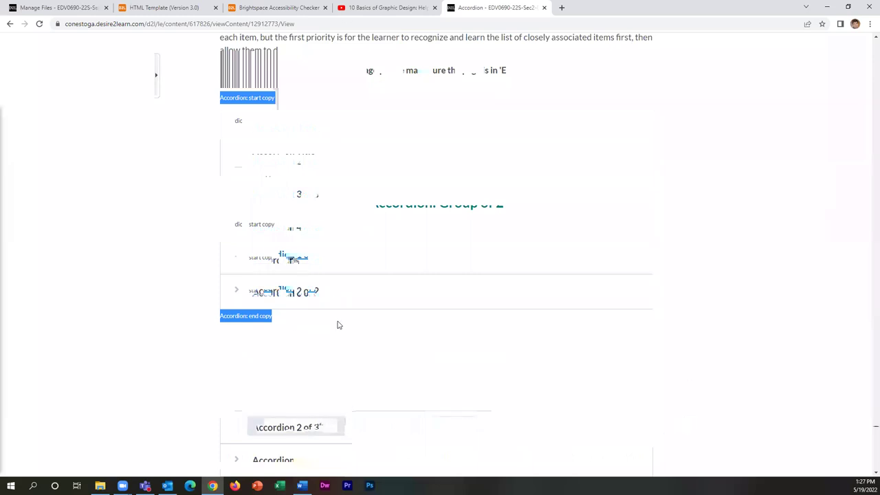
pyautogui.click(349, 240)
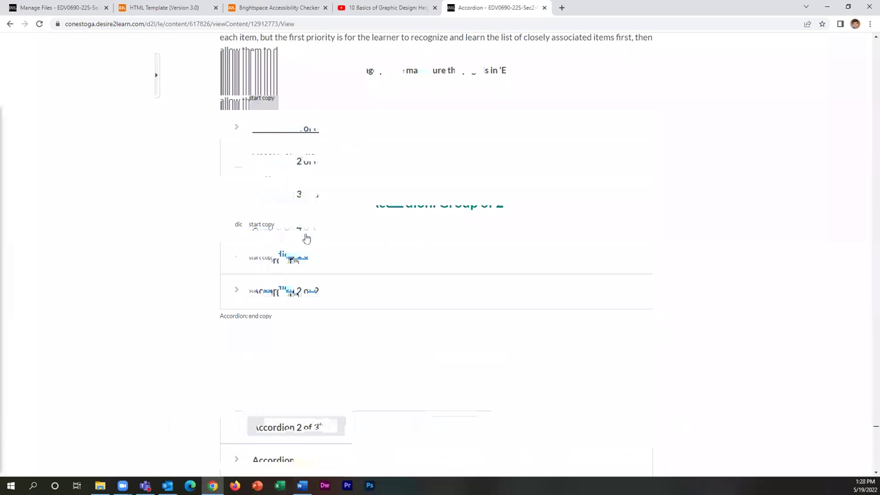
# Try expanding Accordion 4 of 5 in the Accordion: Group of 5 sample
pyautogui.scroll(-10, 325, 237)
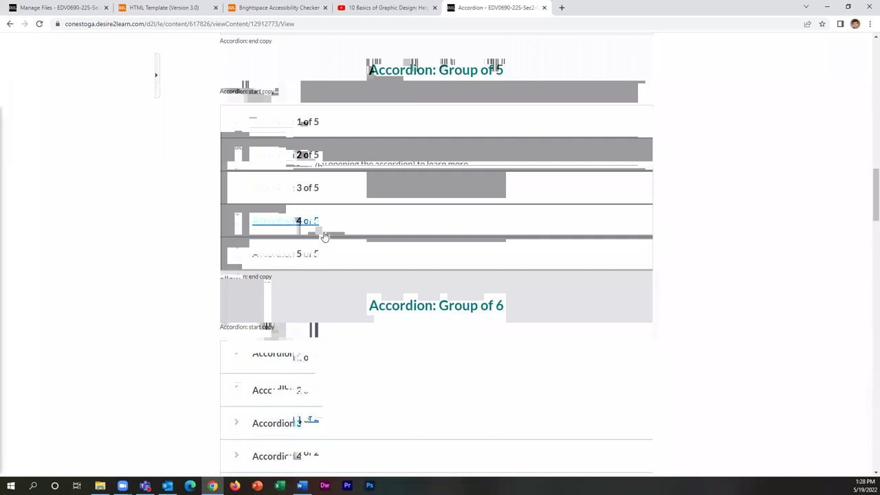
pyautogui.click(298, 222)
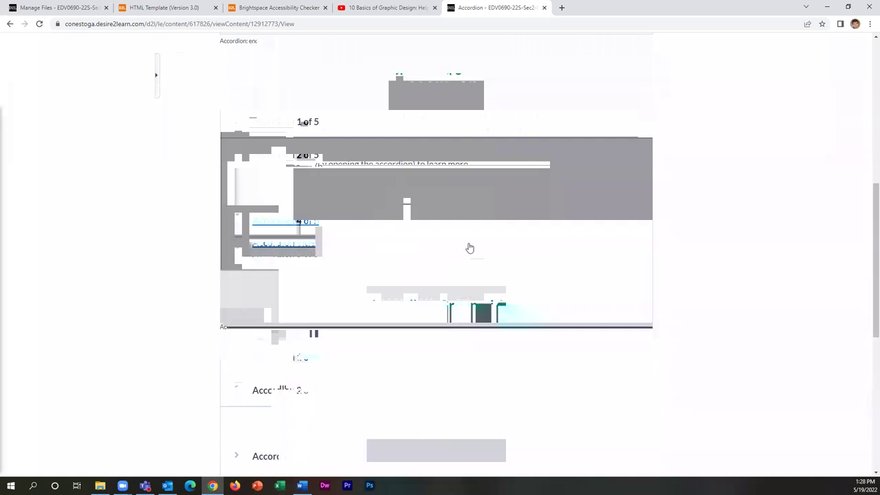
pyautogui.scroll(10, 505, 203)
# Go to the Tabs page and switch between tabs in the Group of 2, Group of 3 and Group of 4 samples
pyautogui.click(692, 136)
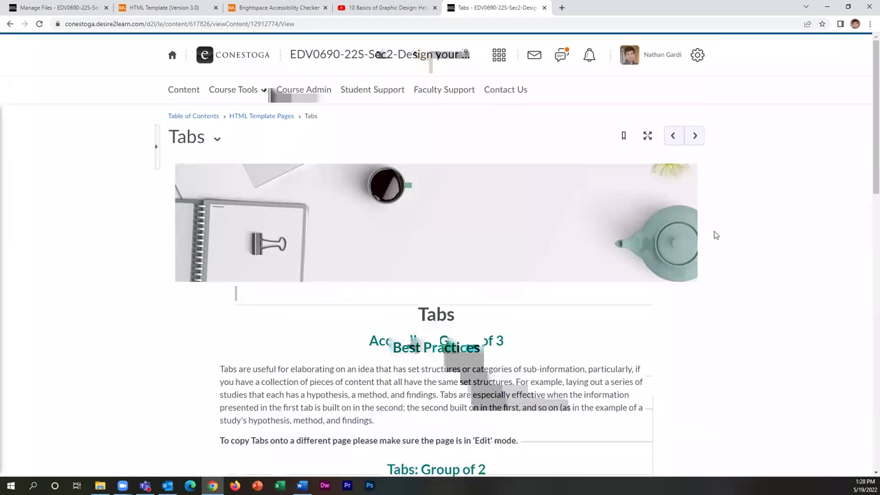
pyautogui.scroll(-5, 715, 235)
pyautogui.click(520, 167)
pyautogui.click(398, 171)
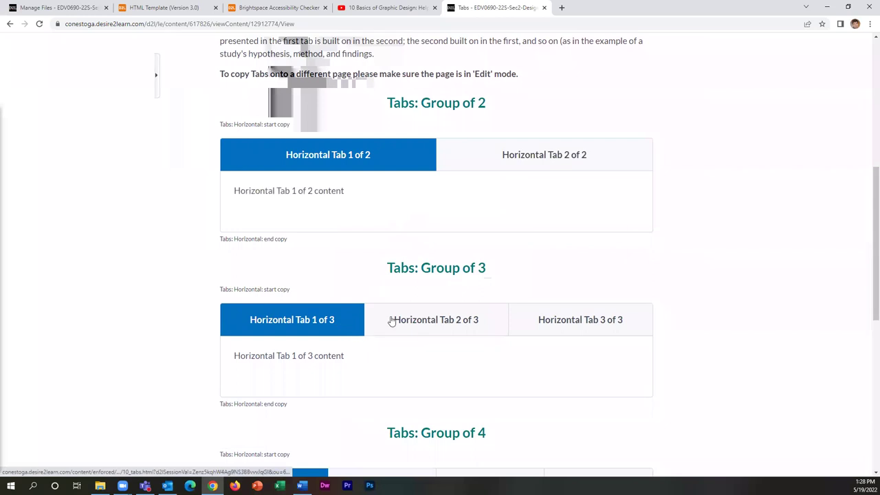
pyautogui.click(390, 321)
pyautogui.scroll(-4, 481, 275)
pyautogui.click(529, 217)
pyautogui.click(557, 214)
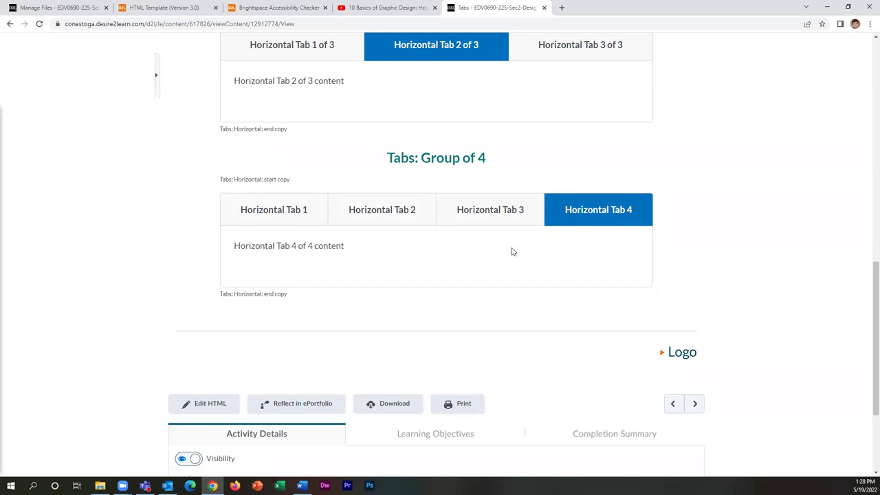
# Continue past the Tabs page to the HTML Template Pages module and look over its list of pages
pyautogui.scroll(10, 479, 268)
pyautogui.click(694, 135)
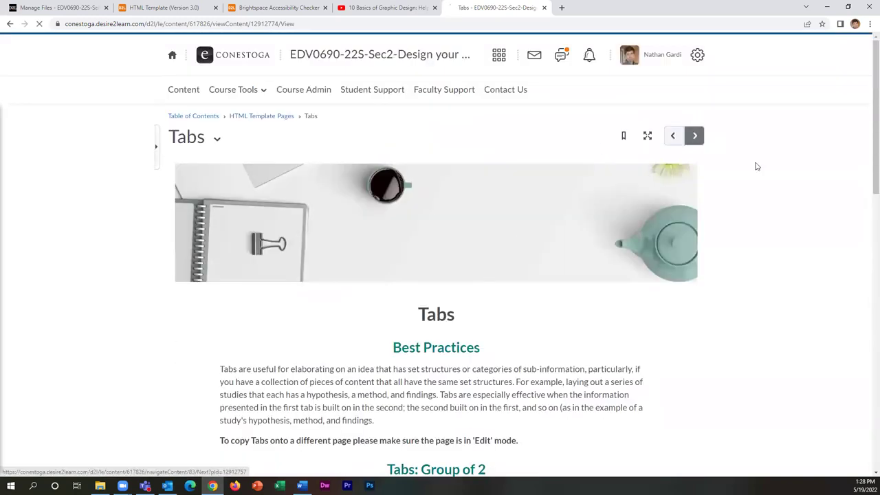
pyautogui.scroll(-1, 749, 182)
pyautogui.scroll(-3, 748, 184)
pyautogui.scroll(4, 747, 185)
pyautogui.scroll(-3, 748, 187)
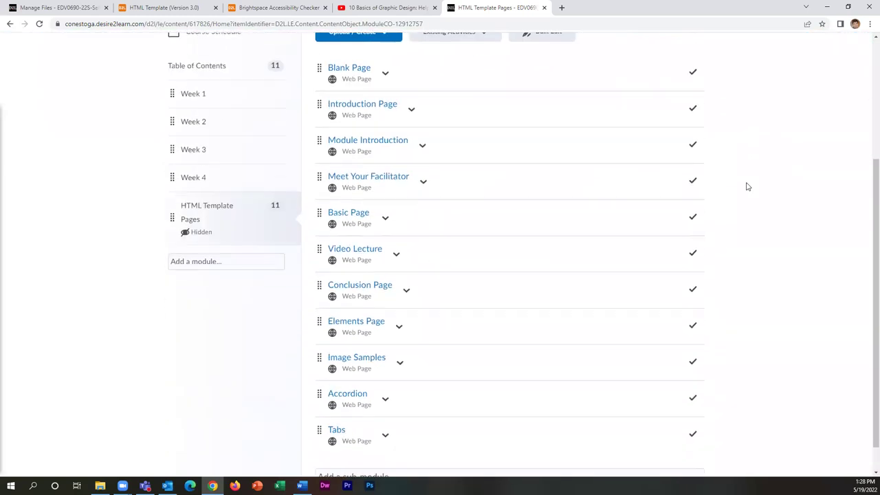
pyautogui.scroll(1, 747, 186)
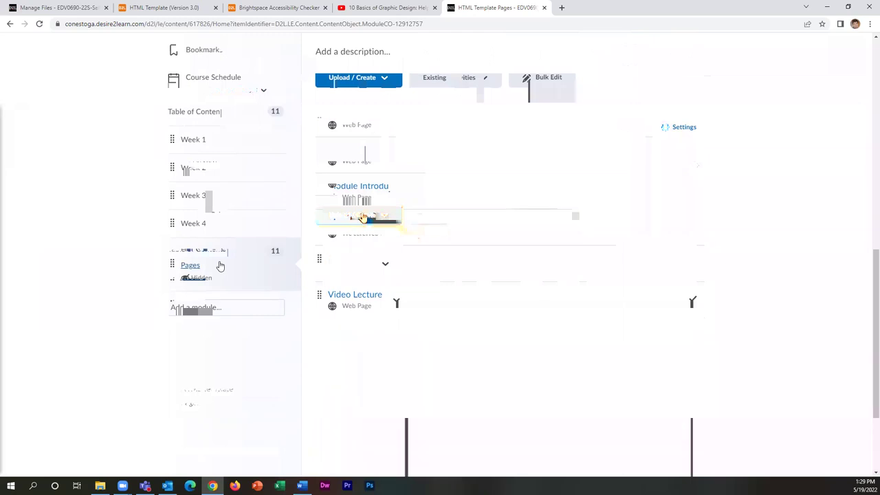
# Create a new file in the Week 1 module and apply the blank document template to it
pyautogui.click(363, 218)
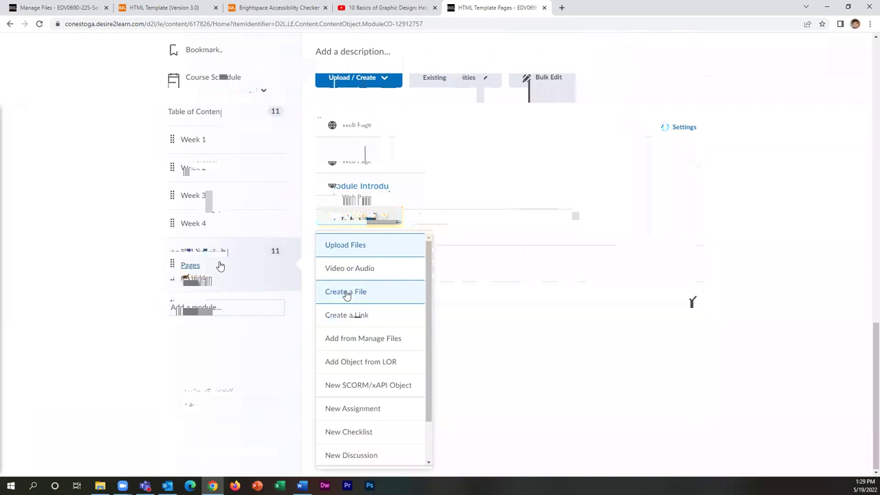
pyautogui.click(346, 294)
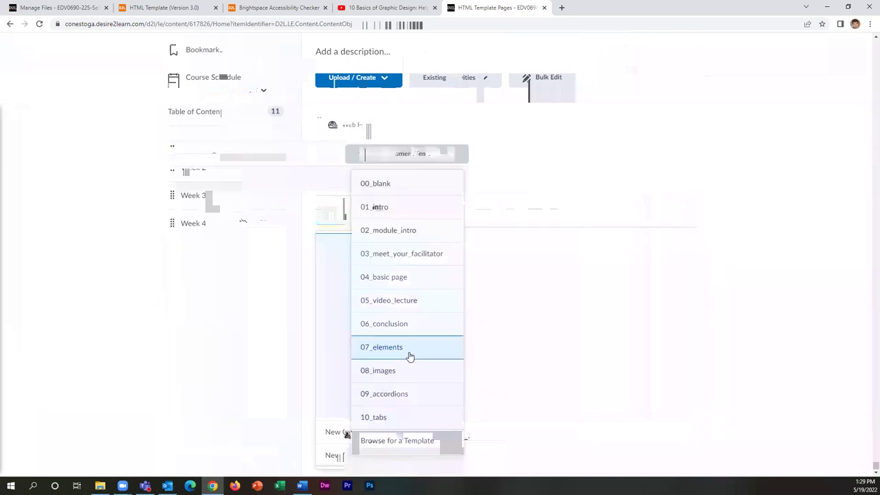
pyautogui.click(395, 204)
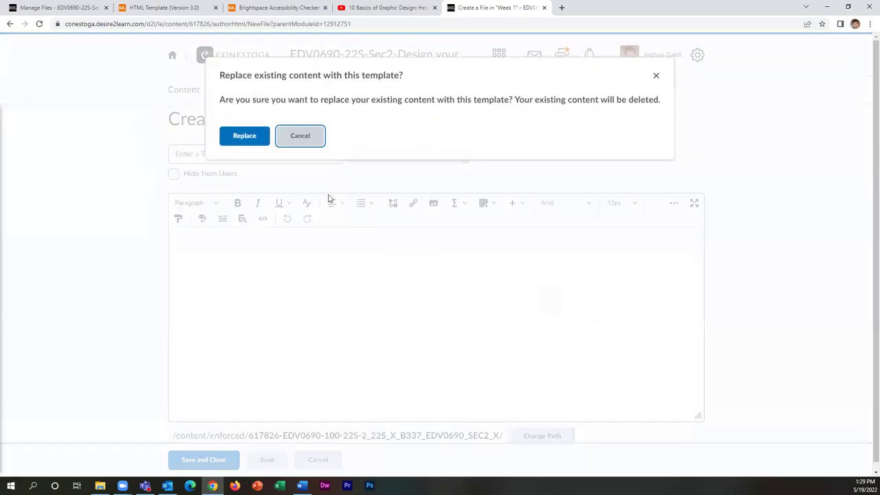
pyautogui.click(242, 136)
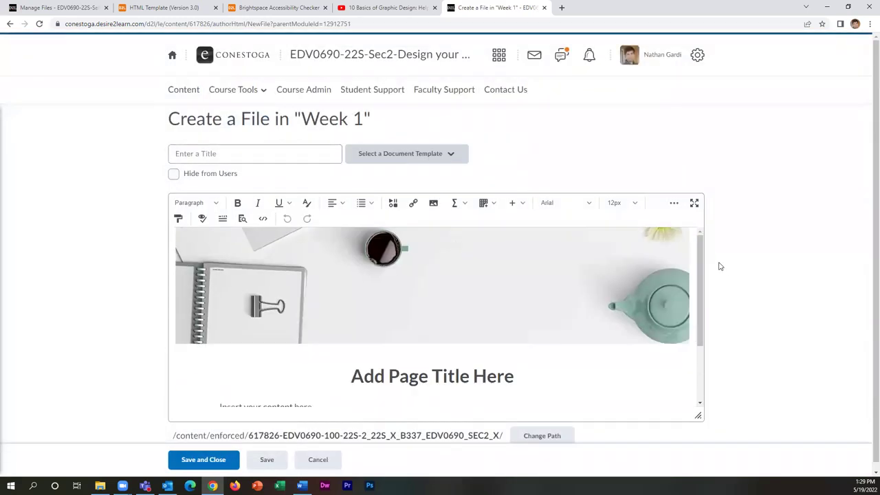
pyautogui.moveTo(700, 288); pyautogui.dragTo(705, 402)
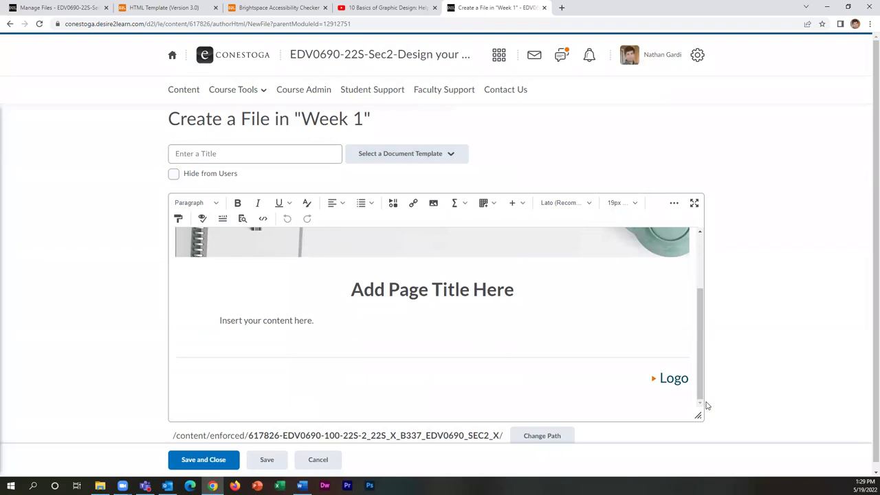
# Replace the "Add Page Title Here" placeholder heading with "Somethign Here" and look over the page
pyautogui.moveTo(513, 289); pyautogui.dragTo(342, 285)
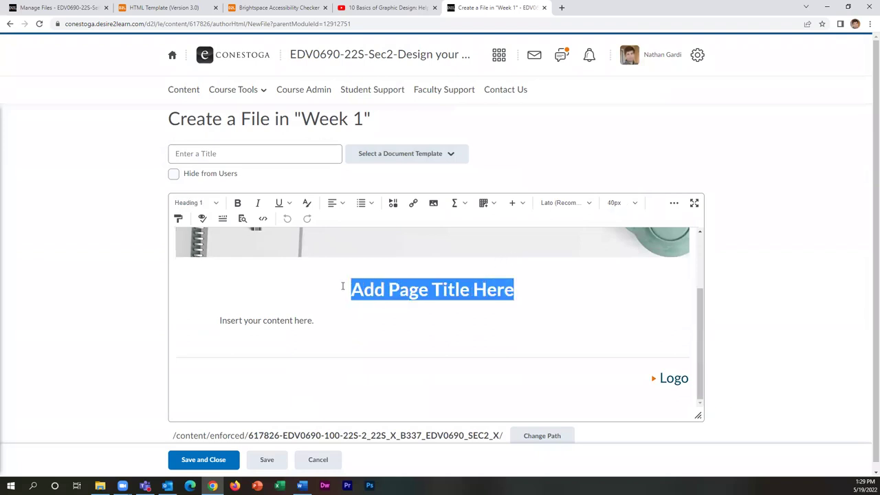
pyautogui.write('Somethign Here')
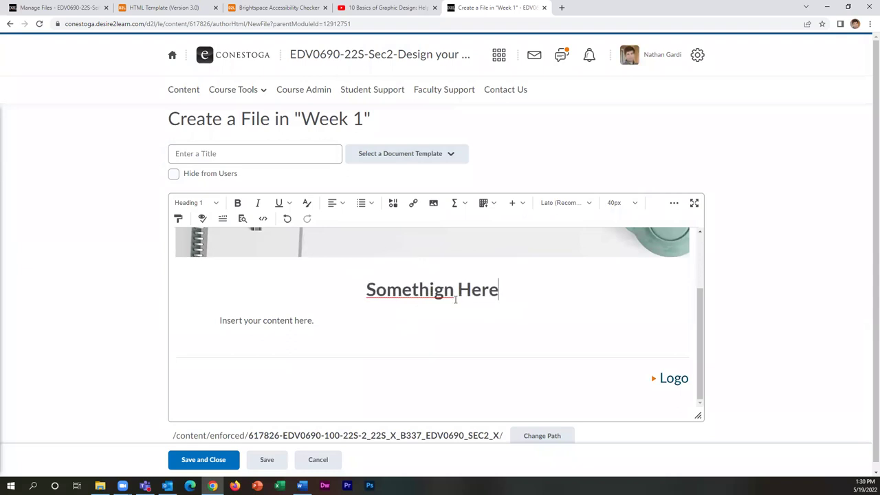
pyautogui.scroll(2, 455, 300)
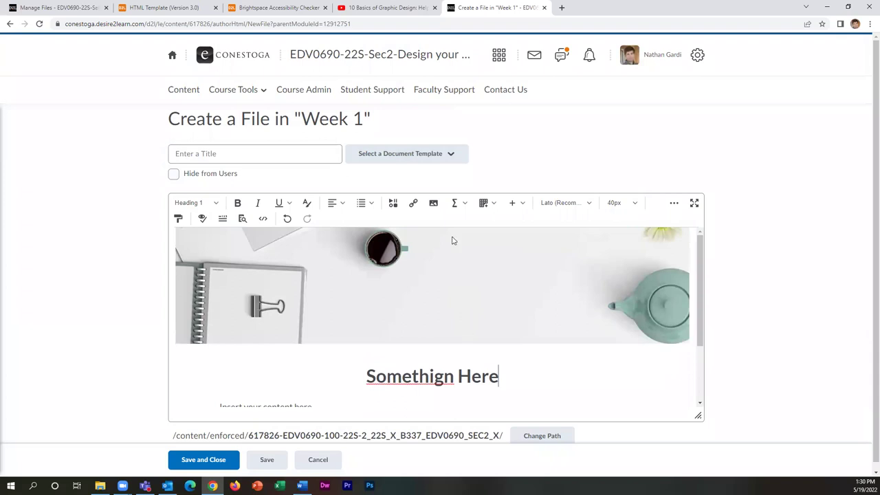
pyautogui.scroll(-2, 384, 302)
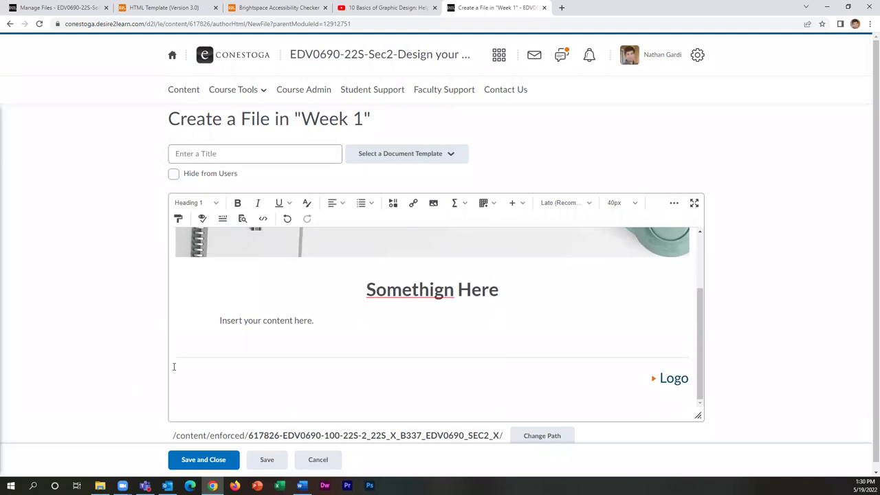
pyautogui.scroll(1, 334, 348)
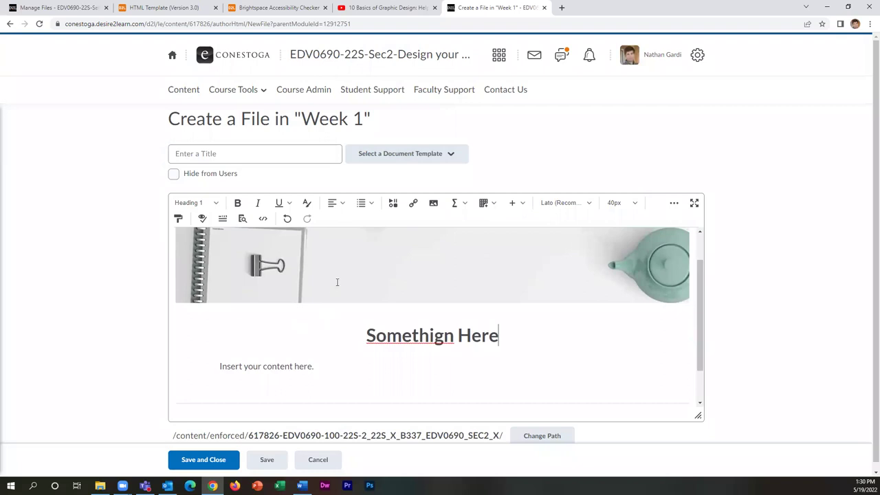
# Check the available document templates without choosing one, then undo the heading edit and the template insertion
pyautogui.click(397, 155)
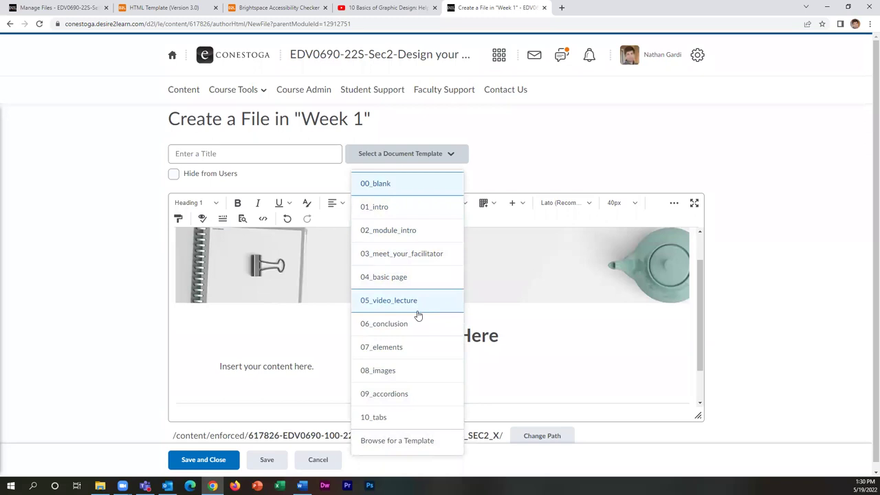
pyautogui.click(295, 374)
pyautogui.hotkey('ctrl', 'z')
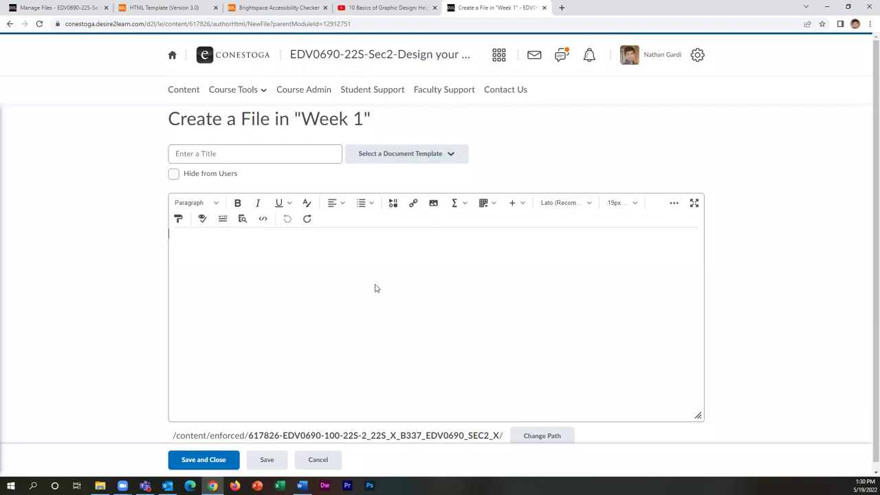
# Write the lines "Week 1 Introduction", "There is some text here" and "Unit Outcomes" in the empty page body
pyautogui.write('Week 1 Introduction')
pyautogui.press('Return')
pyautogui.write('There is')
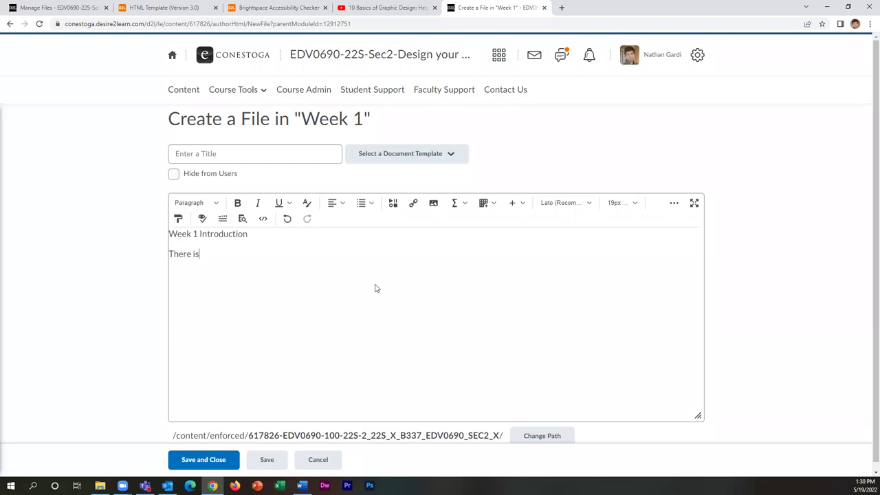
pyautogui.write(' some text here')
pyautogui.press('Return')
pyautogui.write('Unit Outcomes')
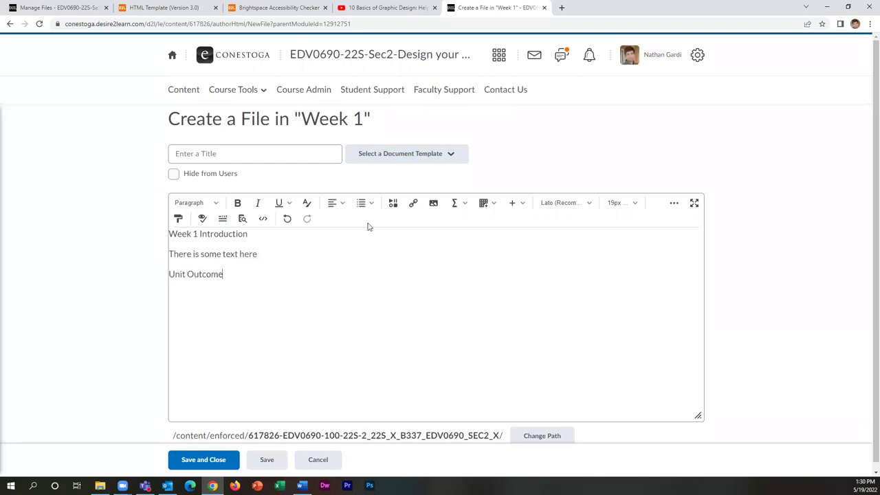
# Add a numbered list with the items 1, 2 and 3 below the Unit Outcomes line
pyautogui.click(370, 204)
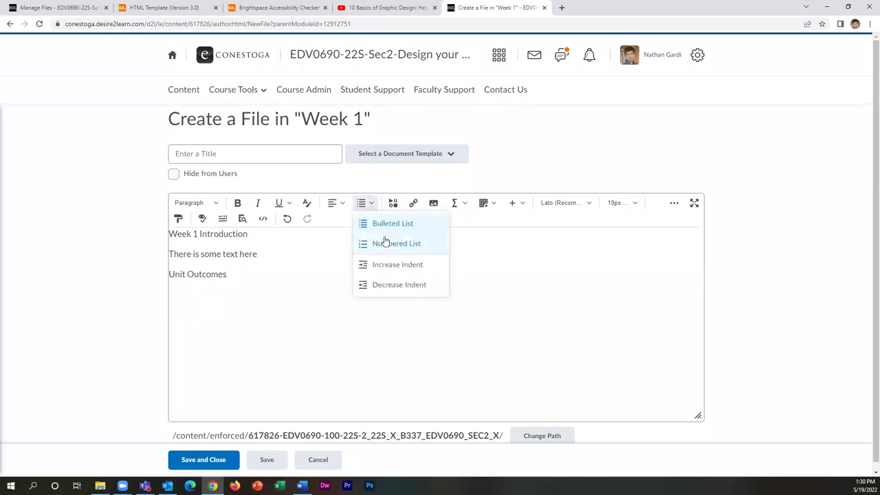
pyautogui.click(390, 242)
pyautogui.write('1')
pyautogui.press('Return')
pyautogui.write('2')
pyautogui.press('Return')
pyautogui.write('3')
pyautogui.press('Return')
pyautogui.press('Return')
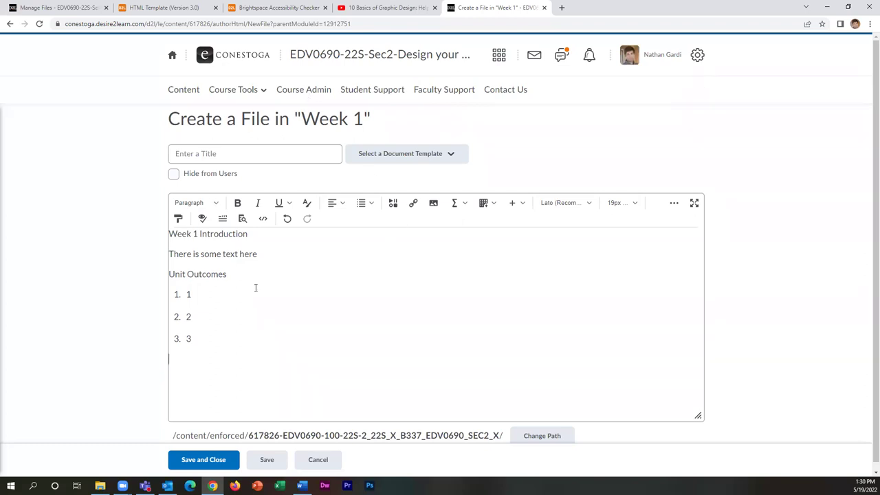
# Replace the page's existing content with the 02_module_intro template and look through the inserted layout
pyautogui.click(386, 161)
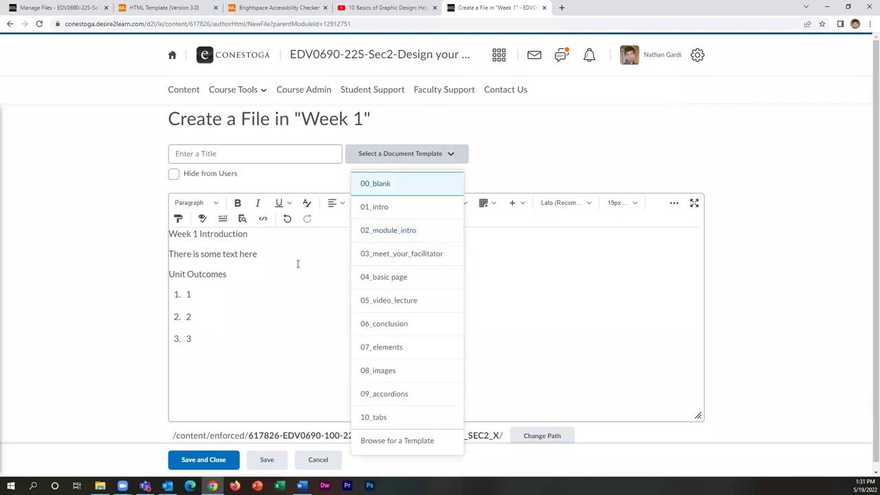
pyautogui.click(406, 231)
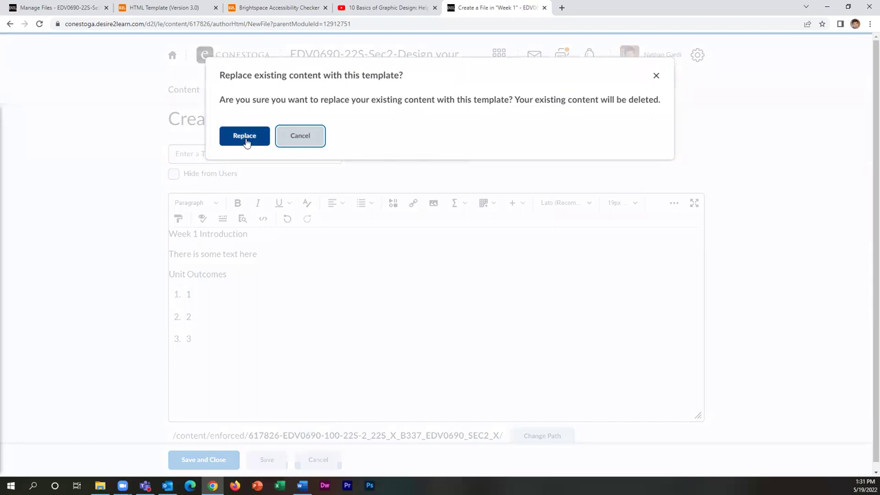
pyautogui.click(244, 136)
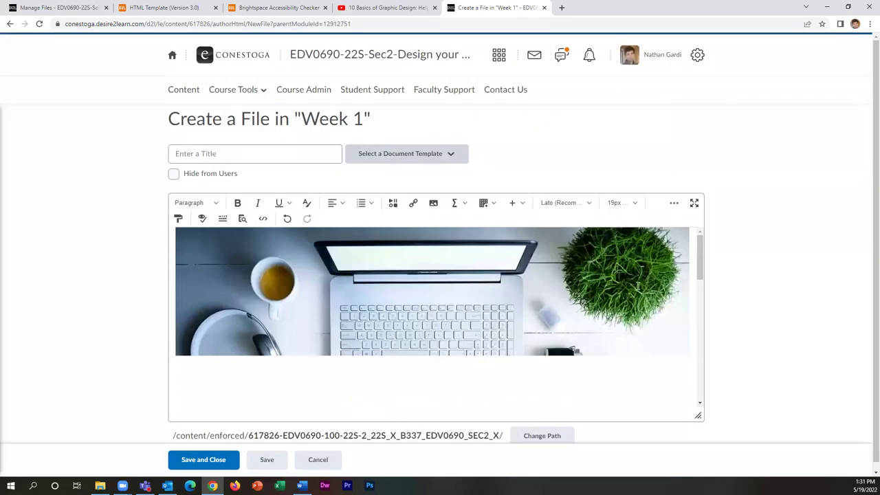
pyautogui.moveTo(701, 255); pyautogui.dragTo(703, 342)
pyautogui.scroll(-5, 687, 300)
pyautogui.scroll(10, 683, 234)
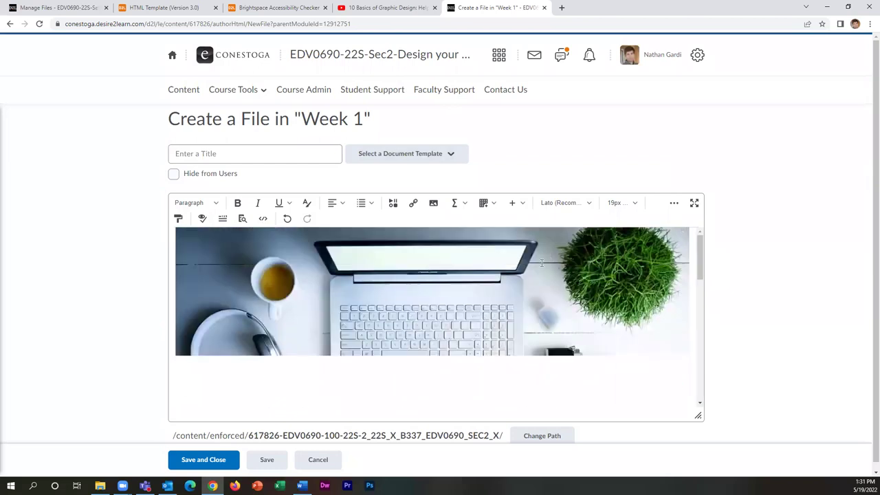
pyautogui.scroll(-2, 423, 303)
pyautogui.scroll(-1, 425, 295)
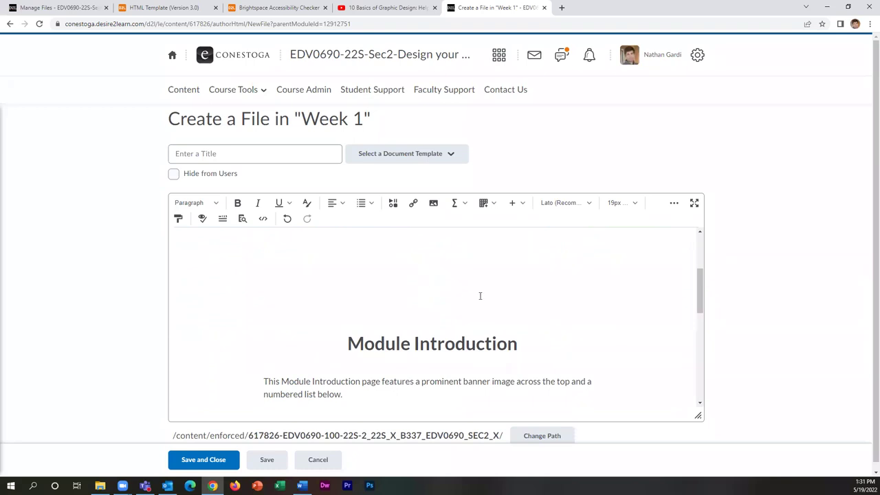
# Title the new file "Week 1 Introduction"
pyautogui.scroll(3, 485, 285)
pyautogui.click(229, 149)
pyautogui.write('Week 1 Introduction')
# Delete the recommended banner image size line and the paragraph above it from the Module Introduction text
pyautogui.scroll(-3, 385, 295)
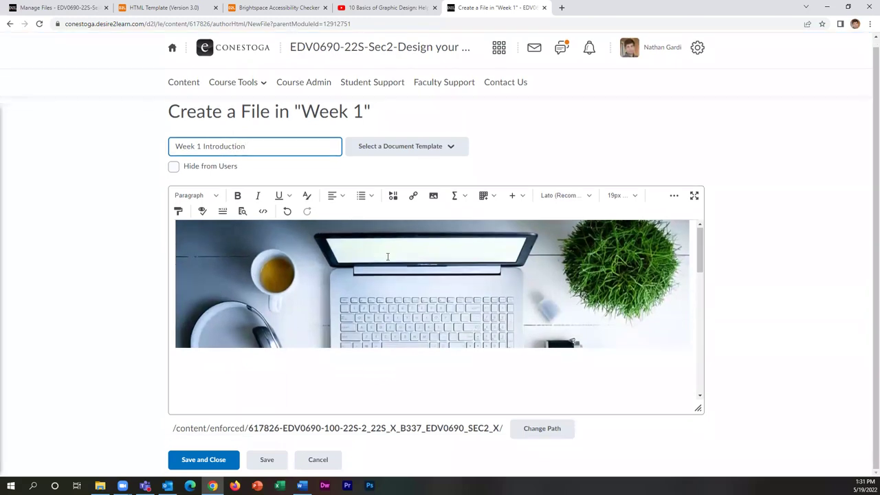
pyautogui.scroll(-1, 392, 337)
pyautogui.moveTo(570, 320); pyautogui.dragTo(262, 316)
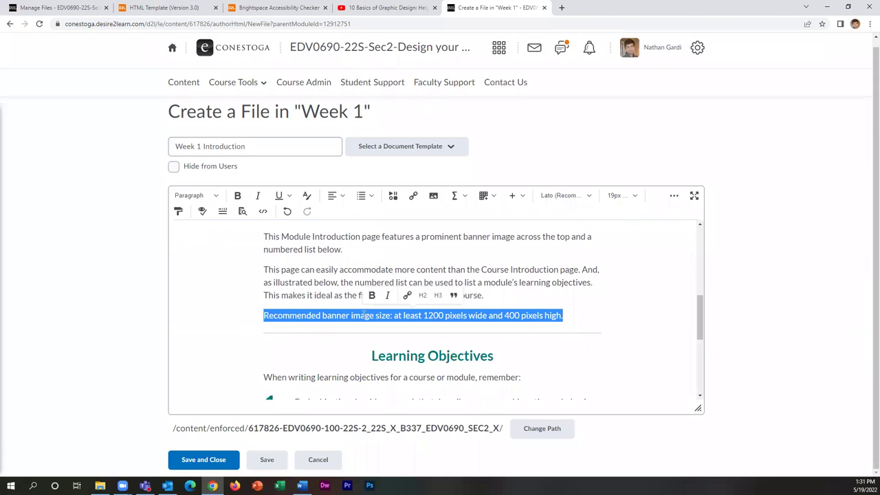
pyautogui.press('BackSpace')
pyautogui.moveTo(483, 295); pyautogui.dragTo(262, 270)
pyautogui.press('BackSpace')
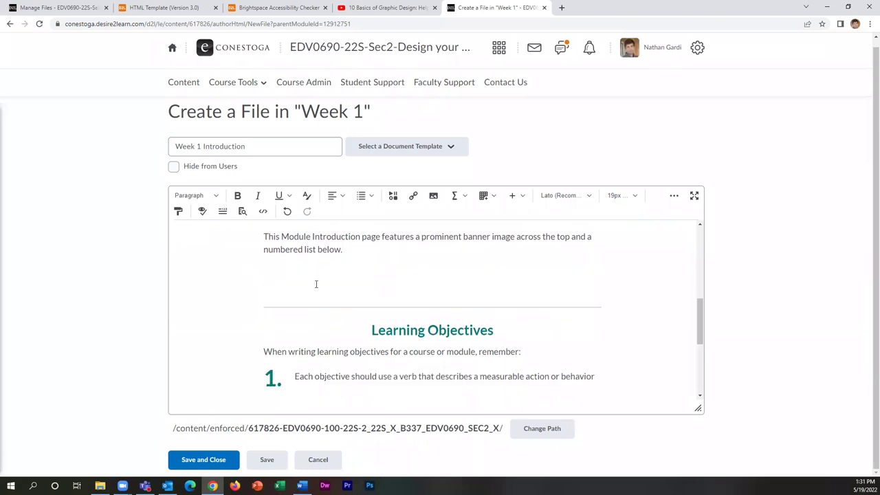
# Remove the blank lines below the introduction text and change the "Module Introduction" heading to "HTML Templates"
pyautogui.press('BackSpace')
pyautogui.press('BackSpace')
pyautogui.scroll(2, 413, 277)
pyautogui.moveTo(517, 335); pyautogui.dragTo(348, 336)
pyautogui.write('HTML Templates')
pyautogui.moveTo(343, 387); pyautogui.dragTo(263, 368)
pyautogui.click(263, 367)
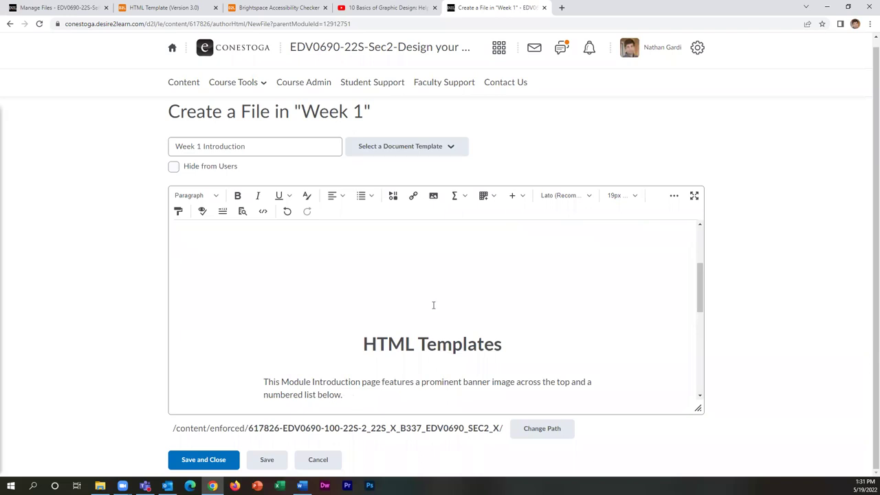
pyautogui.scroll(-1, 465, 314)
pyautogui.scroll(-1, 465, 313)
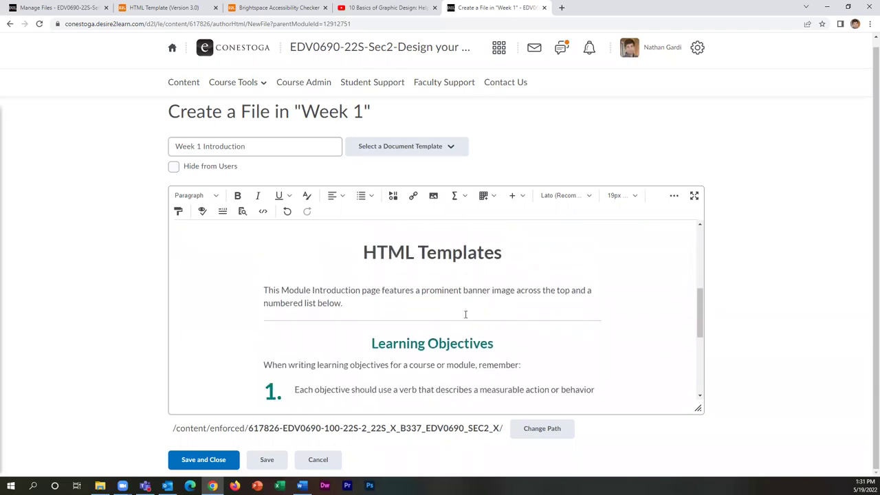
pyautogui.moveTo(701, 288); pyautogui.dragTo(701, 267)
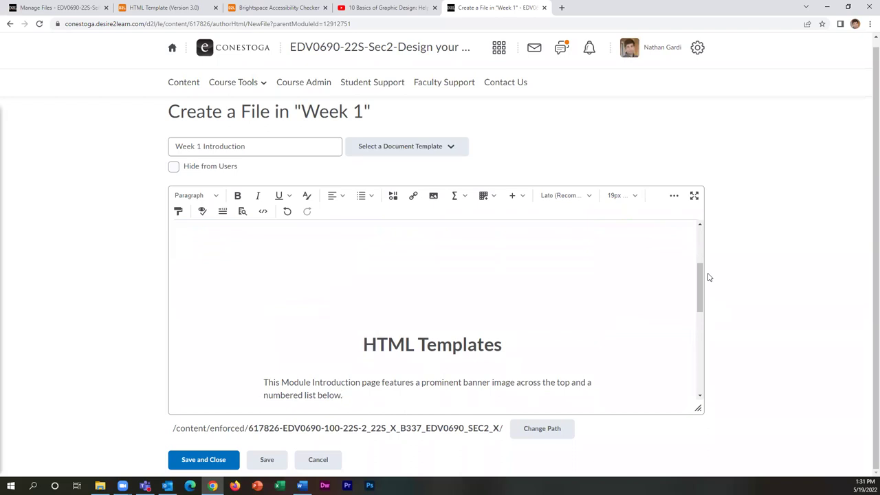
# Undo the page edits back to the plain Week 1 text, and redo the insertion of the module introduction template
pyautogui.scroll(-1, 369, 310)
pyautogui.hotkey('ctrl', 'z')
pyautogui.hotkey('ctrl', 'z')
pyautogui.hotkey('ctrl', 'z')
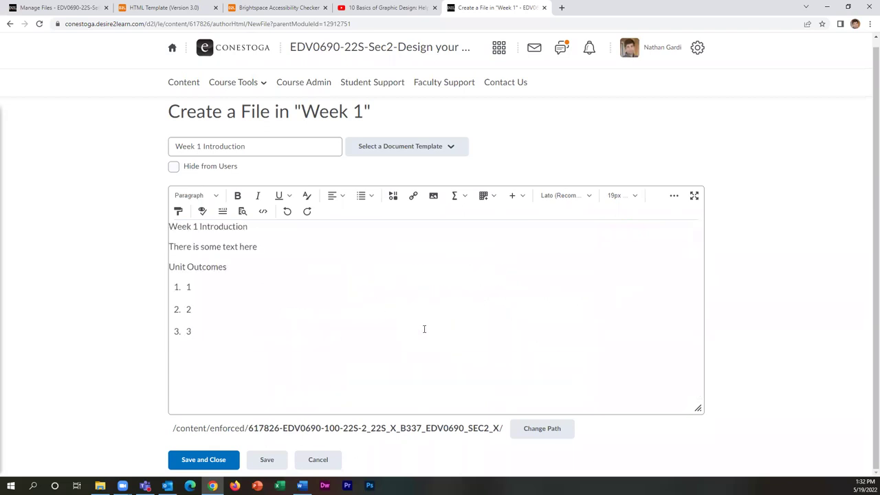
pyautogui.hotkey('ctrl', 'y')
pyautogui.hotkey('ctrl', 'y')
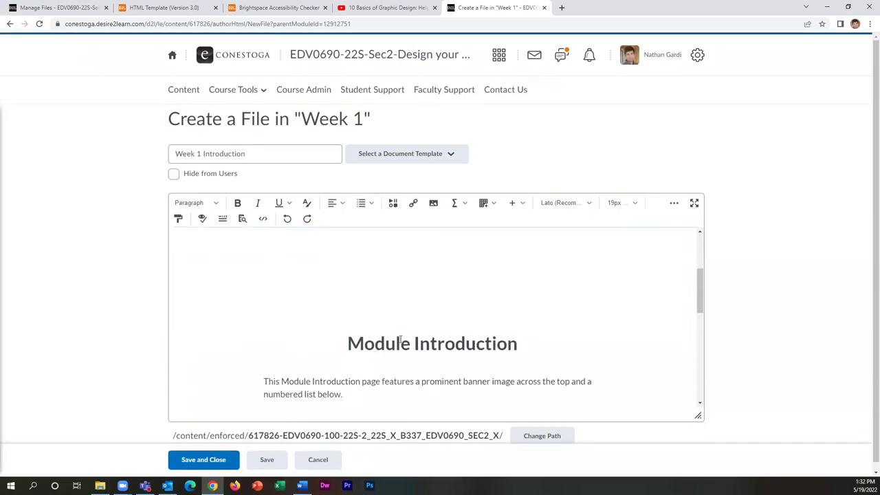
pyautogui.hotkey('ctrl', 'y')
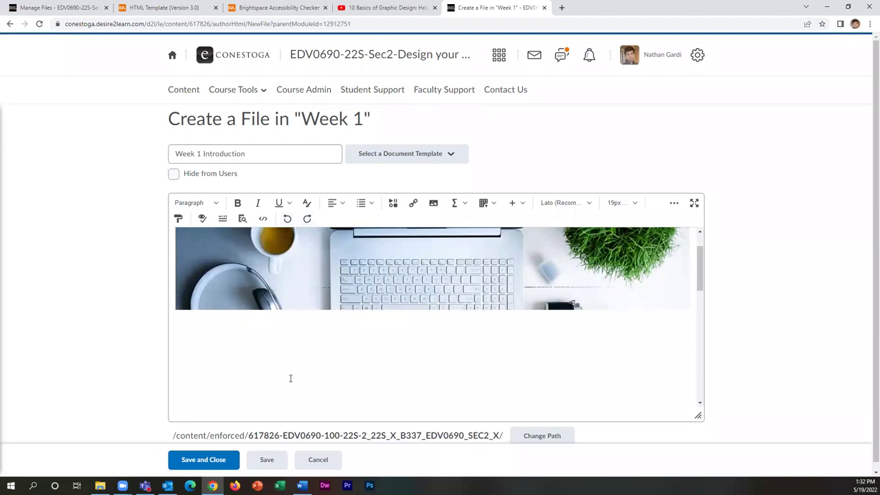
# Try deleting all three paragraphs below the Module Introduction heading at once, and undo the deletion
pyautogui.scroll(-5, 314, 365)
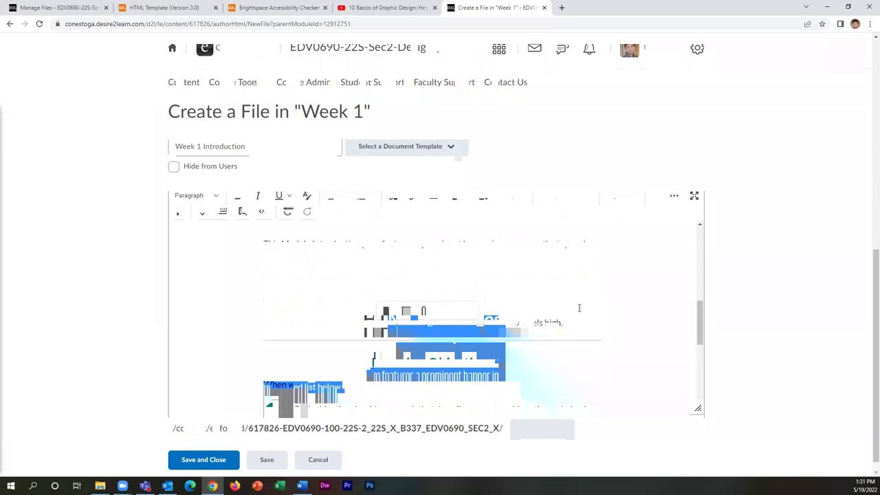
pyautogui.moveTo(563, 323); pyautogui.dragTo(157, 253)
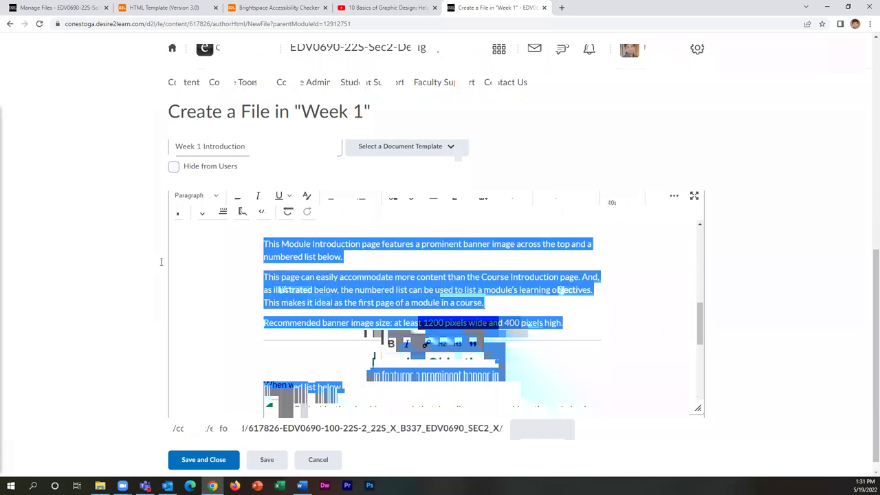
pyautogui.scroll(1, 595, 366)
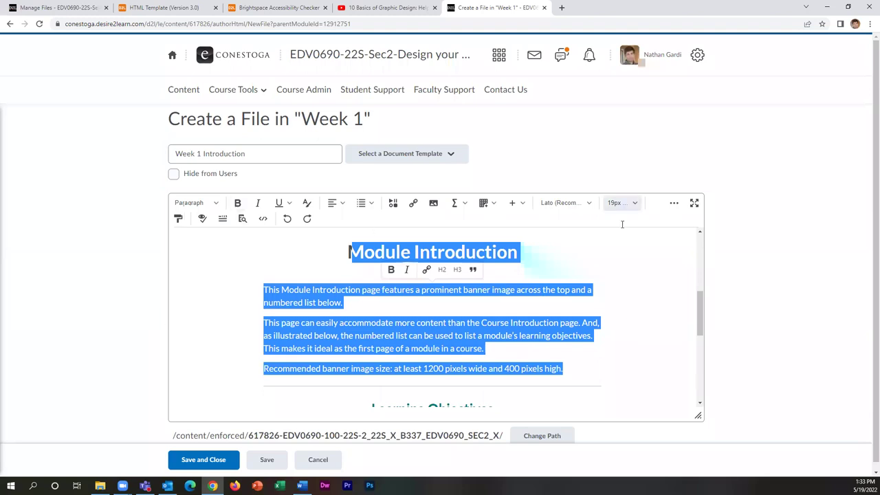
pyautogui.click(612, 367)
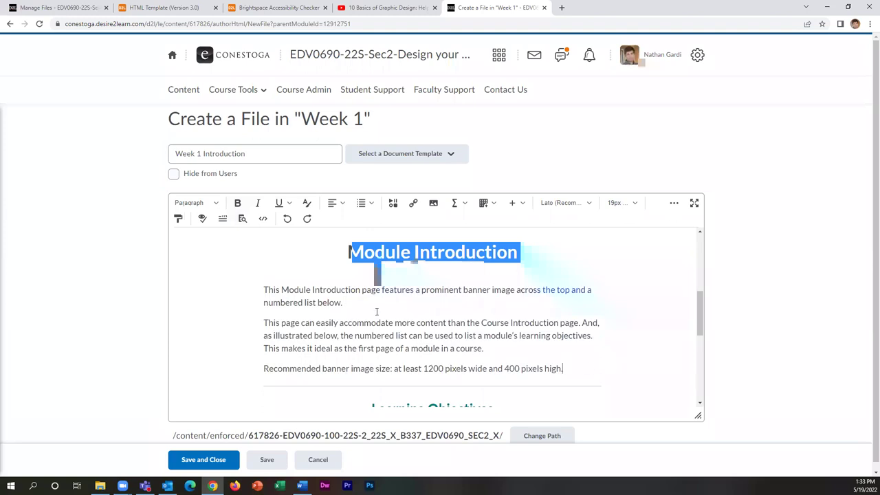
pyautogui.moveTo(592, 367); pyautogui.dragTo(255, 290)
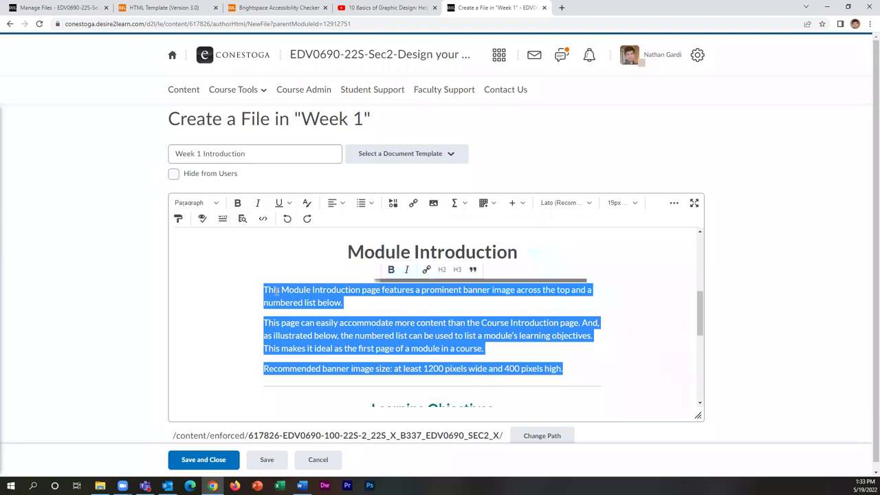
pyautogui.press('Delete')
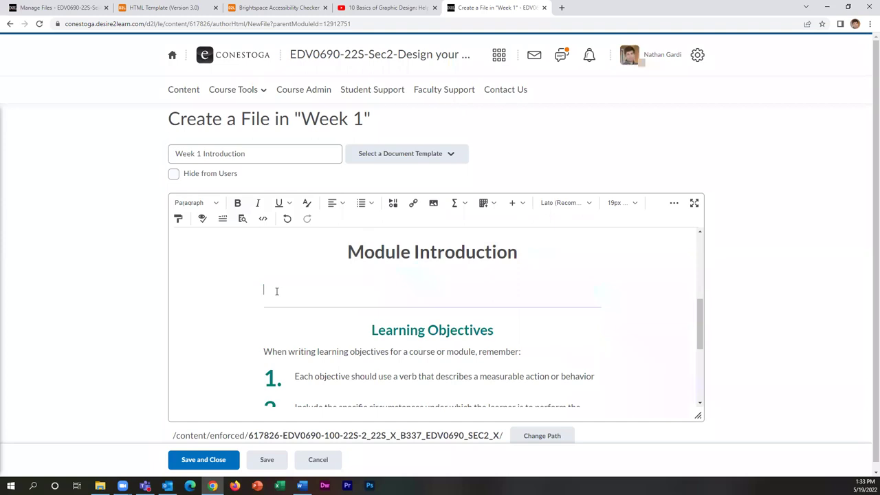
pyautogui.hotkey('ctrl', 'z')
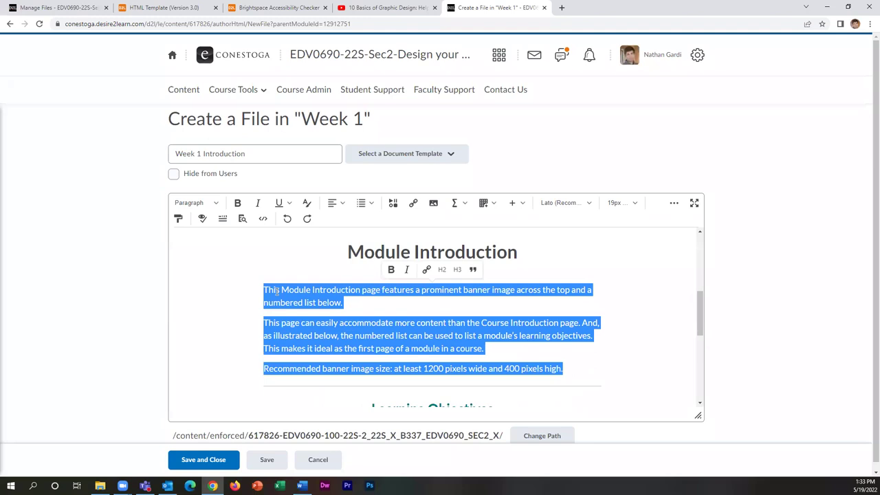
# Delete the recommended banner image size line and the horizontal divider above the Learning Objectives heading
pyautogui.hotkey('ctrl', 'c')
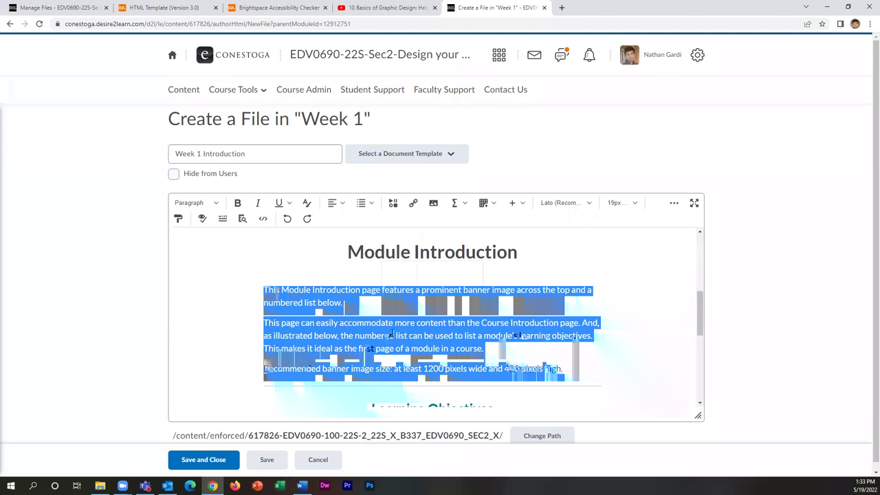
pyautogui.press('Right')
pyautogui.press('Home')
pyautogui.press('Delete')
pyautogui.press('Delete')
pyautogui.press('Delete')
pyautogui.press('Delete')
pyautogui.press('Delete')
pyautogui.press('Delete')
pyautogui.press('Delete')
pyautogui.press('Delete')
pyautogui.press('Delete')
pyautogui.press('Delete')
pyautogui.press('Delete')
pyautogui.press('Delete')
pyautogui.press('Delete')
pyautogui.press('Delete')
pyautogui.press('Delete')
pyautogui.press('Delete')
pyautogui.press('Delete')
pyautogui.press('Delete')
pyautogui.press('Delete')
pyautogui.press('Delete')
pyautogui.press('Delete')
pyautogui.press('Delete')
pyautogui.press('Delete')
pyautogui.press('Delete')
pyautogui.press('Delete')
pyautogui.press('Delete')
pyautogui.press('Delete')
pyautogui.press('Delete')
pyautogui.press('Delete')
pyautogui.press('Delete')
pyautogui.press('Delete')
pyautogui.press('Delete')
pyautogui.press('Delete')
pyautogui.press('Delete')
pyautogui.press('Delete')
pyautogui.press('Delete')
pyautogui.press('Delete')
pyautogui.press('Delete')
pyautogui.press('Delete')
pyautogui.press('Delete')
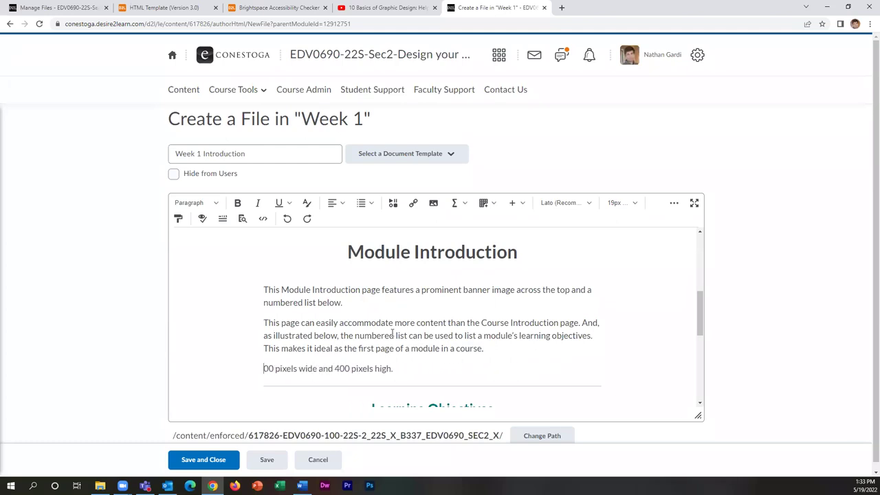
pyautogui.press('Delete')
pyautogui.press('Delete')
pyautogui.press('Delete')
pyautogui.press('Delete')
pyautogui.press('Delete')
pyautogui.press('Delete')
pyautogui.press('Delete')
pyautogui.press('Delete')
pyautogui.press('Delete')
pyautogui.press('Delete')
pyautogui.press('Delete')
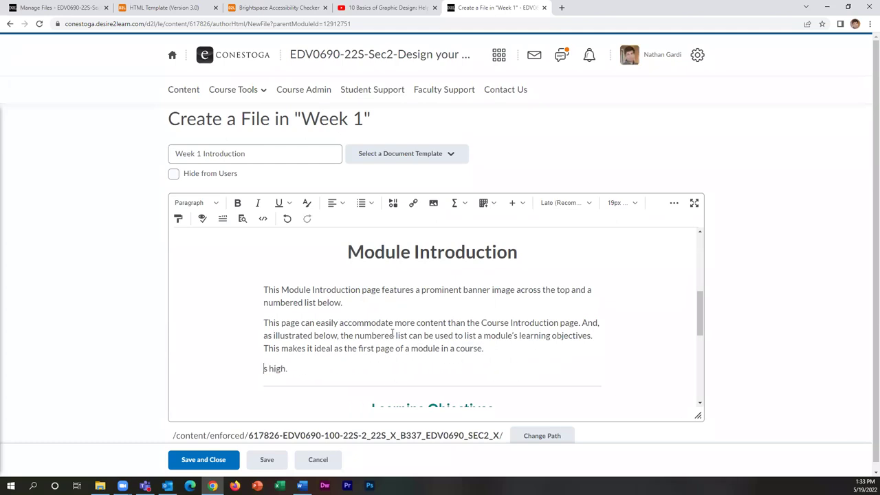
pyautogui.press('Delete')
pyautogui.press('Delete')
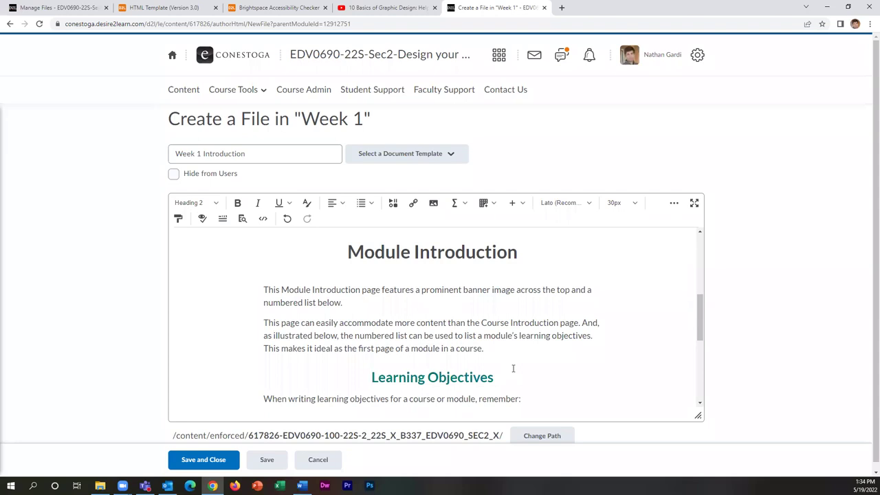
# Delete the second paragraph below the Module Introduction heading, the one beginning "This page can easily accommodate more content"
pyautogui.click(487, 348)
pyautogui.press('BackSpace')
pyautogui.press('BackSpace')
pyautogui.press('BackSpace')
pyautogui.press('BackSpace')
pyautogui.press('BackSpace')
pyautogui.press('BackSpace')
pyautogui.press('BackSpace')
pyautogui.press('BackSpace')
pyautogui.press('BackSpace')
pyautogui.press('BackSpace')
pyautogui.press('BackSpace')
pyautogui.press('BackSpace')
pyautogui.press('BackSpace')
pyautogui.press('BackSpace')
pyautogui.press('BackSpace')
pyautogui.press('BackSpace')
pyautogui.press('BackSpace')
pyautogui.press('BackSpace')
pyautogui.press('BackSpace')
pyautogui.press('BackSpace')
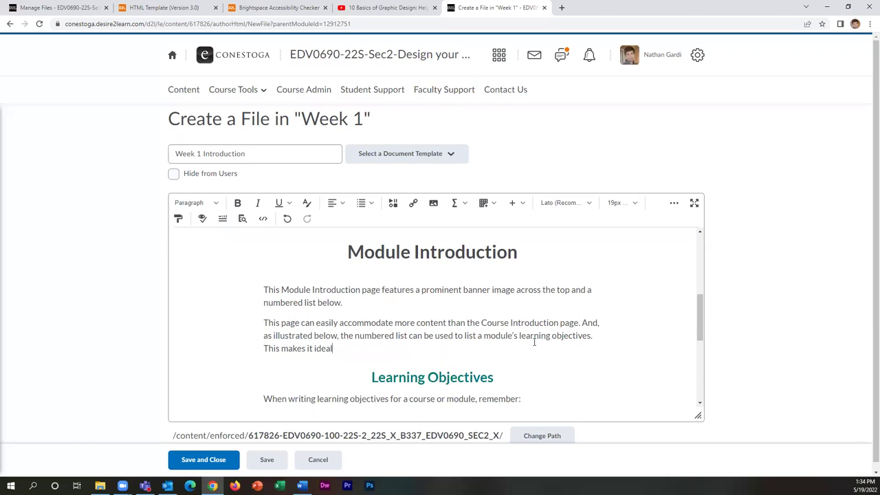
pyautogui.press('BackSpace')
pyautogui.press('BackSpace')
pyautogui.press('BackSpace')
pyautogui.press('BackSpace')
pyautogui.press('BackSpace')
pyautogui.press('BackSpace')
pyautogui.press('BackSpace')
pyautogui.press('BackSpace')
pyautogui.press('BackSpace')
pyautogui.press('BackSpace')
pyautogui.press('BackSpace')
pyautogui.press('BackSpace')
pyautogui.press('BackSpace')
pyautogui.press('BackSpace')
pyautogui.press('BackSpace')
pyautogui.press('BackSpace')
pyautogui.press('BackSpace')
pyautogui.press('BackSpace')
pyautogui.press('BackSpace')
pyautogui.press('BackSpace')
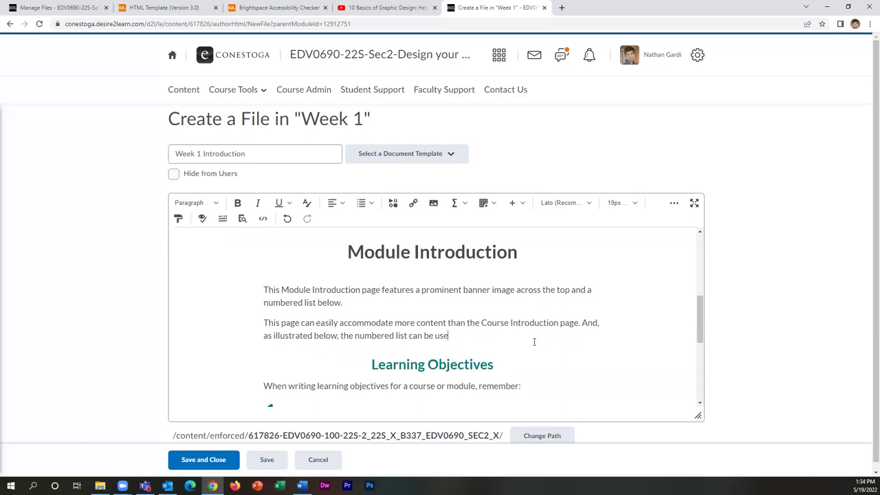
pyautogui.press('BackSpace')
pyautogui.press('BackSpace')
pyautogui.press('BackSpace')
pyautogui.press('BackSpace')
pyautogui.press('BackSpace')
pyautogui.press('BackSpace')
pyautogui.press('BackSpace')
pyautogui.press('BackSpace')
pyautogui.press('BackSpace')
pyautogui.press('BackSpace')
pyautogui.press('BackSpace')
pyautogui.press('BackSpace')
pyautogui.press('BackSpace')
pyautogui.press('BackSpace')
pyautogui.press('BackSpace')
pyautogui.press('BackSpace')
pyautogui.press('BackSpace')
pyautogui.press('BackSpace')
pyautogui.press('BackSpace')
pyautogui.press('BackSpace')
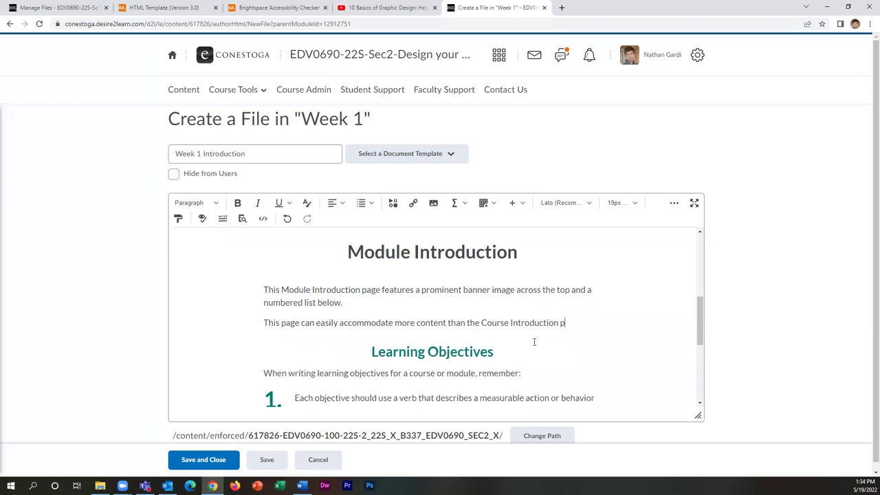
pyautogui.press('BackSpace')
pyautogui.press('BackSpace')
pyautogui.press('BackSpace')
pyautogui.press('BackSpace')
pyautogui.press('BackSpace')
pyautogui.press('BackSpace')
pyautogui.press('BackSpace')
pyautogui.press('BackSpace')
pyautogui.press('BackSpace')
pyautogui.press('BackSpace')
pyautogui.press('BackSpace')
pyautogui.press('BackSpace')
pyautogui.press('BackSpace')
pyautogui.press('BackSpace')
pyautogui.press('BackSpace')
pyautogui.press('BackSpace')
pyautogui.press('BackSpace')
pyautogui.press('BackSpace')
pyautogui.press('BackSpace')
pyautogui.press('BackSpace')
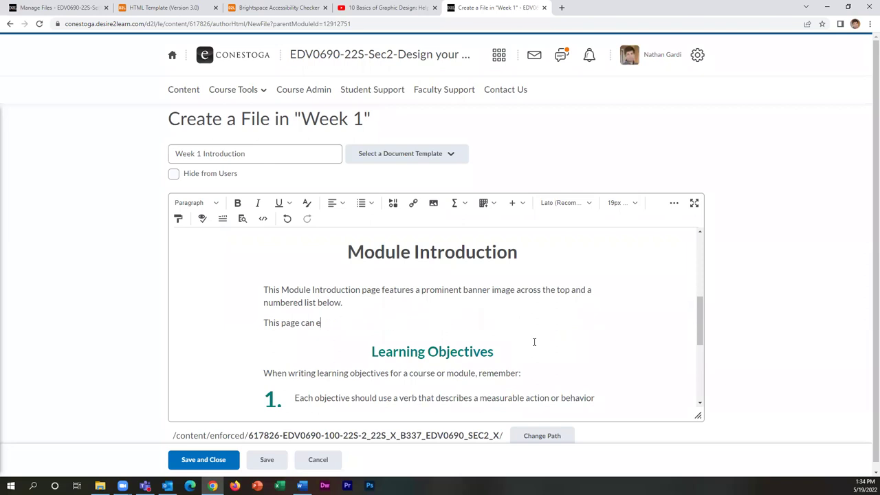
pyautogui.press('BackSpace')
pyautogui.press('BackSpace')
pyautogui.press('BackSpace')
pyautogui.press('BackSpace')
pyautogui.press('BackSpace')
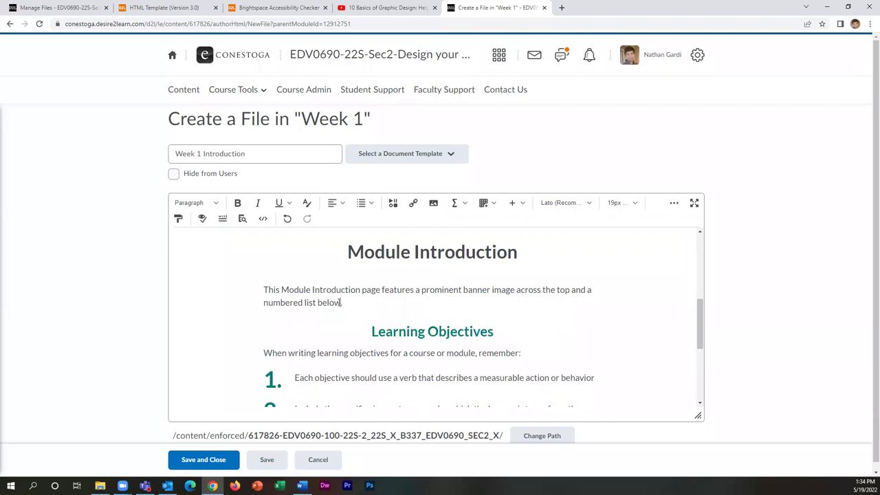
# Replace the remaining introduction paragraph's text so it reads "This week is all about HTML Templates."
pyautogui.moveTo(342, 304); pyautogui.dragTo(294, 289)
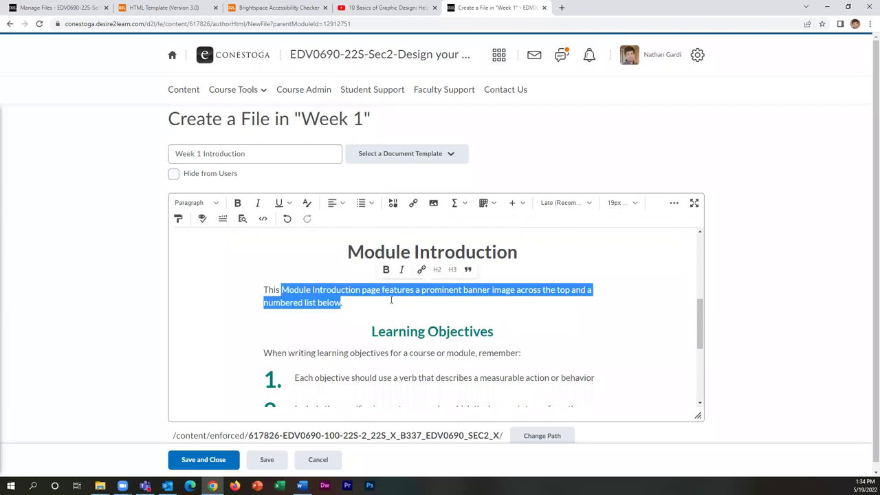
pyautogui.press('BackSpace')
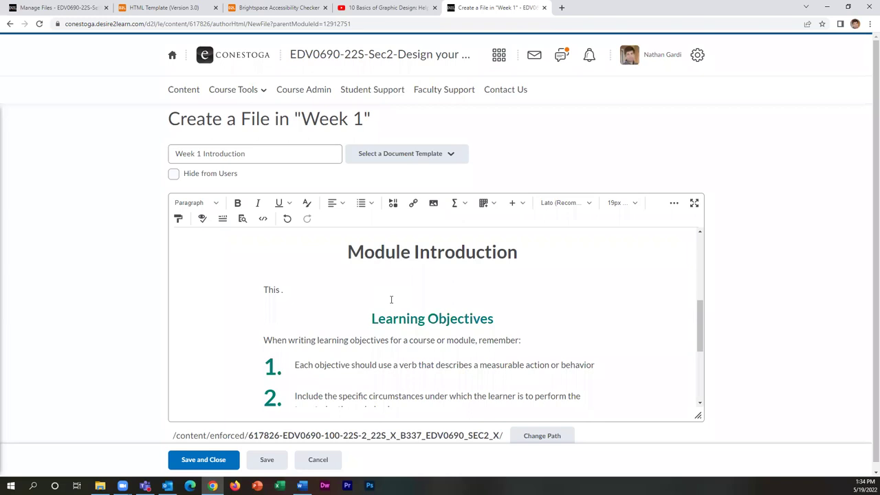
pyautogui.write('week is all about HTML t')
pyautogui.press('BackSpace')
pyautogui.write('Templates')
pyautogui.write('. W')
pyautogui.press('BackSpace')
pyautogui.press('BackSpace')
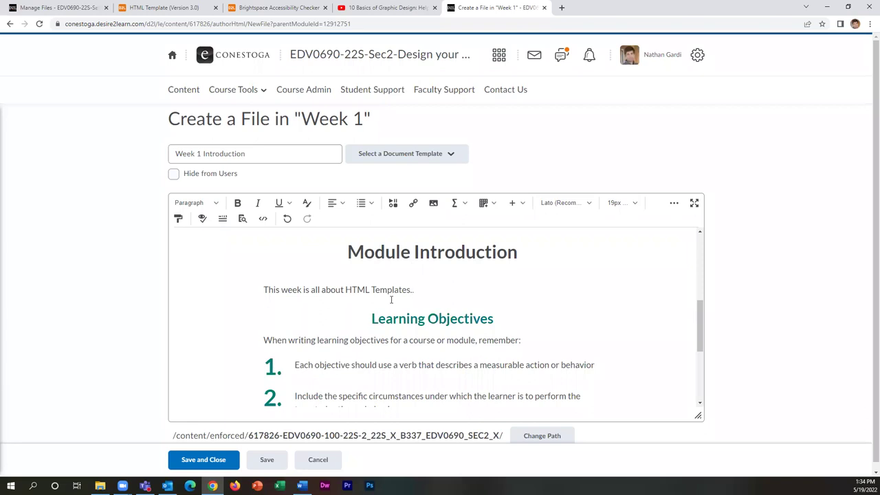
# Change the "Module Introduction" heading text to "HTML Templates", keeping its heading style
pyautogui.moveTo(518, 252); pyautogui.dragTo(367, 257)
pyautogui.press('BackSpace')
pyautogui.press('BackSpace')
pyautogui.write('HTML Templates')
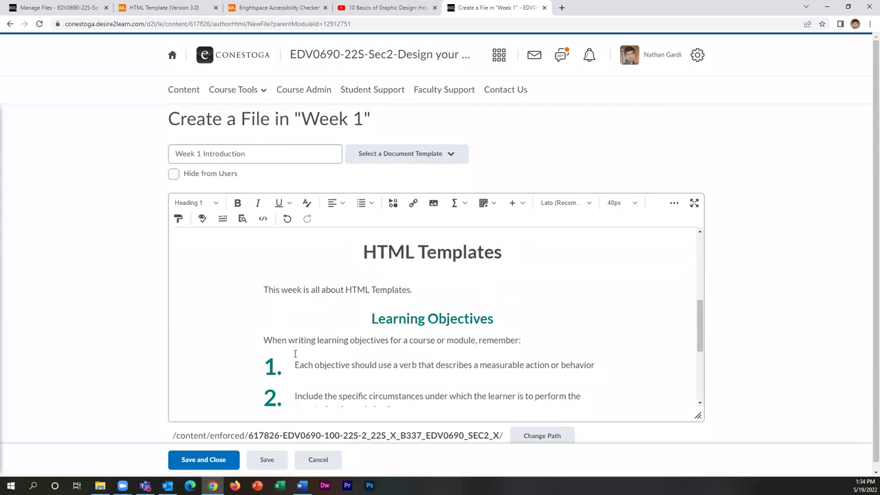
# Change the "Learning Objectives" heading text to "Unit Outcomes"
pyautogui.scroll(-1, 412, 316)
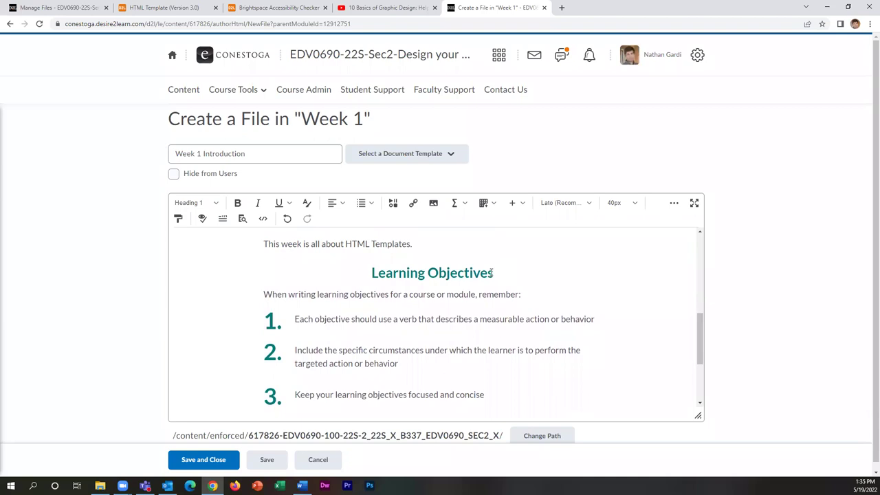
pyautogui.moveTo(492, 273); pyautogui.dragTo(373, 272)
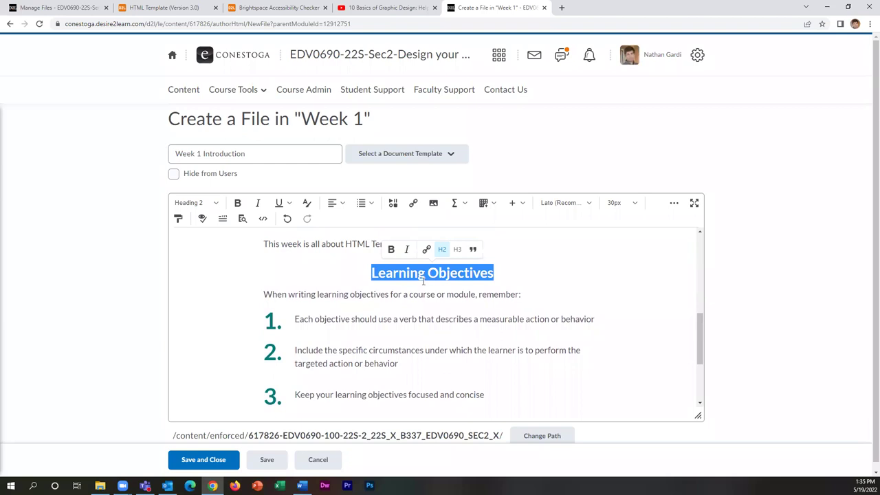
pyautogui.write('Unit Outcomes')
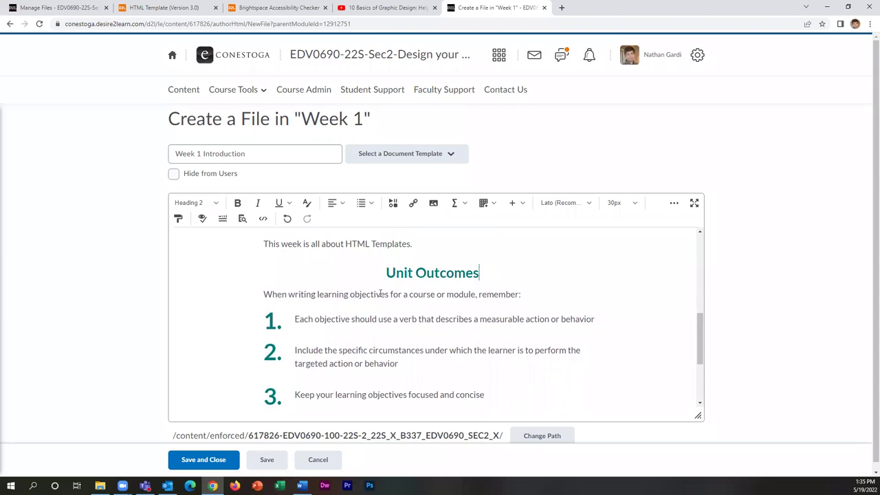
# Delete the line "When writing learning objectives for a course or module, remember:" above the numbered list
pyautogui.moveTo(520, 294); pyautogui.dragTo(264, 290)
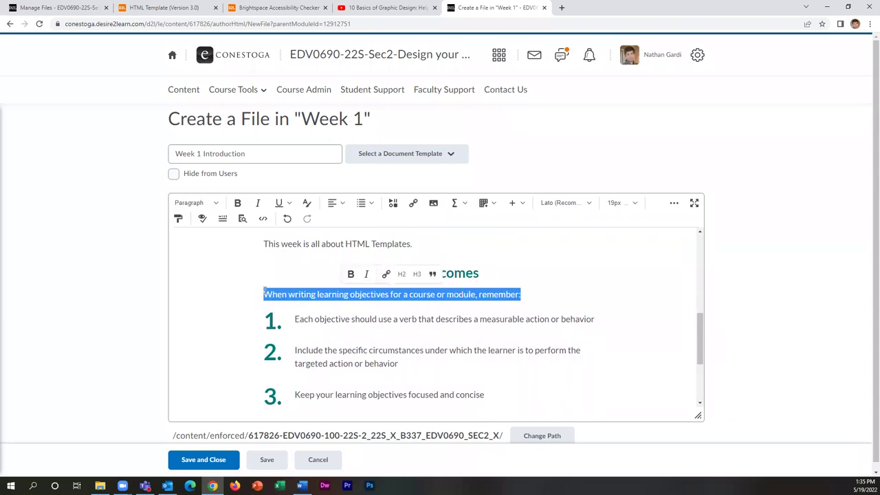
pyautogui.click(520, 294)
pyautogui.press('BackSpace')
pyautogui.press('BackSpace')
pyautogui.press('BackSpace')
pyautogui.press('BackSpace')
pyautogui.press('BackSpace')
pyautogui.press('BackSpace')
pyautogui.press('BackSpace')
pyautogui.press('BackSpace')
pyautogui.press('BackSpace')
pyautogui.press('BackSpace')
pyautogui.press('BackSpace')
pyautogui.press('BackSpace')
pyautogui.press('BackSpace')
pyautogui.press('BackSpace')
pyautogui.press('BackSpace')
pyautogui.press('BackSpace')
pyautogui.press('BackSpace')
pyautogui.press('BackSpace')
pyautogui.press('BackSpace')
pyautogui.press('BackSpace')
pyautogui.press('BackSpace')
pyautogui.press('BackSpace')
pyautogui.press('BackSpace')
pyautogui.press('BackSpace')
pyautogui.press('BackSpace')
pyautogui.press('BackSpace')
pyautogui.press('BackSpace')
pyautogui.press('BackSpace')
pyautogui.press('BackSpace')
pyautogui.press('BackSpace')
pyautogui.press('BackSpace')
pyautogui.press('BackSpace')
pyautogui.press('BackSpace')
pyautogui.press('BackSpace')
pyautogui.press('BackSpace')
pyautogui.press('BackSpace')
pyautogui.press('BackSpace')
pyautogui.press('BackSpace')
pyautogui.press('BackSpace')
pyautogui.press('BackSpace')
pyautogui.press('BackSpace')
pyautogui.press('BackSpace')
pyautogui.press('BackSpace')
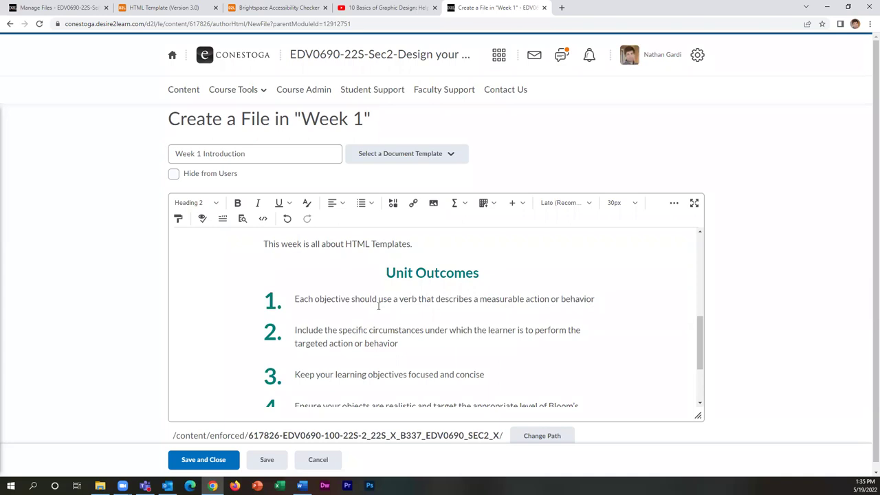
pyautogui.scroll(-1, 351, 344)
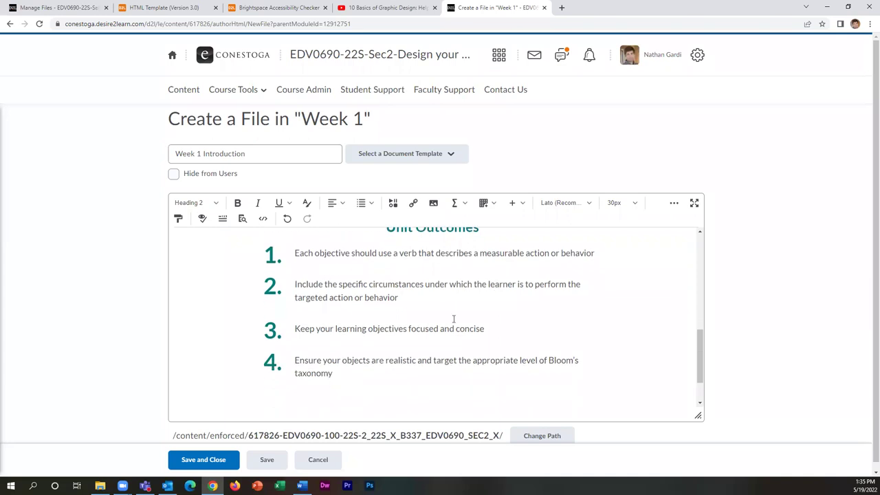
# Delete the fourth item, about realistic objectives and Bloom's taxonomy, from the numbered Unit Outcomes list
pyautogui.click(347, 373)
pyautogui.press('BackSpace')
pyautogui.press('BackSpace')
pyautogui.press('BackSpace')
pyautogui.press('BackSpace')
pyautogui.press('BackSpace')
pyautogui.press('BackSpace')
pyautogui.press('BackSpace')
pyautogui.press('BackSpace')
pyautogui.press('BackSpace')
pyautogui.press('BackSpace')
pyautogui.press('BackSpace')
pyautogui.press('BackSpace')
pyautogui.press('BackSpace')
pyautogui.press('BackSpace')
pyautogui.press('BackSpace')
pyautogui.press('BackSpace')
pyautogui.press('BackSpace')
pyautogui.press('BackSpace')
pyautogui.press('BackSpace')
pyautogui.press('BackSpace')
pyautogui.press('BackSpace')
pyautogui.press('BackSpace')
pyautogui.press('BackSpace')
pyautogui.press('BackSpace')
pyautogui.press('BackSpace')
pyautogui.press('BackSpace')
pyautogui.press('BackSpace')
pyautogui.press('BackSpace')
pyautogui.press('BackSpace')
pyautogui.press('BackSpace')
pyautogui.press('BackSpace')
pyautogui.press('BackSpace')
pyautogui.press('BackSpace')
pyautogui.press('BackSpace')
pyautogui.press('BackSpace')
pyautogui.press('BackSpace')
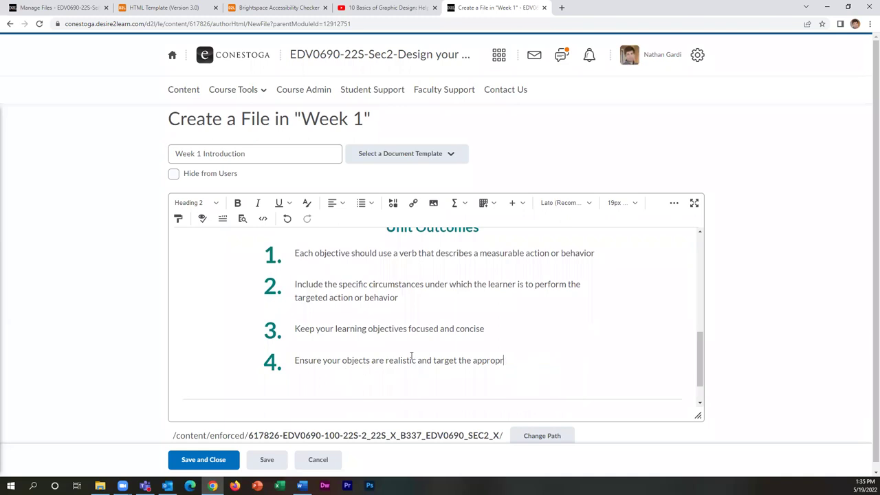
pyautogui.press('BackSpace')
pyautogui.press('BackSpace')
pyautogui.press('BackSpace')
pyautogui.press('BackSpace')
pyautogui.press('BackSpace')
pyautogui.press('BackSpace')
pyautogui.press('BackSpace')
pyautogui.press('BackSpace')
pyautogui.press('BackSpace')
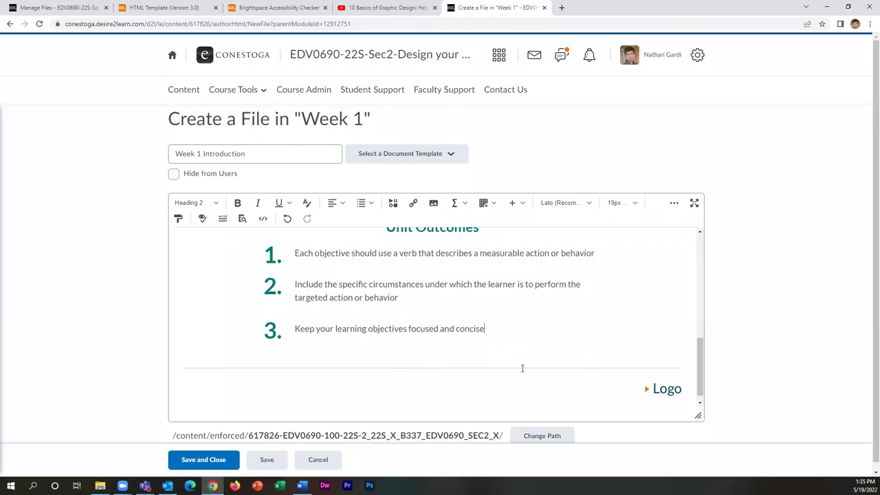
# Add a blank fourth item to the numbered list and remove it again
pyautogui.press('Return')
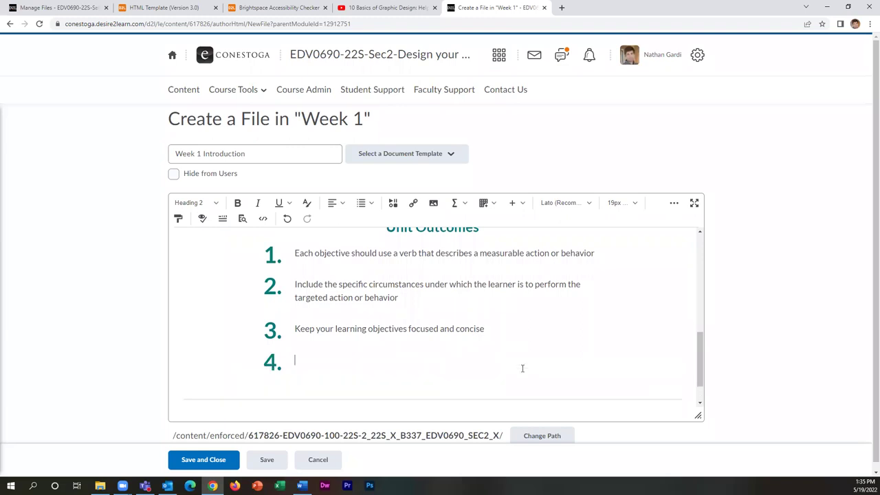
pyautogui.press('BackSpace')
pyautogui.press('BackSpace')
pyautogui.press('BackSpace')
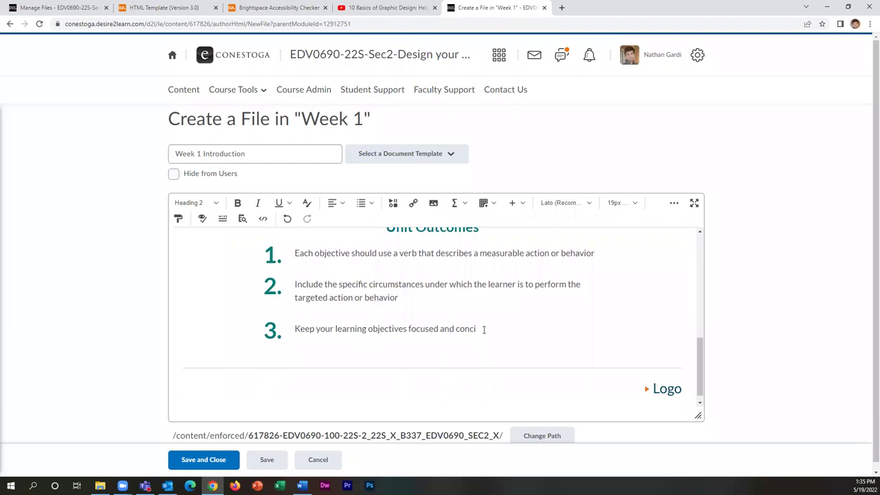
# Replace the first Unit Outcomes item's text with "Download a ZIP package"
pyautogui.scroll(2, 592, 342)
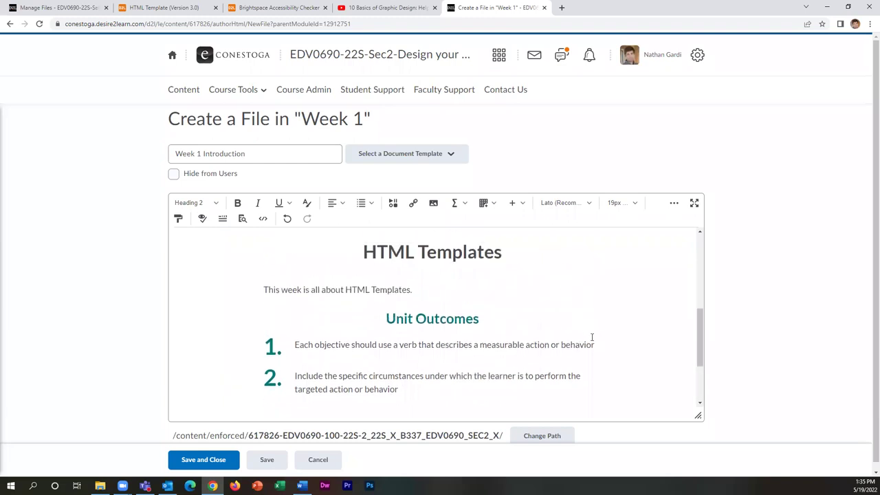
pyautogui.moveTo(595, 344); pyautogui.dragTo(295, 346)
pyautogui.write('Demon')
pyautogui.press('BackSpace')
pyautogui.press('BackSpace')
pyautogui.press('BackSpace')
pyautogui.press('BackSpace')
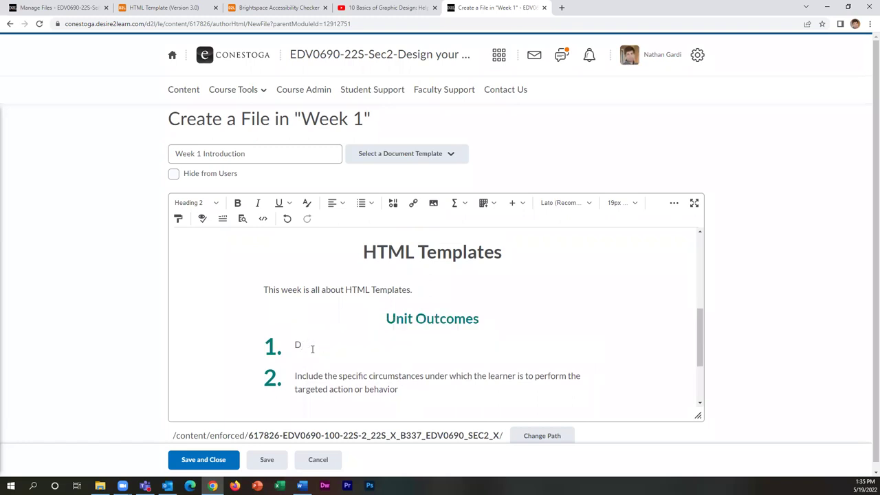
pyautogui.write('ownload a ZIP package')
# Replace the second Unit Outcomes item's text with "Upload to Manage Files and Unzip"
pyautogui.press('BackSpace')
pyautogui.press('BackSpace')
pyautogui.press('BackSpace')
pyautogui.press('BackSpace')
pyautogui.press('BackSpace')
pyautogui.press('BackSpace')
pyautogui.press('BackSpace')
pyautogui.press('BackSpace')
pyautogui.press('BackSpace')
pyautogui.press('BackSpace')
pyautogui.press('BackSpace')
pyautogui.press('BackSpace')
pyautogui.press('BackSpace')
pyautogui.press('BackSpace')
pyautogui.press('BackSpace')
pyautogui.press('BackSpace')
pyautogui.press('BackSpace')
pyautogui.press('BackSpace')
pyautogui.press('BackSpace')
pyautogui.press('BackSpace')
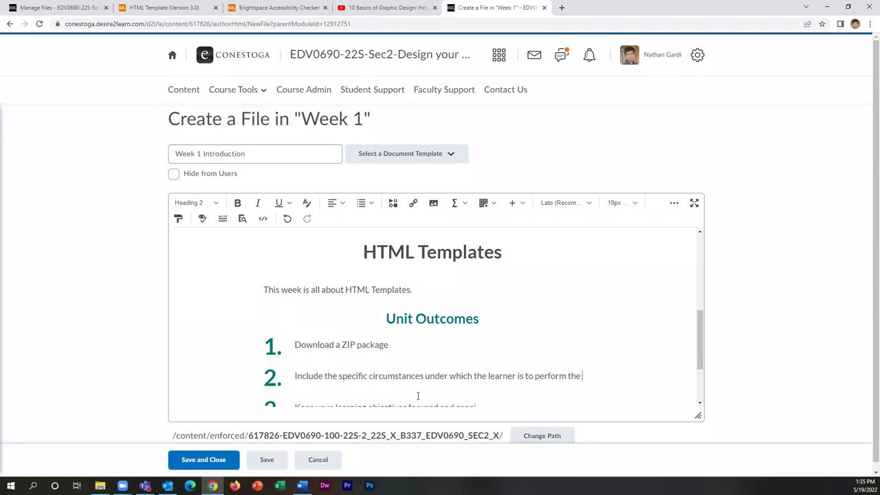
pyautogui.press('BackSpace')
pyautogui.press('BackSpace')
pyautogui.press('BackSpace')
pyautogui.press('BackSpace')
pyautogui.press('BackSpace')
pyautogui.press('BackSpace')
pyautogui.press('BackSpace')
pyautogui.press('BackSpace')
pyautogui.press('BackSpace')
pyautogui.press('BackSpace')
pyautogui.press('BackSpace')
pyautogui.press('BackSpace')
pyautogui.press('BackSpace')
pyautogui.press('BackSpace')
pyautogui.press('BackSpace')
pyautogui.press('BackSpace')
pyautogui.press('BackSpace')
pyautogui.press('BackSpace')
pyautogui.press('BackSpace')
pyautogui.press('BackSpace')
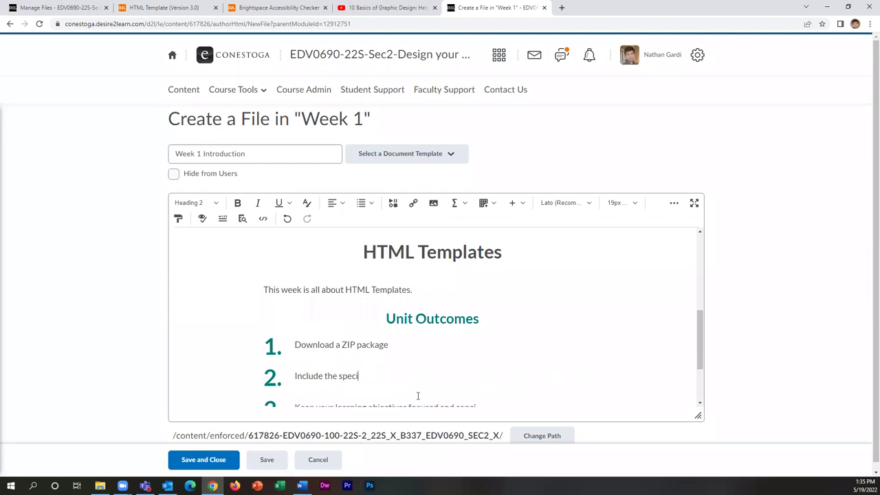
pyautogui.press('BackSpace')
pyautogui.press('BackSpace')
pyautogui.press('BackSpace')
pyautogui.write('Upload to Manage Files and')
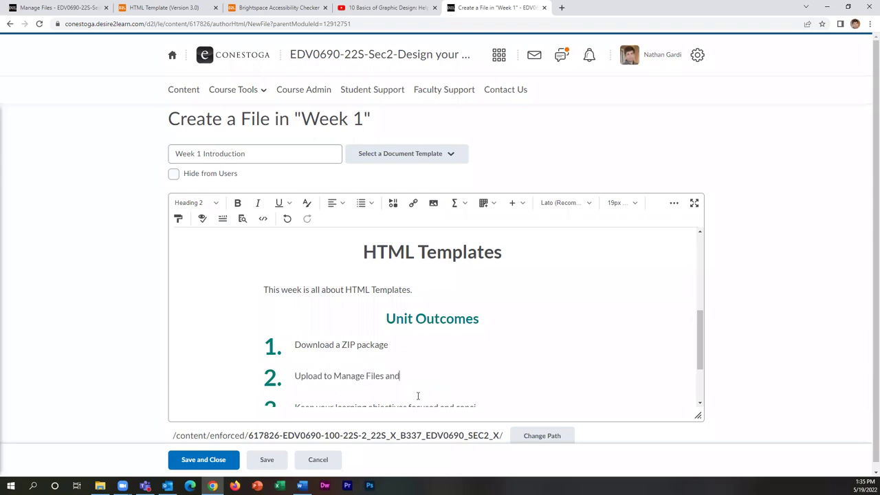
pyautogui.write(' Unzip')
# Replace the third Unit Outcomes item's text with "Modify our Content Settings"
pyautogui.scroll(-3, 417, 396)
pyautogui.click(466, 319)
pyautogui.doubleClick(466, 319)
pyautogui.press('BackSpace')
pyautogui.press('BackSpace')
pyautogui.press('BackSpace')
pyautogui.press('BackSpace')
pyautogui.press('BackSpace')
pyautogui.press('BackSpace')
pyautogui.press('BackSpace')
pyautogui.press('BackSpace')
pyautogui.press('BackSpace')
pyautogui.press('BackSpace')
pyautogui.press('BackSpace')
pyautogui.press('BackSpace')
pyautogui.press('BackSpace')
pyautogui.press('BackSpace')
pyautogui.press('BackSpace')
pyautogui.press('BackSpace')
pyautogui.press('BackSpace')
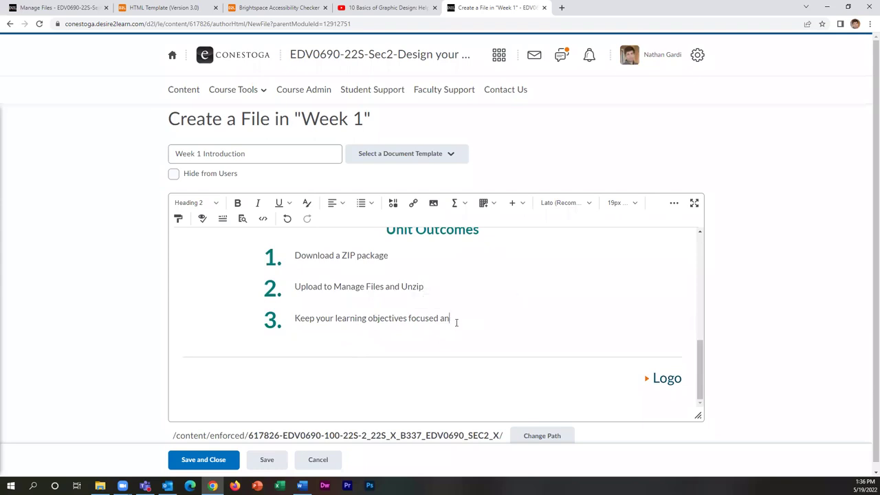
pyautogui.press('BackSpace')
pyautogui.press('BackSpace')
pyautogui.press('BackSpace')
pyautogui.press('BackSpace')
pyautogui.press('BackSpace')
pyautogui.press('BackSpace')
pyautogui.press('BackSpace')
pyautogui.press('BackSpace')
pyautogui.press('BackSpace')
pyautogui.press('BackSpace')
pyautogui.press('BackSpace')
pyautogui.press('BackSpace')
pyautogui.press('BackSpace')
pyautogui.press('BackSpace')
pyautogui.press('BackSpace')
pyautogui.press('BackSpace')
pyautogui.press('BackSpace')
pyautogui.press('BackSpace')
pyautogui.press('BackSpace')
pyautogui.press('BackSpace')
pyautogui.write('Mod')
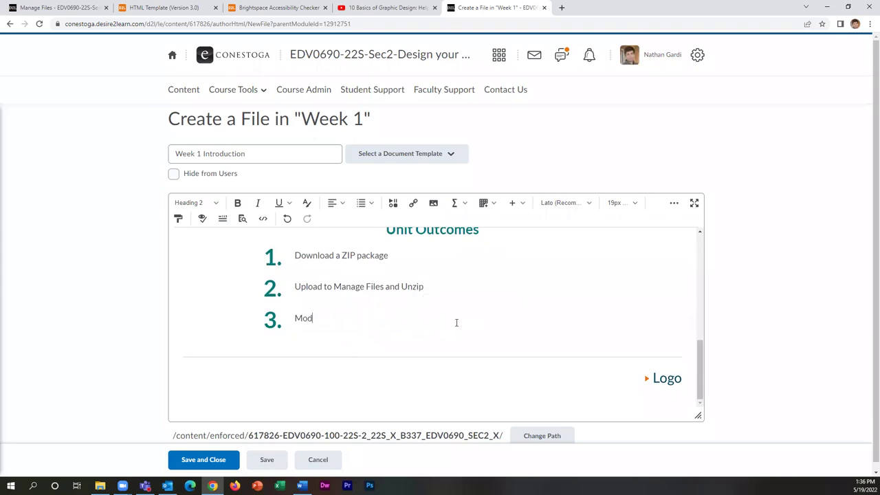
pyautogui.write('ify our Content SEte')
pyautogui.press('BackSpace')
pyautogui.press('BackSpace')
pyautogui.press('BackSpace')
# Add a fourth item to the numbered list reading "Create a Hidden Reference Module"
pyautogui.press('Return')
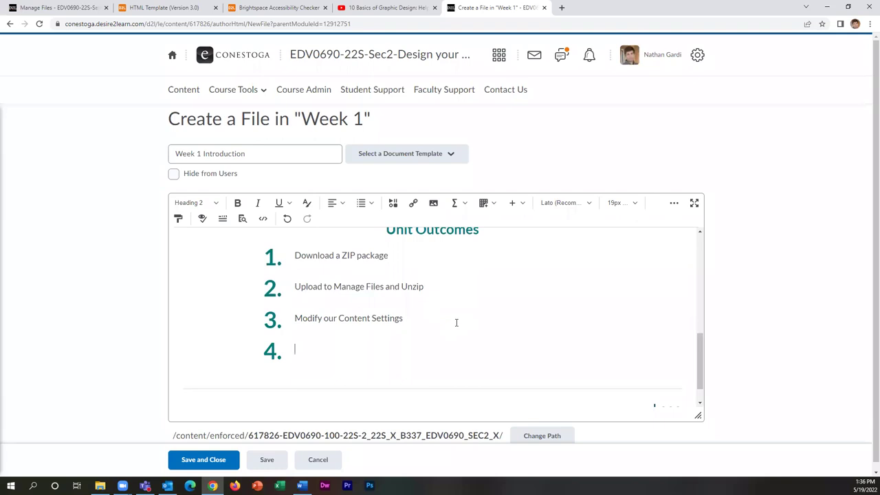
pyautogui.write('Create a Hidden Reference Module')
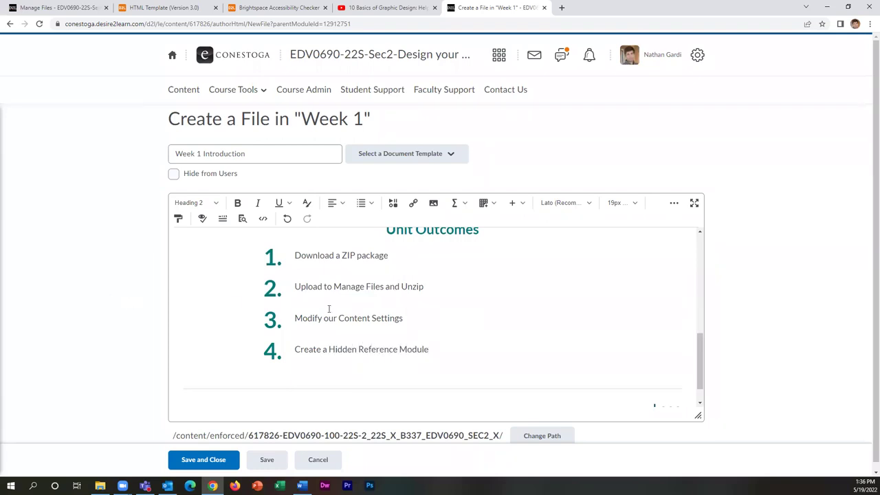
# Check the edited page from banner to logo, save and close the Week 1 Introduction file, and review the published page
pyautogui.scroll(10, 481, 296)
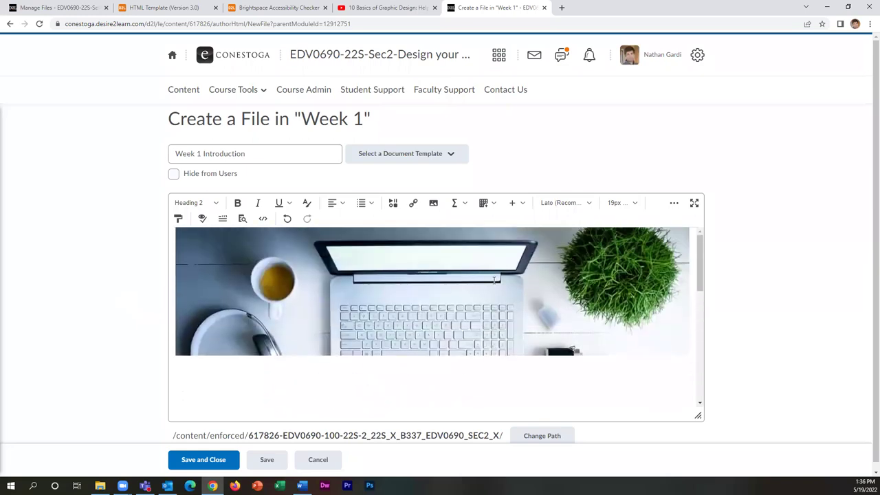
pyautogui.scroll(-10, 410, 282)
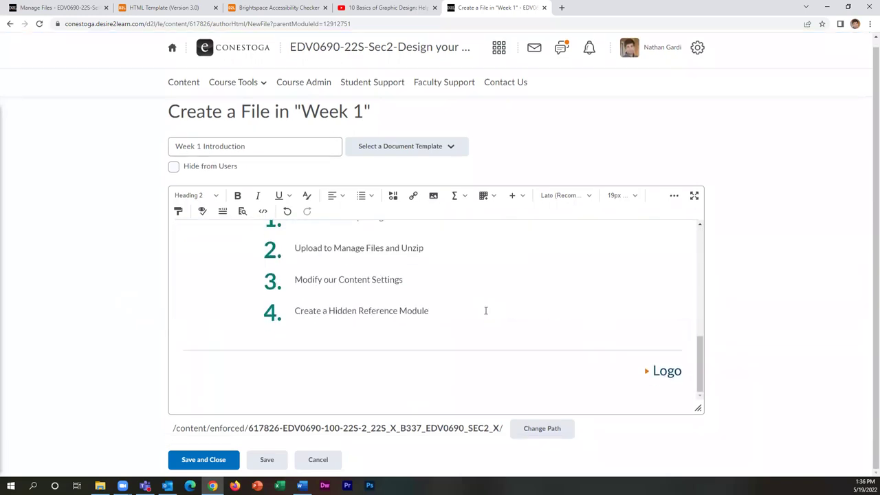
pyautogui.scroll(3, 455, 327)
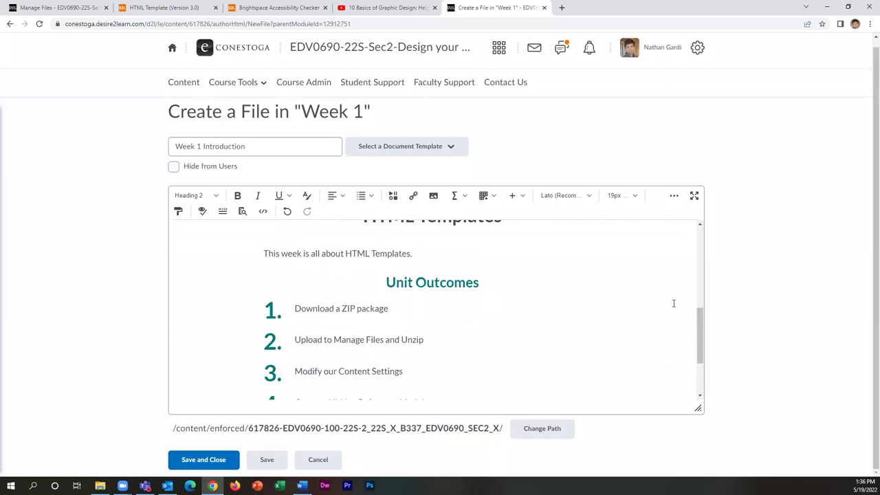
pyautogui.scroll(-3, 703, 330)
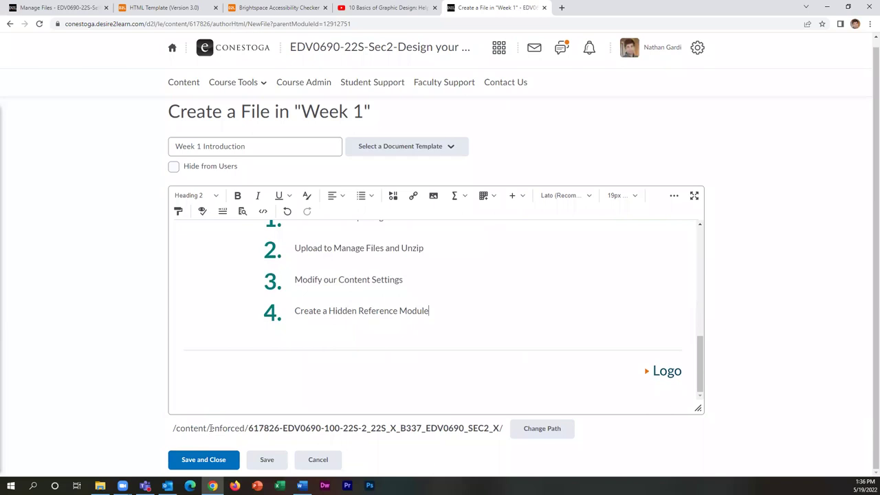
pyautogui.click(194, 460)
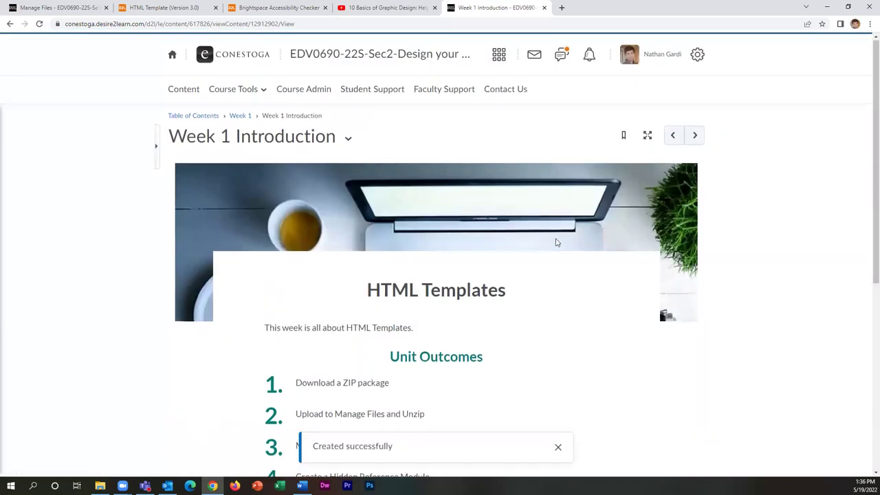
pyautogui.scroll(-2, 373, 134)
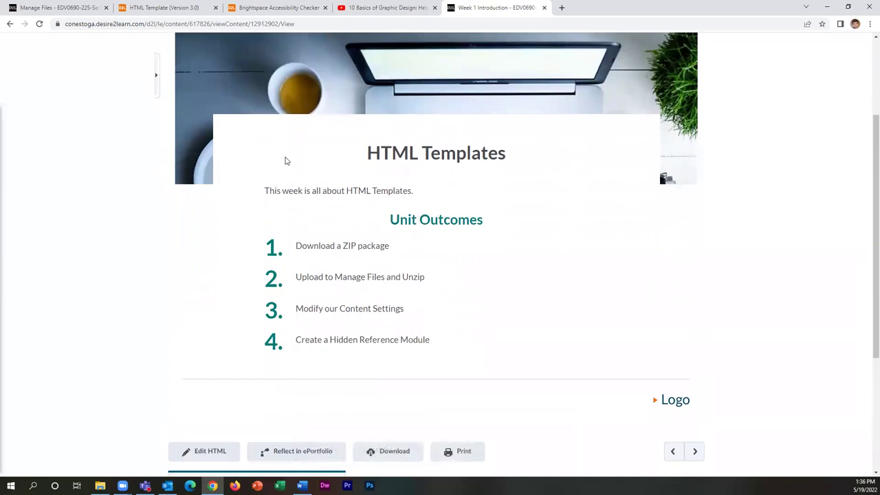
pyautogui.scroll(2, 287, 160)
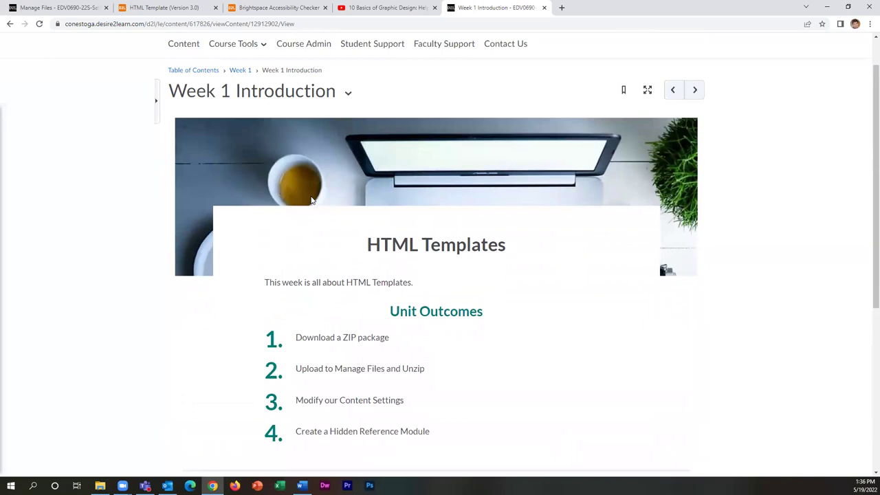
pyautogui.scroll(-1, 310, 197)
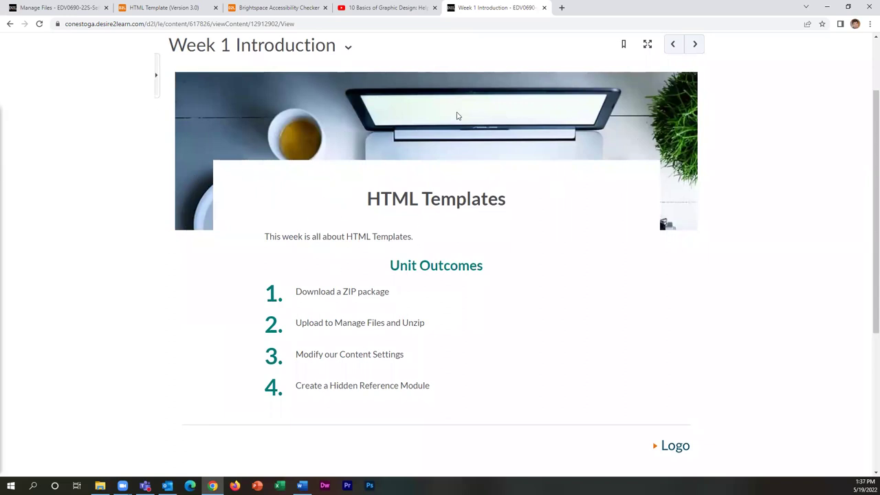
pyautogui.scroll(1, 199, 225)
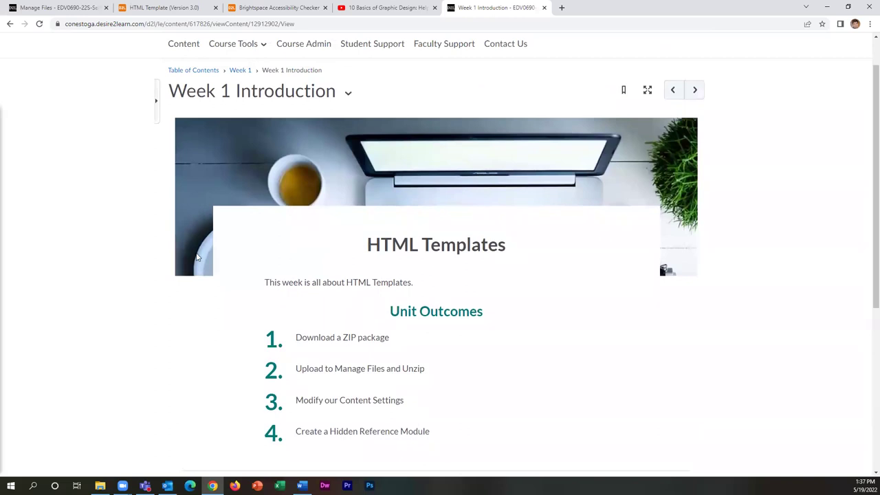
# Open the Week 1 Introduction page's HTML for editing, check its content, leave without saving, and look over the published page
pyautogui.scroll(-1, 198, 248)
pyautogui.scroll(1, 228, 197)
pyautogui.click(347, 96)
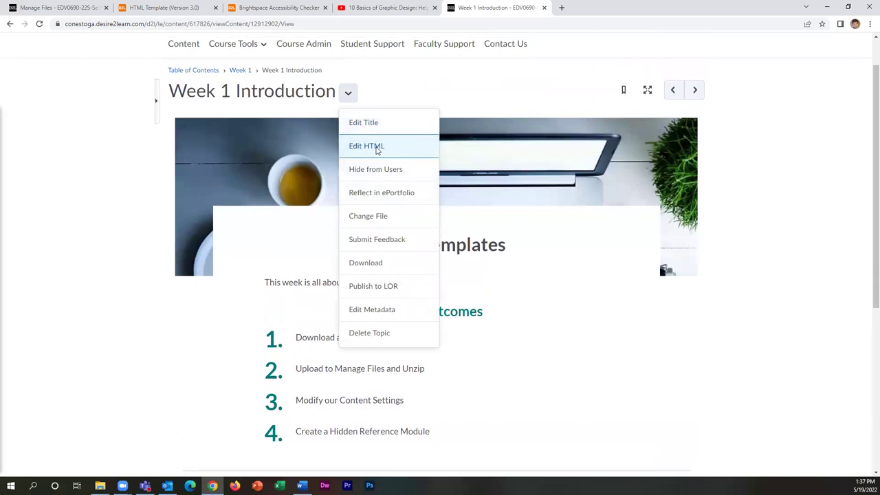
pyautogui.click(366, 146)
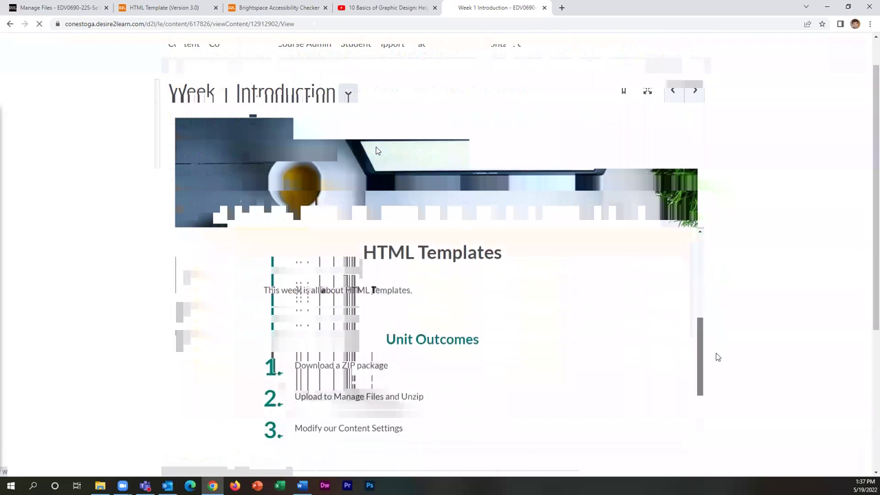
pyautogui.scroll(-3, 717, 385)
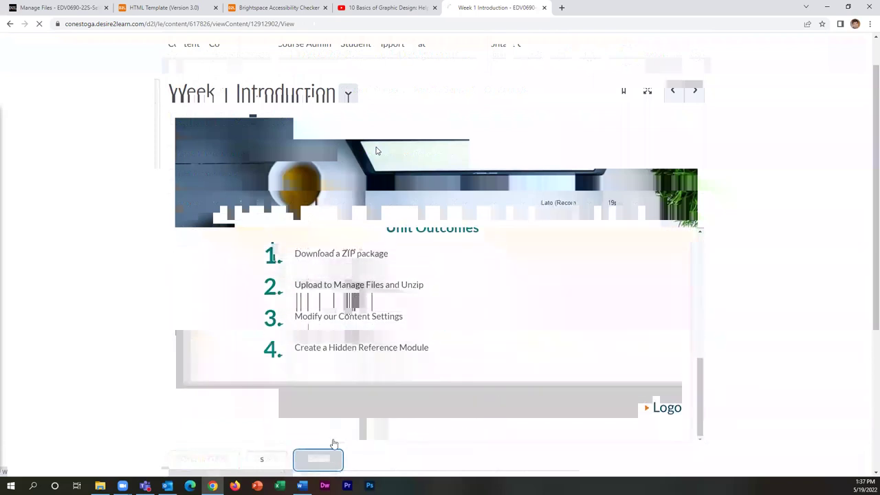
pyautogui.scroll(-4, 489, 271)
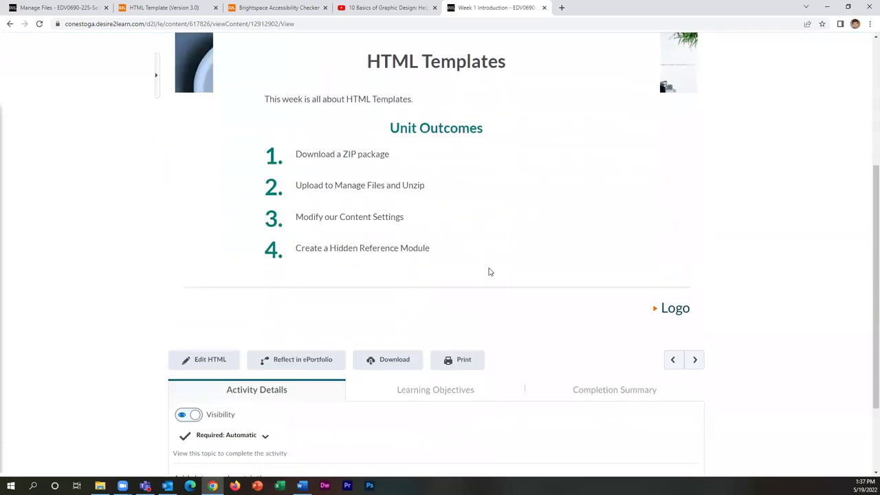
pyautogui.scroll(3, 493, 272)
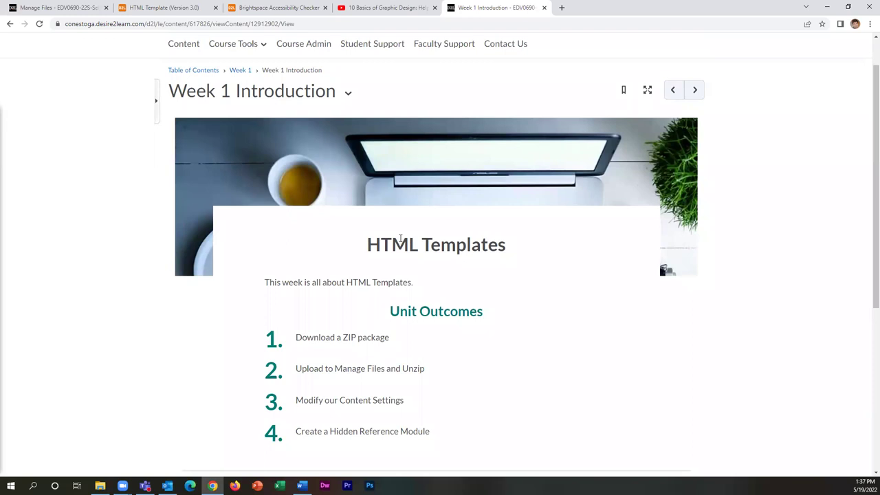
pyautogui.scroll(-2, 359, 259)
pyautogui.scroll(3, 181, 108)
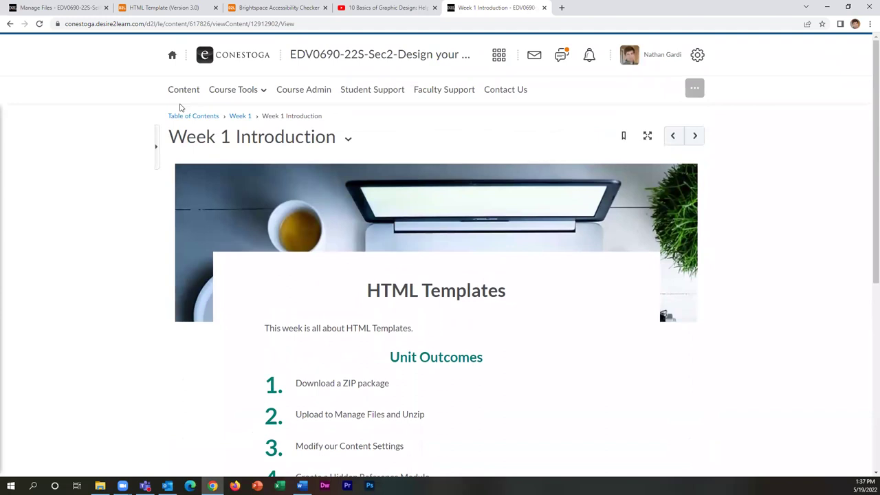
# Open the Module Introduction page in the hidden HTML Template Pages module for HTML editing
pyautogui.click(199, 116)
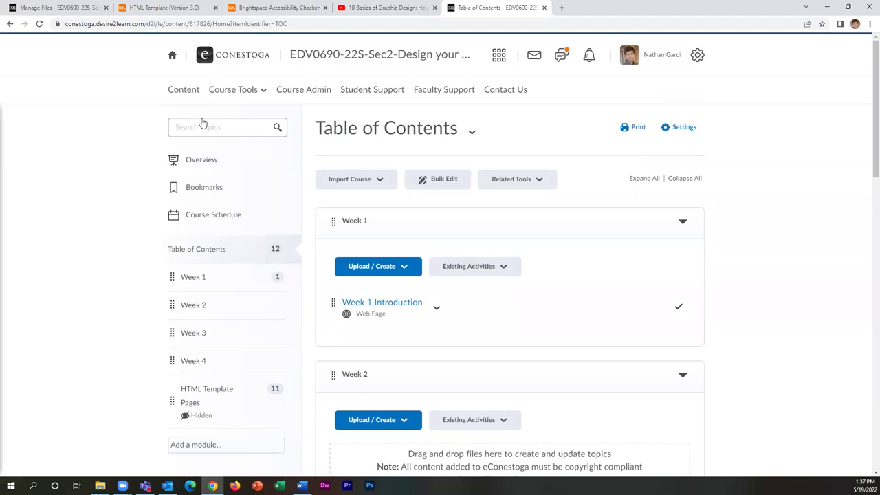
pyautogui.scroll(-1, 211, 219)
pyautogui.click(226, 347)
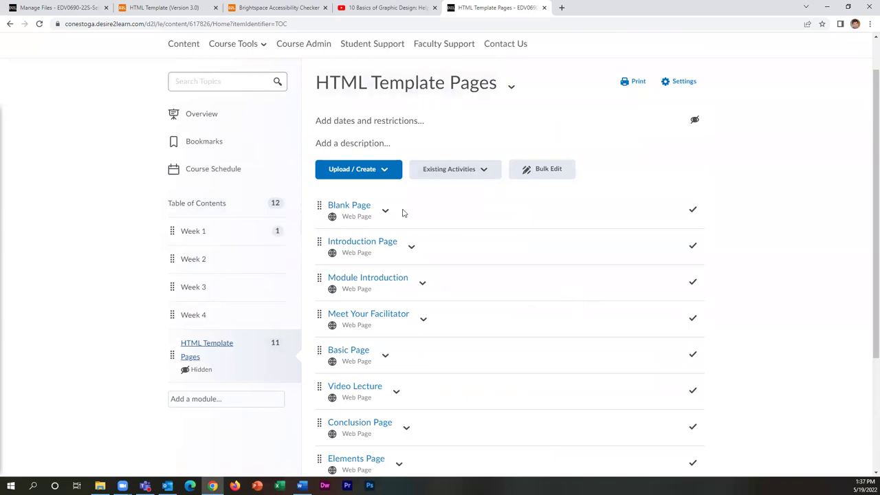
pyautogui.scroll(-2, 433, 261)
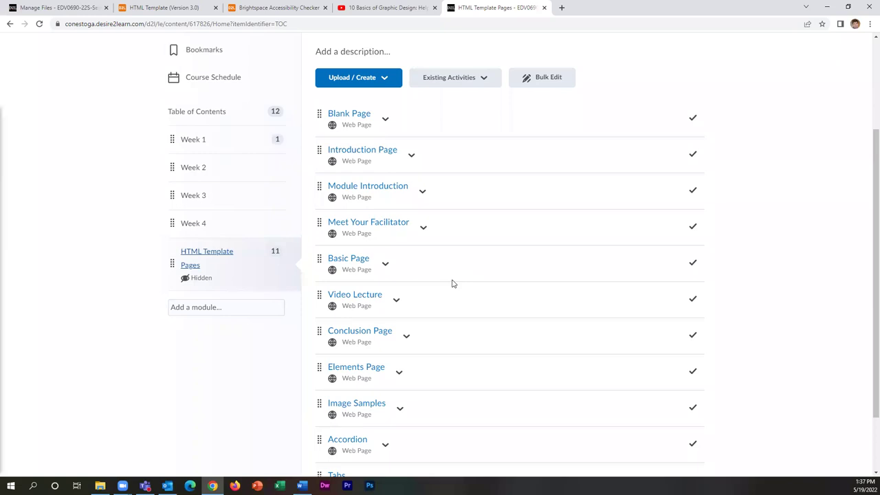
pyautogui.click(422, 192)
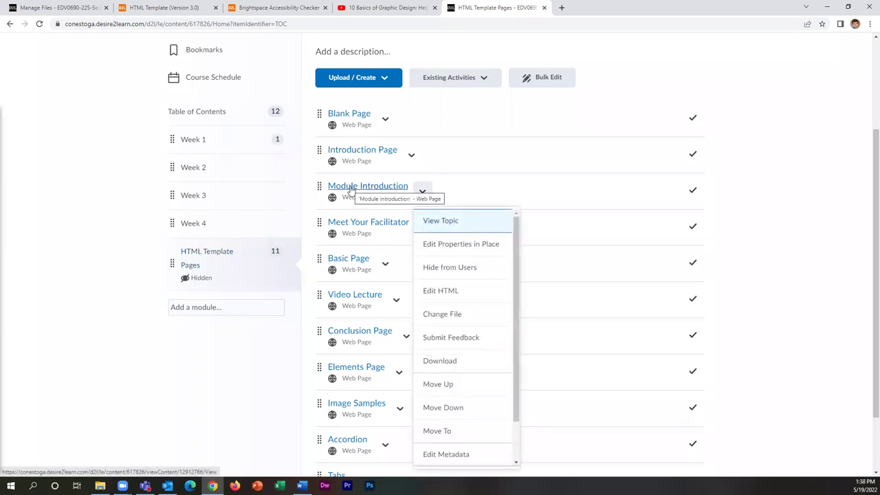
pyautogui.click(462, 291)
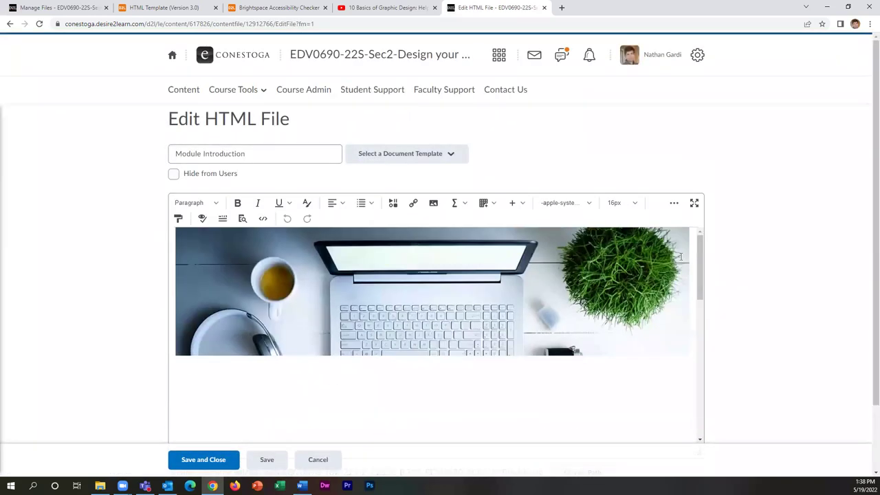
# Replace the heading above the Module Introduction page's numbered list with "Unit Outcomes", and save and close the file
pyautogui.moveTo(700, 266); pyautogui.dragTo(708, 365)
pyautogui.moveTo(492, 281); pyautogui.dragTo(371, 284)
pyautogui.write('Unit Outcomes')
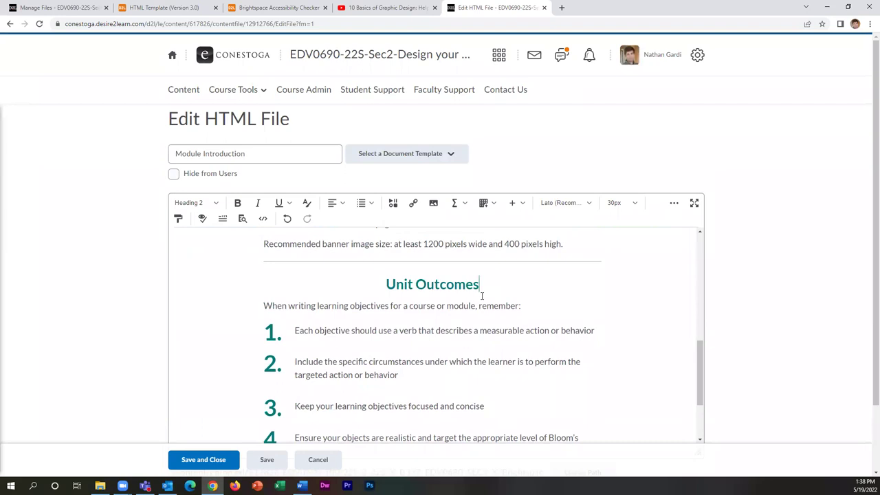
pyautogui.scroll(-3, 430, 270)
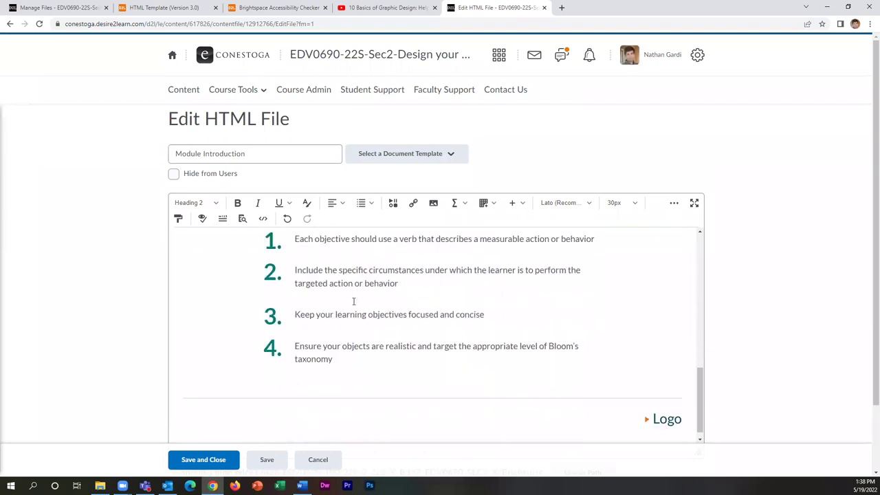
pyautogui.scroll(10, 416, 292)
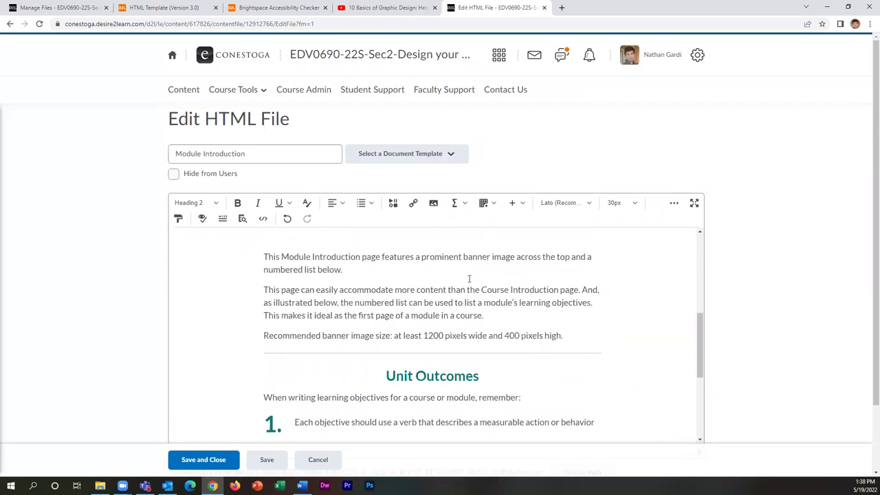
pyautogui.click(211, 461)
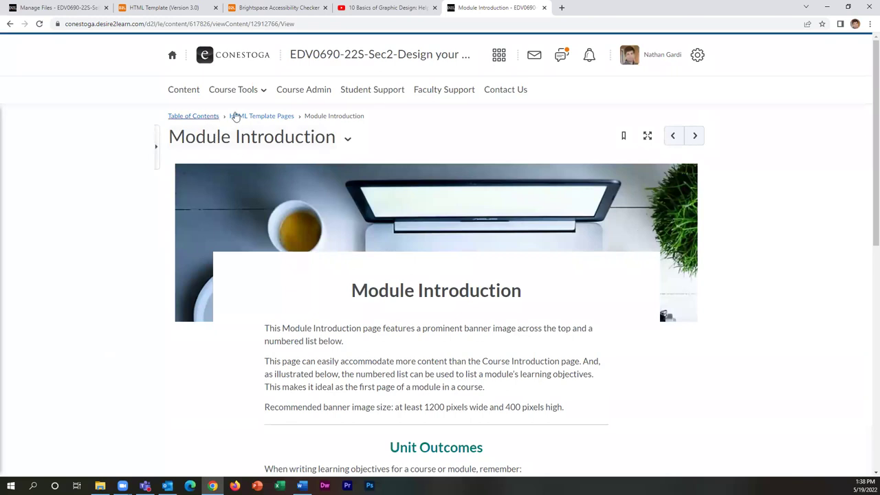
# Create a new file in the Week 2 module based on the 02_module_intro document template
pyautogui.click(213, 118)
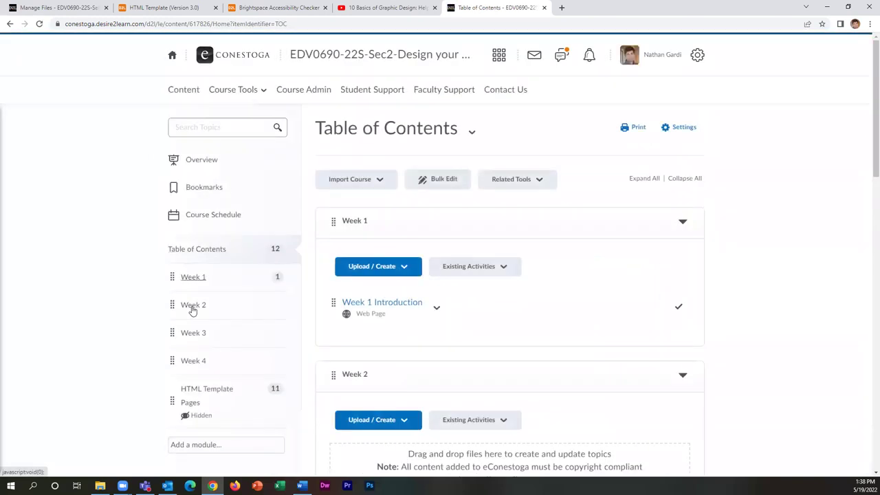
pyautogui.click(227, 314)
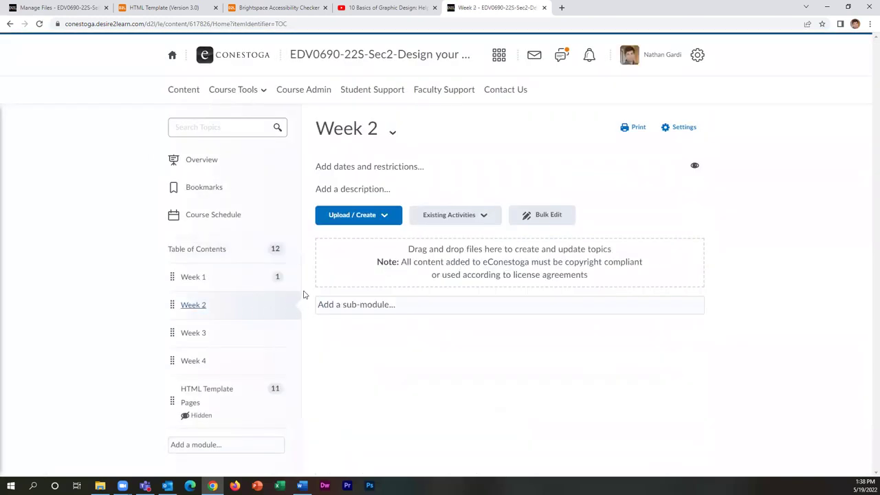
pyautogui.click(367, 216)
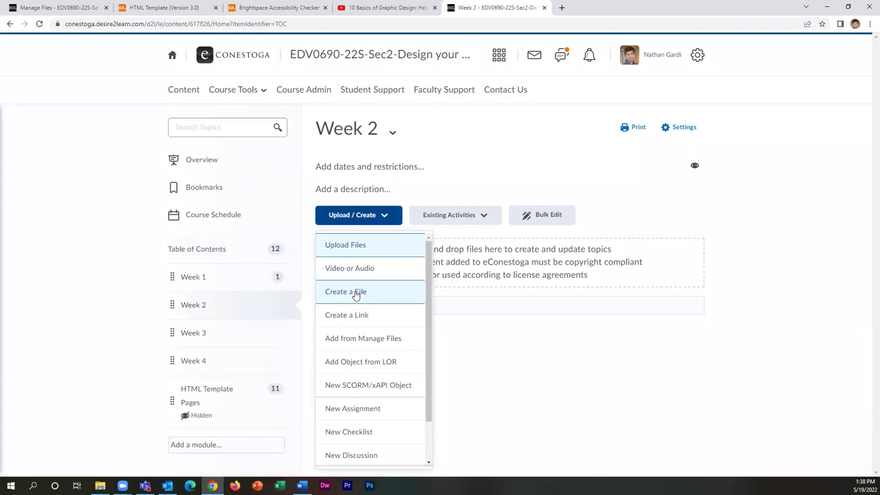
pyautogui.click(360, 292)
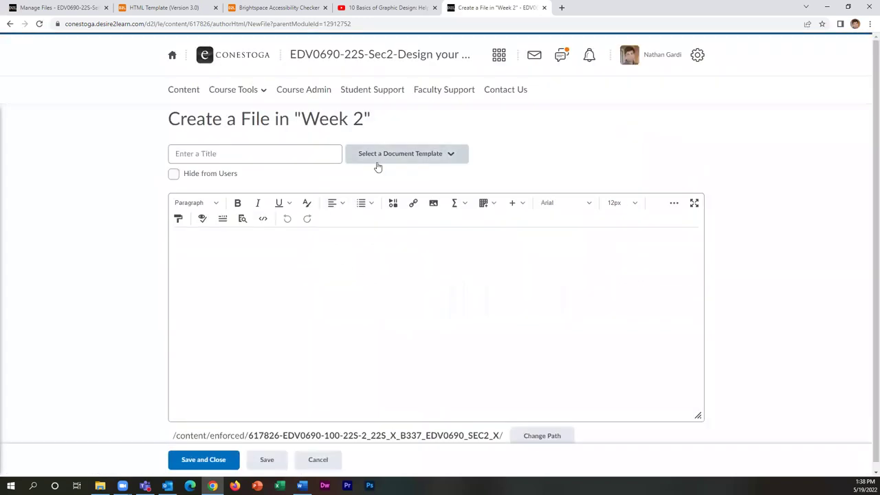
pyautogui.click(378, 158)
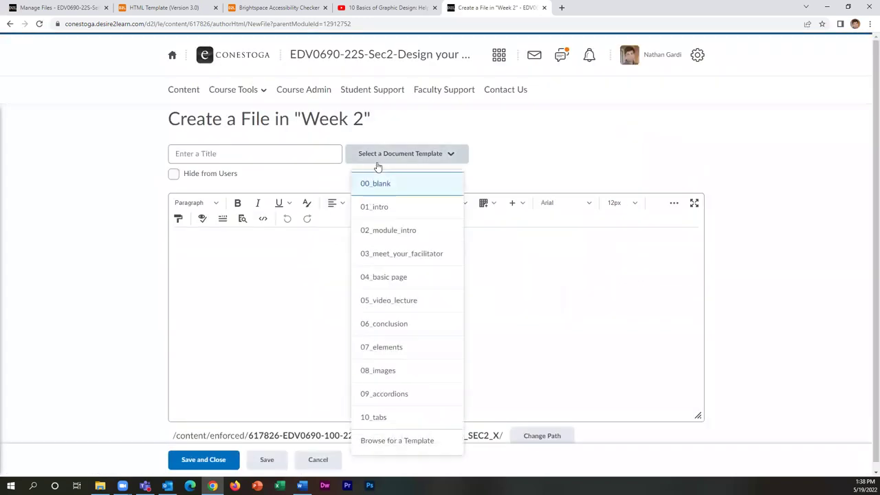
pyautogui.click(413, 231)
# Check the heading above the numbered list in the new Week 2 file against the edited template
pyautogui.moveTo(699, 255); pyautogui.dragTo(699, 342)
pyautogui.moveTo(482, 288); pyautogui.dragTo(373, 290)
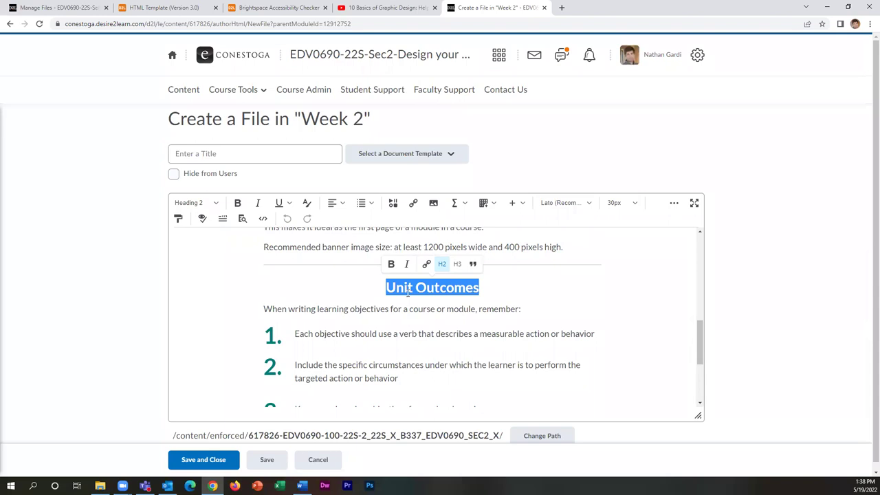
pyautogui.scroll(5, 354, 345)
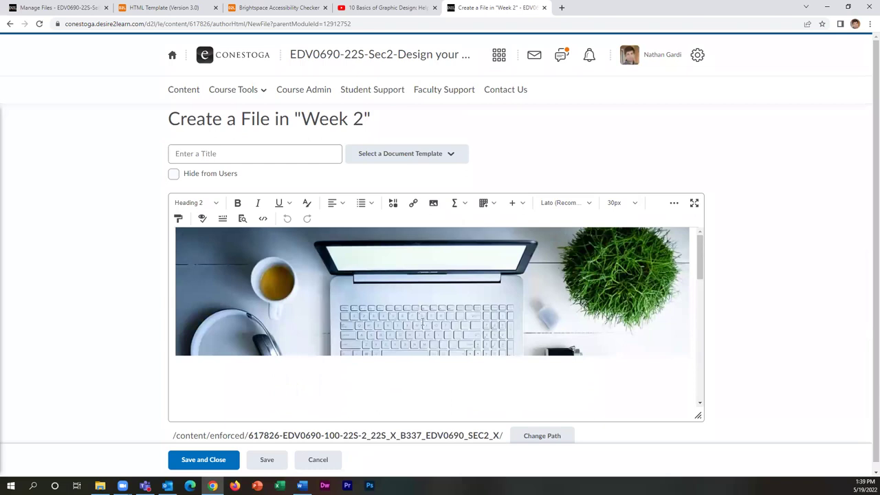
# Replace the new file's "Module Introduction" heading with "Week 2"
pyautogui.moveTo(701, 253); pyautogui.dragTo(717, 308)
pyautogui.scroll(3, 418, 286)
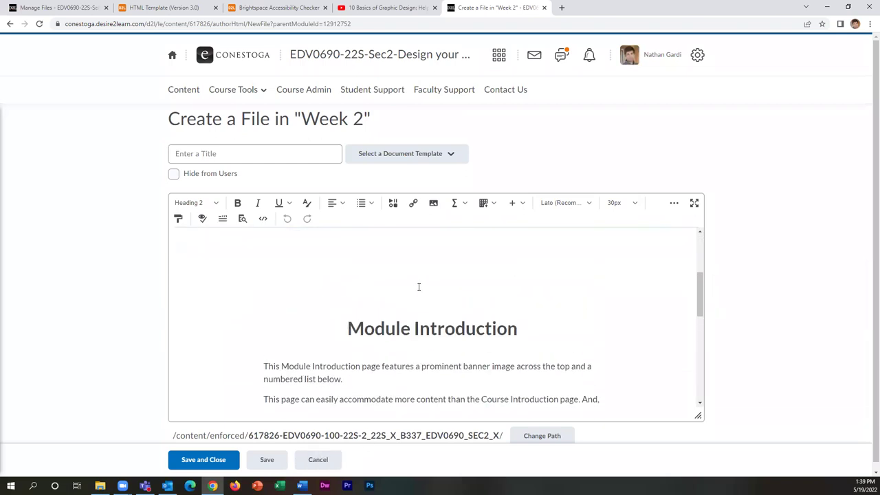
pyautogui.scroll(-3, 440, 326)
pyautogui.moveTo(521, 304); pyautogui.dragTo(343, 299)
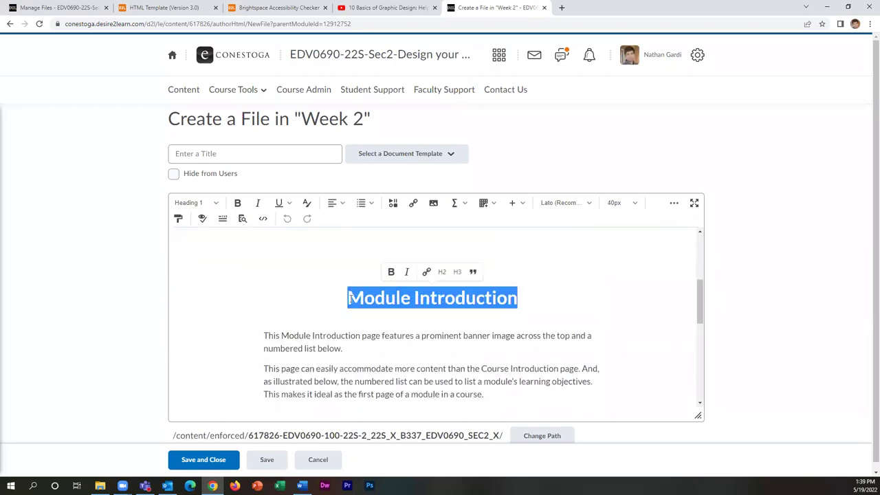
pyautogui.write('Week 2')
# Title the new file "Week 2 Introduction", and save and close it
pyautogui.click(216, 153)
pyautogui.write('Week 2 Introduction')
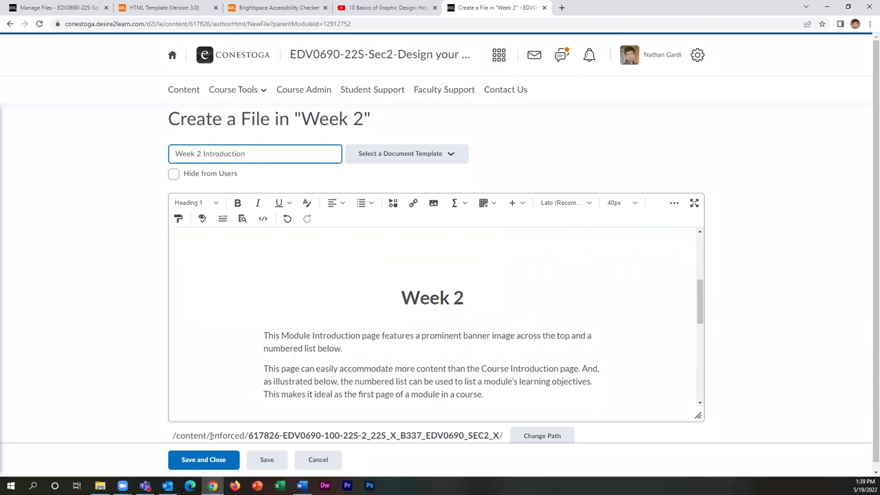
pyautogui.click(204, 459)
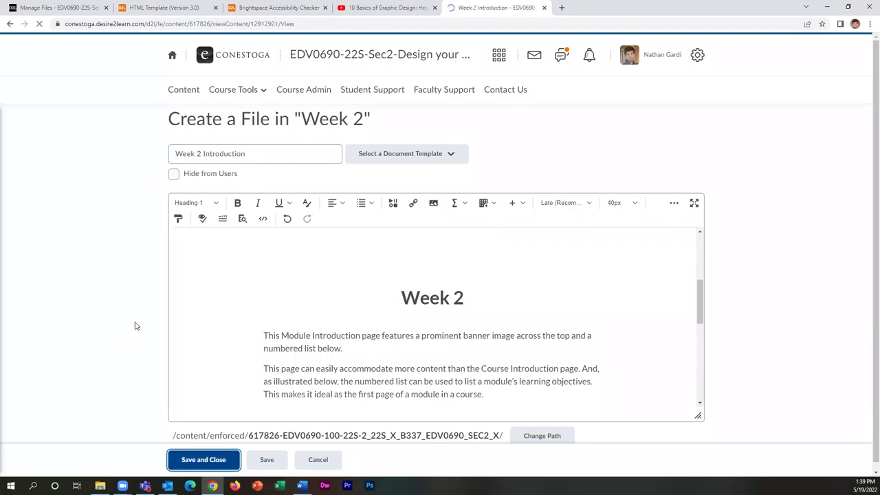
# Review the published Week 2 Introduction page from the banner and headings to the numbered list, logo and activity details
pyautogui.scroll(-3, 206, 140)
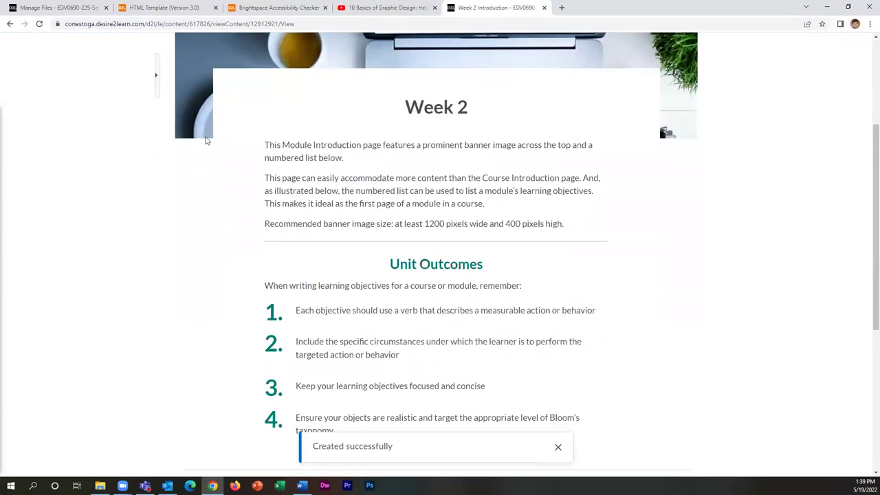
pyautogui.scroll(-3, 455, 281)
pyautogui.scroll(5, 288, 194)
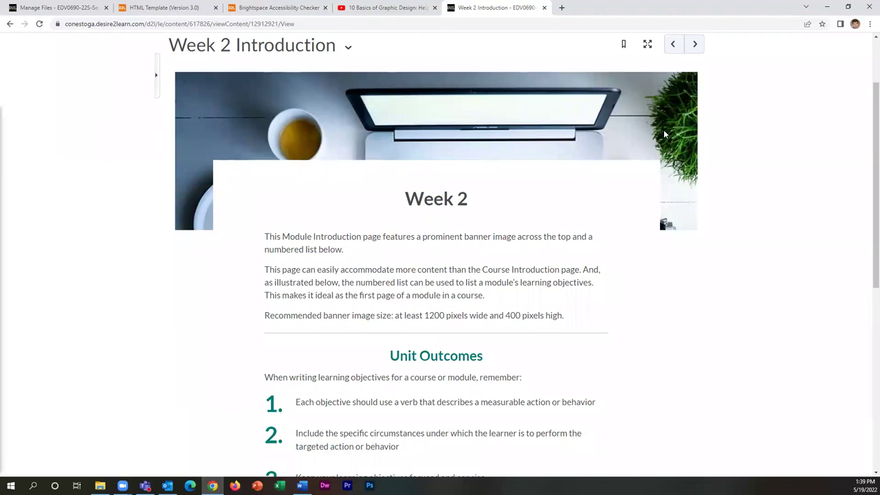
pyautogui.scroll(-2, 664, 135)
pyautogui.moveTo(371, 269); pyautogui.dragTo(518, 261)
pyautogui.click(521, 263)
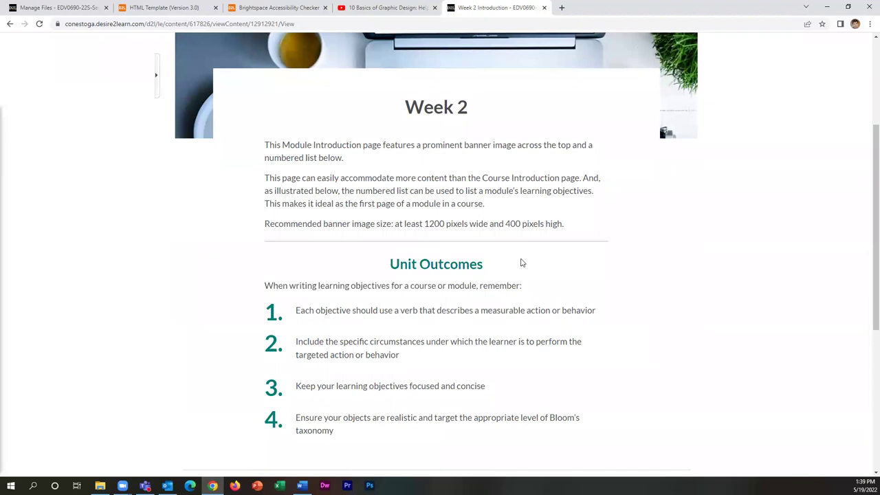
pyautogui.scroll(2, 520, 263)
pyautogui.moveTo(363, 173); pyautogui.dragTo(361, 172)
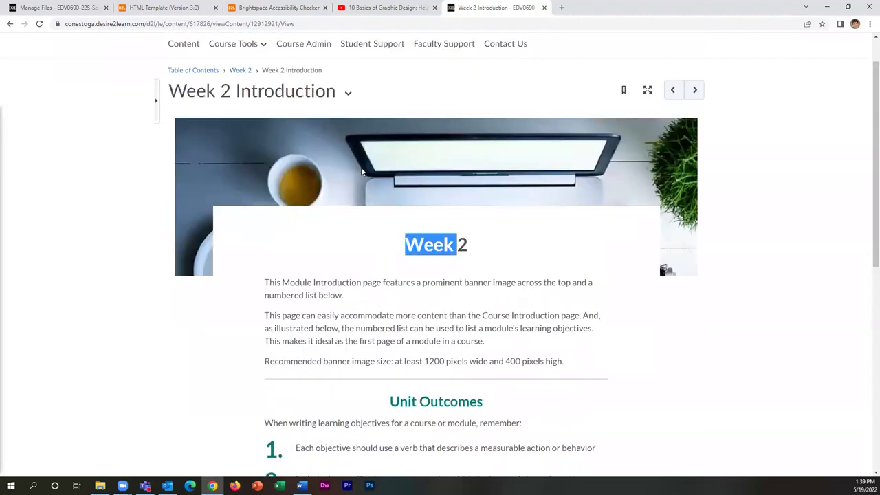
pyautogui.click(363, 172)
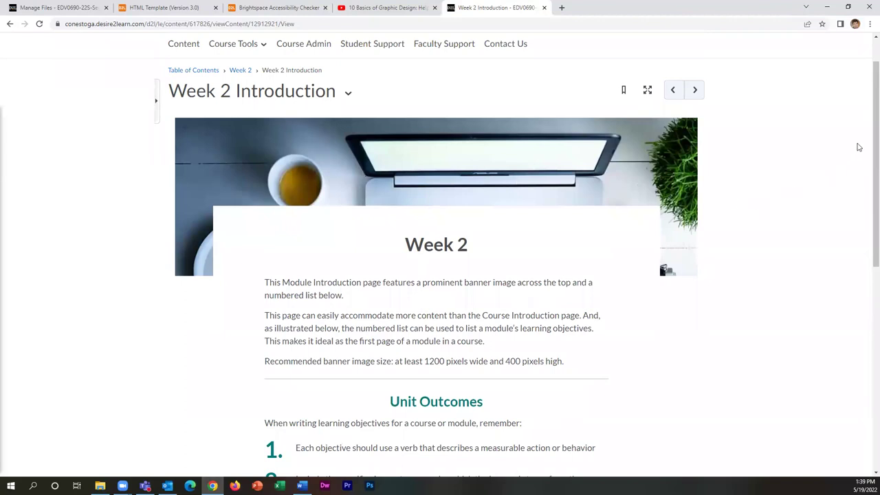
pyautogui.scroll(-7, 858, 340)
pyautogui.moveTo(679, 192); pyautogui.dragTo(733, 180)
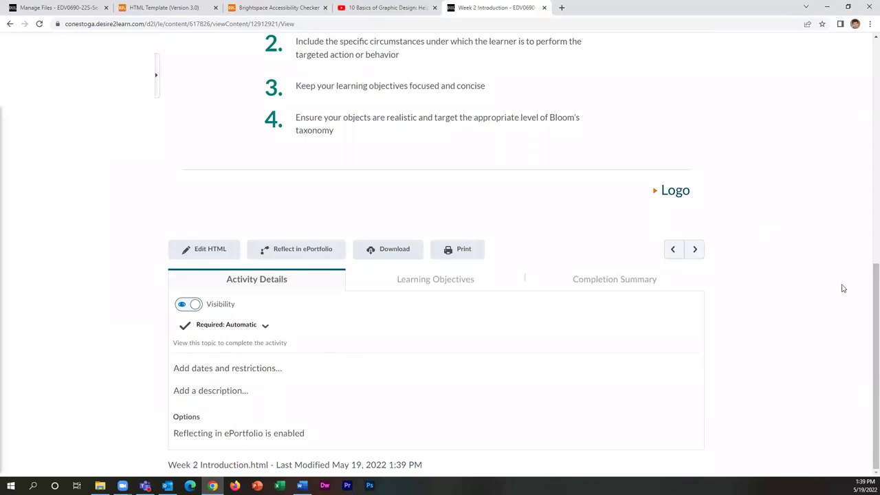
pyautogui.moveTo(866, 304); pyautogui.dragTo(859, 181)
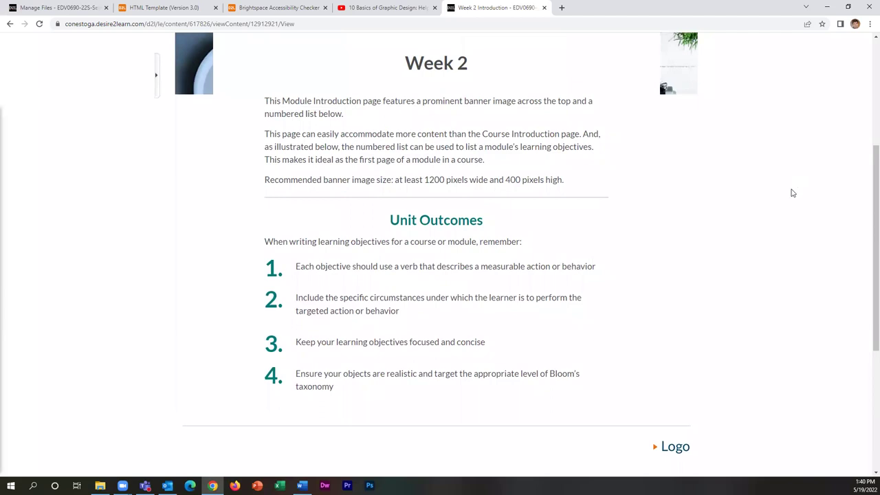
pyautogui.scroll(-1, 695, 326)
pyautogui.scroll(3, 699, 347)
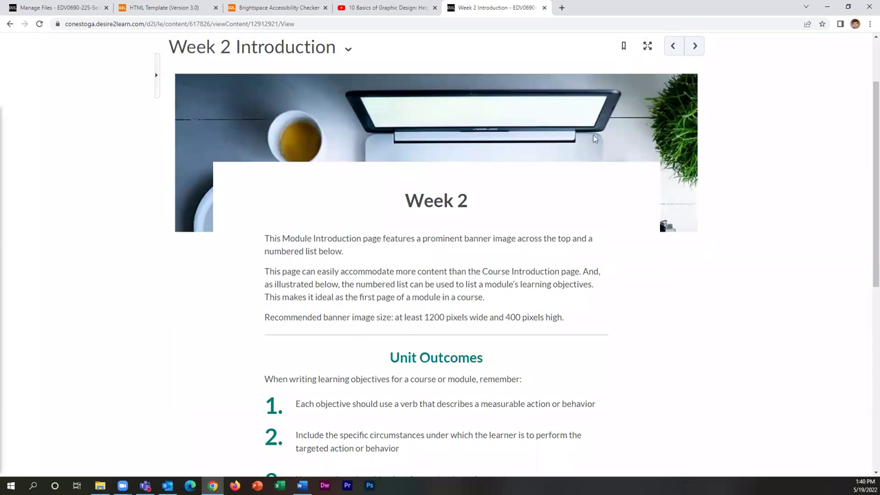
# Open the Week 2 Introduction page for HTML editing
pyautogui.scroll(1, 545, 196)
pyautogui.click(348, 95)
pyautogui.click(376, 146)
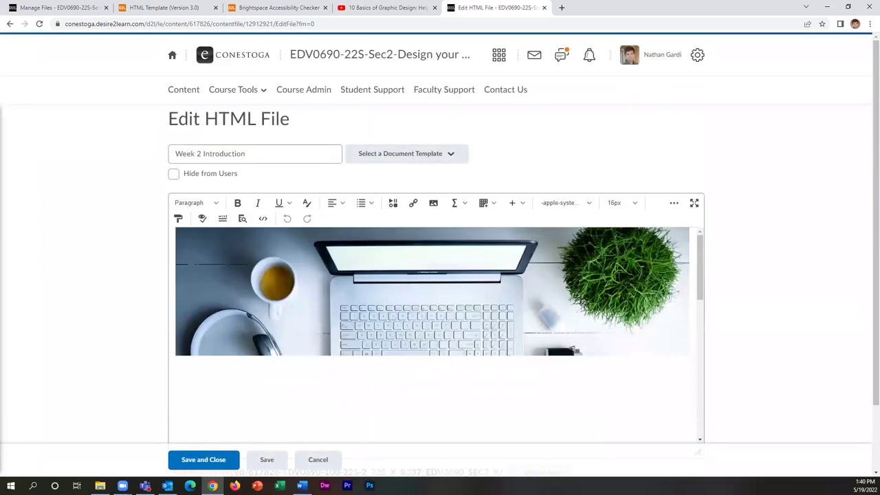
# Open the image properties of the logo below the numbered list on the Week 2 Introduction page
pyautogui.moveTo(701, 282); pyautogui.dragTo(704, 419)
pyautogui.click(497, 431)
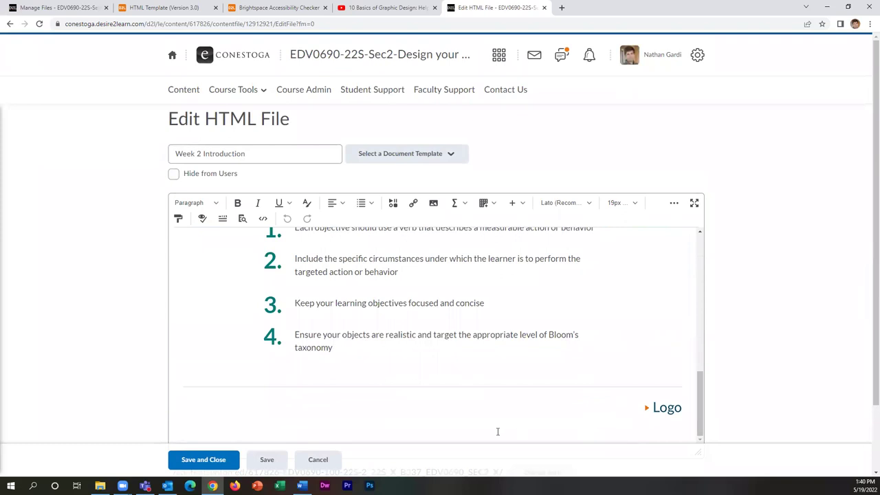
pyautogui.scroll(15, 441, 294)
pyautogui.click(660, 294)
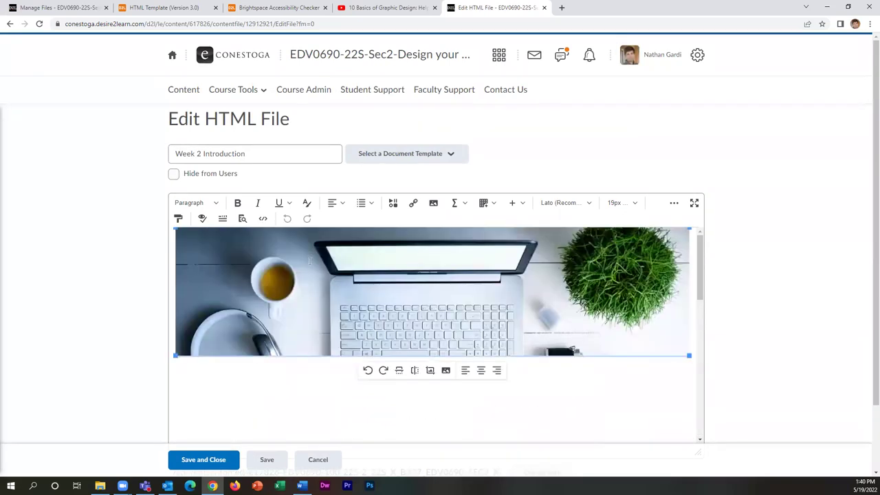
pyautogui.scroll(-10, 660, 294)
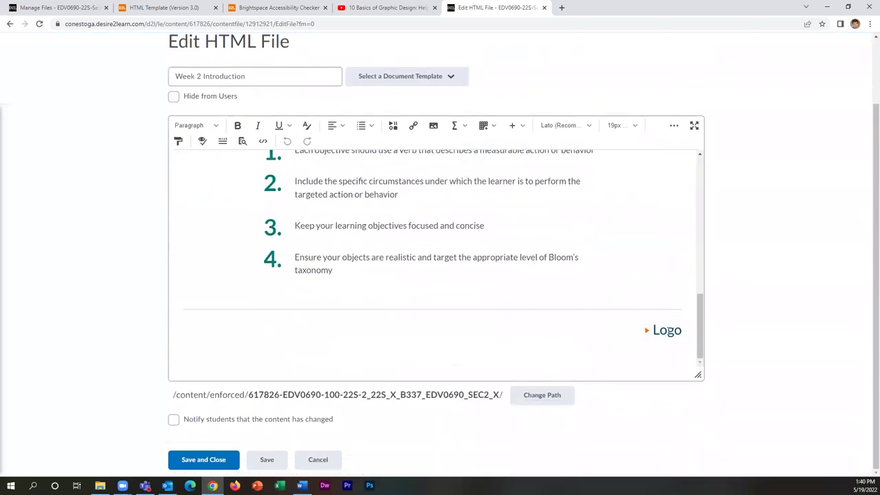
pyautogui.click(666, 330)
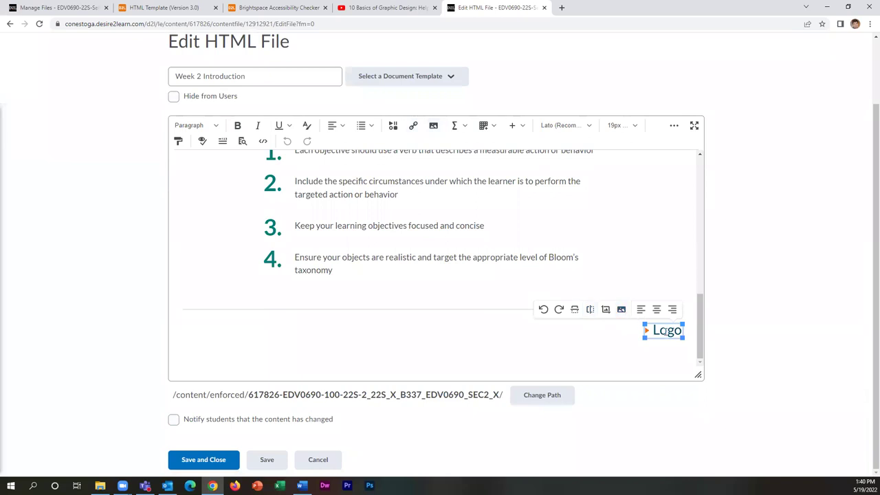
pyautogui.click(620, 311)
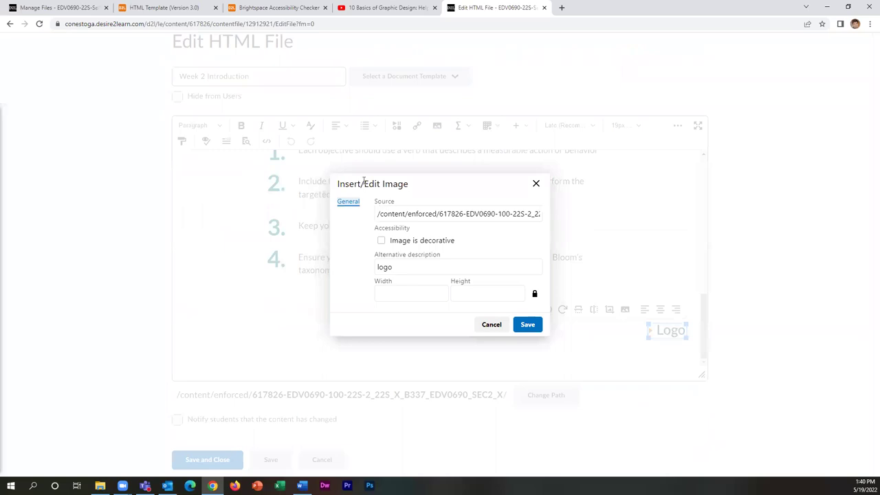
# Examine the logo image's full source path, and leave the image properties and page editor without saving
pyautogui.moveTo(373, 214); pyautogui.dragTo(593, 224)
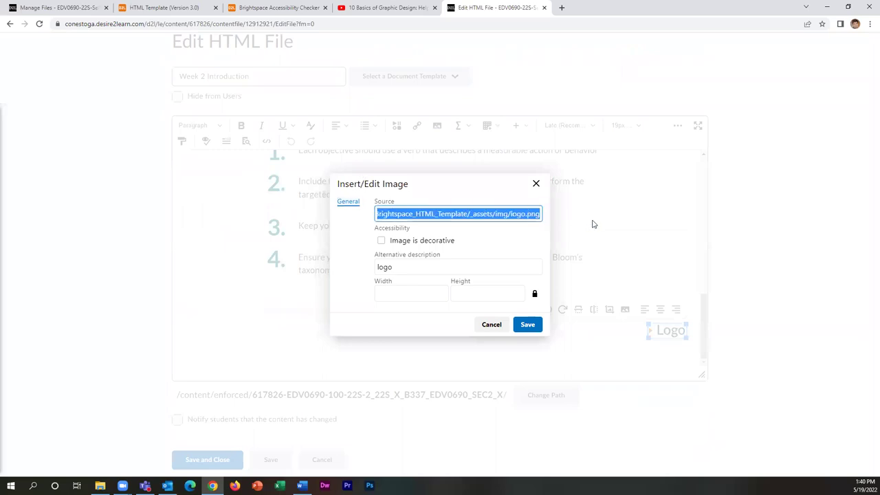
pyautogui.click(525, 219)
pyautogui.click(375, 203)
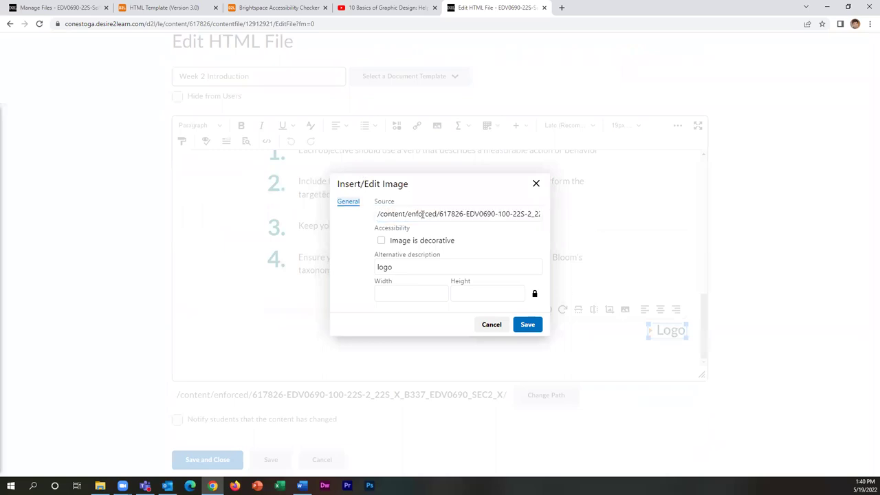
pyautogui.moveTo(437, 215); pyautogui.dragTo(613, 216)
pyautogui.click(500, 211)
pyautogui.click(500, 214)
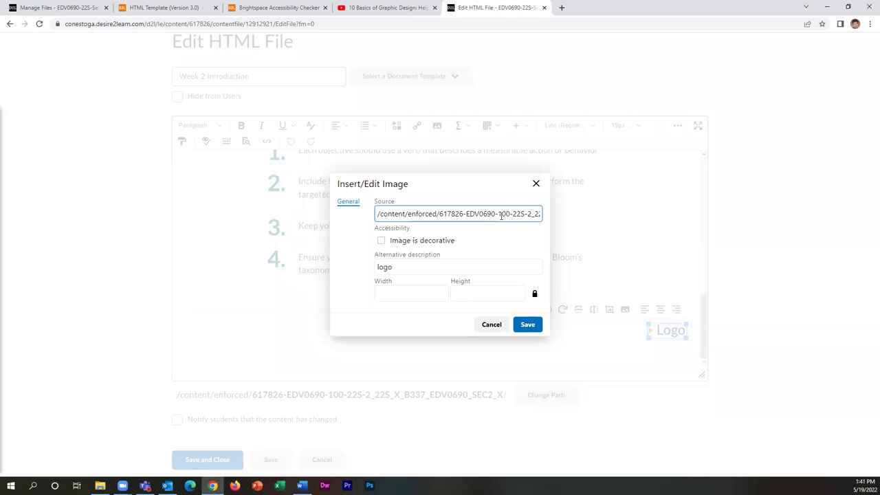
pyautogui.hotkey('ctrl', 'a')
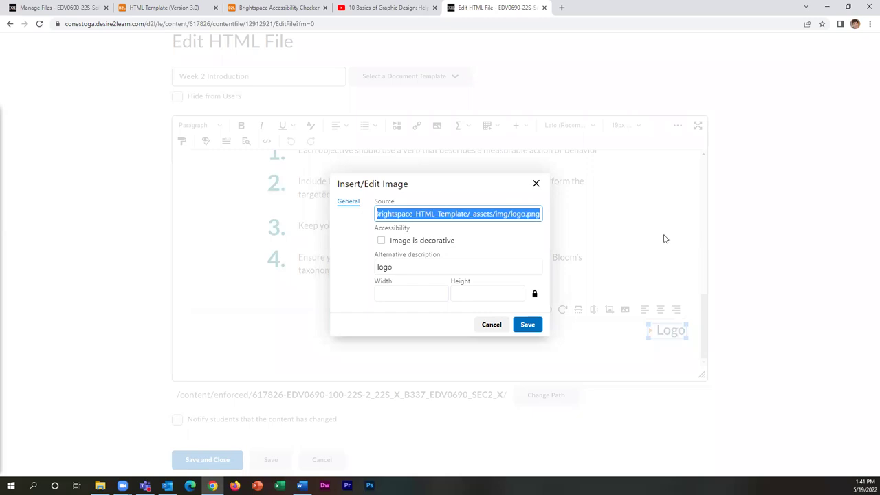
pyautogui.click(493, 213)
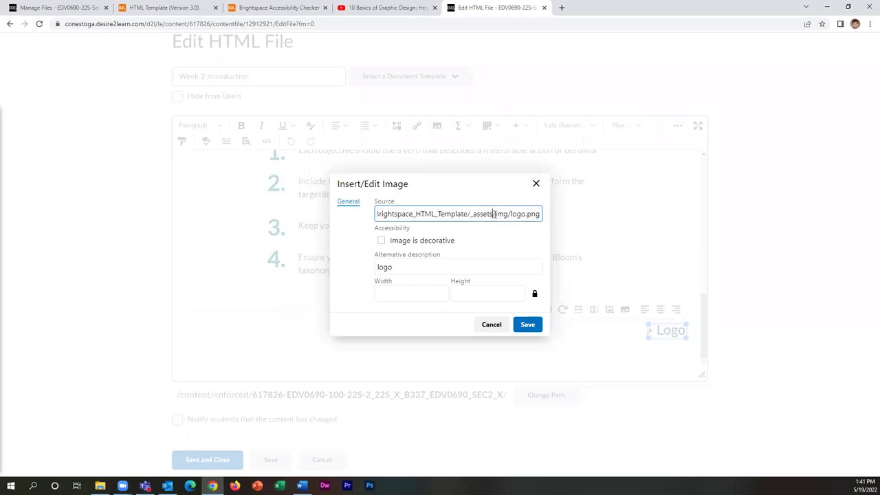
pyautogui.moveTo(492, 214); pyautogui.dragTo(554, 219)
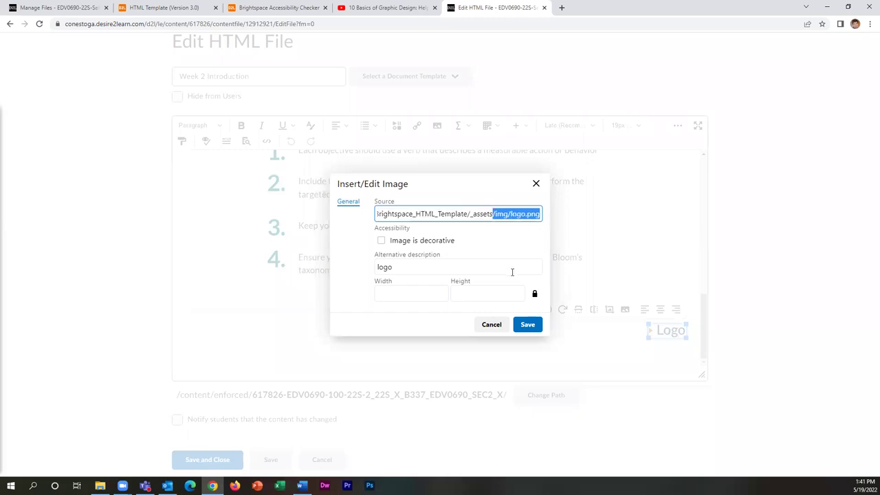
pyautogui.moveTo(380, 214); pyautogui.dragTo(570, 226)
pyautogui.click(507, 213)
pyautogui.write('_')
pyautogui.click(534, 213)
pyautogui.click(515, 214)
pyautogui.moveTo(495, 214); pyautogui.dragTo(540, 214)
pyautogui.click(494, 326)
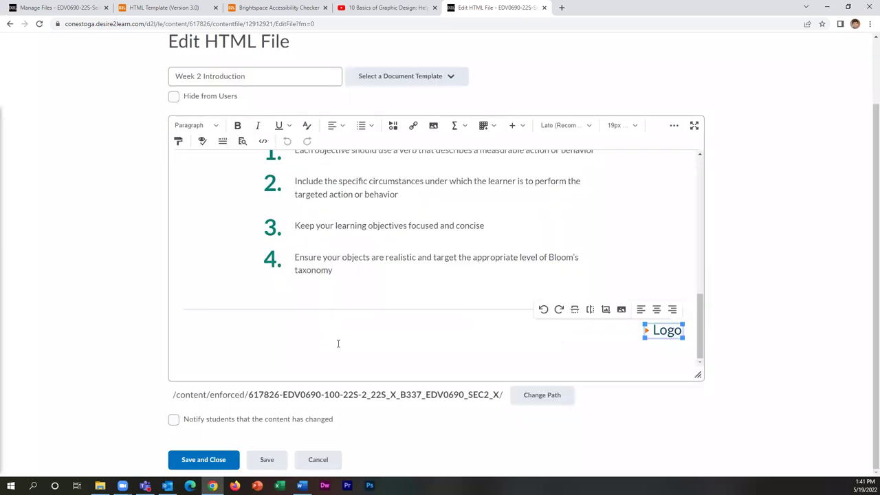
pyautogui.click(319, 458)
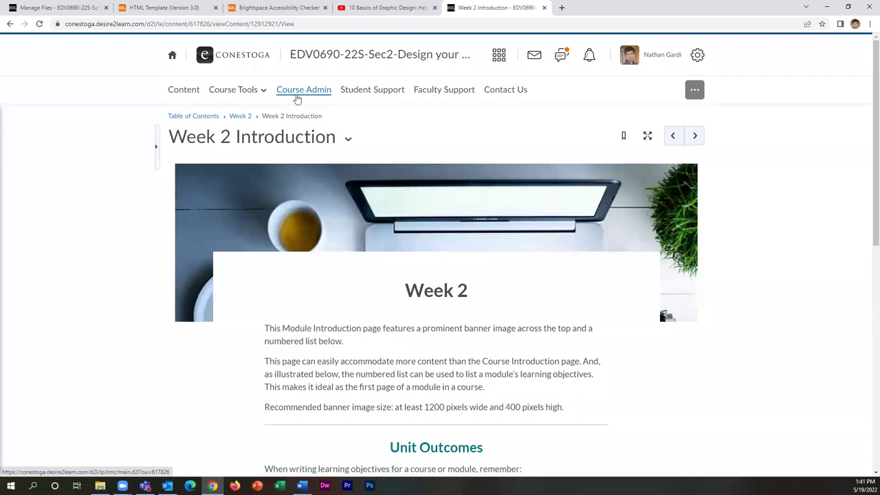
# Open the img folder inside Brightspace_HTML_Template/_assets in the course's Manage Files area
pyautogui.click(301, 93)
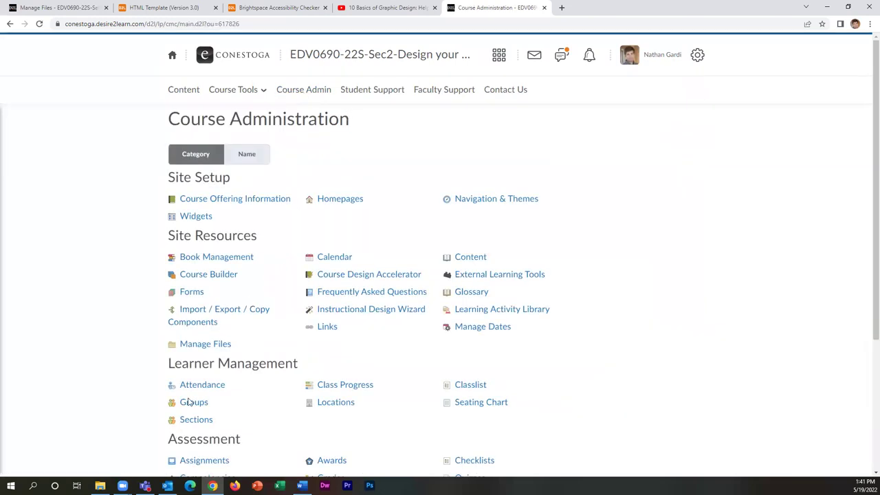
pyautogui.click(204, 349)
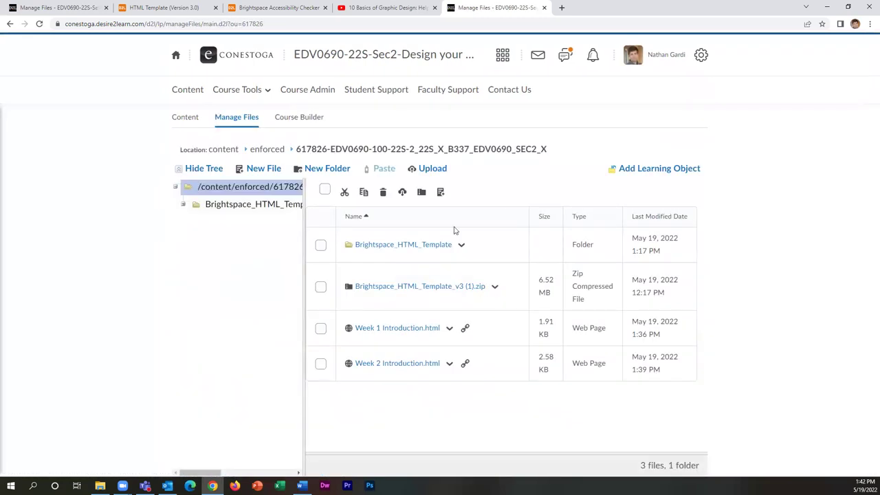
pyautogui.click(393, 249)
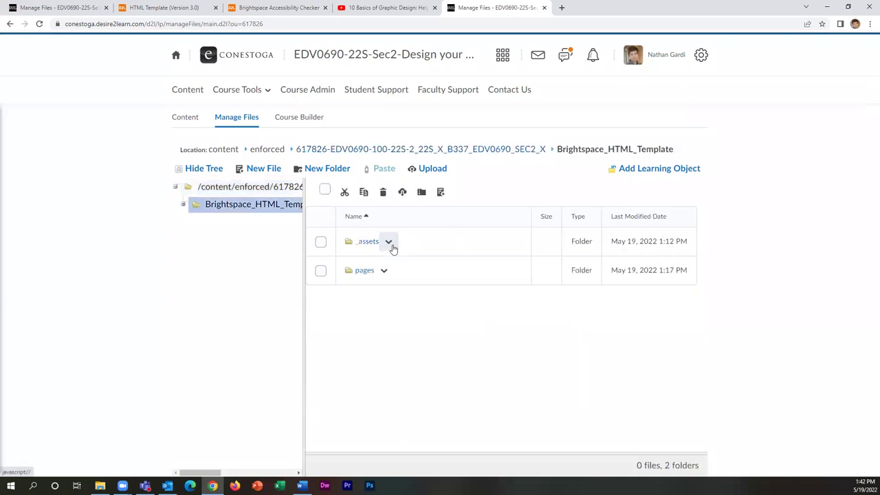
pyautogui.click(368, 250)
pyautogui.click(367, 242)
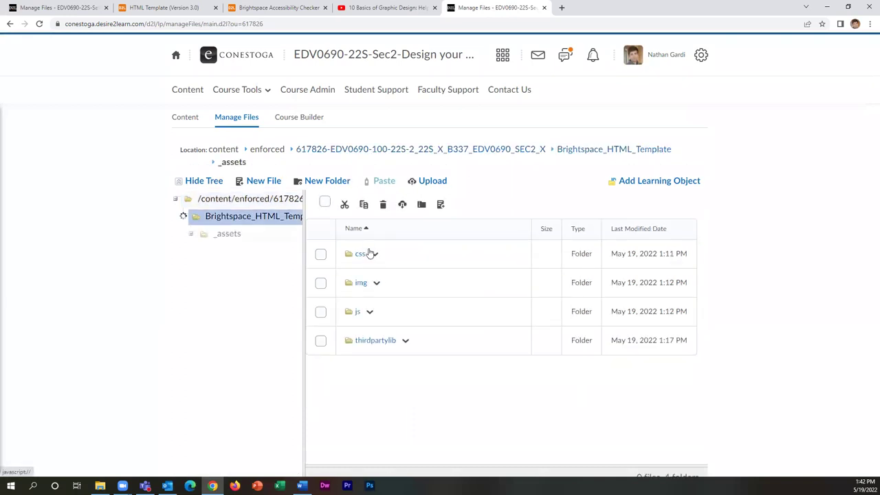
pyautogui.click(360, 281)
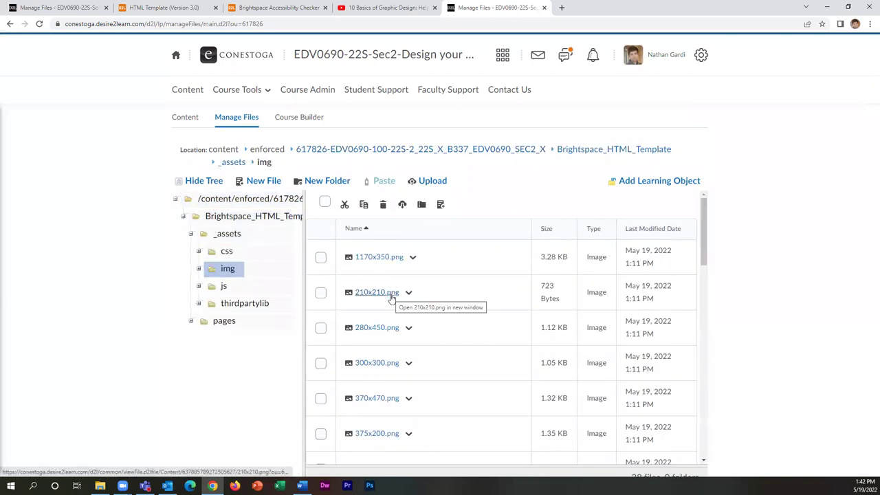
pyautogui.scroll(-8, 484, 335)
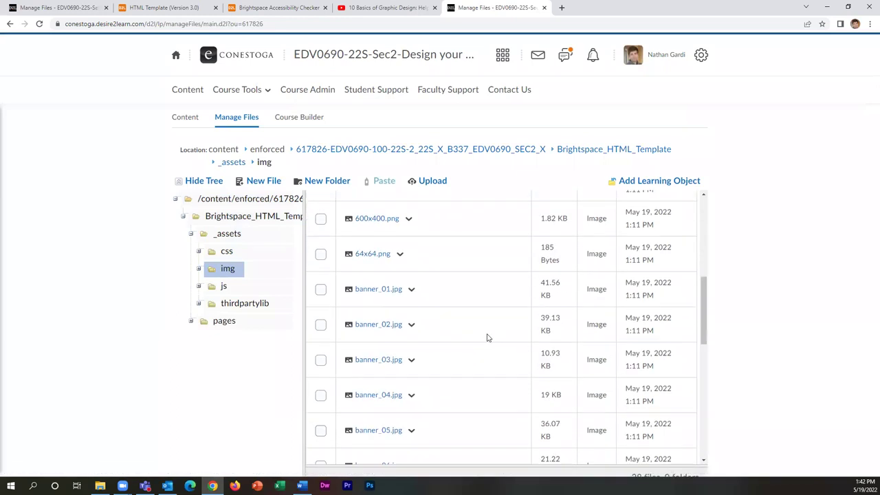
pyautogui.scroll(6, 494, 331)
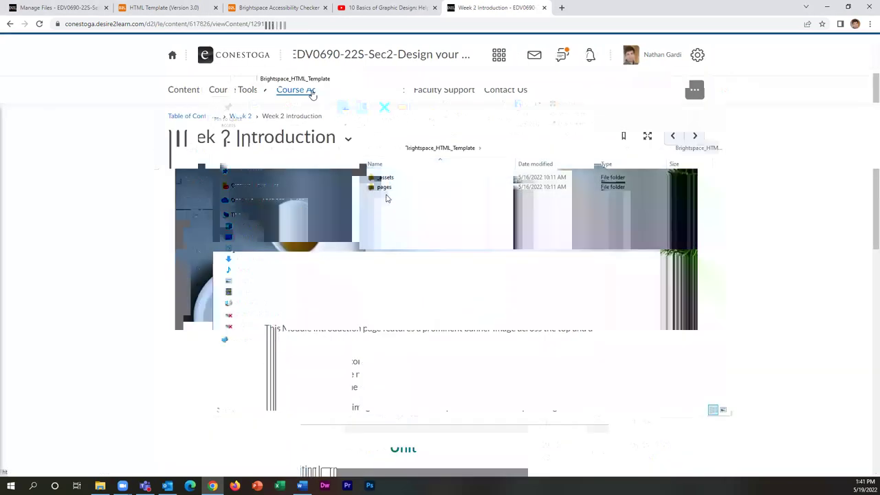
# Browse the banner, column and logo images in the local copy of the template's _assets/img folder in File Explorer
pyautogui.doubleClick(385, 177)
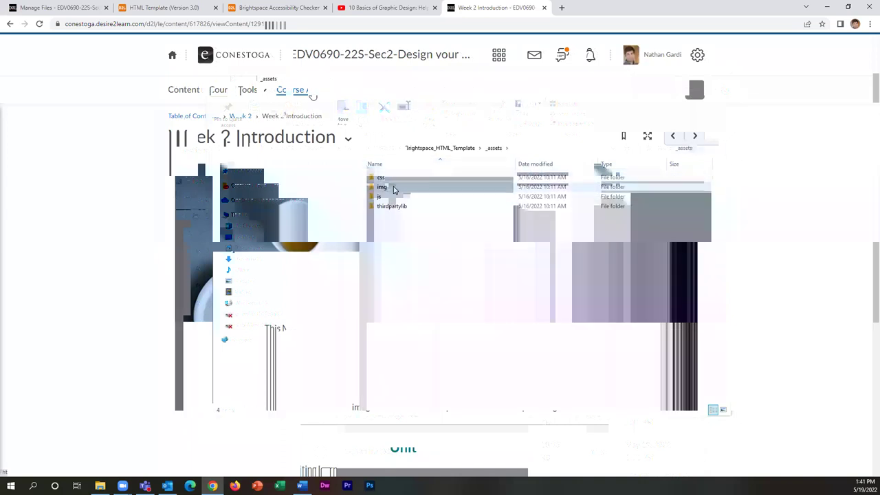
pyautogui.doubleClick(393, 188)
pyautogui.moveTo(723, 182); pyautogui.dragTo(725, 269)
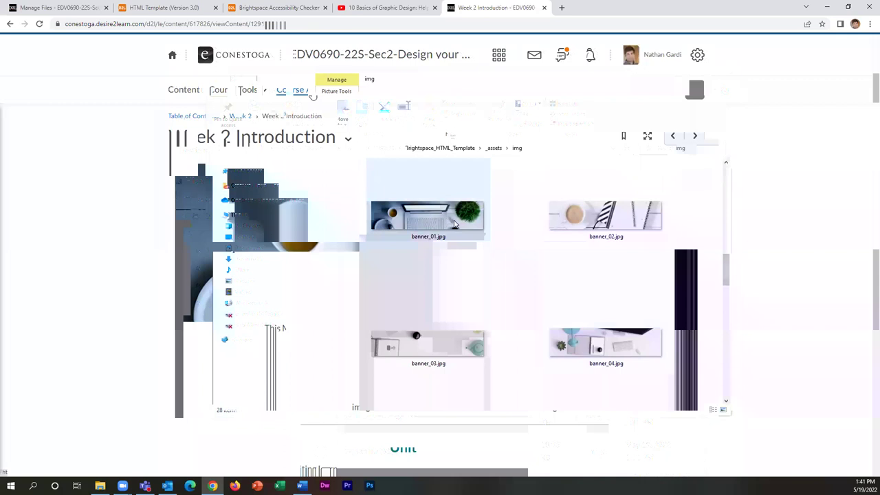
pyautogui.scroll(-2, 497, 294)
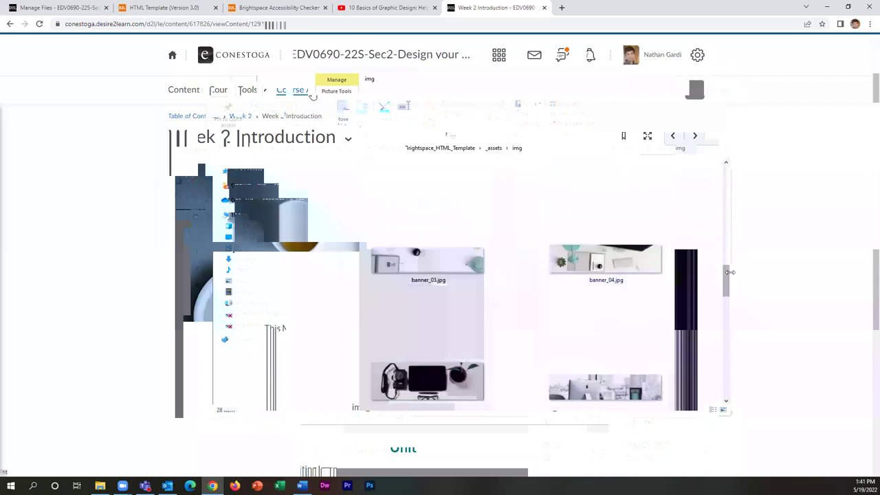
pyautogui.moveTo(725, 279); pyautogui.dragTo(727, 308)
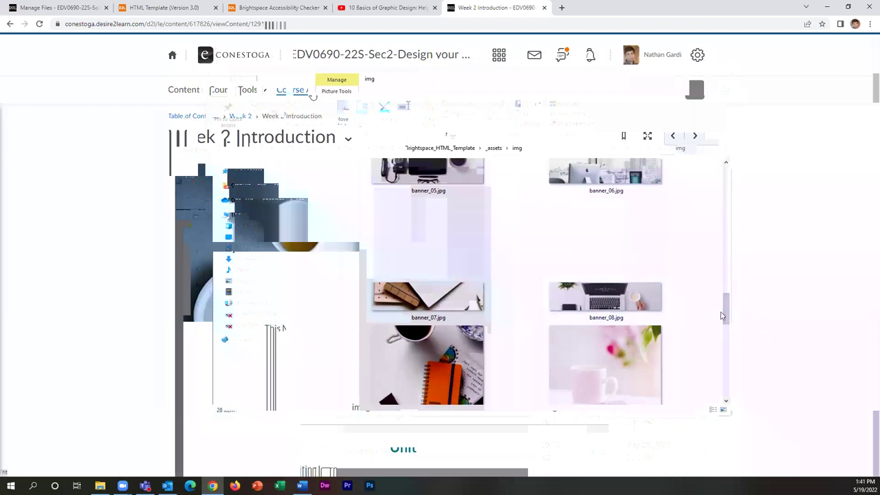
pyautogui.click(631, 290)
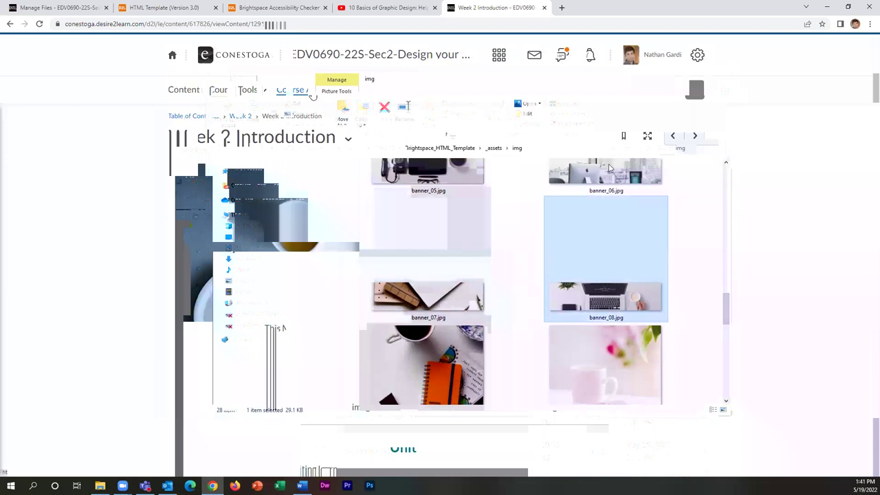
pyautogui.scroll(-3, 550, 261)
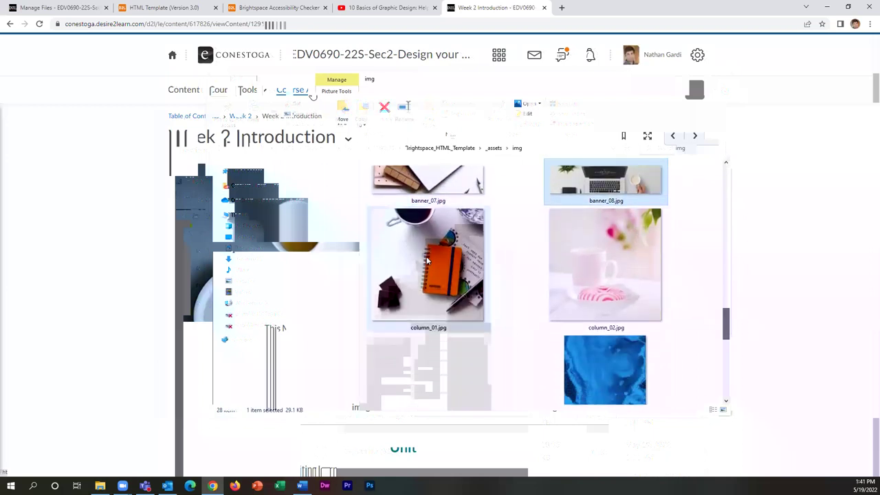
pyautogui.moveTo(728, 329); pyautogui.dragTo(729, 399)
pyautogui.click(614, 266)
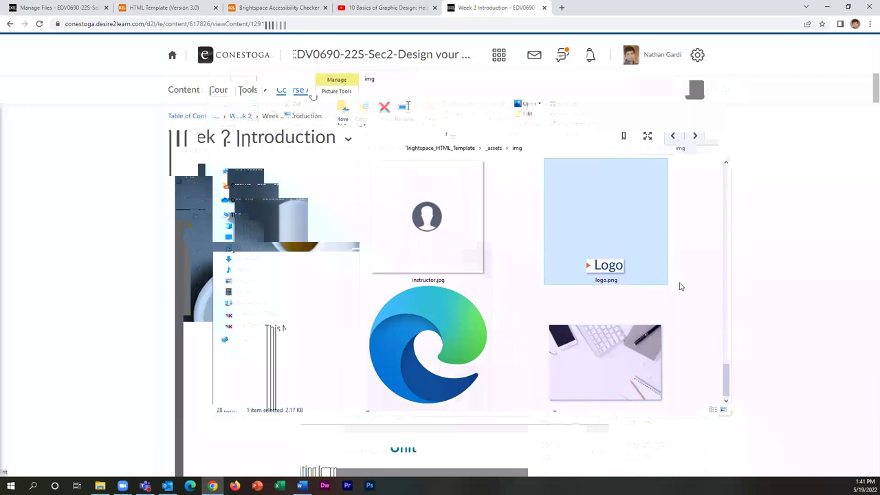
# Go back to the local EDV0690 folder and select the Conestoga.png logo file
pyautogui.moveTo(653, 85); pyautogui.dragTo(653, 85)
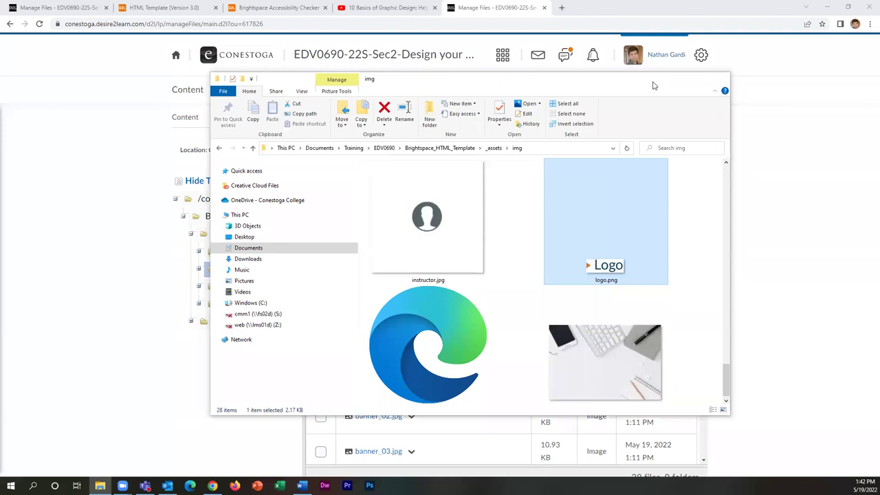
pyautogui.moveTo(654, 85); pyautogui.dragTo(659, 84)
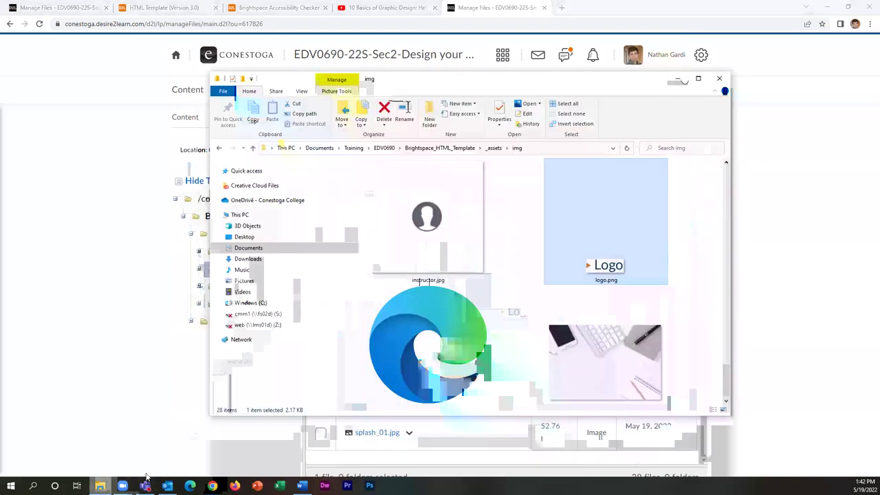
pyautogui.click(219, 149)
pyautogui.click(220, 149)
pyautogui.click(219, 148)
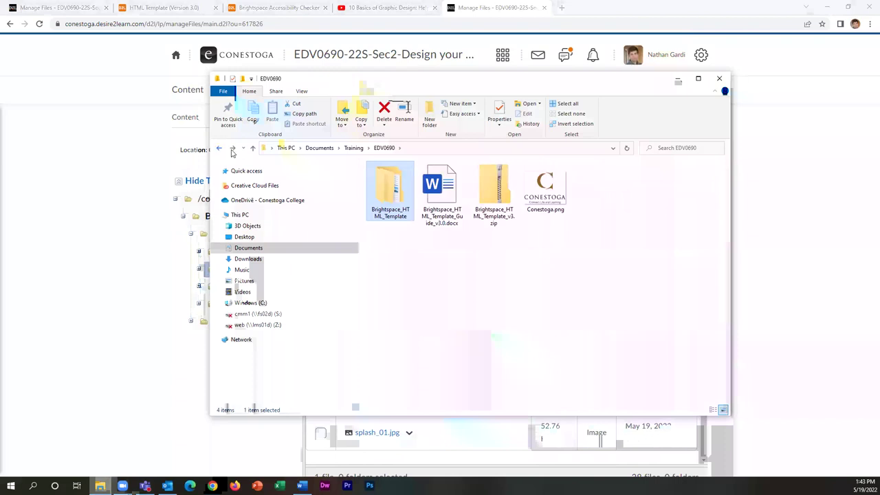
pyautogui.click(532, 206)
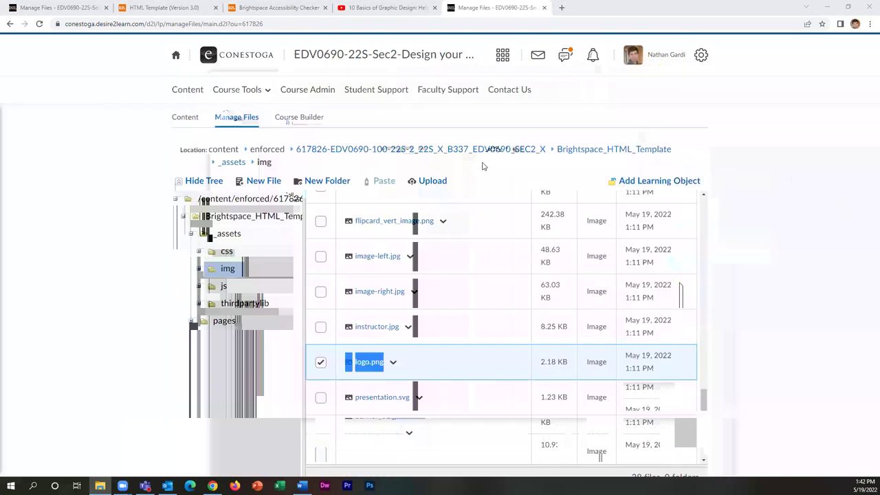
# Upload the Conestoga logo to the course's img folder in place of logo.png, and check it on the Week 2 Introduction page
pyautogui.click(320, 361)
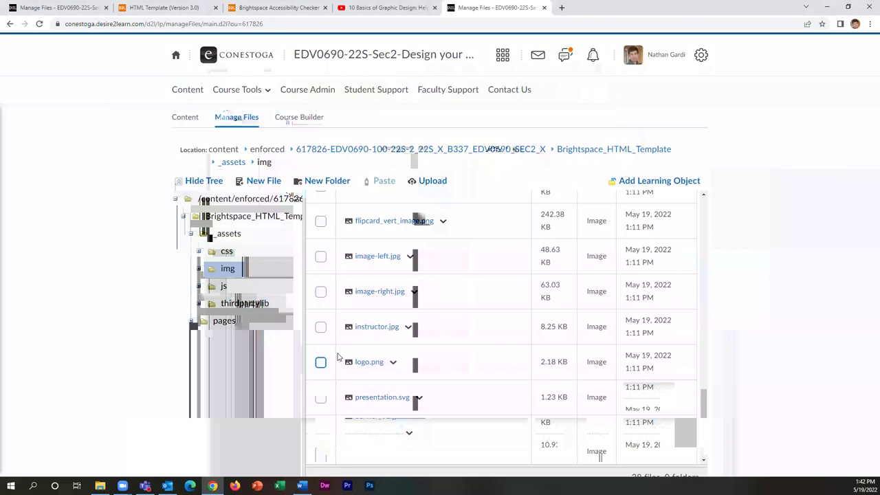
pyautogui.click(432, 180)
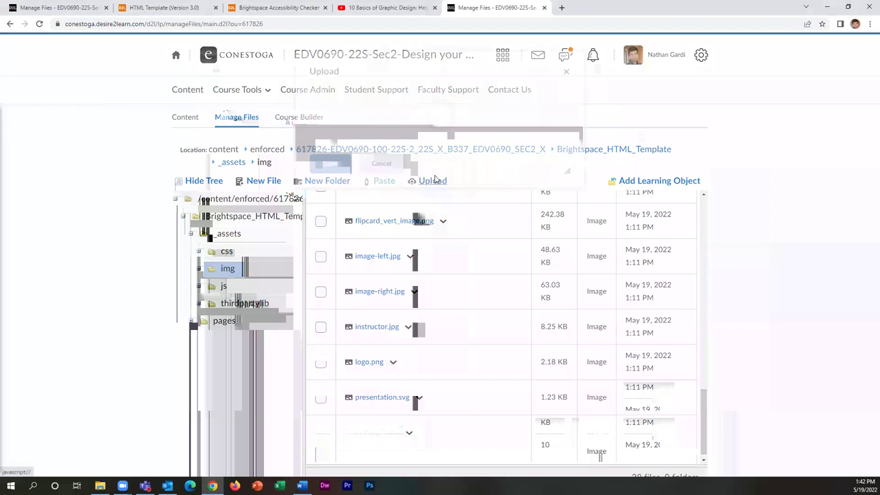
pyautogui.click(315, 135)
pyautogui.click(324, 259)
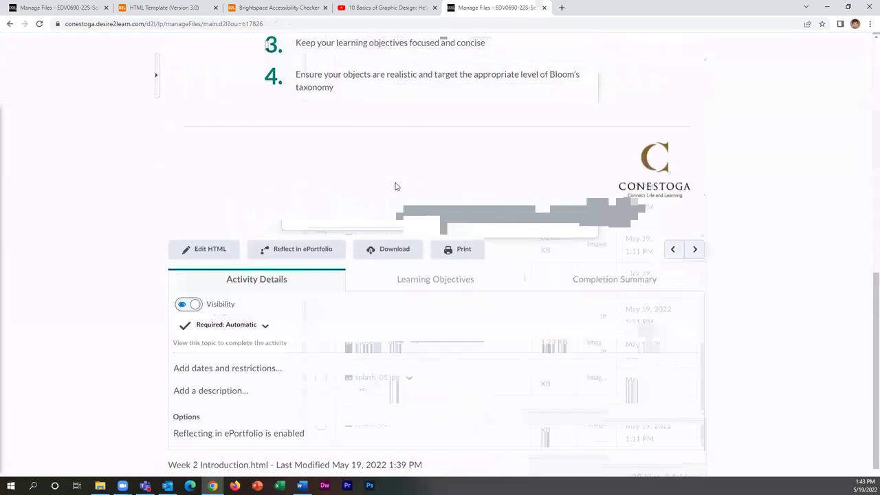
pyautogui.scroll(4, 711, 378)
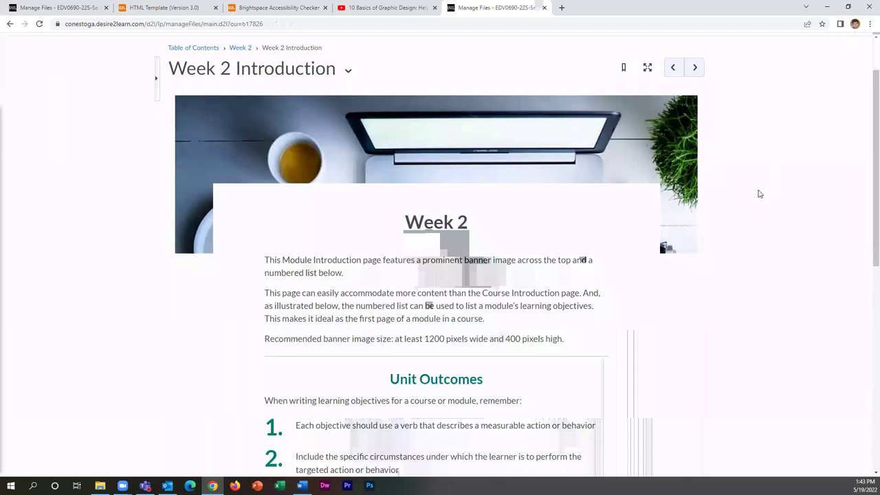
# Check the Conestoga logo at the foot of the Week 2 Introduction page and of the Basic Page in HTML Template Pages
pyautogui.scroll(-5, 742, 207)
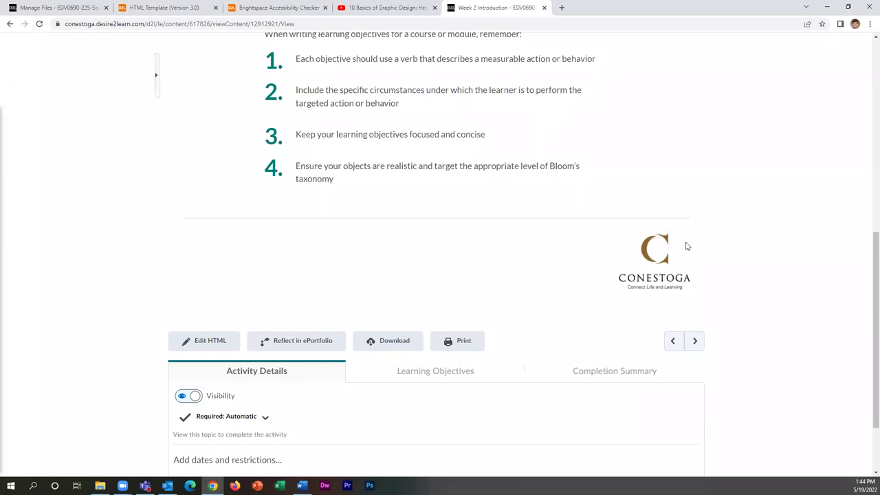
pyautogui.scroll(1, 654, 246)
pyautogui.scroll(6, 420, 215)
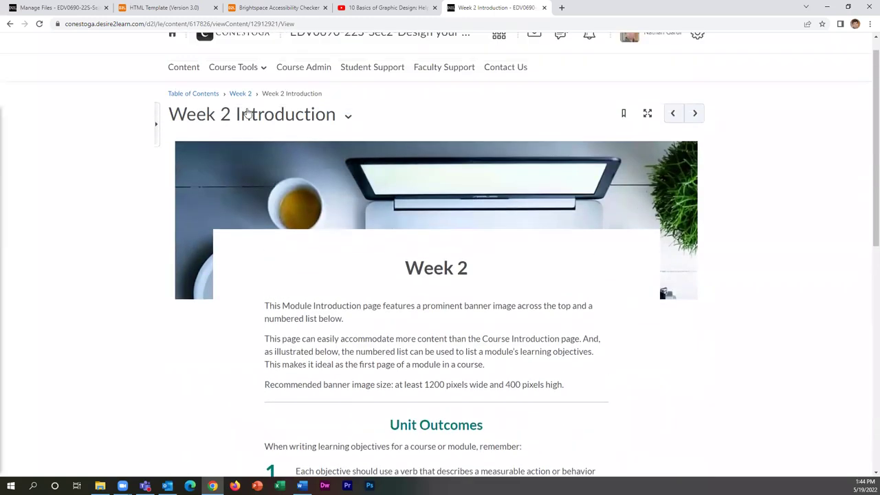
pyautogui.click(195, 97)
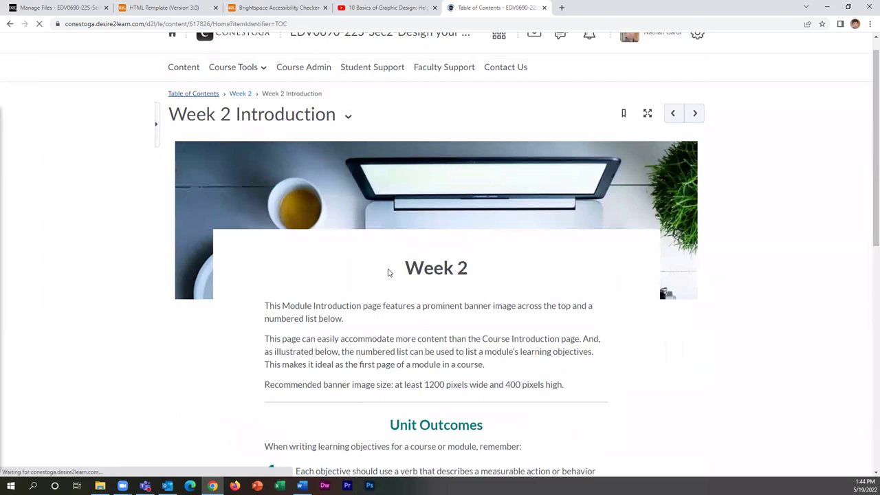
pyautogui.scroll(-2, 251, 359)
pyautogui.scroll(-1, 251, 360)
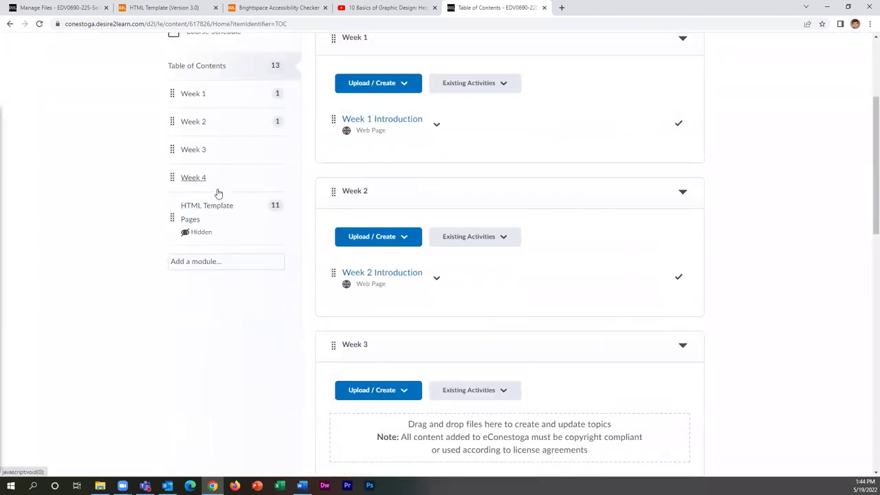
pyautogui.click(255, 208)
pyautogui.click(349, 232)
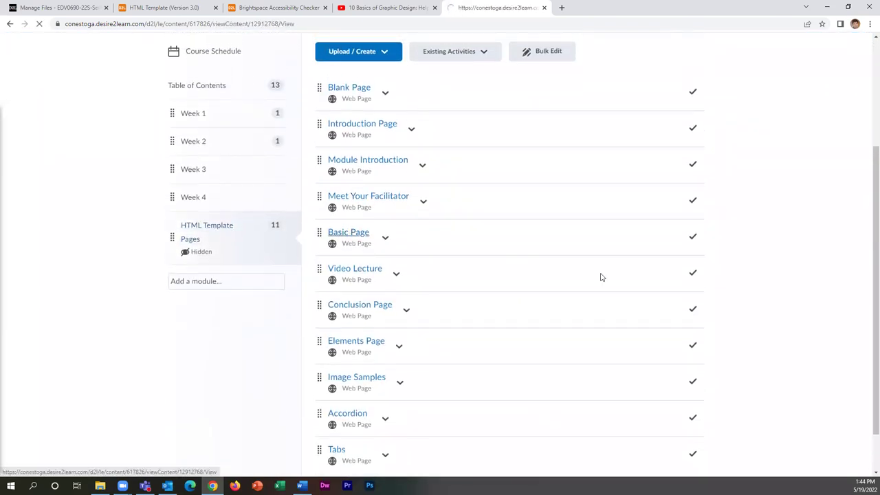
pyautogui.scroll(-10, 699, 243)
pyautogui.scroll(10, 634, 210)
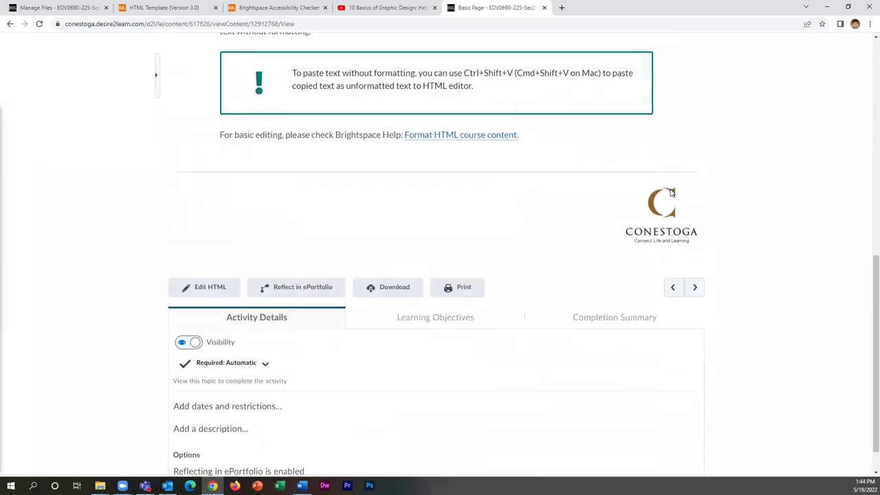
# Compare the banner images across the HTML Template Pages, from Blank Page through Video Lecture, and return to Basic Page
pyautogui.click(695, 137)
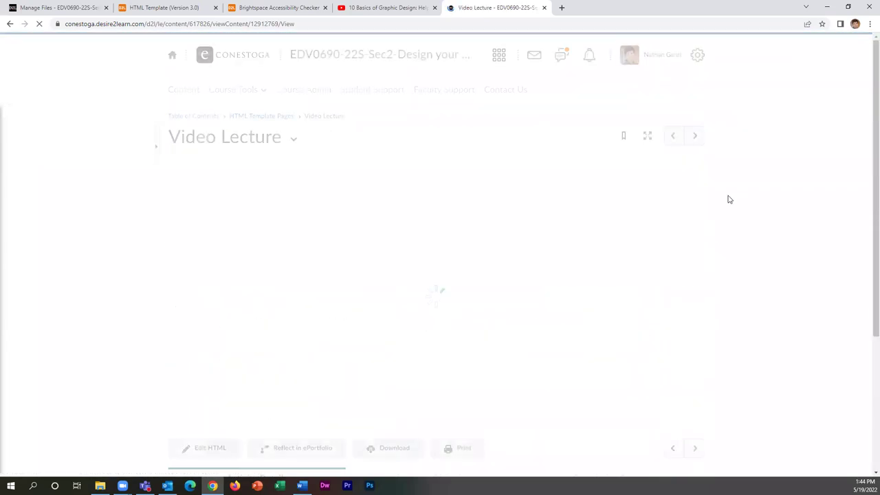
pyautogui.scroll(-2, 723, 214)
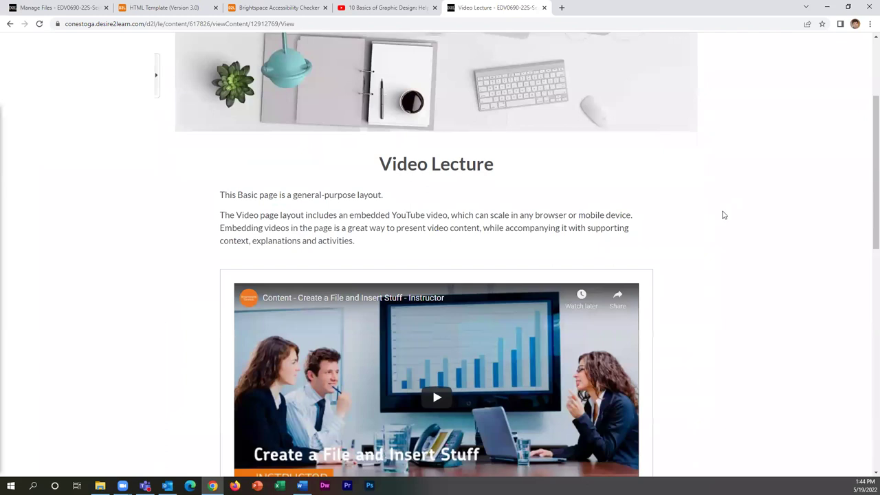
pyautogui.scroll(2, 723, 214)
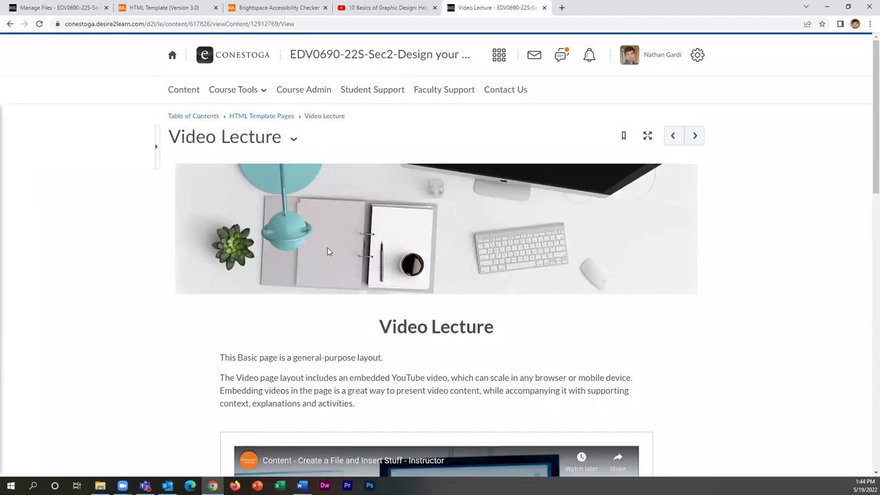
pyautogui.click(266, 118)
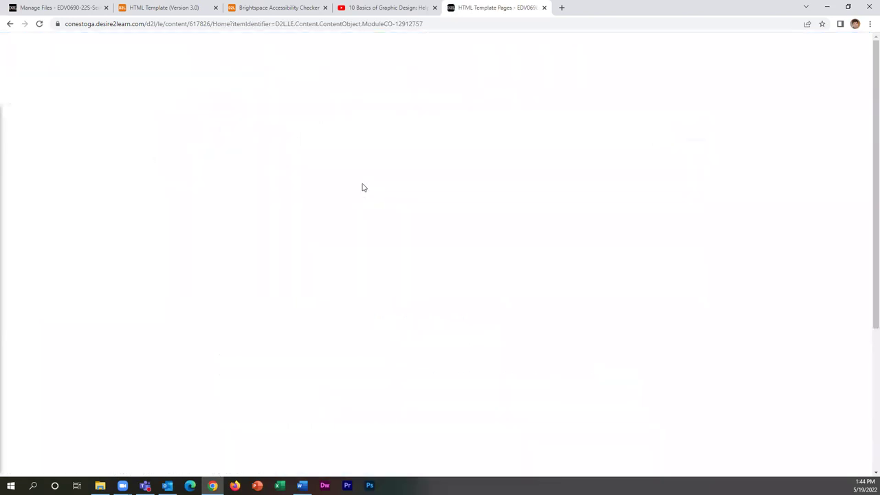
pyautogui.click(353, 253)
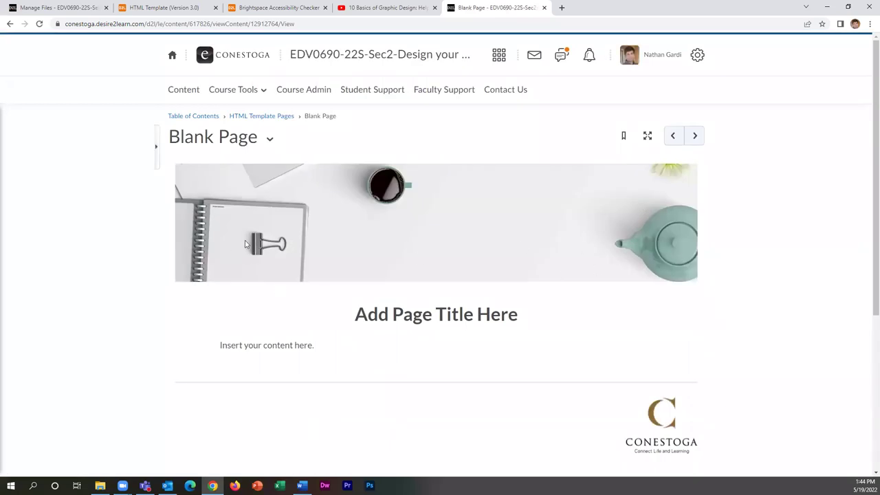
pyautogui.click(695, 135)
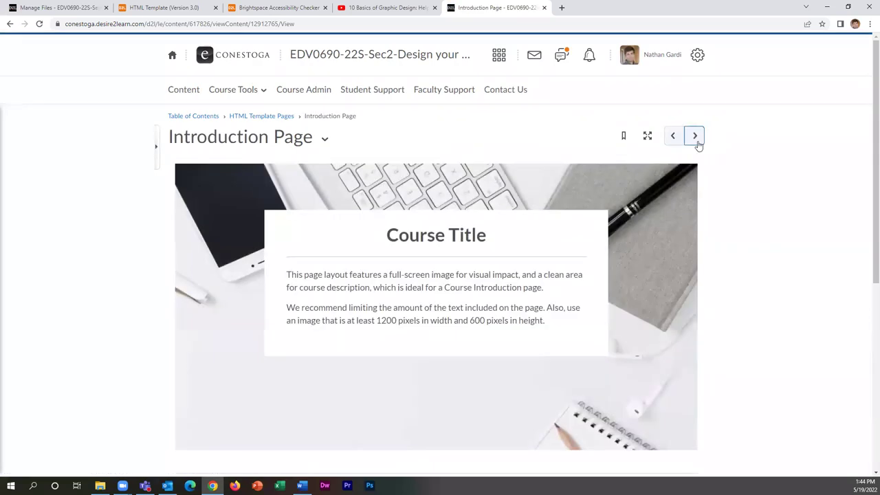
pyautogui.click(695, 136)
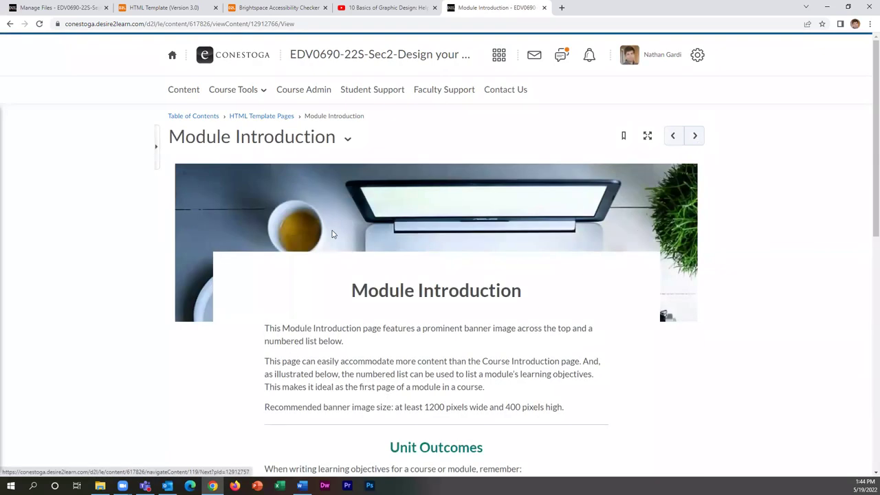
pyautogui.click(696, 137)
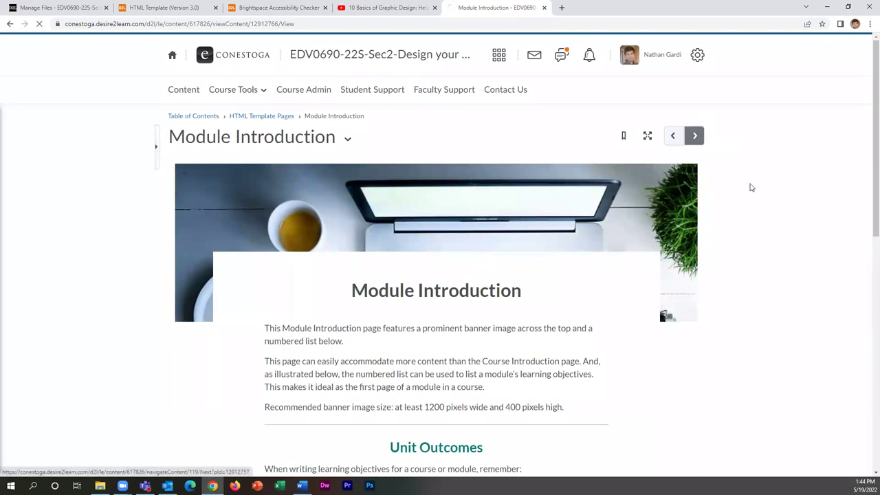
pyautogui.click(696, 140)
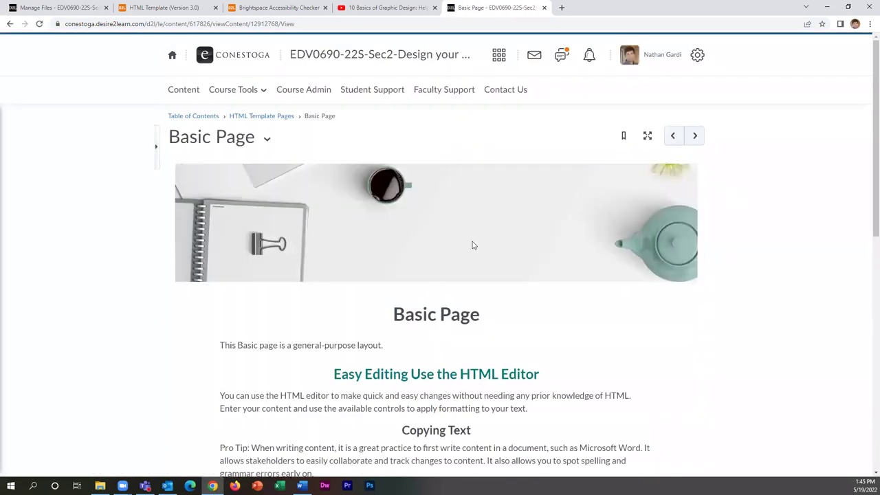
pyautogui.click(696, 137)
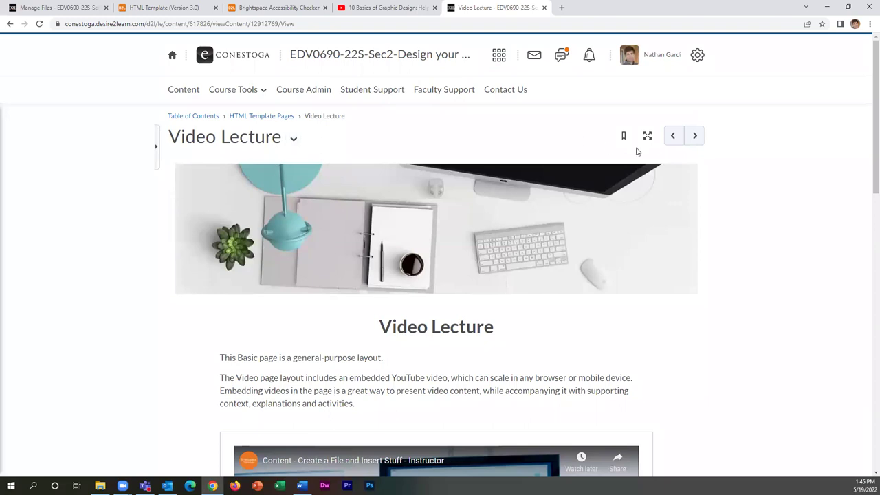
pyautogui.click(672, 137)
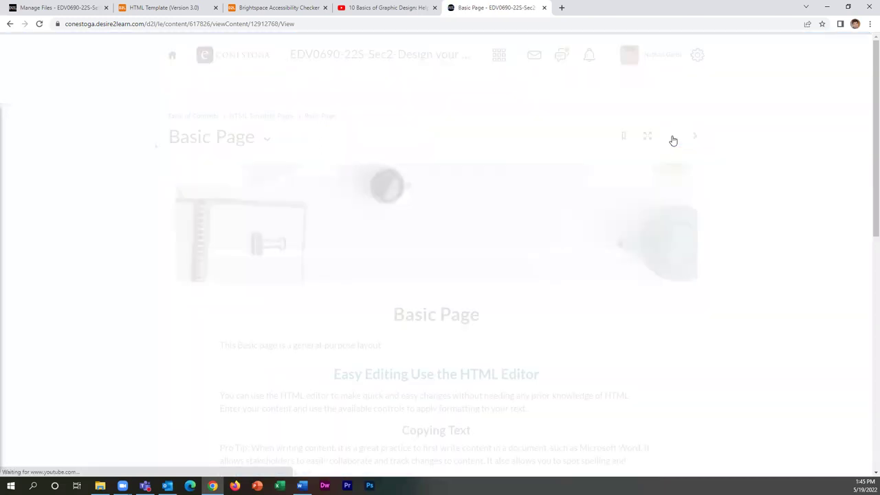
pyautogui.scroll(-1, 456, 195)
pyautogui.scroll(-1, 455, 195)
pyautogui.scroll(2, 456, 197)
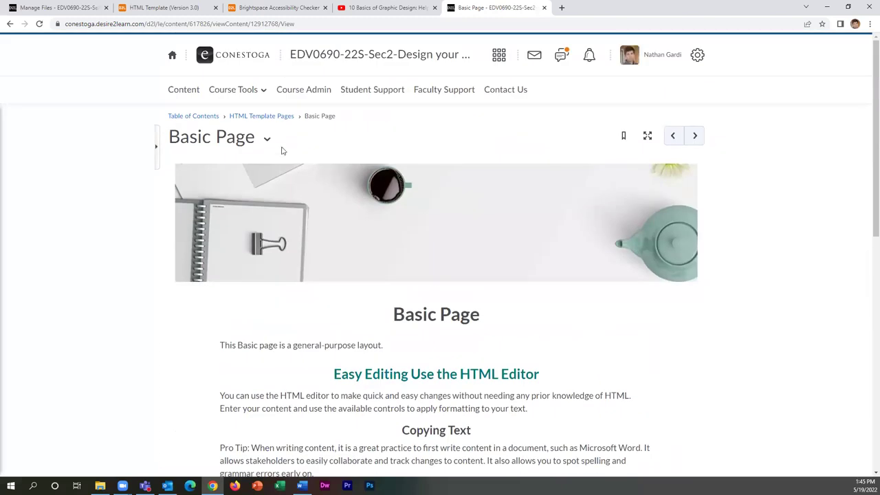
# Open the Basic Page topic of HTML Template Pages for HTML editing and inspect its banner and footer logo images
pyautogui.click(268, 118)
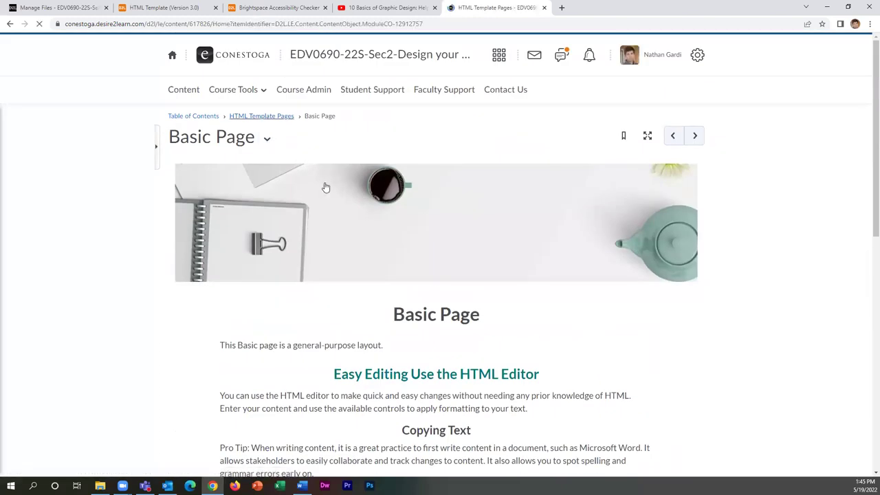
pyautogui.scroll(-1, 366, 323)
pyautogui.click(385, 355)
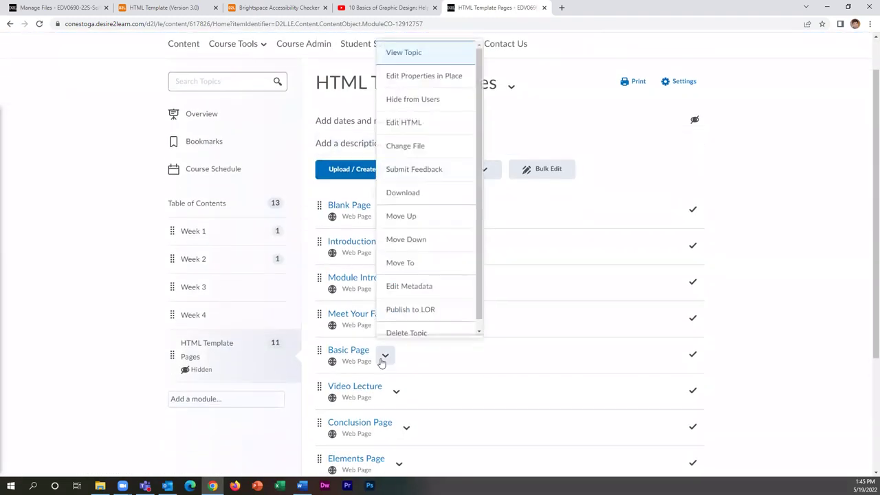
pyautogui.click(427, 122)
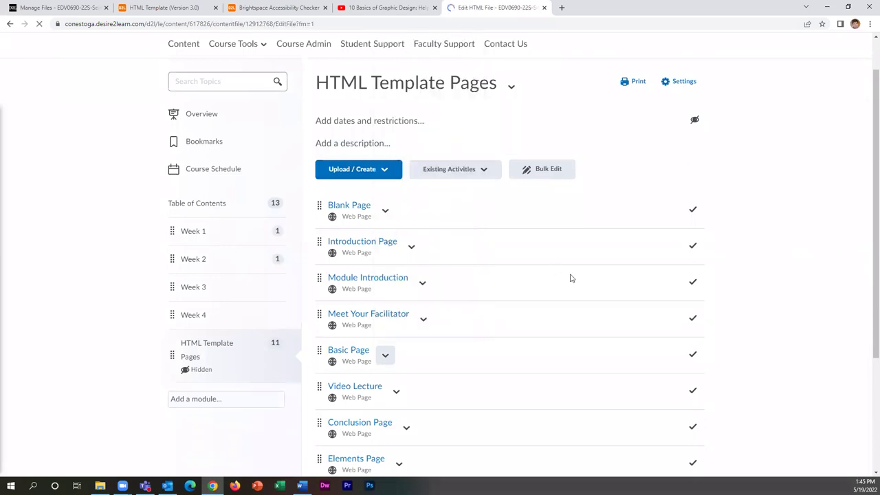
pyautogui.click(540, 295)
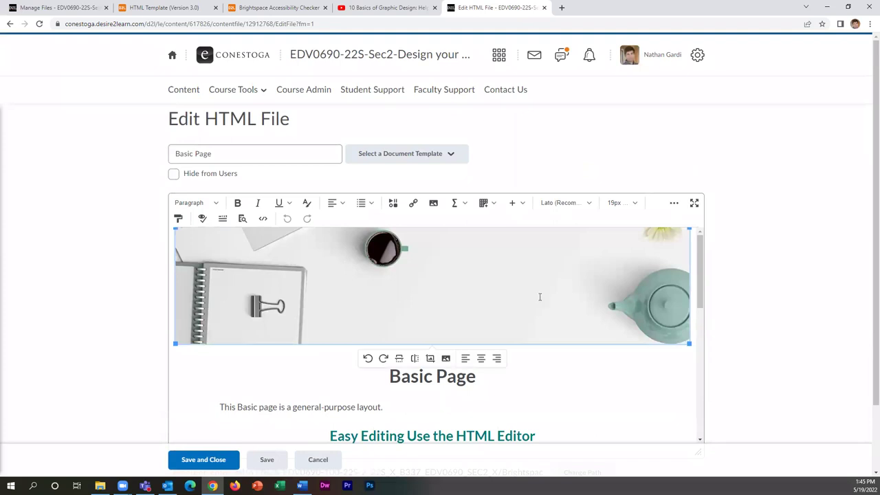
pyautogui.scroll(-15, 541, 295)
pyautogui.click(650, 382)
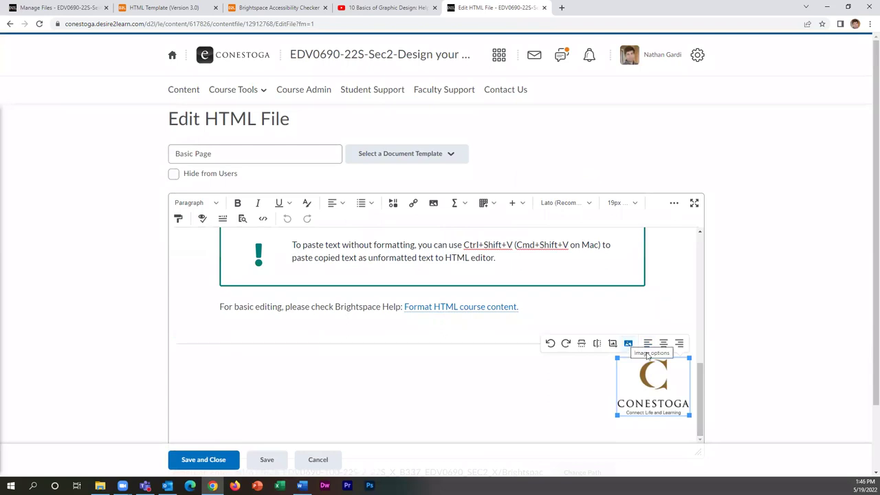
pyautogui.scroll(15, 700, 398)
# Change the file name in the Basic Page banner's image source path to banner_06.jpg
pyautogui.click(422, 269)
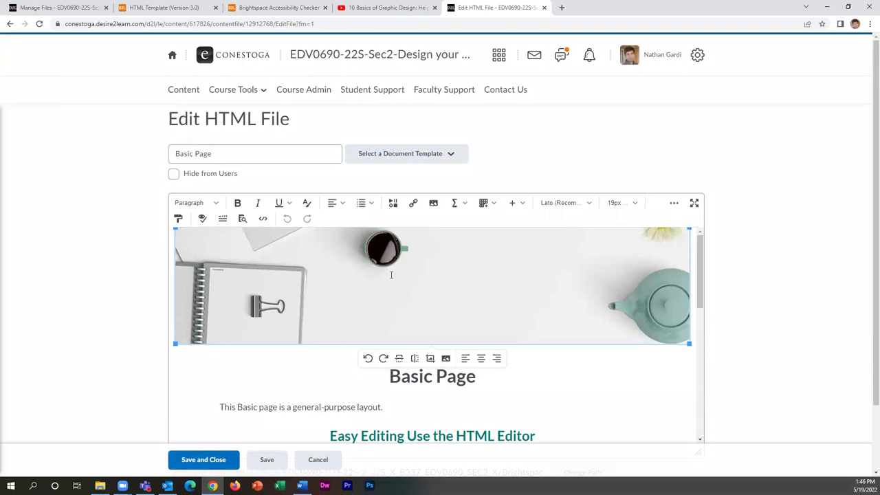
pyautogui.click(446, 358)
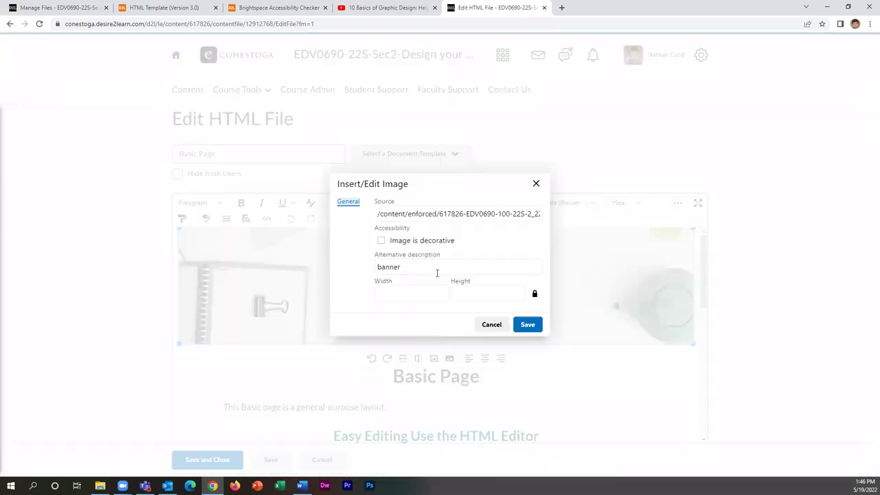
pyautogui.moveTo(378, 213); pyautogui.dragTo(619, 222)
pyautogui.click(518, 215)
pyautogui.doubleClick(504, 214)
pyautogui.moveTo(504, 213); pyautogui.dragTo(555, 220)
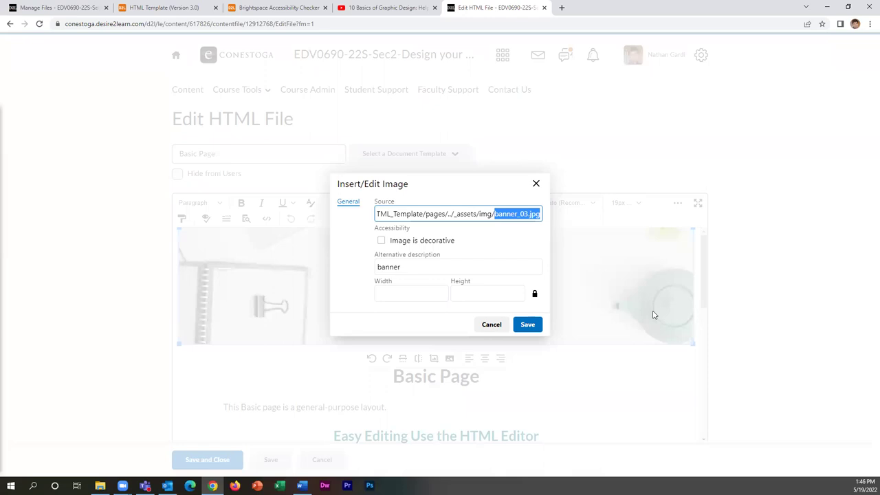
pyautogui.click(531, 214)
pyautogui.press('BackSpace')
pyautogui.write('6')
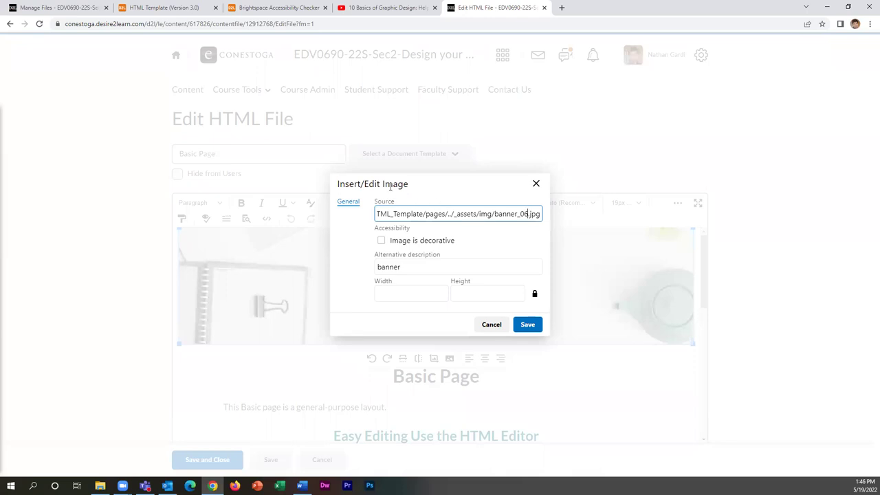
# Apply the new banner source in the image settings, and save and close the Basic Page
pyautogui.doubleClick(526, 213)
pyautogui.click(517, 213)
pyautogui.click(526, 326)
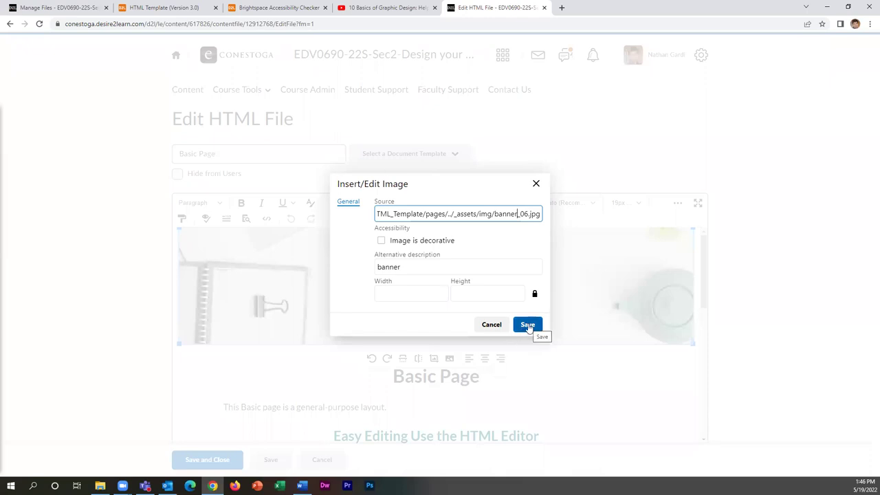
pyautogui.moveTo(495, 214); pyautogui.dragTo(557, 220)
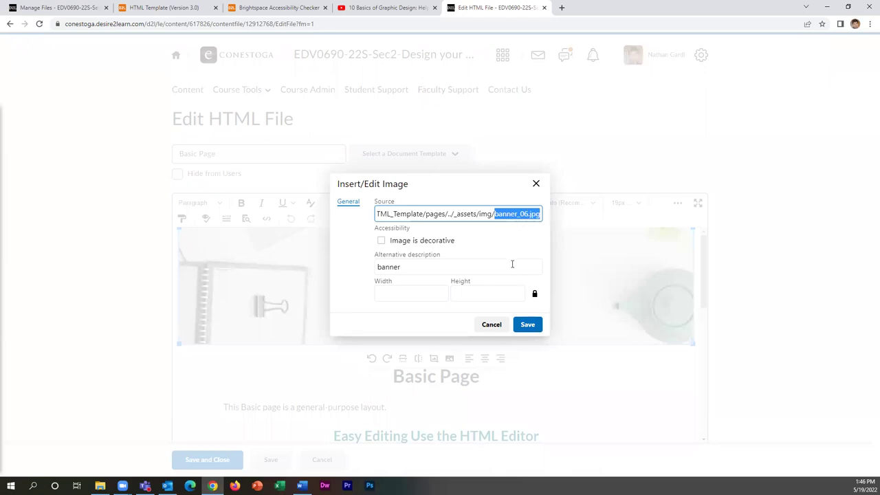
pyautogui.click(516, 215)
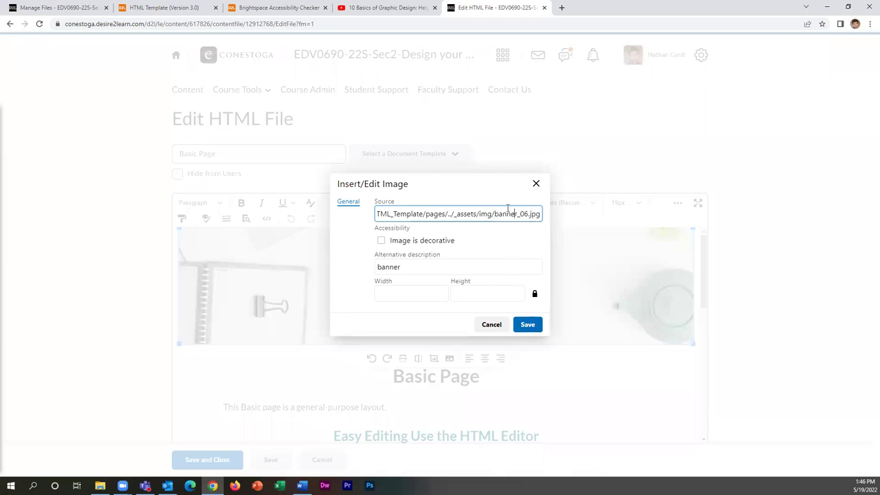
pyautogui.click(527, 326)
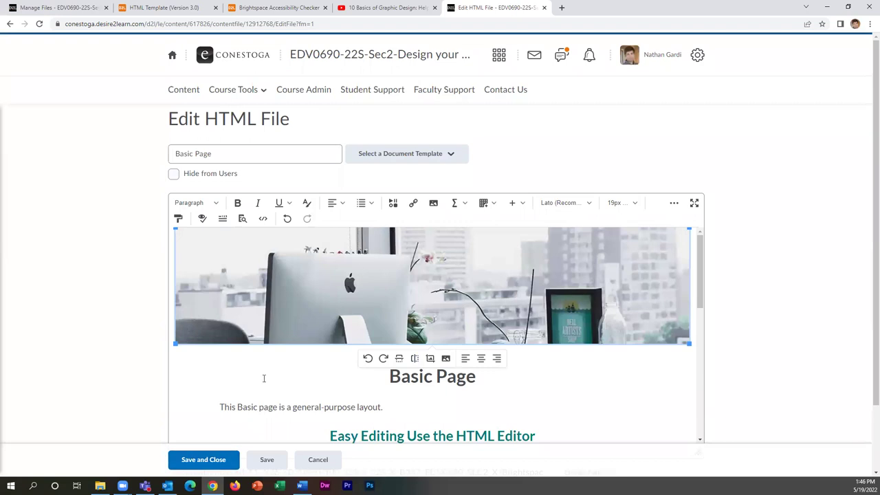
pyautogui.click(201, 459)
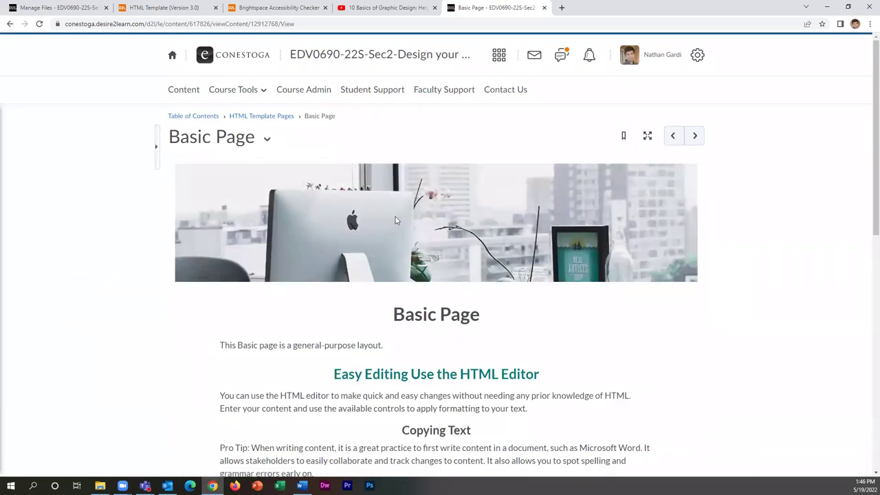
# Go to the Video Lecture template page and open it for HTML editing
pyautogui.click(694, 136)
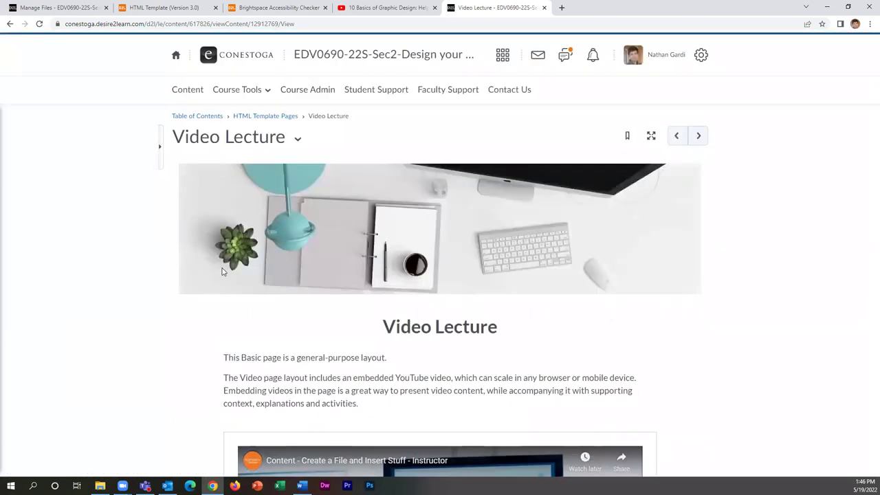
pyautogui.click(300, 140)
pyautogui.click(323, 195)
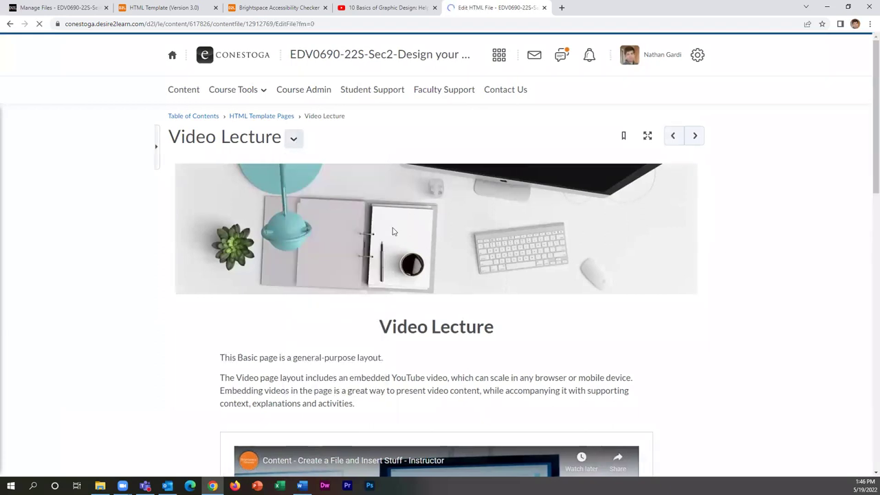
# Change the Video Lecture banner's source file number to use the desktop-computer banner from the Basic Page, and save and close the page
pyautogui.click(427, 296)
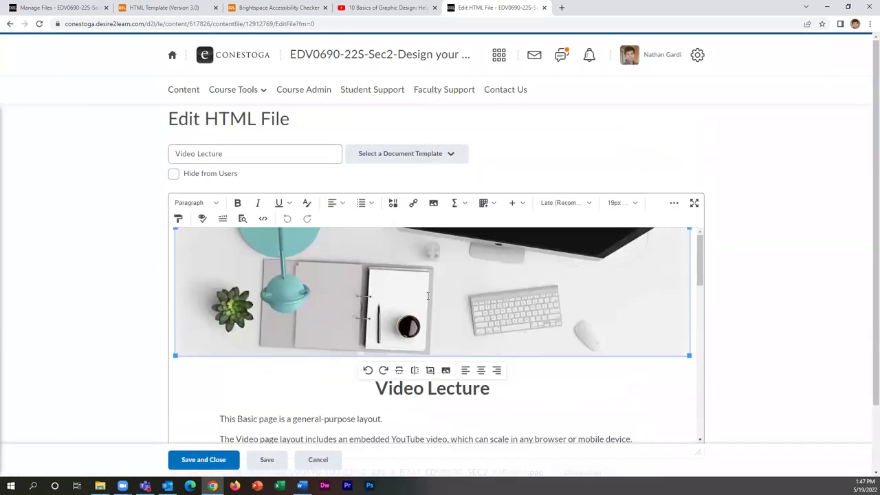
pyautogui.click(445, 370)
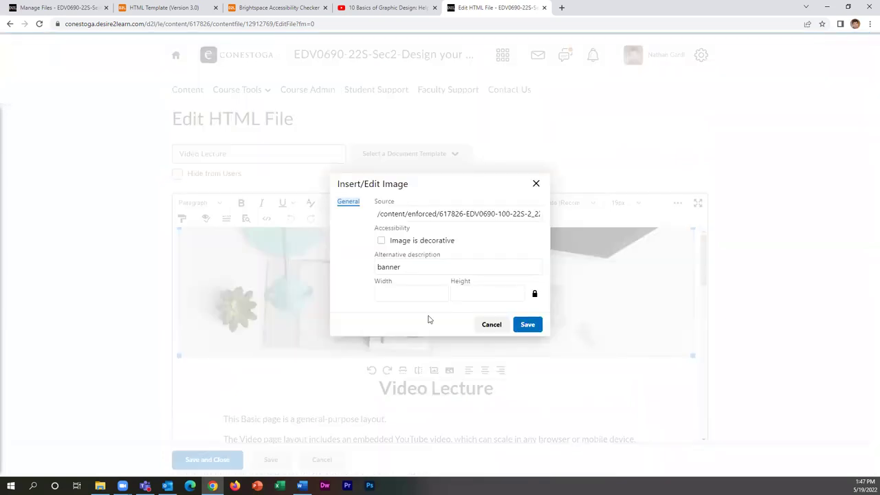
pyautogui.moveTo(515, 213)
pyautogui.mouseDown()
pyautogui.moveTo(564, 216)
pyautogui.moveTo(527, 214)
pyautogui.mouseUp()
pyautogui.click(521, 213)
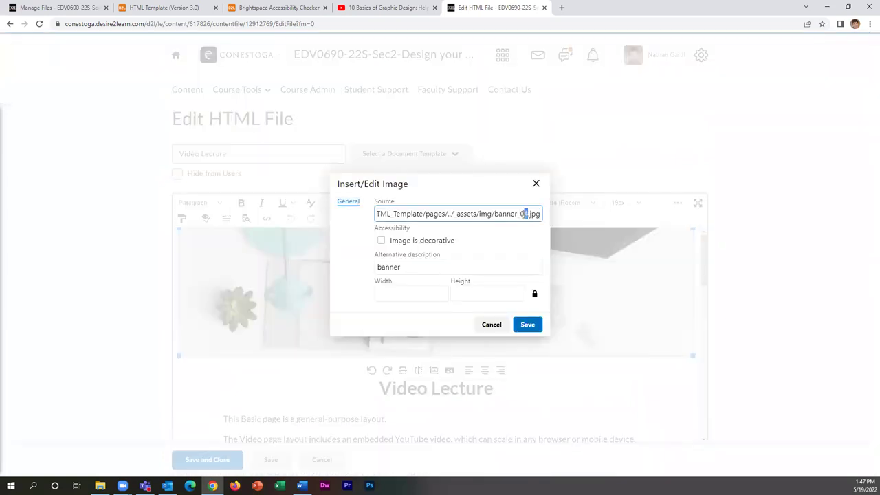
pyautogui.write('2')
pyautogui.click(527, 323)
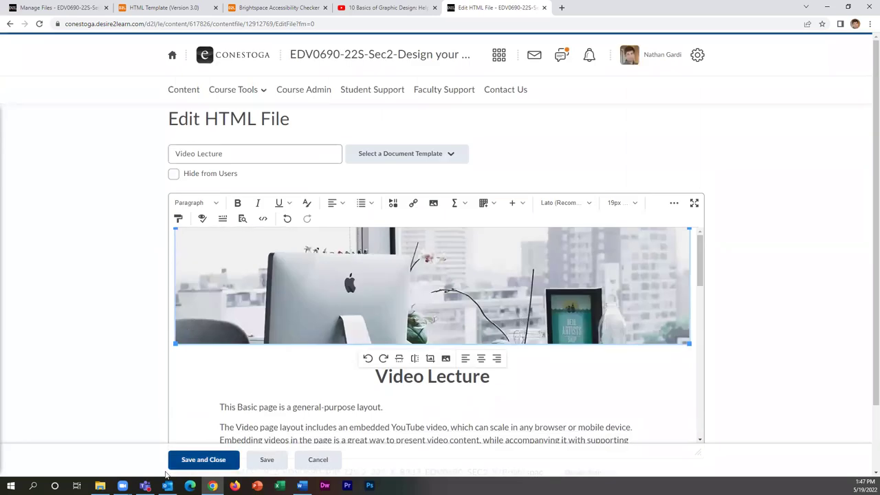
pyautogui.click(185, 454)
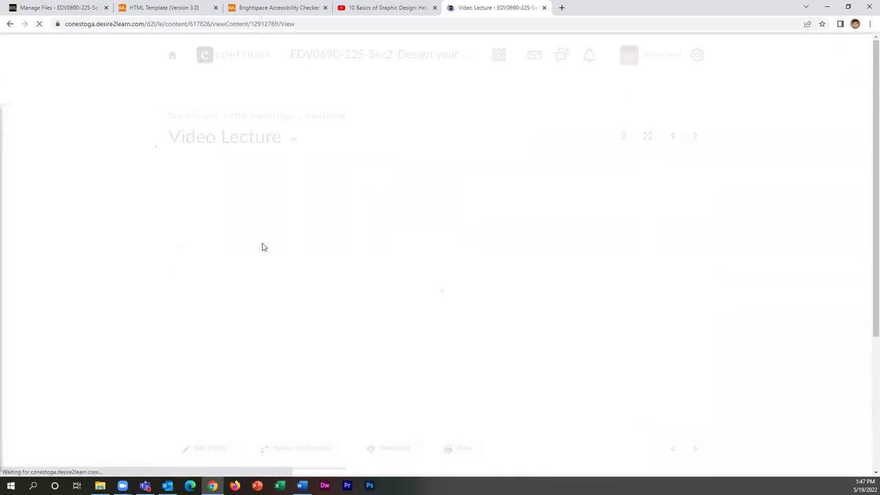
# Go back through the template pages to the Blank Page and open it for HTML editing
pyautogui.click(694, 136)
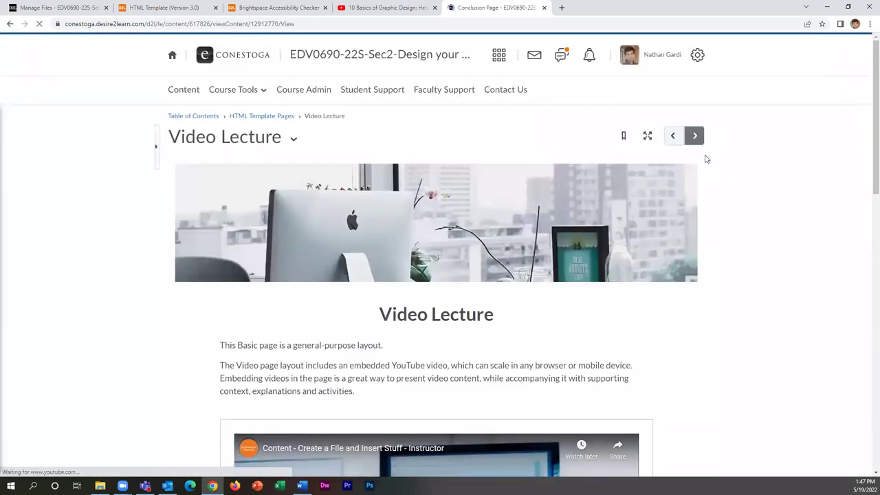
pyautogui.click(672, 136)
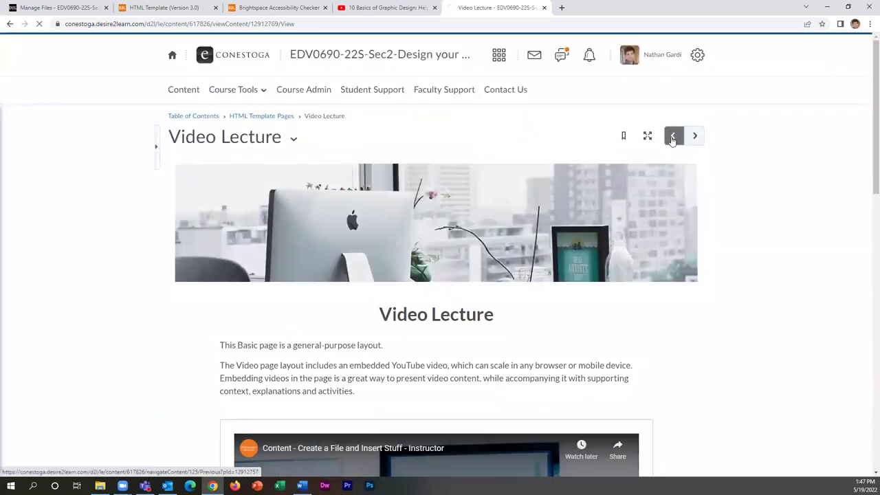
pyautogui.click(672, 138)
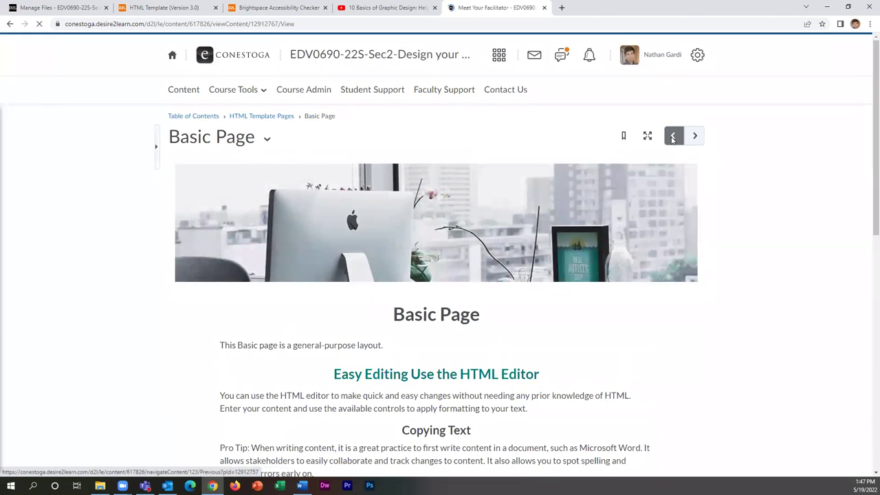
pyautogui.click(672, 138)
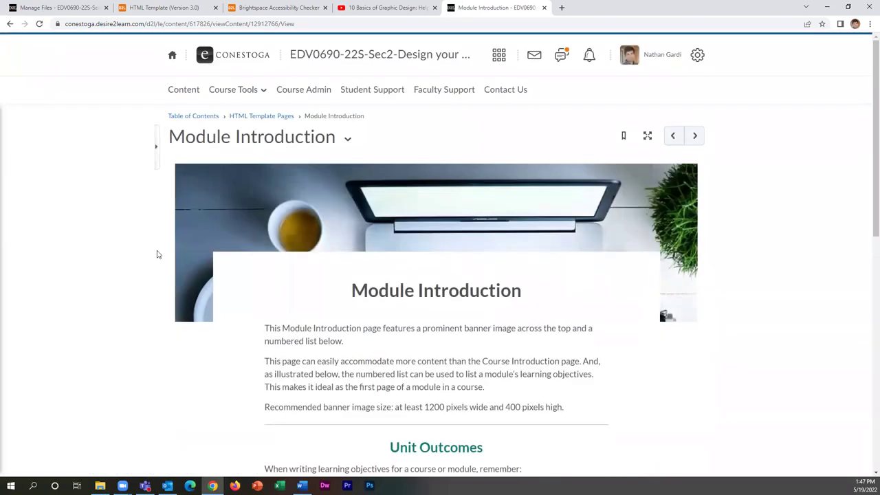
pyautogui.click(670, 136)
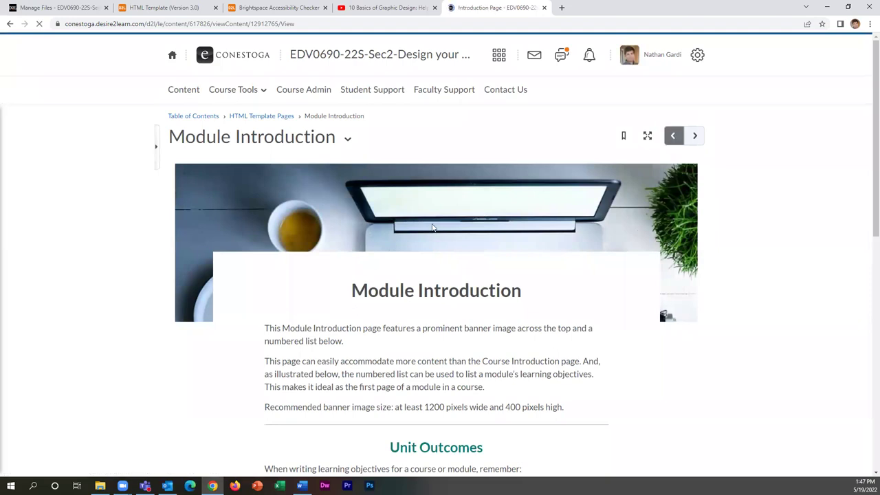
pyautogui.click(672, 135)
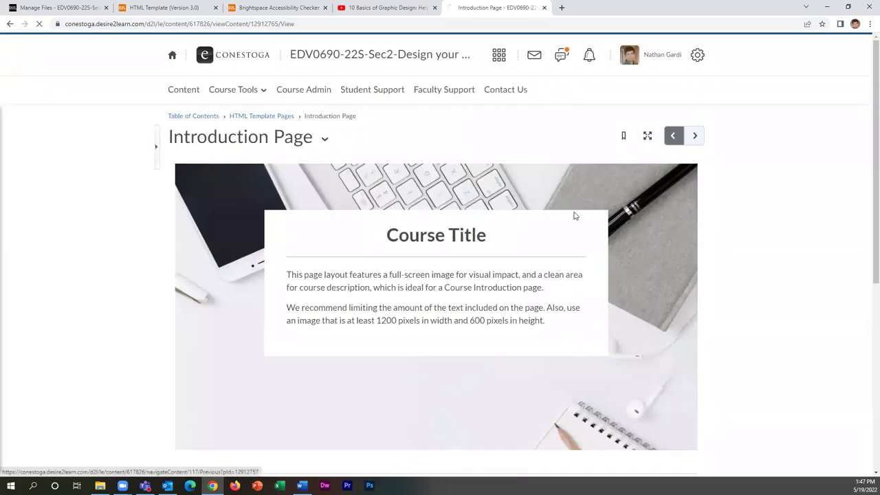
pyautogui.click(270, 139)
pyautogui.click(286, 191)
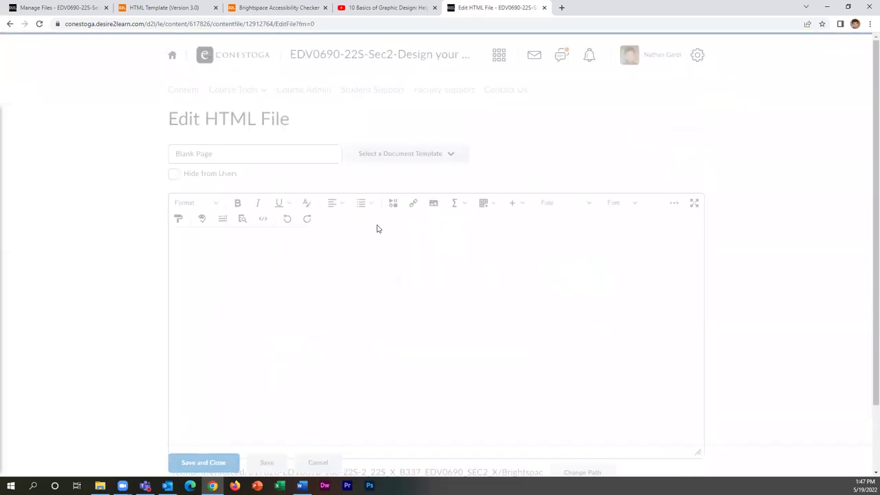
# Change the Blank Page banner's source file number to use the desktop-computer banner from the Video Lecture page, and save and close the page
pyautogui.click(635, 281)
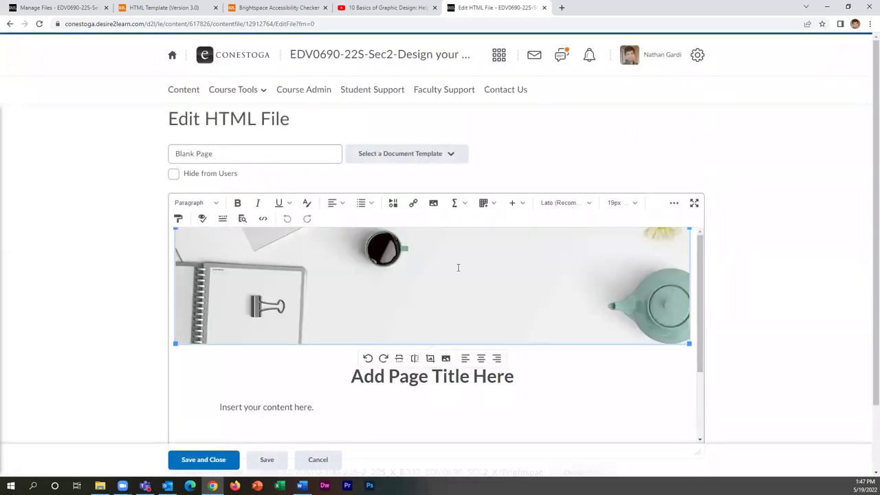
pyautogui.click(445, 358)
pyautogui.tripleClick(510, 214)
pyautogui.click(526, 214)
pyautogui.press('BackSpace')
pyautogui.write('6')
pyautogui.click(527, 324)
pyautogui.click(204, 459)
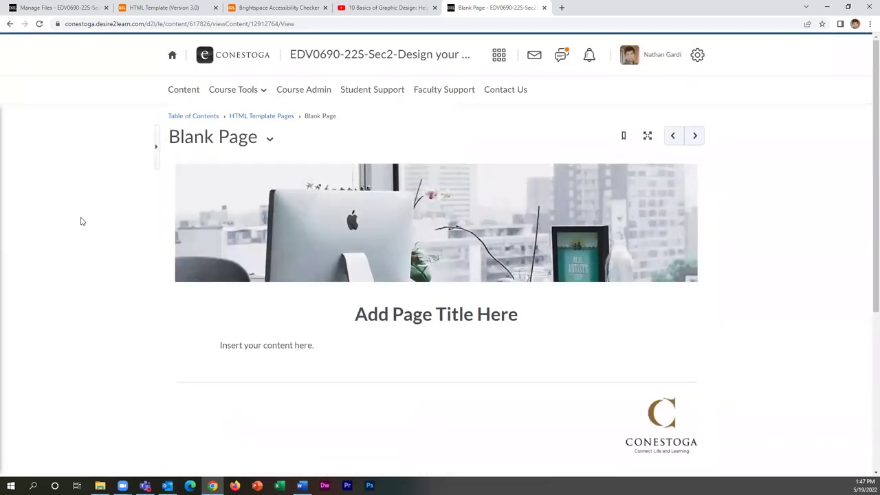
# Return to the HTML Template Pages module and review its list of template pages
pyautogui.click(236, 118)
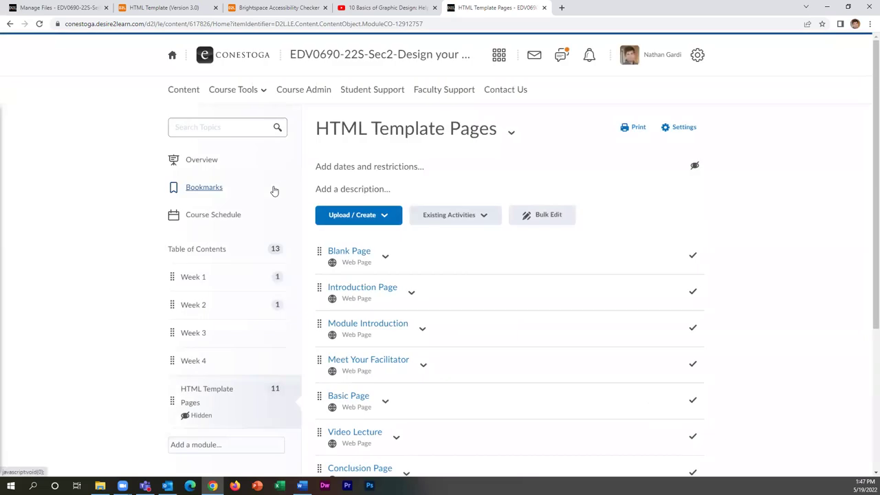
pyautogui.scroll(-3, 359, 290)
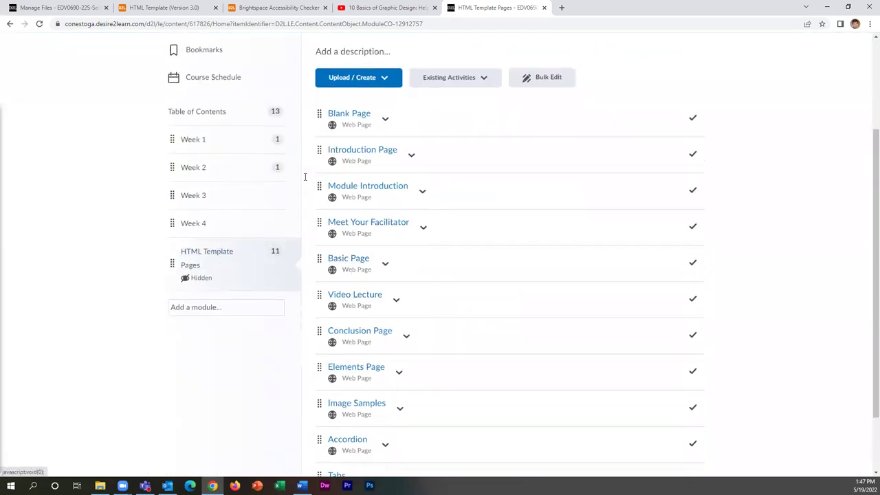
pyautogui.scroll(2, 330, 290)
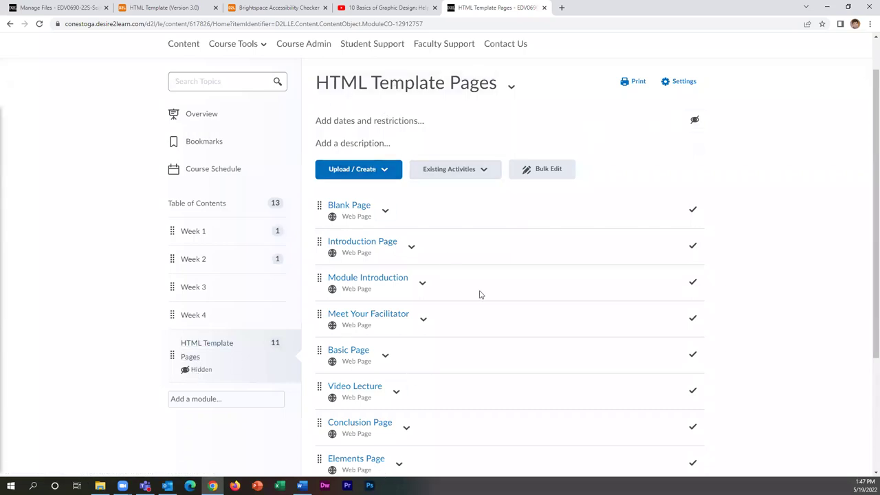
pyautogui.scroll(-2, 474, 287)
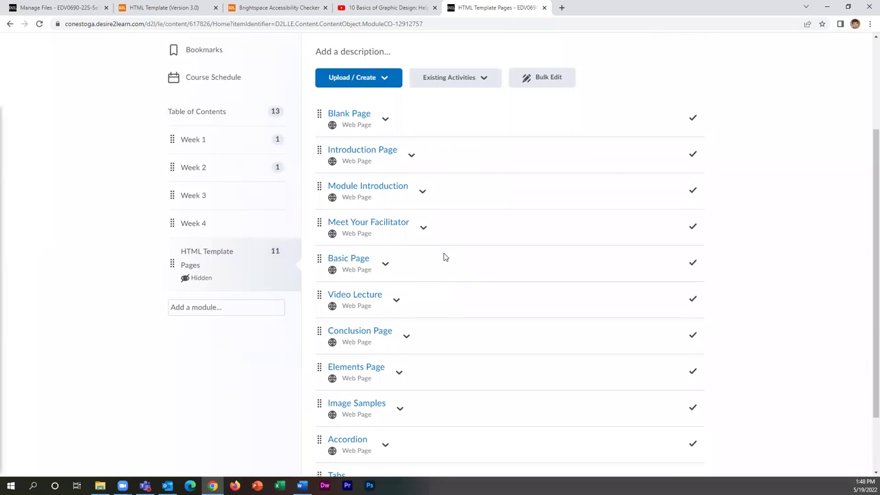
pyautogui.scroll(-2, 424, 359)
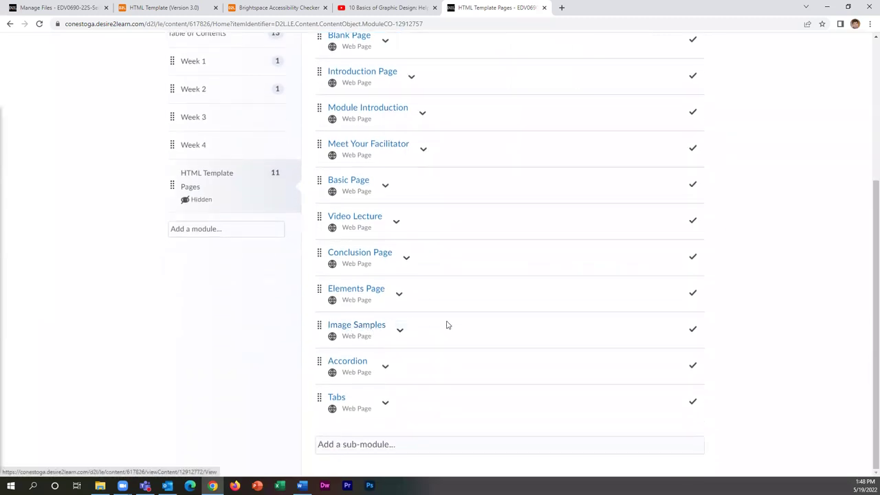
pyautogui.click(490, 330)
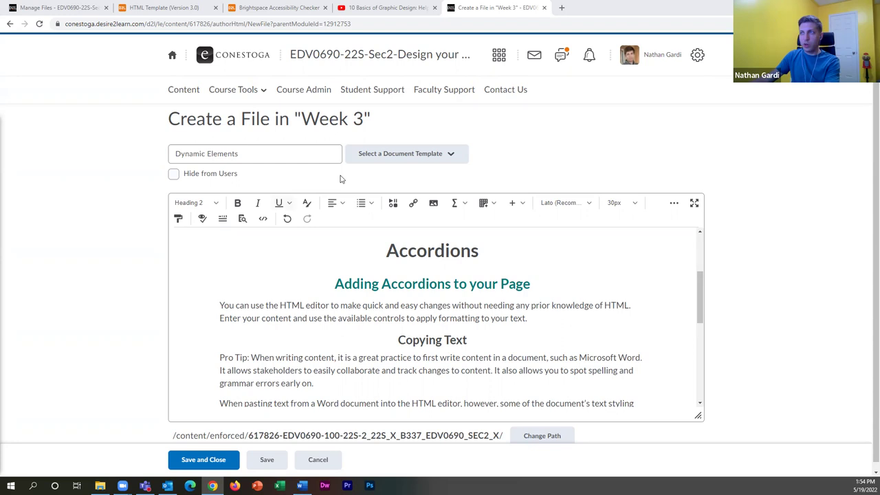
# Review the Accordions and Copying Text sections in the Dynamic Elements page draft for Week 3
pyautogui.scroll(-3, 348, 298)
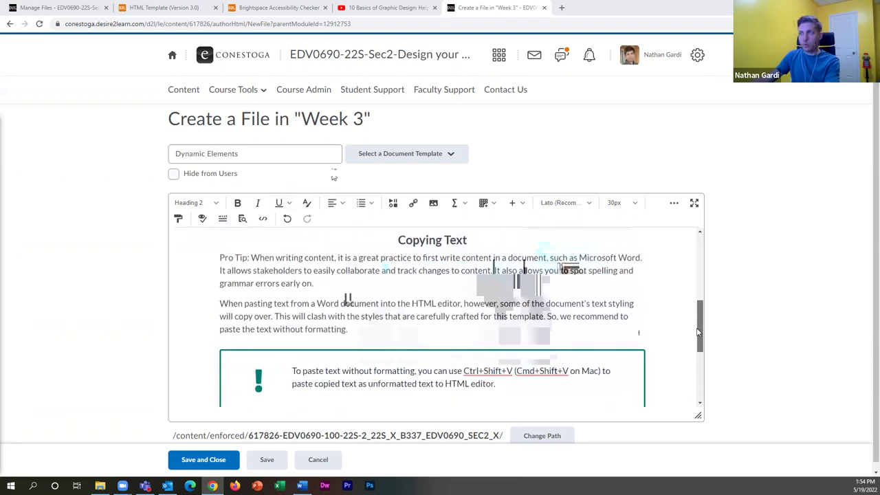
pyautogui.scroll(3, 685, 296)
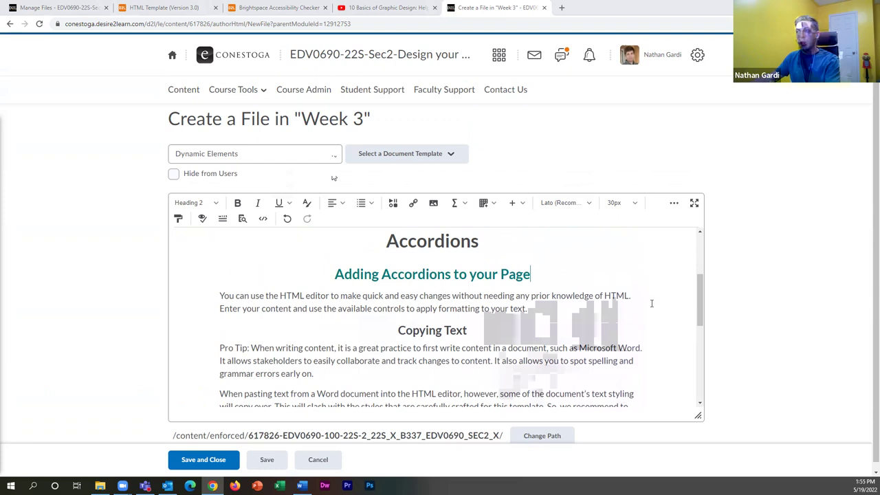
pyautogui.moveTo(700, 314)
pyautogui.mouseDown()
pyautogui.moveTo(699, 402)
pyautogui.moveTo(700, 297)
pyautogui.mouseUp()
pyautogui.moveTo(699, 296)
pyautogui.mouseDown()
pyautogui.moveTo(699, 371)
pyautogui.moveTo(697, 300)
pyautogui.mouseUp()
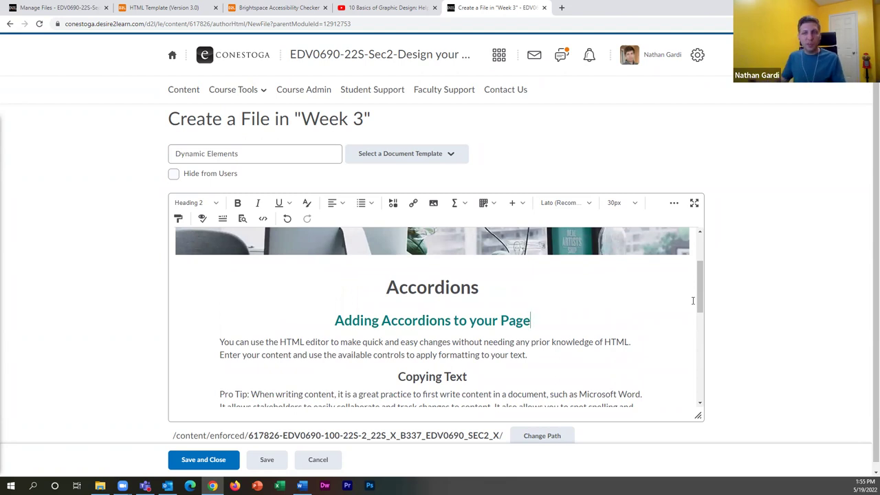
# Open the course content in a separate browser tab and go to the HTML Template Pages module, keeping the Dynamic Elements draft open
pyautogui.middleClick(183, 89)
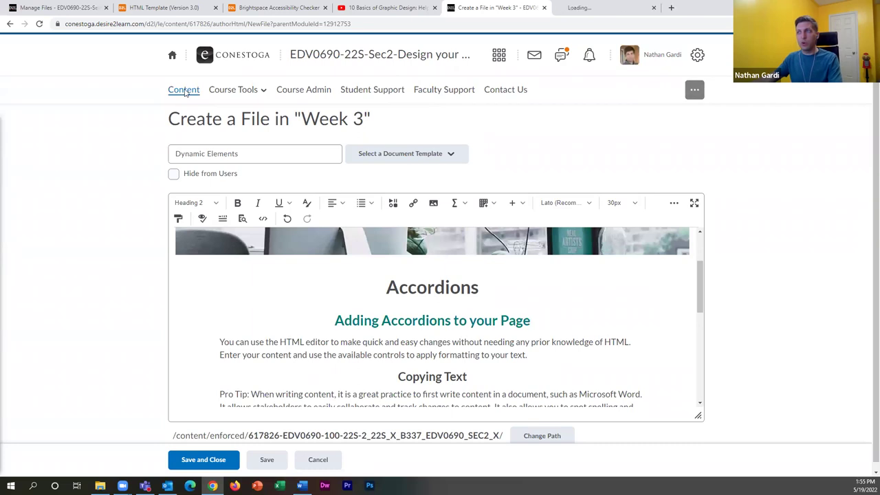
pyautogui.click(187, 157)
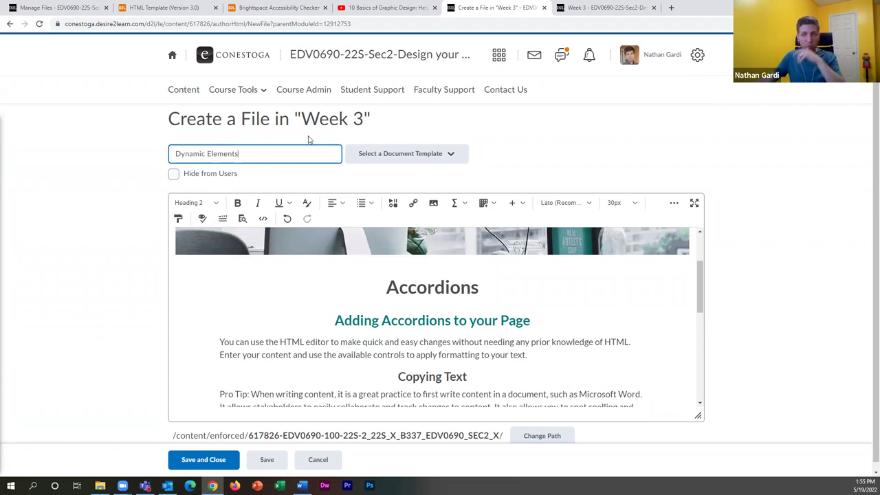
pyautogui.scroll(-10, 419, 330)
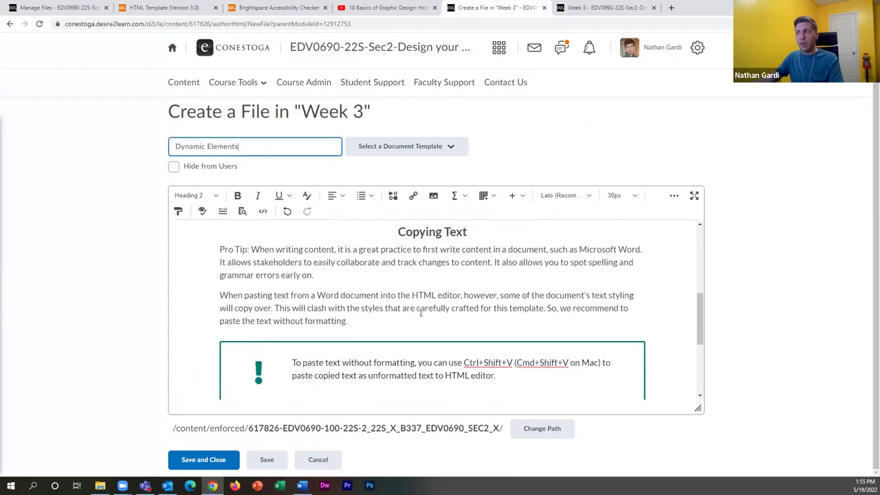
pyautogui.scroll(10, 420, 320)
pyautogui.scroll(-1, 440, 309)
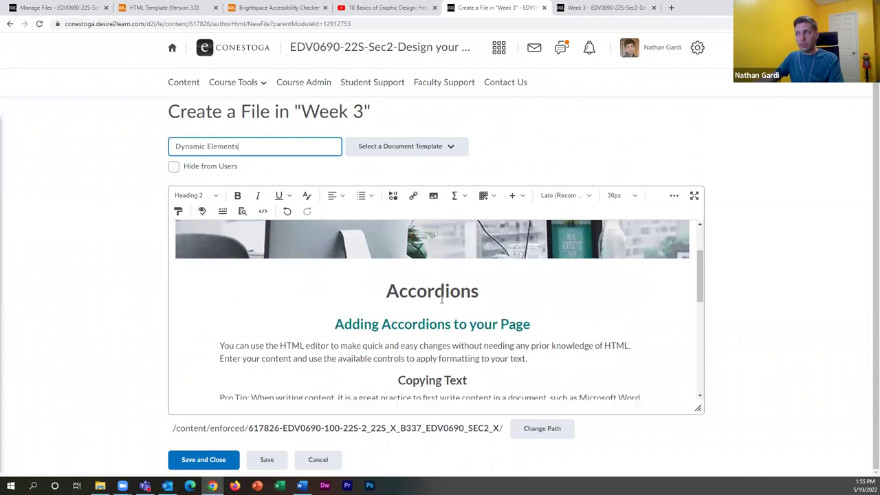
pyautogui.click(608, 8)
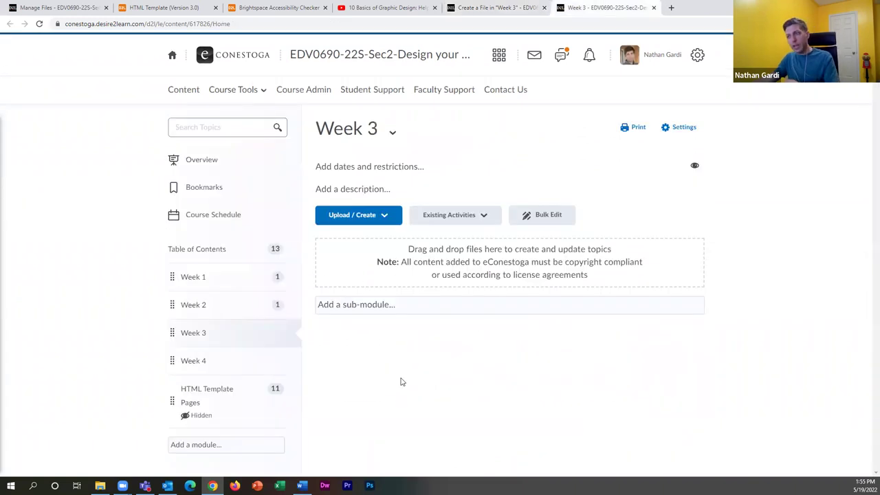
pyautogui.click(255, 390)
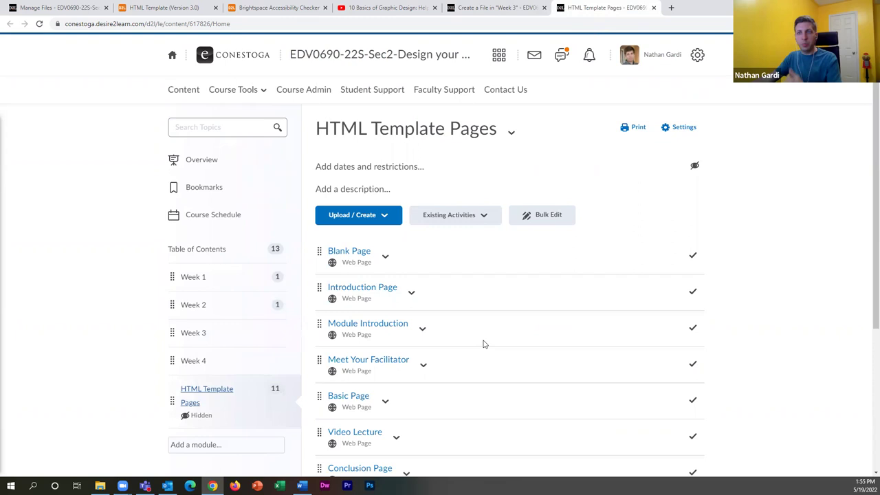
pyautogui.scroll(-3, 483, 343)
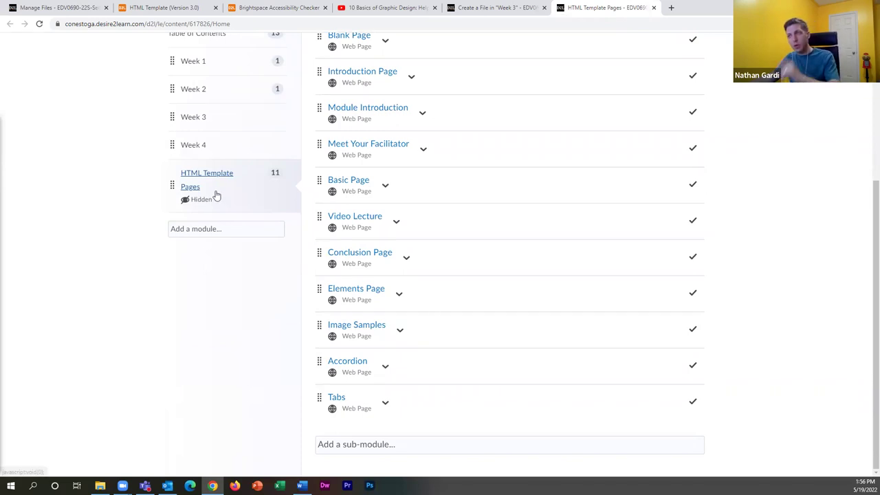
# Open the Accordion template page for HTML editing and go to the "Accordion: Group of 2" section
pyautogui.click(386, 367)
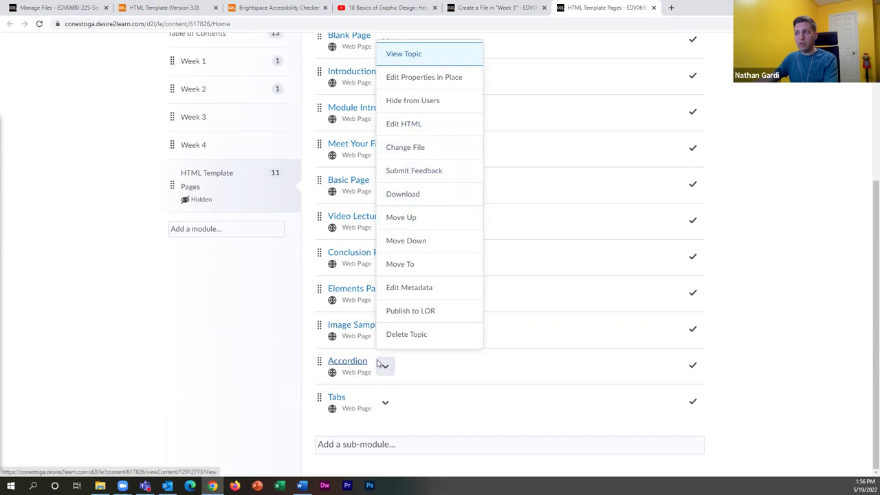
pyautogui.click(433, 126)
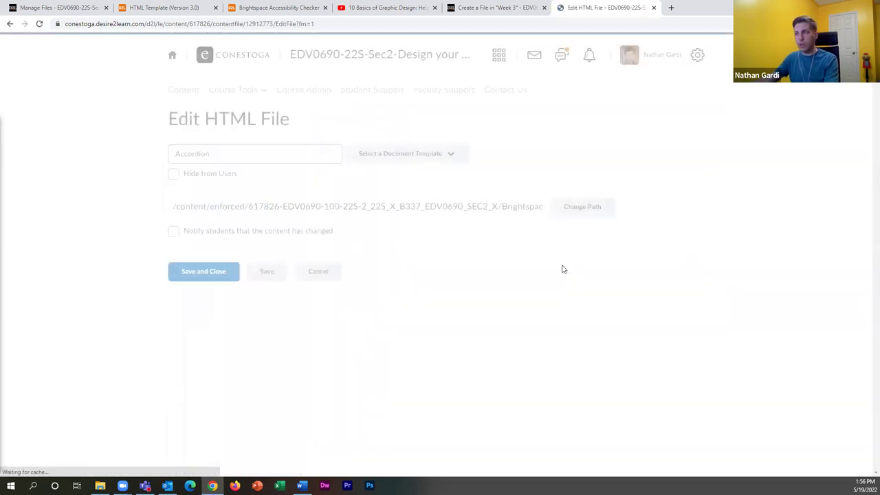
pyautogui.moveTo(699, 255); pyautogui.dragTo(696, 288)
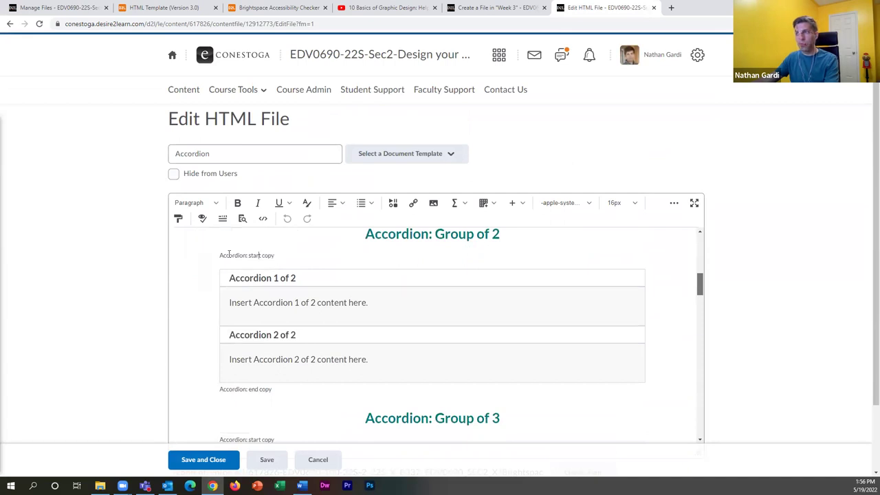
# Copy the whole Group of 2 accordion, from the "Accordion: start copy" line through the "Accordion: end copy" line
pyautogui.moveTo(219, 255); pyautogui.dragTo(272, 389)
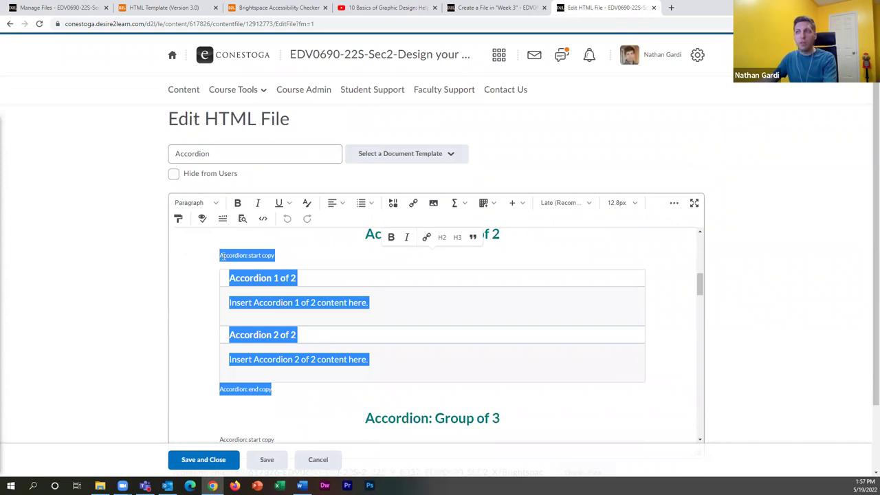
pyautogui.moveTo(222, 255); pyautogui.dragTo(272, 387)
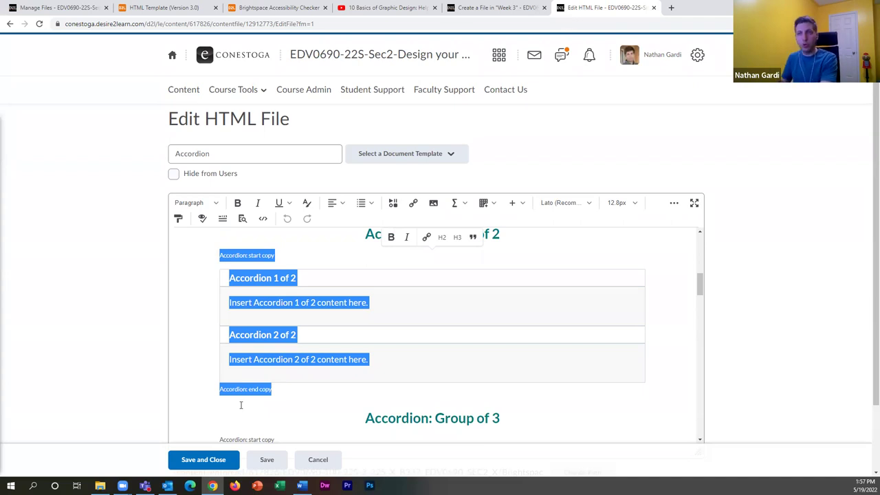
pyautogui.click(222, 254)
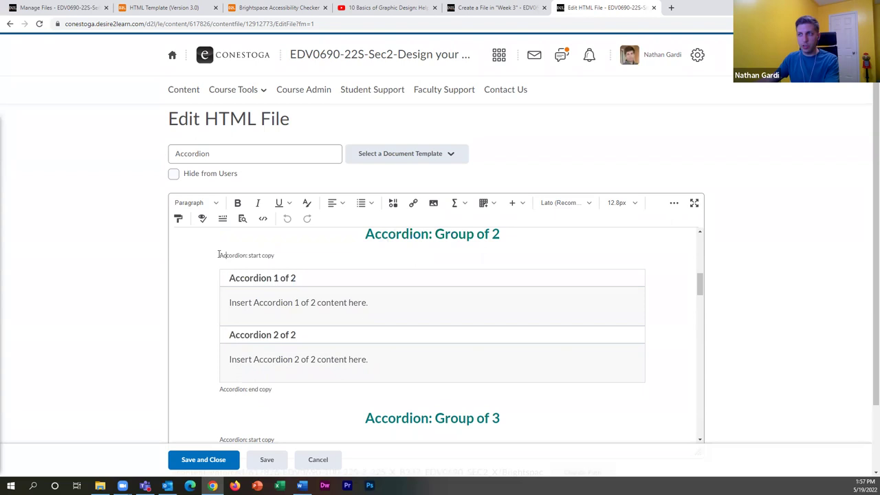
pyautogui.moveTo(219, 255); pyautogui.dragTo(271, 278)
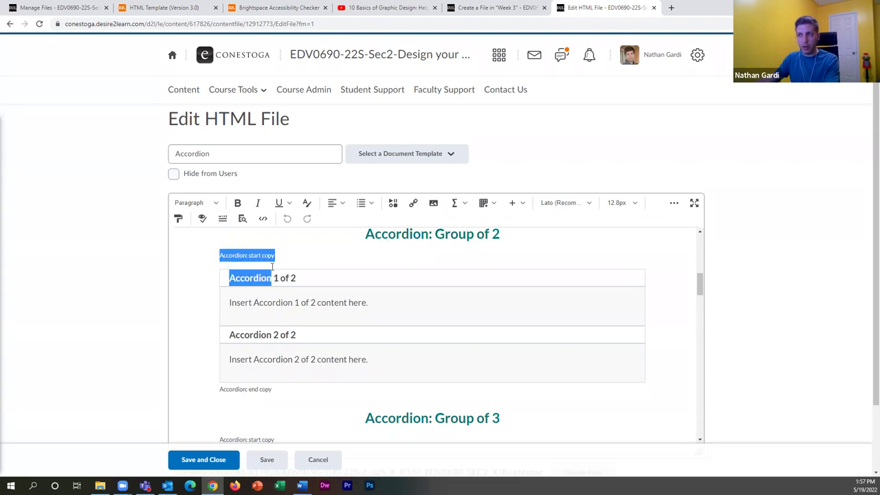
pyautogui.moveTo(220, 255); pyautogui.dragTo(274, 389)
pyautogui.hotkey('ctrl', 'c')
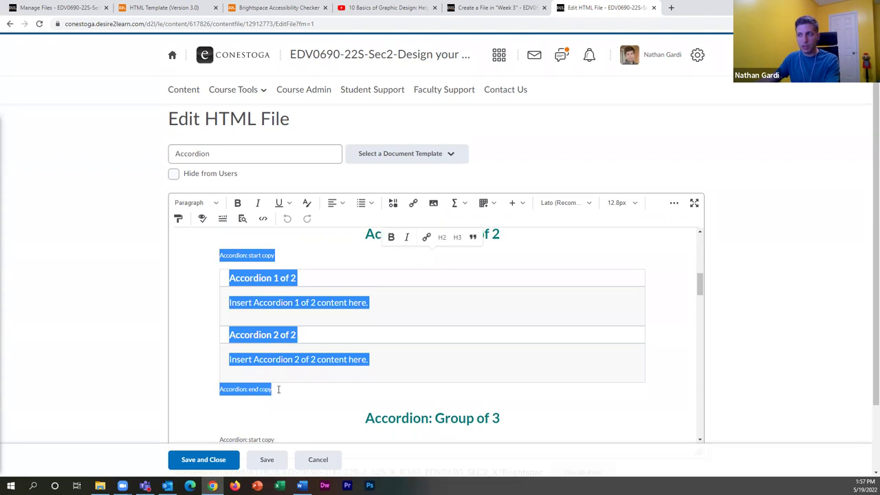
pyautogui.rightClick(247, 254)
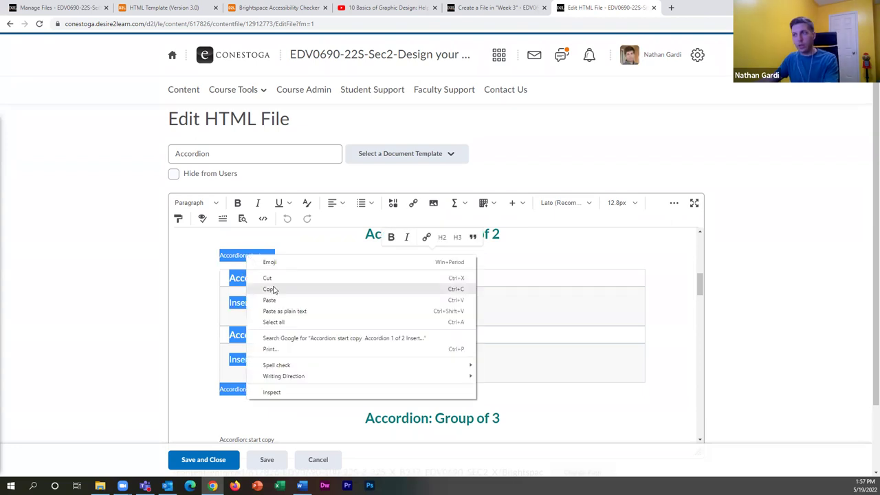
pyautogui.click(270, 289)
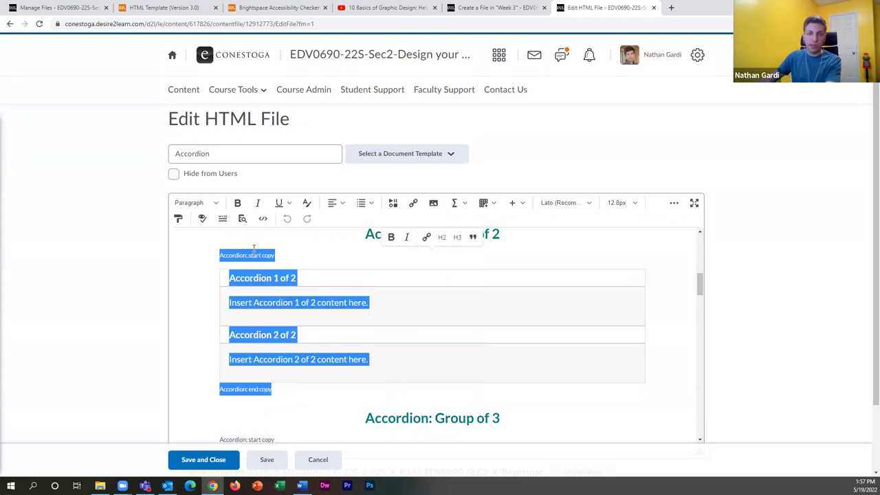
# Paste the copied accordion, keeping its formatting, on a new line below the Pro Tip paragraph in the Dynamic Elements draft
pyautogui.click(507, 9)
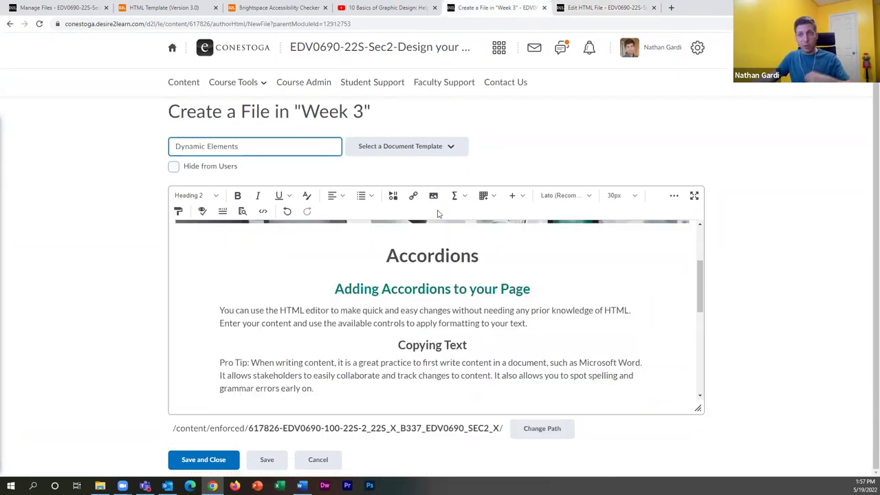
pyautogui.scroll(-1, 412, 347)
pyautogui.click(342, 342)
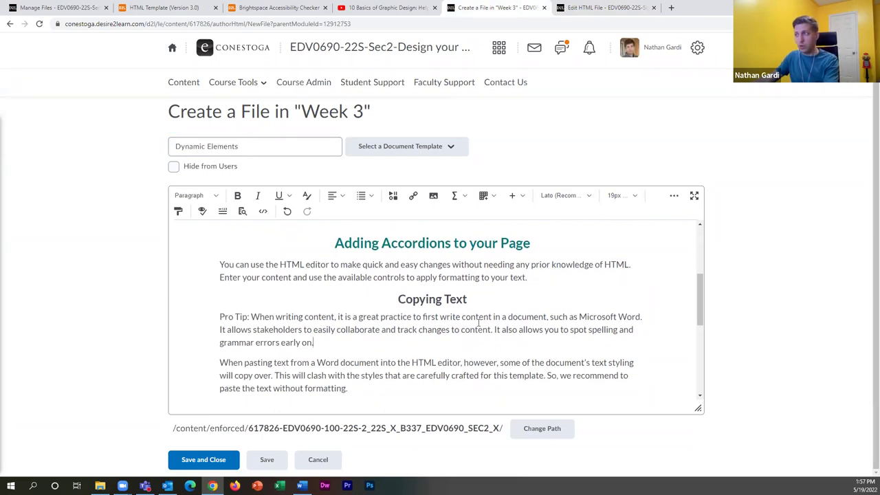
pyautogui.press('Return')
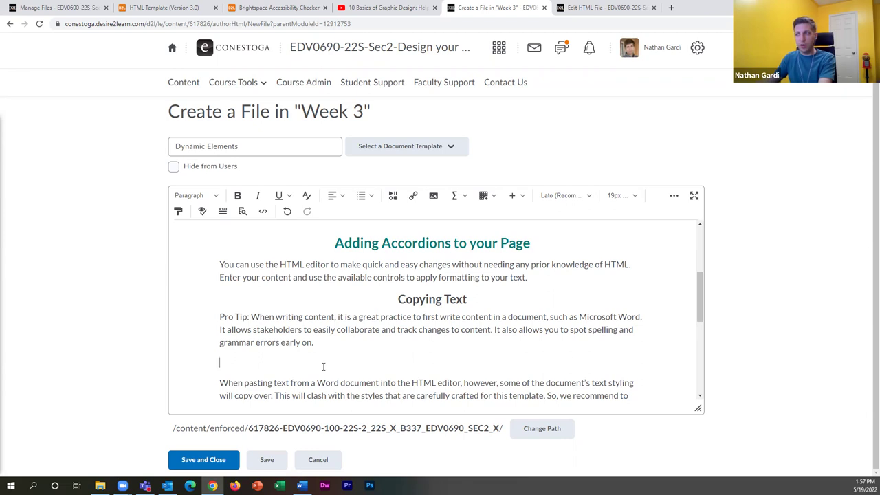
pyautogui.press('BackSpace')
pyautogui.press('Return')
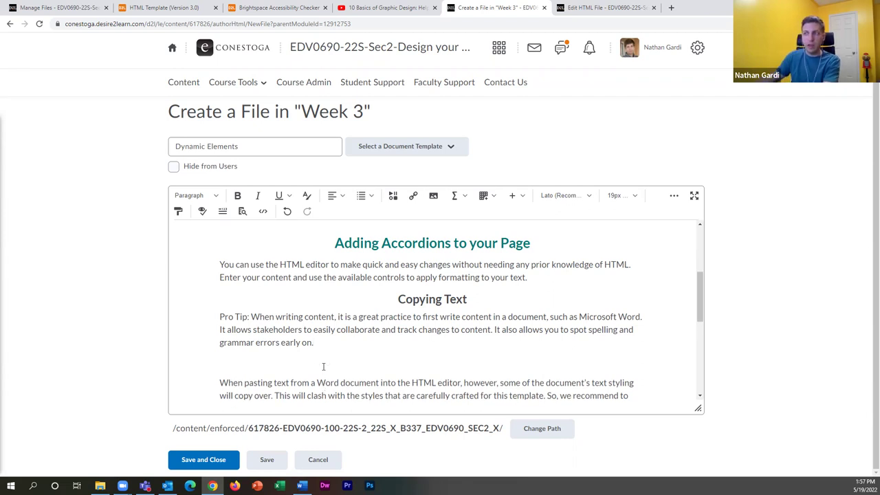
pyautogui.scroll(-1, 279, 363)
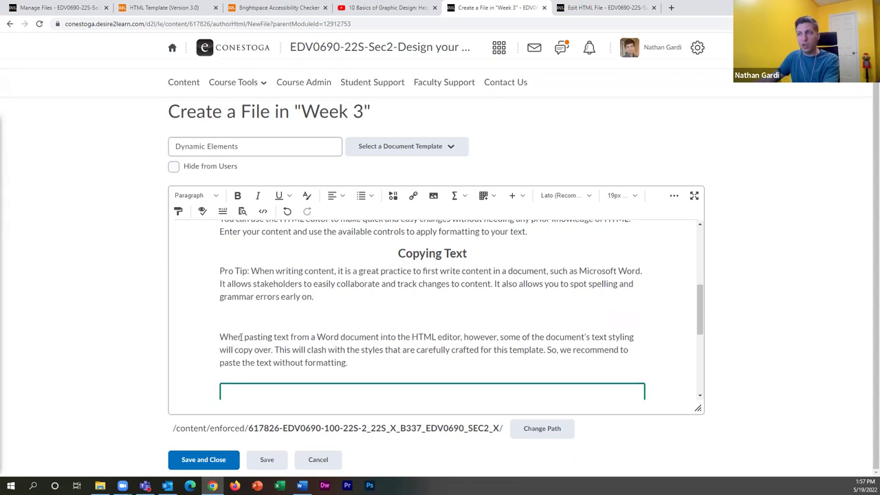
pyautogui.rightClick(223, 318)
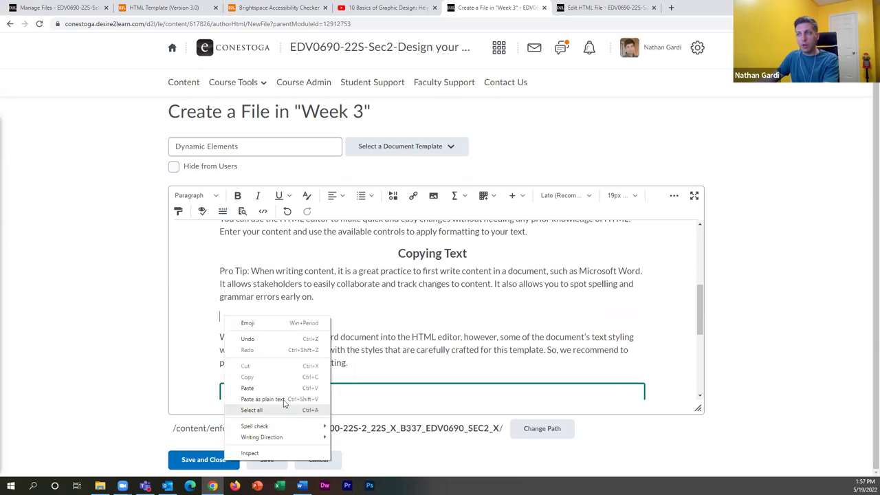
pyautogui.click(249, 388)
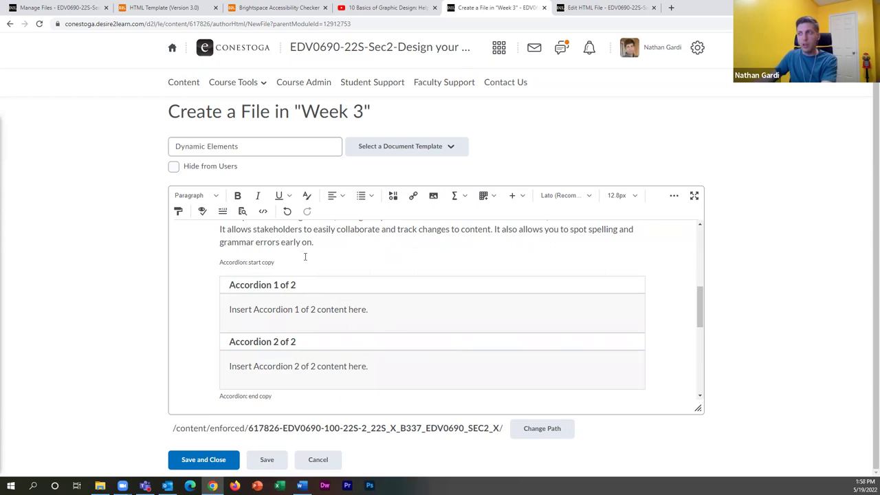
# Examine the pasted accordion's placeholder titles and content areas in the Dynamic Elements draft
pyautogui.scroll(1, 309, 257)
pyautogui.scroll(-2, 282, 285)
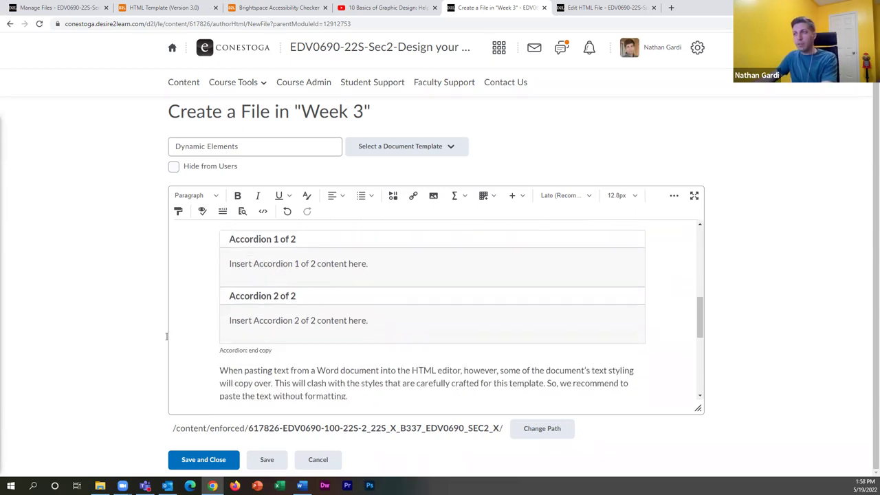
pyautogui.scroll(1, 287, 294)
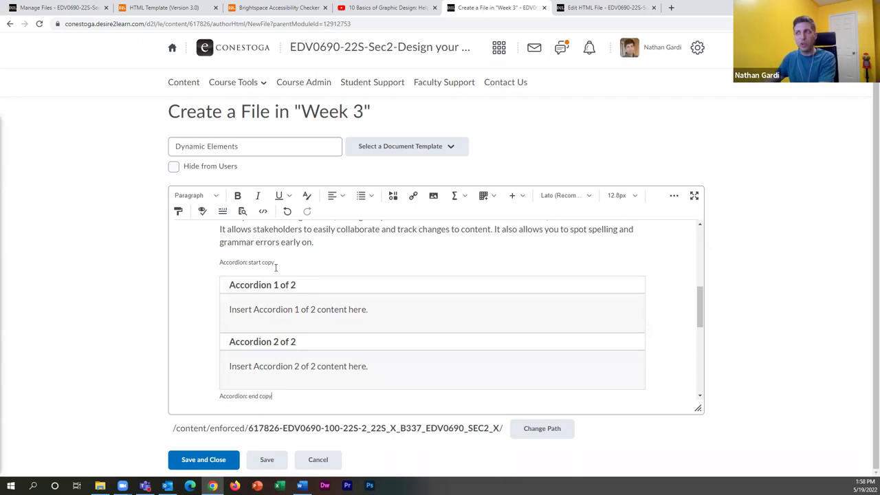
pyautogui.moveTo(297, 284); pyautogui.dragTo(218, 286)
pyautogui.click(375, 308)
pyautogui.moveTo(375, 309); pyautogui.dragTo(229, 310)
pyautogui.click(282, 310)
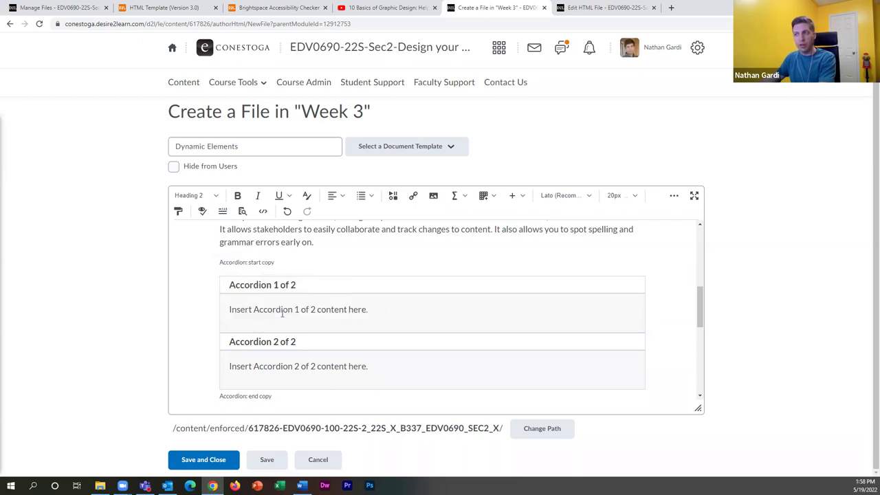
pyautogui.moveTo(378, 308); pyautogui.dragTo(228, 310)
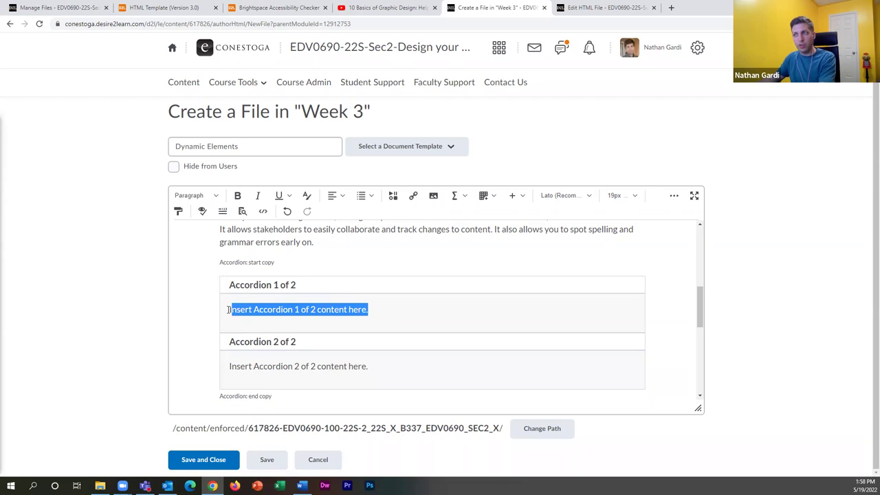
# Delete the "Accordion: start copy" line above the pasted accordion, including its empty paragraph
pyautogui.moveTo(228, 309); pyautogui.dragTo(279, 262)
pyautogui.press('BackSpace')
pyautogui.press('BackSpace')
pyautogui.press('BackSpace')
pyautogui.press('BackSpace')
pyautogui.press('BackSpace')
pyautogui.press('BackSpace')
pyautogui.press('BackSpace')
pyautogui.press('BackSpace')
pyautogui.press('BackSpace')
pyautogui.press('BackSpace')
pyautogui.press('BackSpace')
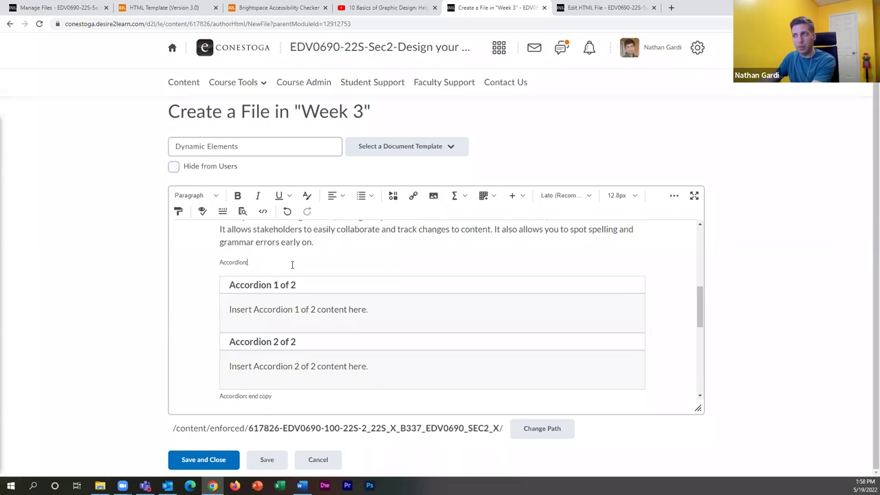
pyautogui.press('BackSpace')
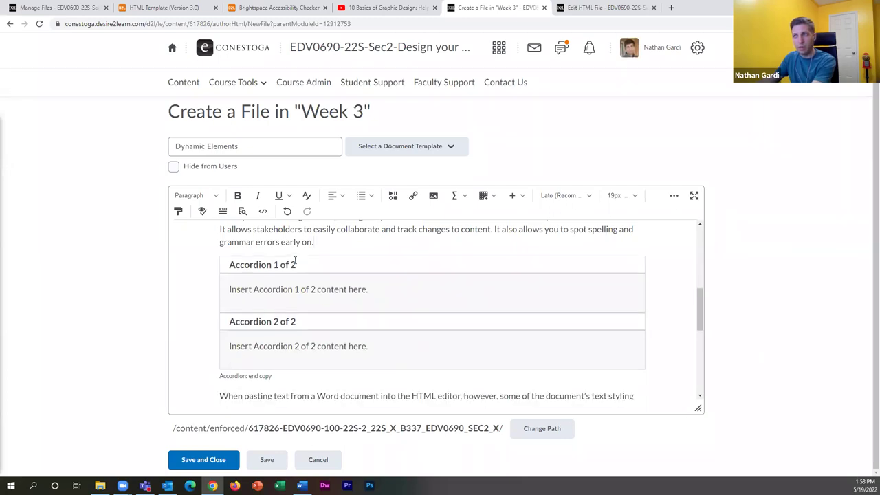
# Delete the "Accordion: end copy" text below the pasted accordion
pyautogui.click(219, 375)
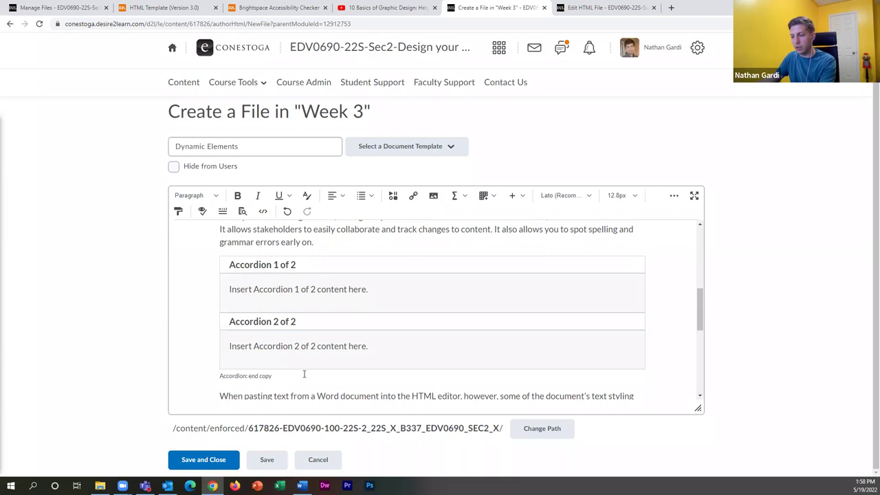
pyautogui.press('Delete')
pyautogui.press('Delete')
pyautogui.press('Delete')
pyautogui.press('Delete')
pyautogui.press('Delete')
pyautogui.press('Delete')
pyautogui.press('Delete')
pyautogui.press('Delete')
pyautogui.press('Delete')
pyautogui.press('Delete')
pyautogui.press('Delete')
pyautogui.press('Delete')
pyautogui.press('Delete')
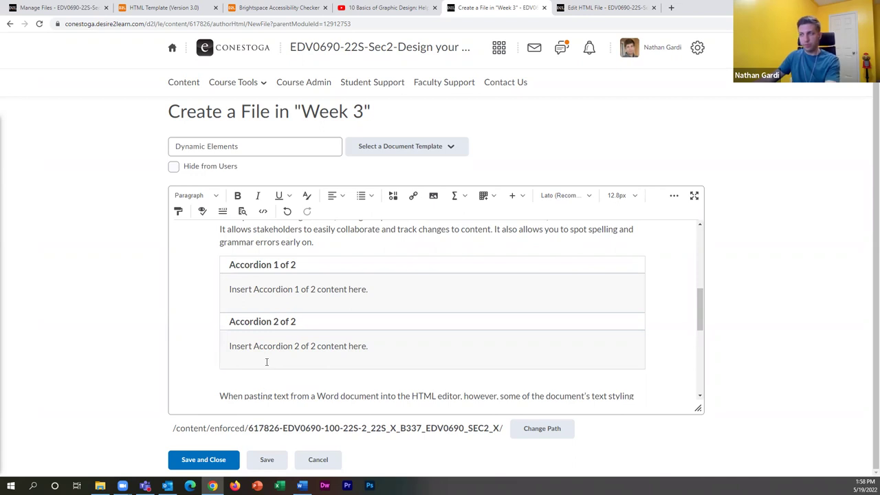
# Replace the first accordion's title with "Copy" and its placeholder content with "CTRL + C"
pyautogui.moveTo(296, 265); pyautogui.dragTo(229, 265)
pyautogui.write('Copy')
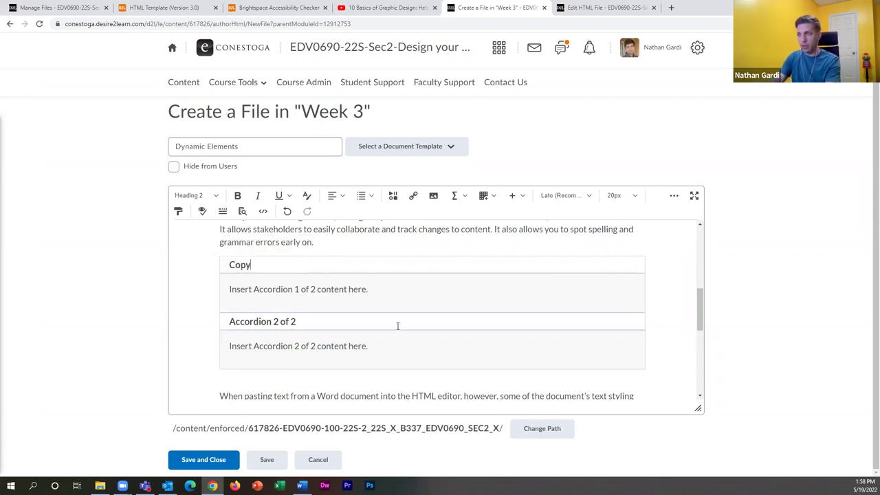
pyautogui.moveTo(368, 288); pyautogui.dragTo(230, 289)
pyautogui.write('CTRL + C')
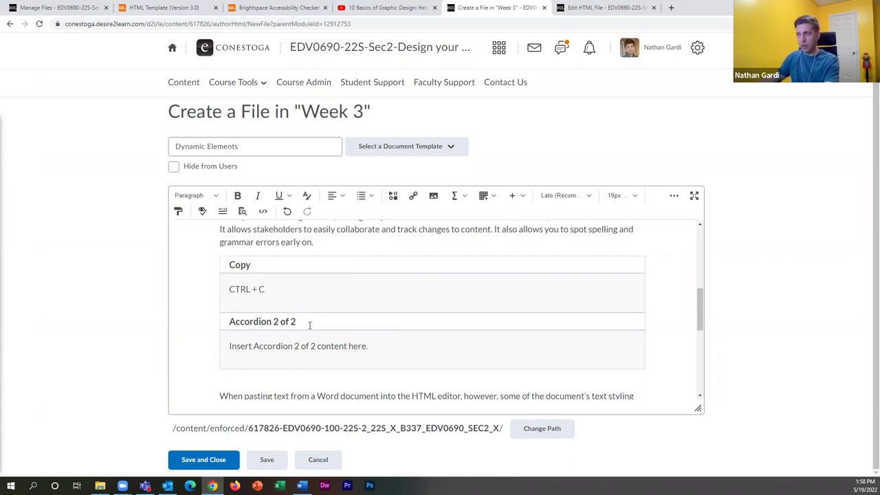
# Replace the second accordion's title with "Paste" and its content with "CTRL + V", and save and close the page
pyautogui.moveTo(310, 325); pyautogui.dragTo(229, 321)
pyautogui.write('Paste')
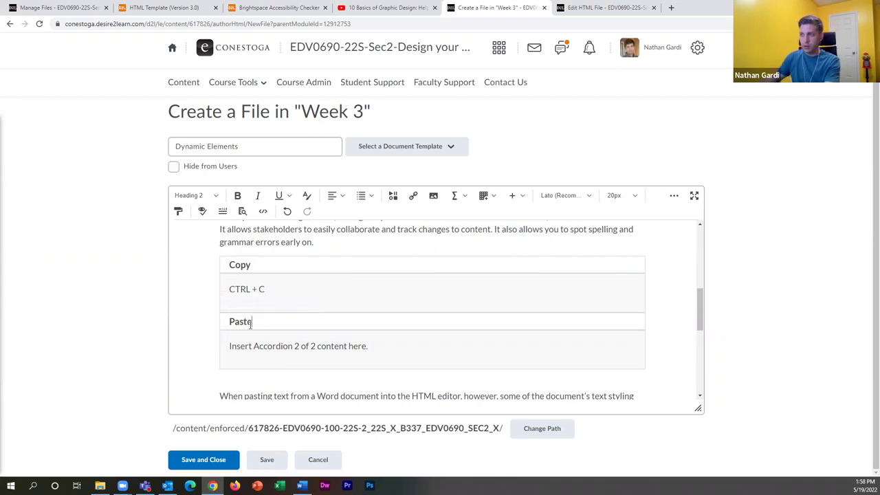
pyautogui.moveTo(397, 350); pyautogui.dragTo(229, 345)
pyautogui.write('CTRL + V')
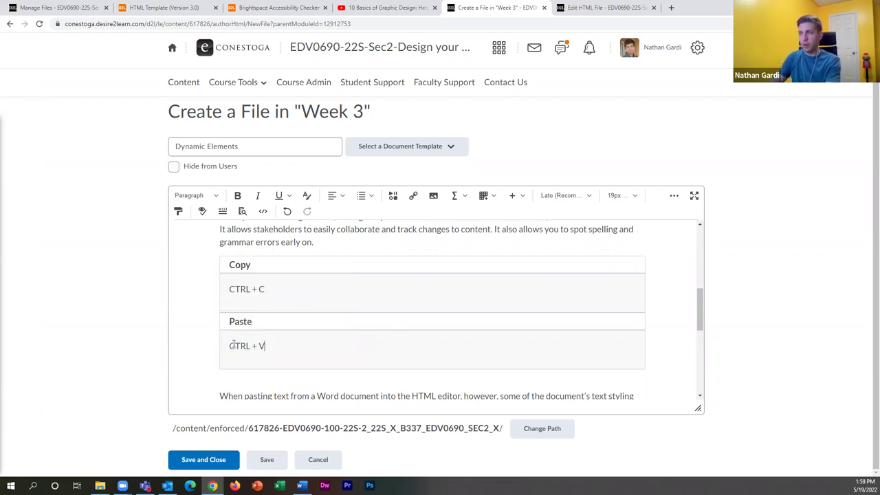
pyautogui.click(199, 458)
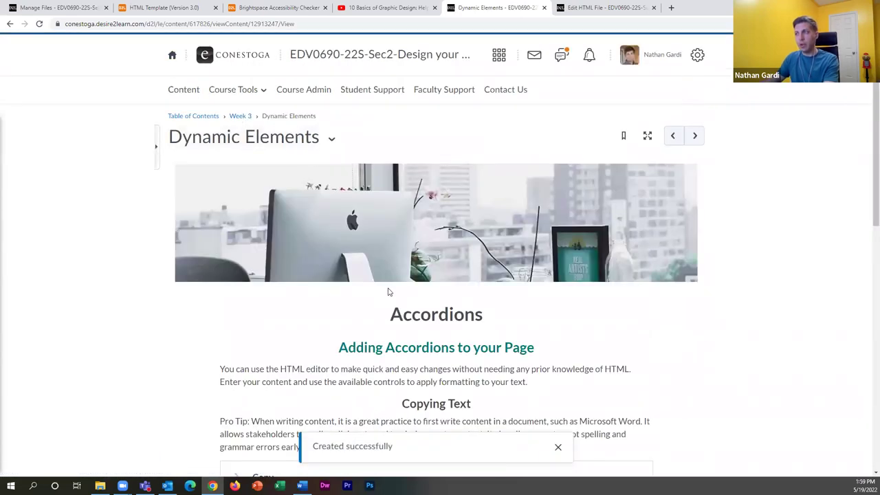
# Test the Copy and Paste accordions on the published Dynamic Elements page by expanding and collapsing them
pyautogui.scroll(-2, 387, 289)
pyautogui.scroll(-2, 385, 240)
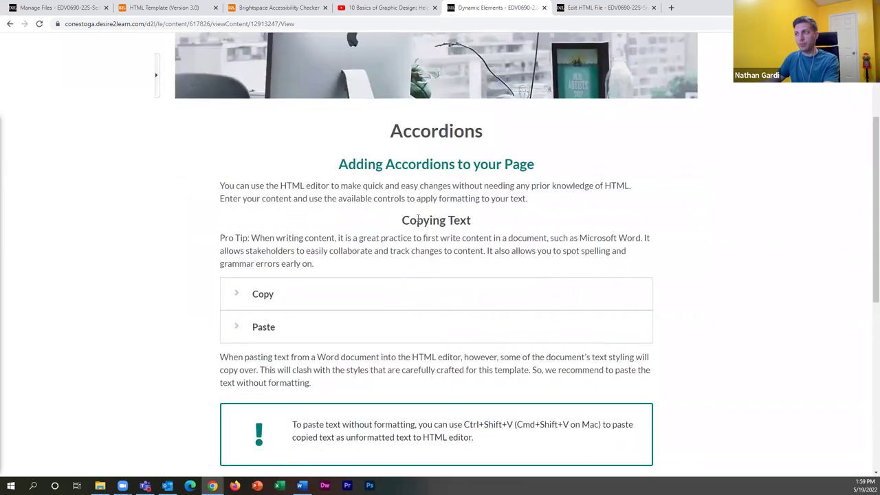
pyautogui.moveTo(340, 162); pyautogui.dragTo(566, 184)
pyautogui.click(398, 239)
pyautogui.click(263, 294)
pyautogui.click(269, 343)
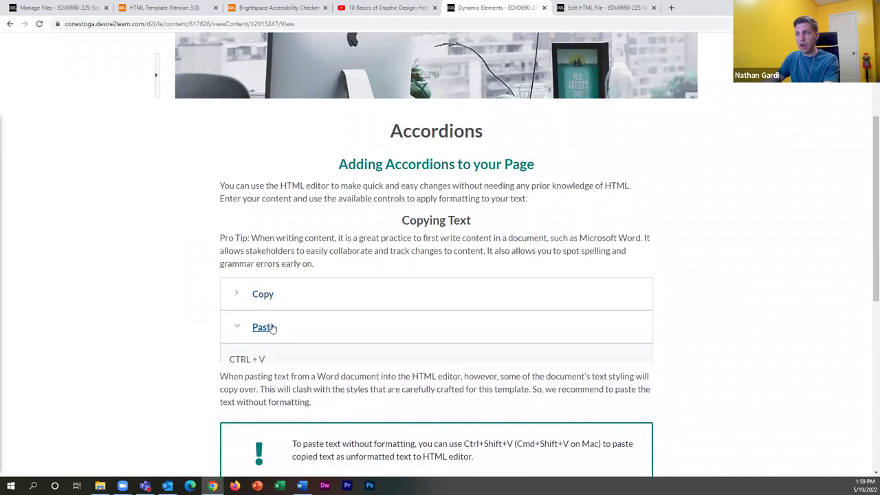
pyautogui.scroll(-1, 263, 275)
pyautogui.click(262, 275)
pyautogui.click(270, 248)
pyautogui.click(306, 248)
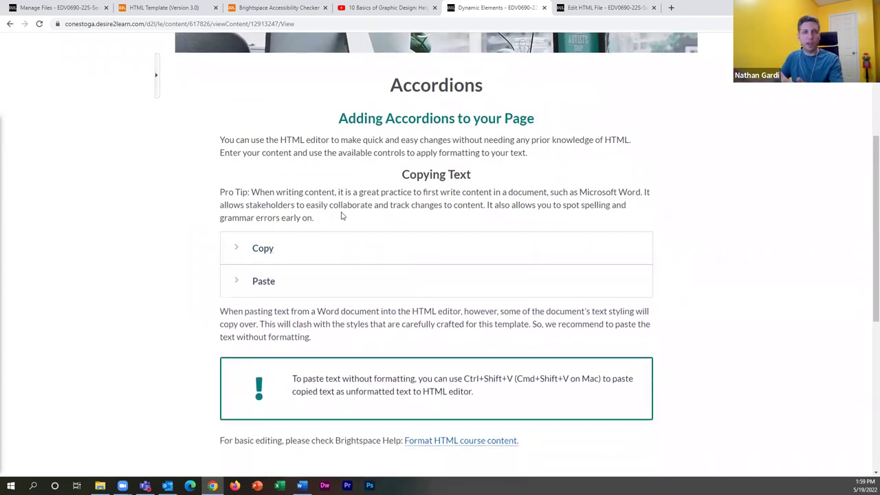
pyautogui.click(315, 238)
pyautogui.click(353, 253)
# Reopen the Dynamic Elements page for HTML editing and go to the Copy and Paste accordions
pyautogui.scroll(5, 345, 206)
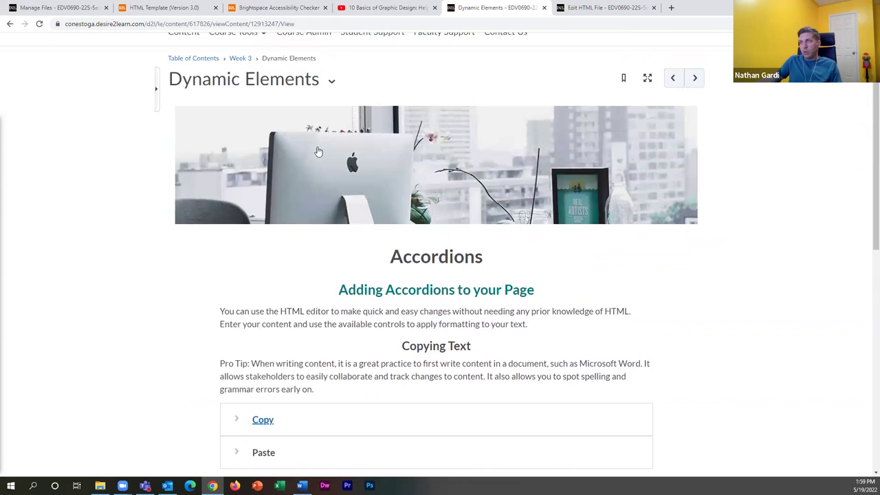
pyautogui.click(330, 138)
pyautogui.click(346, 190)
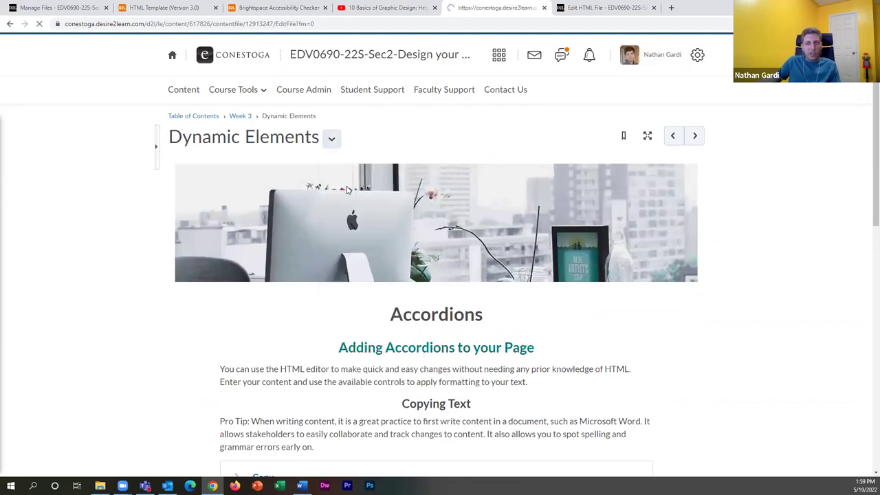
pyautogui.scroll(-10, 385, 265)
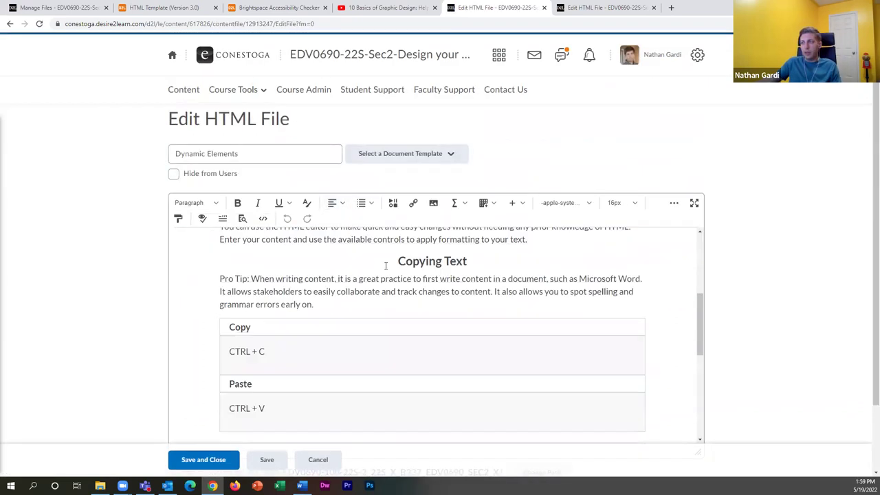
pyautogui.scroll(1, 302, 269)
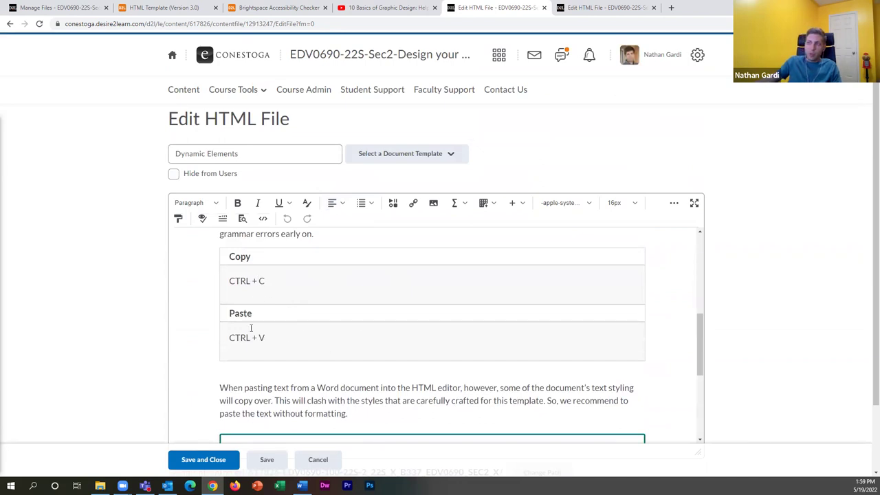
pyautogui.scroll(1, 253, 357)
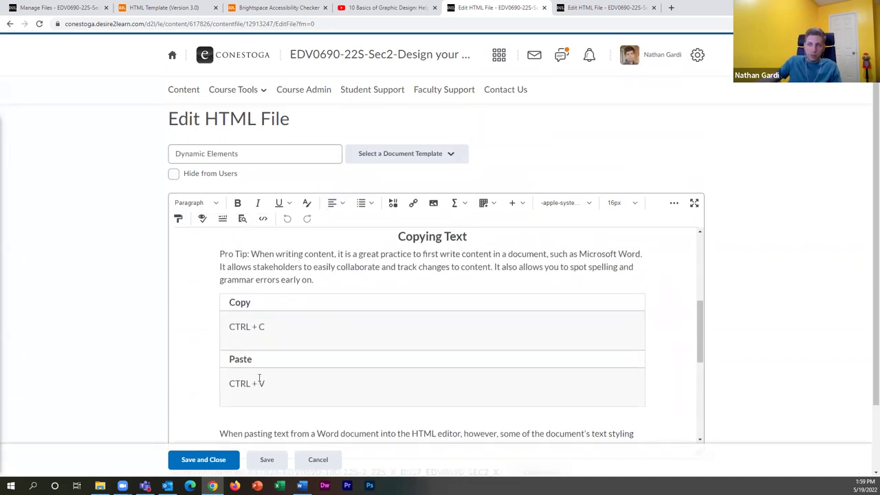
# Select the three-part accordion with its start and end markers on the Accordion page, and save and close the Dynamic Elements page
pyautogui.click(281, 397)
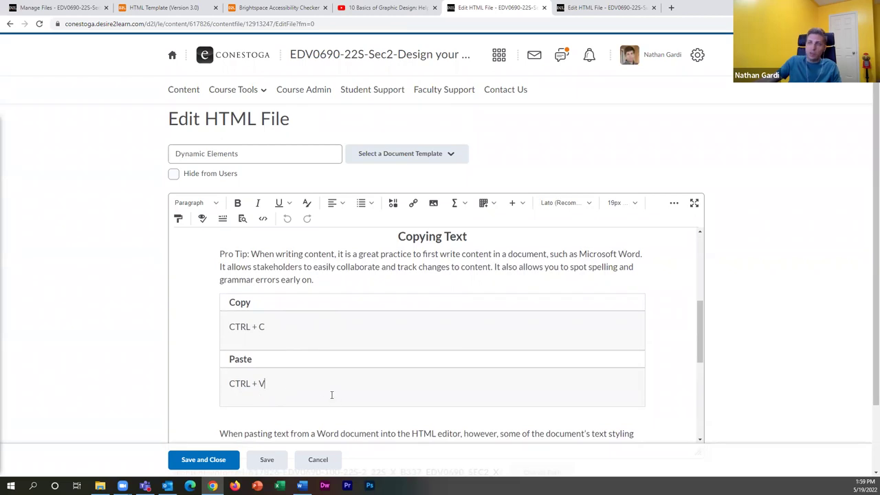
pyautogui.click(589, 7)
pyautogui.scroll(-3, 433, 283)
pyautogui.moveTo(245, 390); pyautogui.dragTo(191, 256)
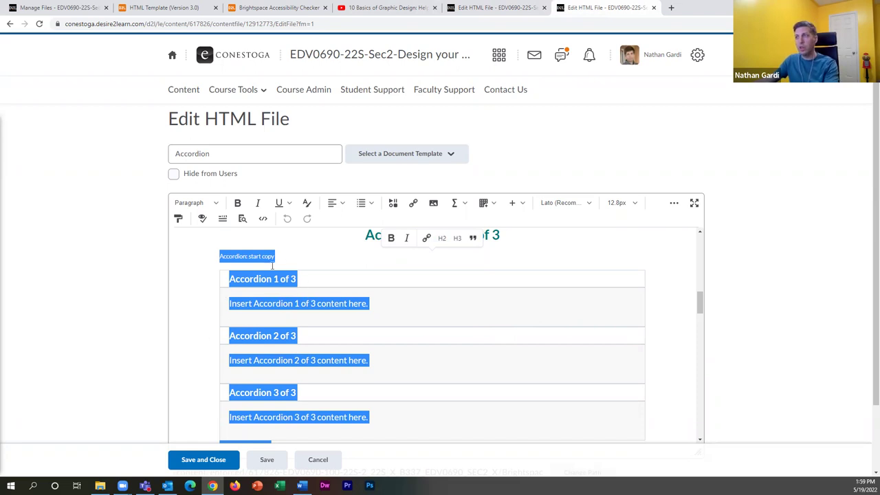
pyautogui.click(481, 7)
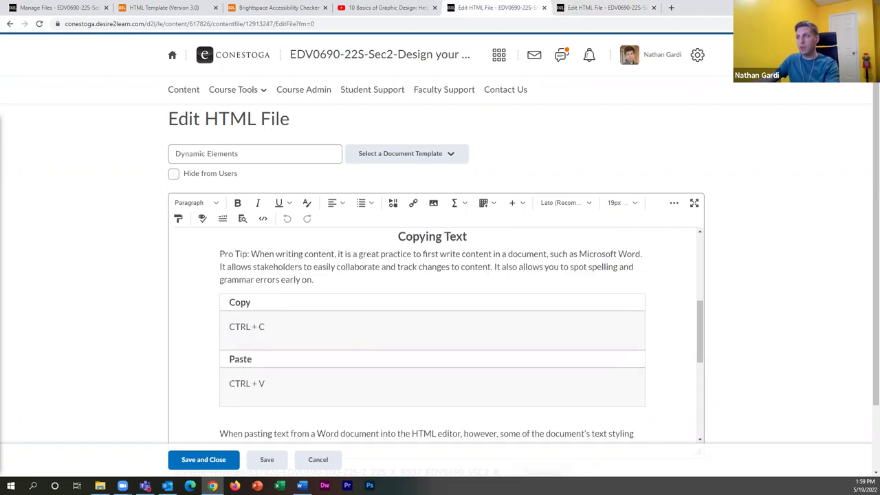
pyautogui.click(198, 464)
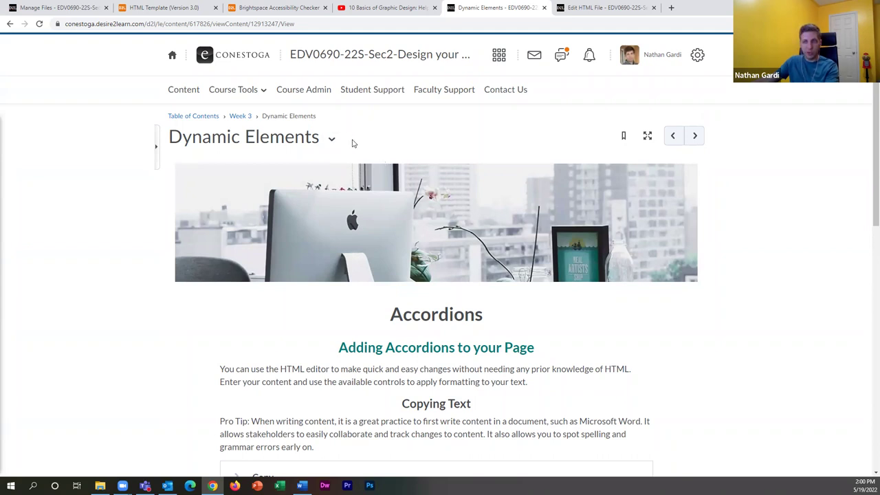
# Review the published Dynamic Elements page from banner to footer and look into its HTML editor without making changes
pyautogui.scroll(-1, 378, 122)
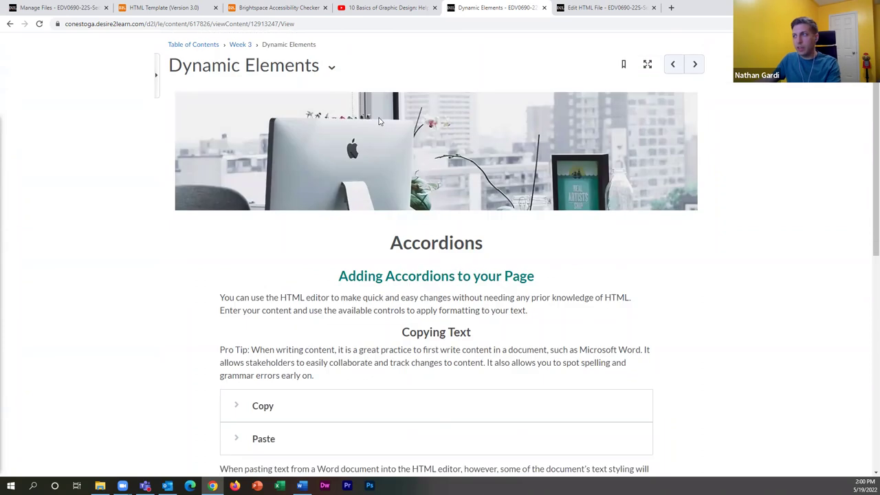
pyautogui.scroll(-1, 378, 122)
pyautogui.scroll(2, 391, 171)
pyautogui.scroll(-2, 403, 213)
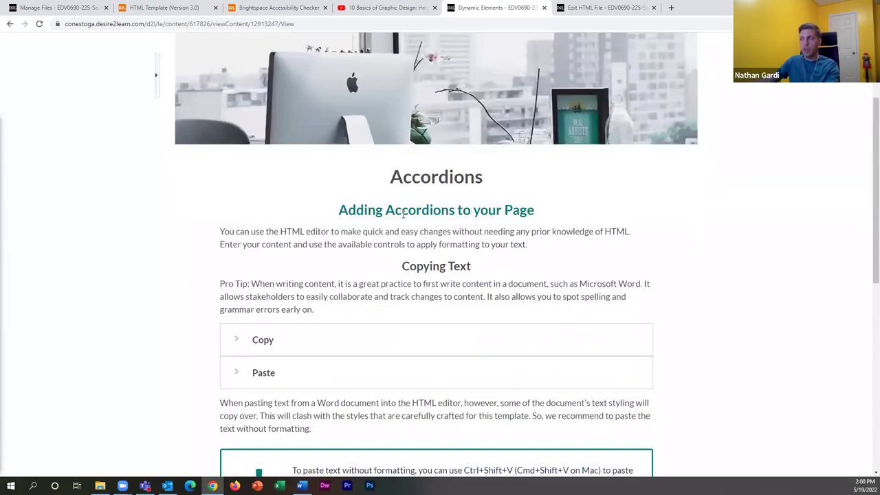
pyautogui.scroll(-3, 337, 334)
pyautogui.moveTo(292, 287); pyautogui.dragTo(529, 313)
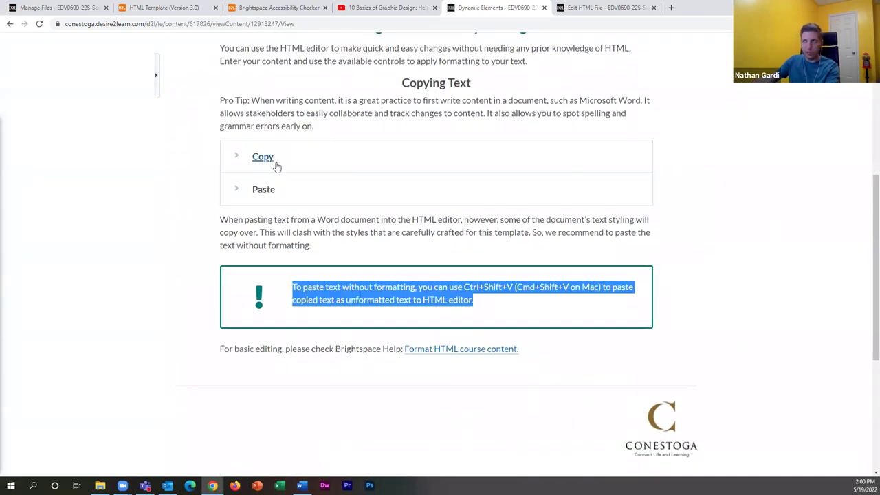
pyautogui.click(358, 257)
pyautogui.scroll(1, 400, 243)
pyautogui.scroll(5, 400, 243)
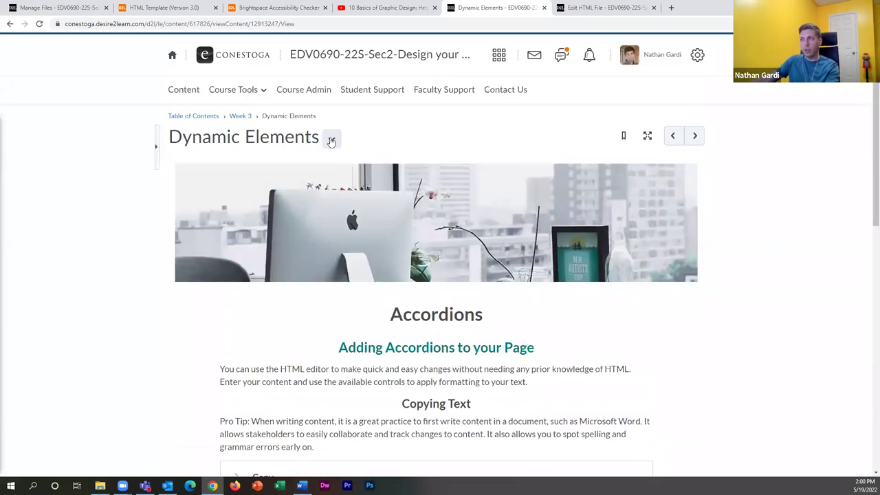
pyautogui.click(331, 140)
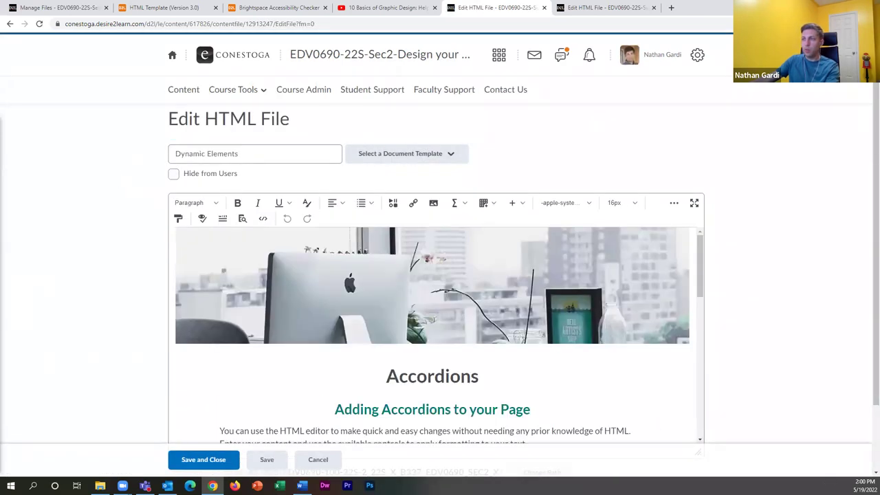
pyautogui.click(316, 460)
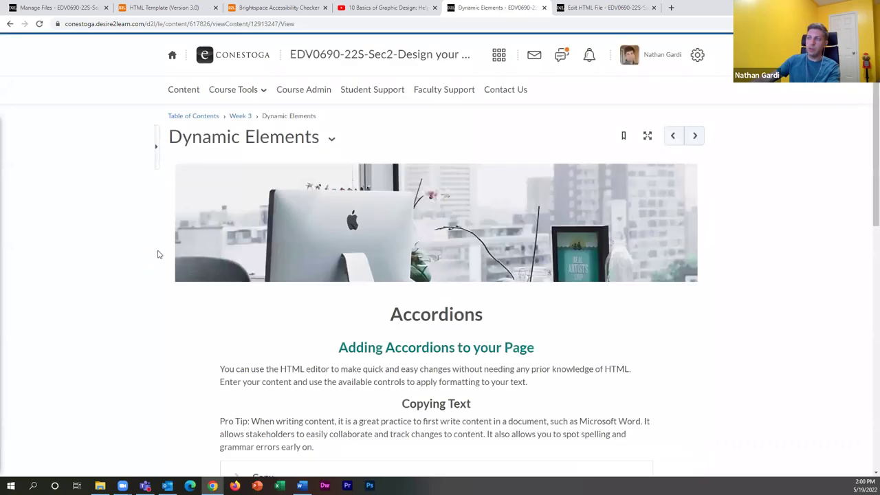
# Create a new file in the HTML Template Pages module from the 04_basic page document template
pyautogui.click(213, 121)
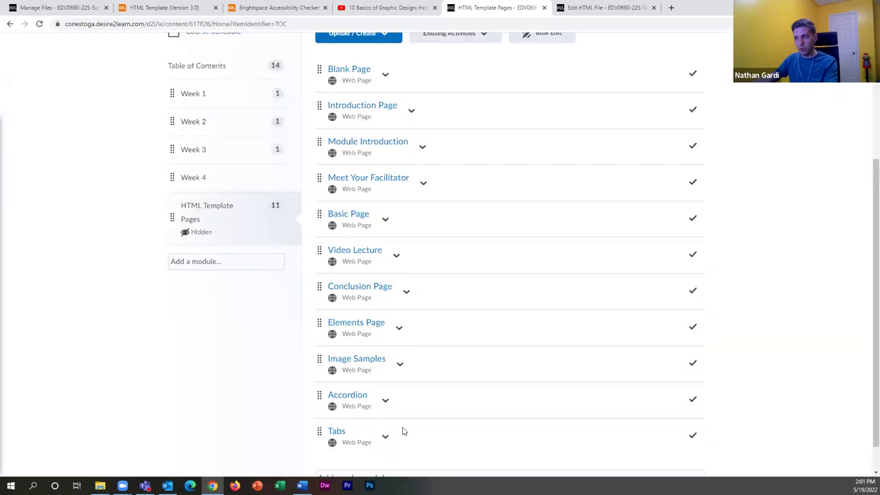
pyautogui.scroll(5, 403, 412)
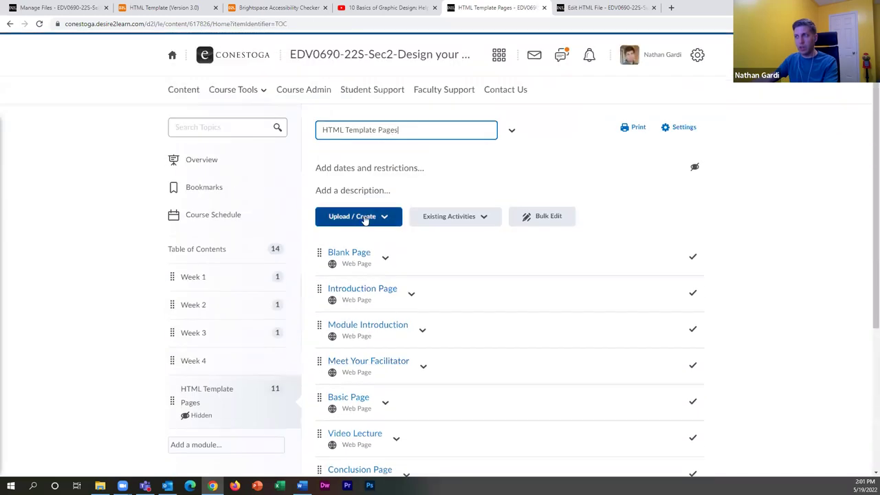
pyautogui.click(365, 218)
pyautogui.click(379, 290)
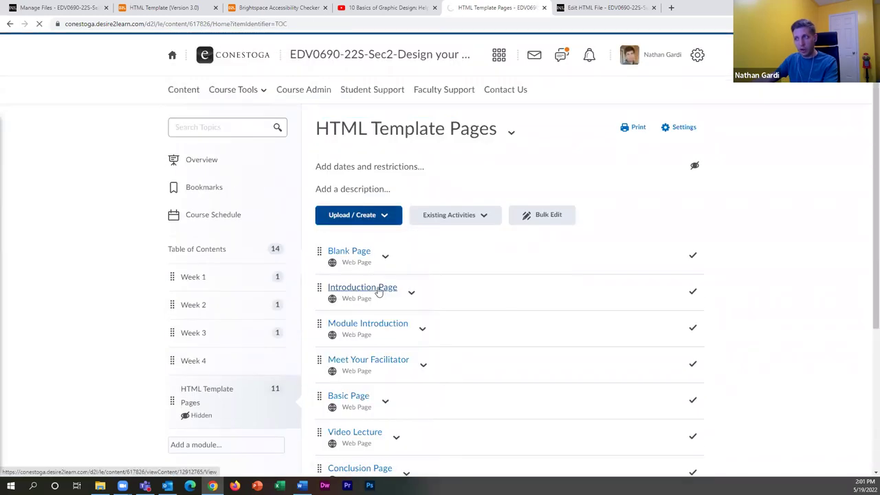
pyautogui.click(423, 156)
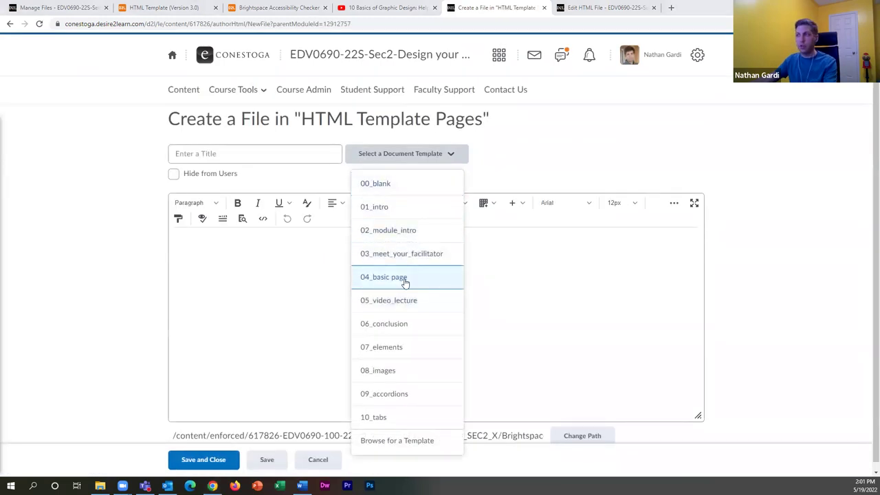
pyautogui.click(405, 282)
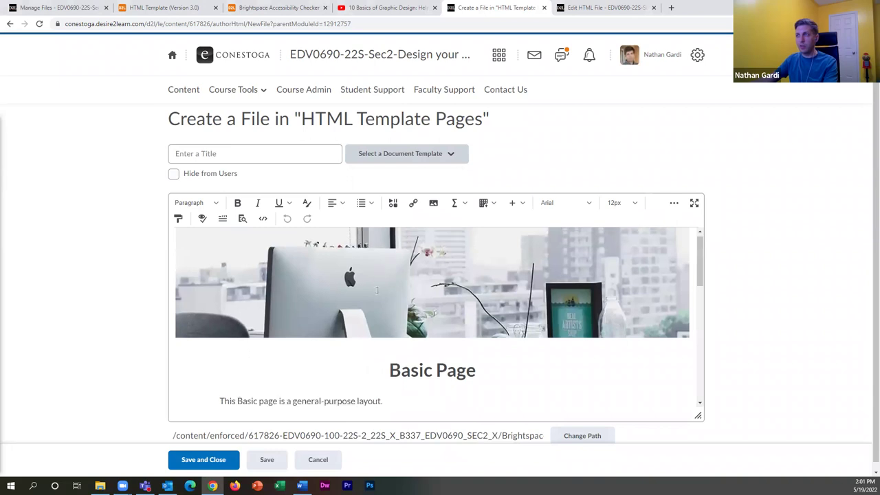
# Paste the two-part accordion below the Copying Text paragraph and delete its "Accordion: start copy" marker line
pyautogui.scroll(-5, 378, 292)
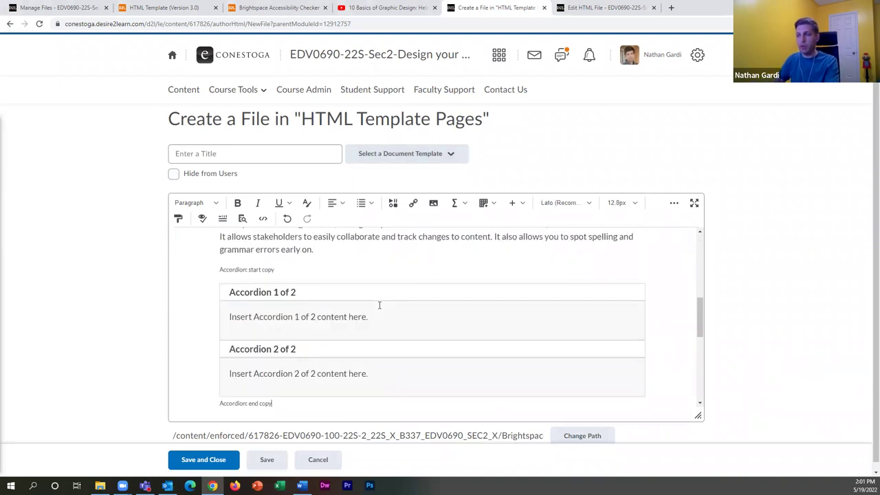
pyautogui.click(220, 269)
pyautogui.press('Delete')
pyautogui.press('Delete')
pyautogui.press('Delete')
pyautogui.press('Delete')
pyautogui.press('Delete')
pyautogui.press('Delete')
pyautogui.press('Delete')
pyautogui.press('Delete')
pyautogui.press('Delete')
pyautogui.press('Delete')
pyautogui.press('Delete')
pyautogui.press('Delete')
pyautogui.press('Delete')
pyautogui.press('Delete')
pyautogui.press('Delete')
pyautogui.press('Delete')
pyautogui.press('Delete')
pyautogui.press('Delete')
pyautogui.press('Delete')
pyautogui.press('Delete')
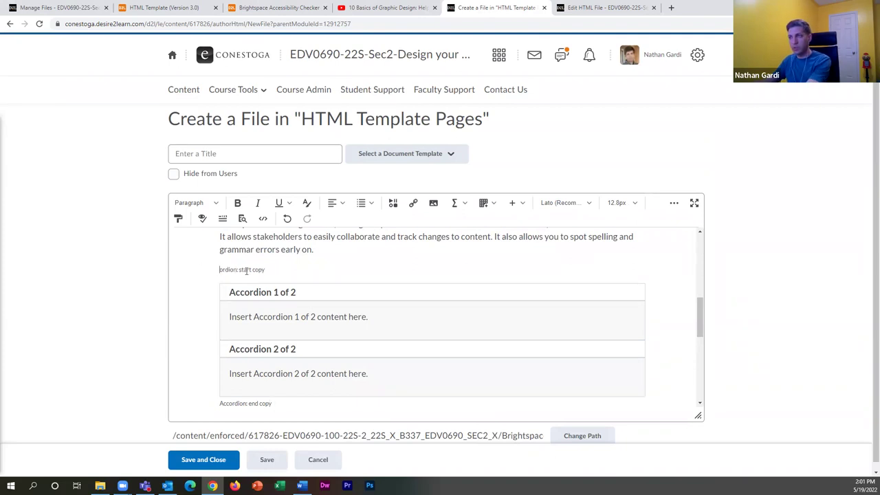
pyautogui.press('BackSpace')
pyautogui.scroll(-1, 246, 352)
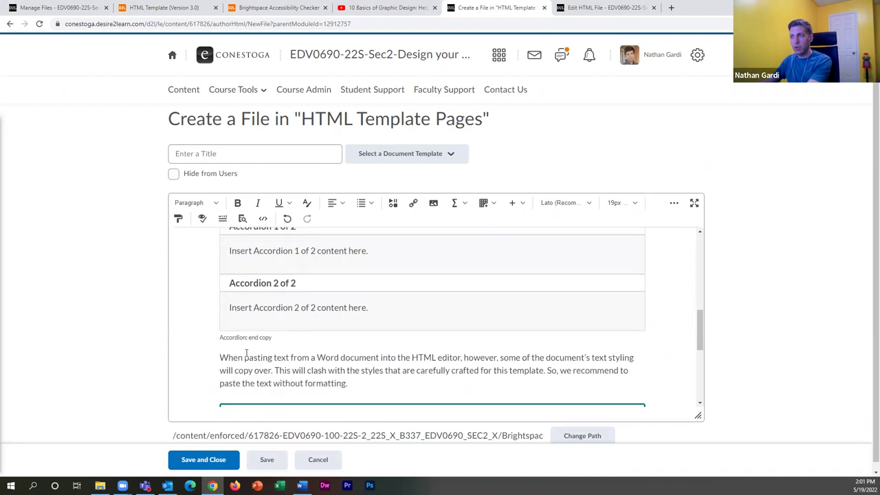
# Delete the "Accordion: end copy" marker line below the pasted accordions
pyautogui.click(223, 336)
pyautogui.press('Delete')
pyautogui.press('Delete')
pyautogui.press('Delete')
pyautogui.press('Delete')
pyautogui.press('Delete')
pyautogui.press('Delete')
pyautogui.press('Delete')
pyautogui.press('Delete')
pyautogui.press('Delete')
pyautogui.press('Delete')
pyautogui.press('Delete')
pyautogui.press('Delete')
pyautogui.press('Delete')
pyautogui.press('Delete')
pyautogui.press('Delete')
pyautogui.press('Delete')
pyautogui.press('Delete')
pyautogui.press('Delete')
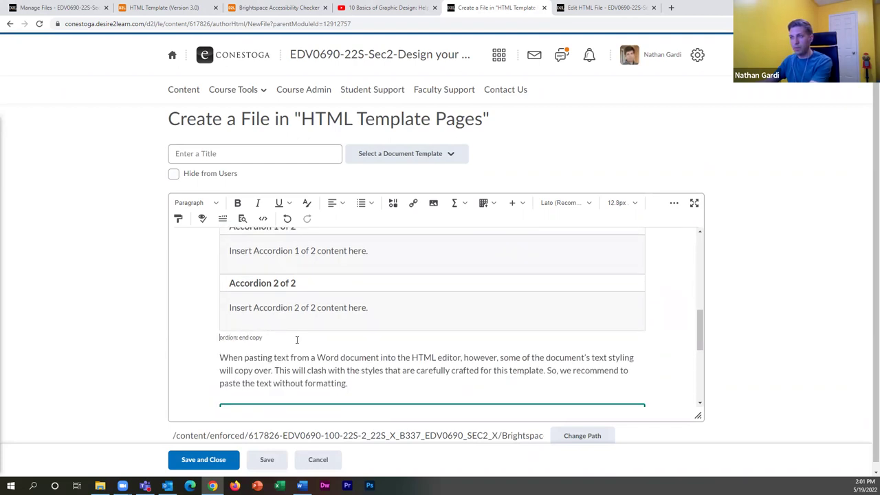
pyautogui.scroll(2, 316, 318)
pyautogui.click(367, 296)
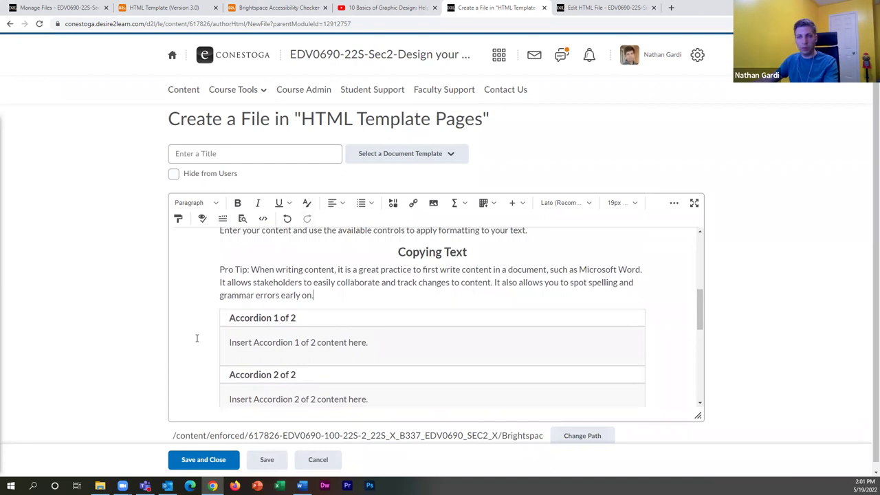
# Open the Elements Page from the HTML Template Pages module for HTML editing
pyautogui.scroll(-4, 426, 352)
pyautogui.scroll(3, 424, 349)
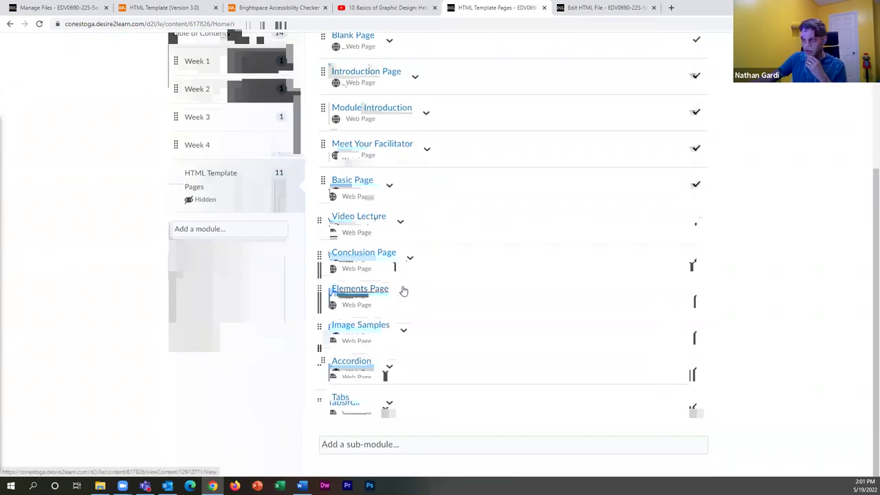
pyautogui.click(398, 293)
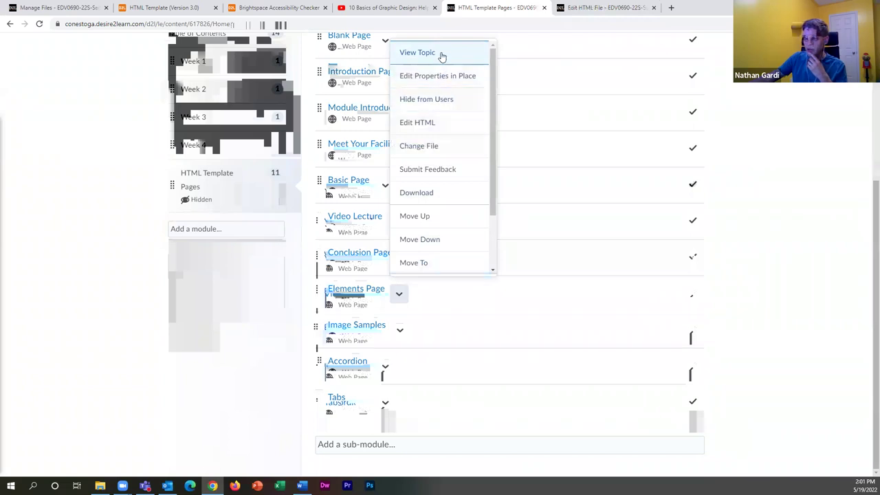
pyautogui.click(417, 122)
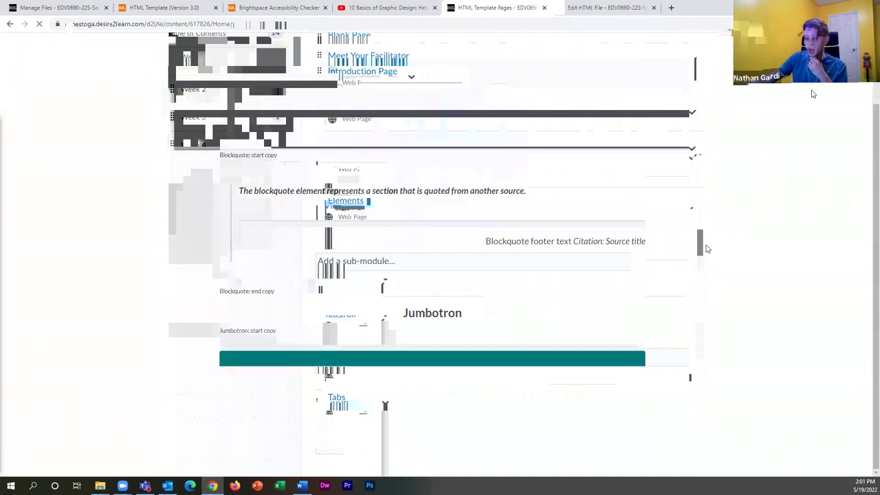
# Copy the Two Column Panels element from its start marker through its end marker
pyautogui.moveTo(703, 258); pyautogui.dragTo(684, 338)
pyautogui.moveTo(298, 309); pyautogui.dragTo(166, 195)
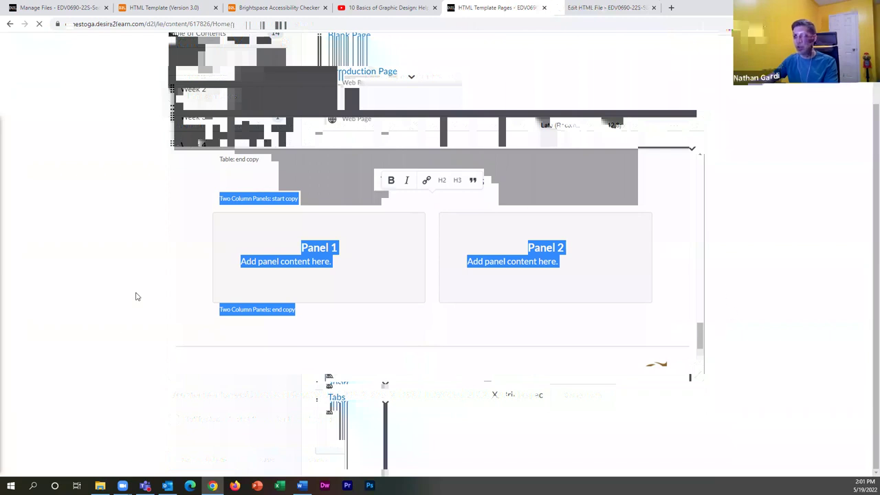
pyautogui.click(254, 287)
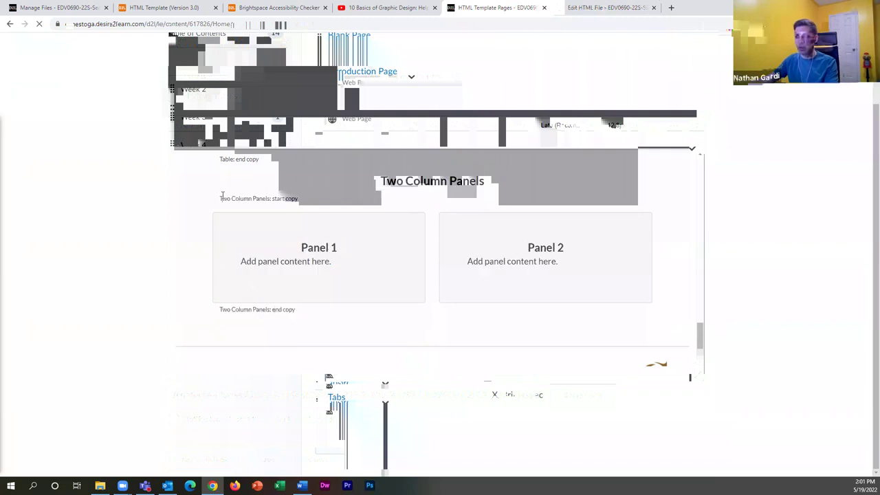
pyautogui.moveTo(219, 197); pyautogui.dragTo(294, 310)
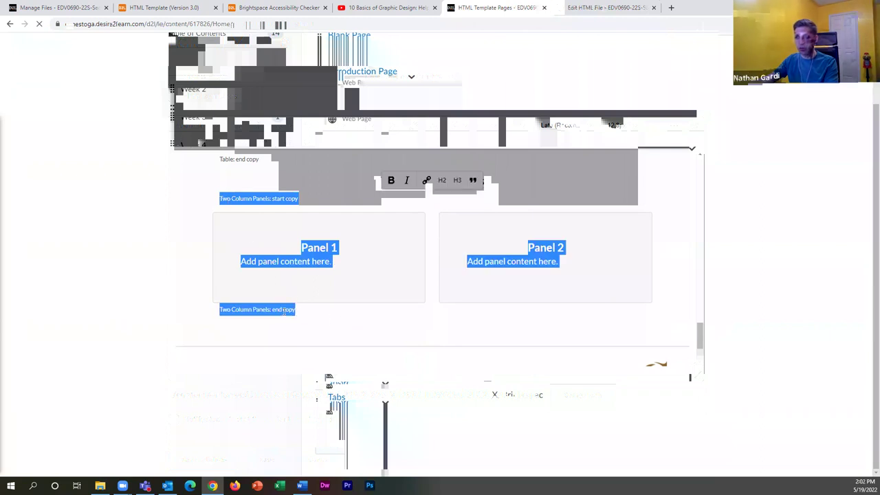
pyautogui.rightClick(284, 310)
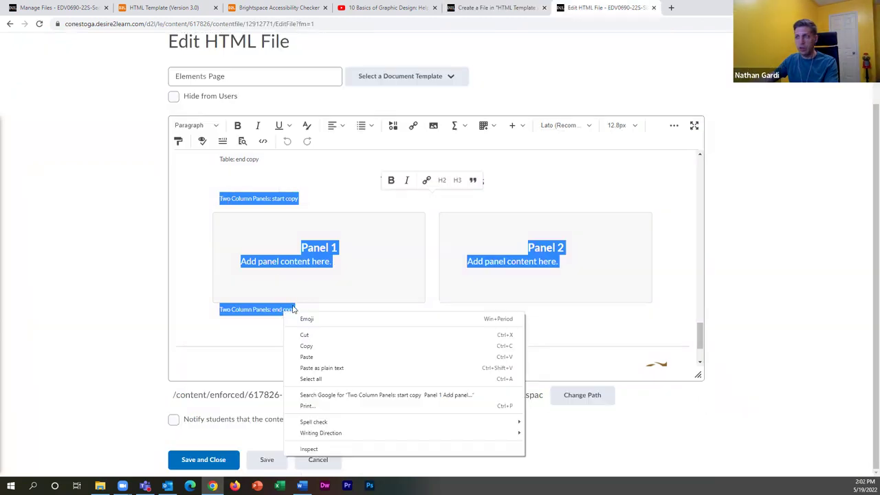
# Paste the Two Column Panels element into the new file on a new line below the "Format HTML course content" link
pyautogui.click(481, 15)
pyautogui.scroll(-5, 387, 308)
pyautogui.click(426, 312)
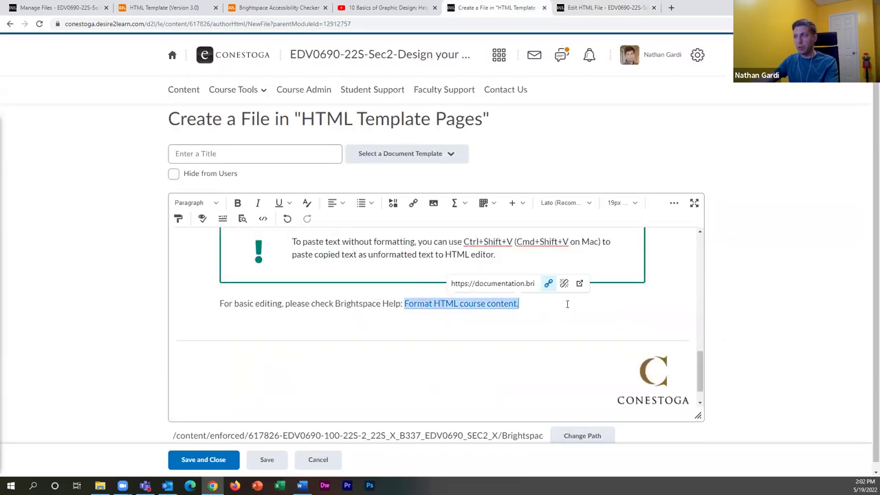
pyautogui.click(633, 315)
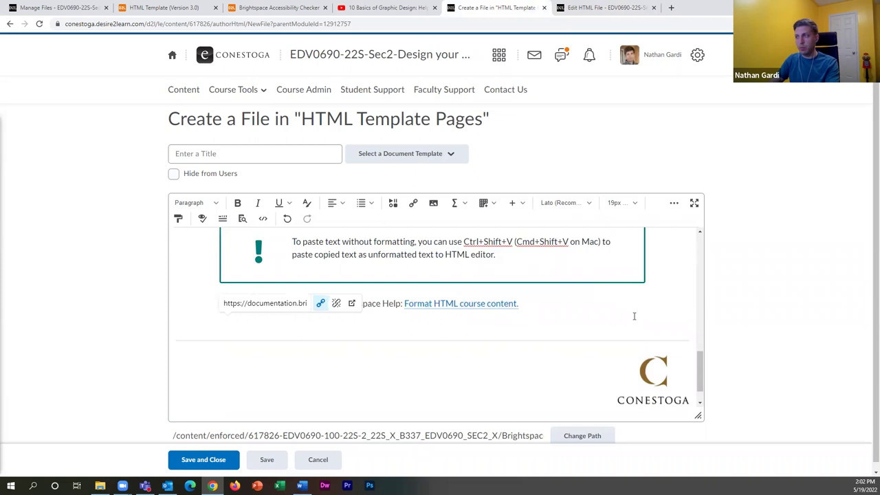
pyautogui.click(629, 316)
pyautogui.click(586, 304)
pyautogui.press('Return')
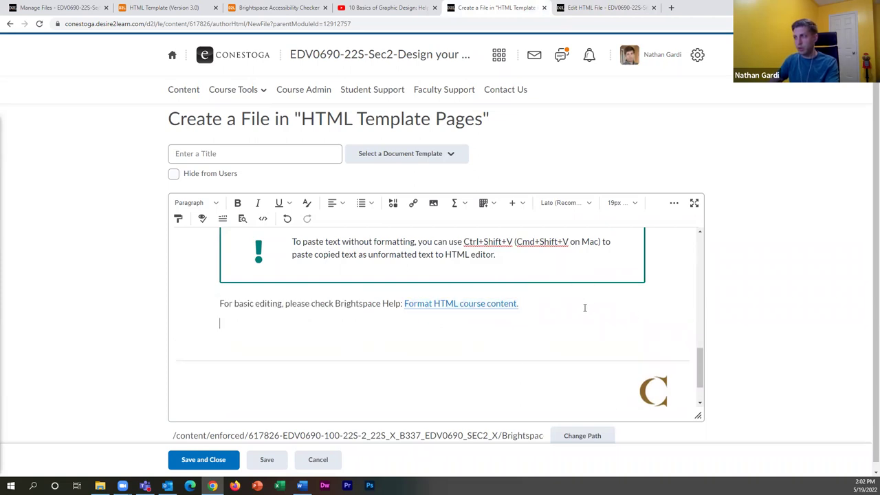
pyautogui.hotkey('ctrl', 'v')
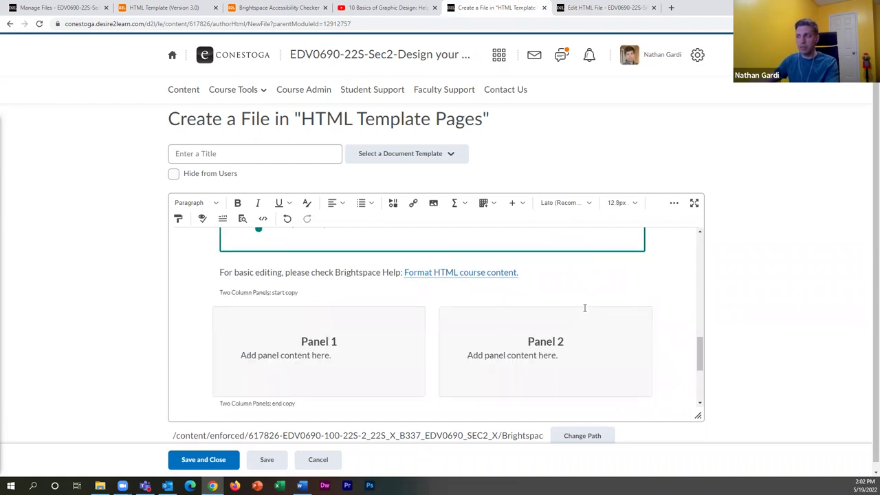
# Delete the "Two Column Panels: start copy" marker line above the pasted panels
pyautogui.click(297, 292)
pyautogui.press('BackSpace')
pyautogui.press('BackSpace')
pyautogui.press('BackSpace')
pyautogui.press('BackSpace')
pyautogui.press('BackSpace')
pyautogui.press('BackSpace')
pyautogui.press('BackSpace')
pyautogui.press('BackSpace')
pyautogui.press('BackSpace')
pyautogui.press('BackSpace')
pyautogui.press('BackSpace')
pyautogui.press('BackSpace')
pyautogui.press('BackSpace')
pyautogui.press('BackSpace')
pyautogui.press('BackSpace')
pyautogui.press('BackSpace')
pyautogui.press('BackSpace')
pyautogui.press('BackSpace')
pyautogui.press('BackSpace')
# Delete the "Two Column Panels: end copy" marker line below the pasted panels
pyautogui.click(218, 402)
pyautogui.press('Delete')
pyautogui.press('Delete')
pyautogui.press('Delete')
pyautogui.press('Delete')
pyautogui.press('Delete')
pyautogui.press('Delete')
pyautogui.press('Delete')
pyautogui.press('Delete')
pyautogui.press('Delete')
pyautogui.press('Delete')
pyautogui.press('Delete')
pyautogui.press('Delete')
pyautogui.press('Delete')
pyautogui.press('Delete')
pyautogui.press('Delete')
pyautogui.press('Delete')
pyautogui.press('Delete')
pyautogui.press('Delete')
pyautogui.press('Delete')
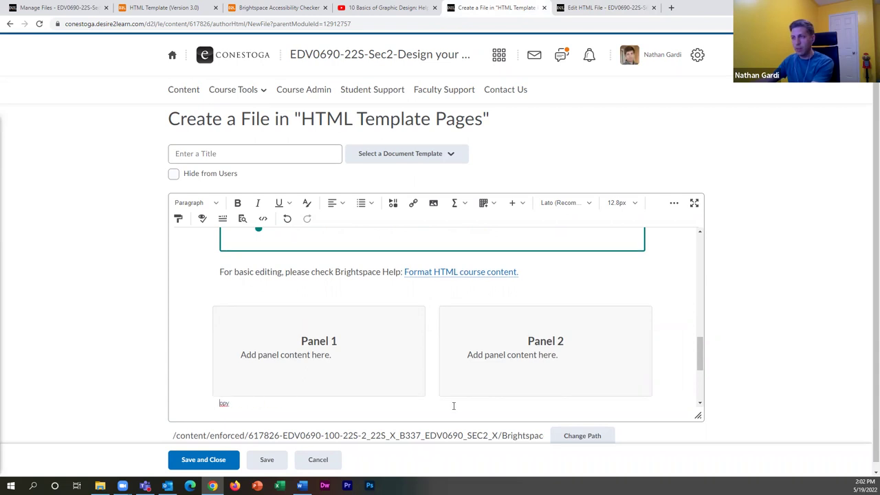
# Replace the "Panel 1" heading of the first panel with "Last Week"
pyautogui.moveTo(346, 335); pyautogui.dragTo(298, 341)
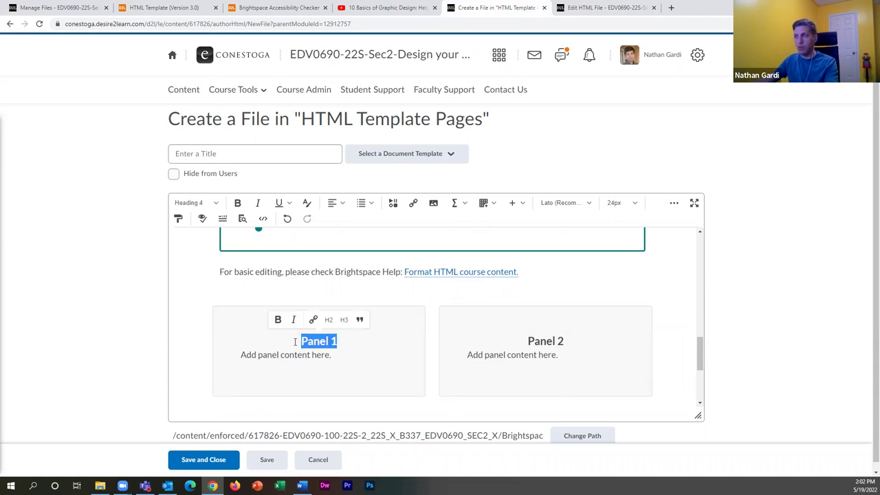
pyautogui.click(575, 346)
pyautogui.moveTo(576, 345); pyautogui.dragTo(349, 339)
pyautogui.click(336, 340)
pyautogui.tripleClick(336, 339)
pyautogui.write('Last Week')
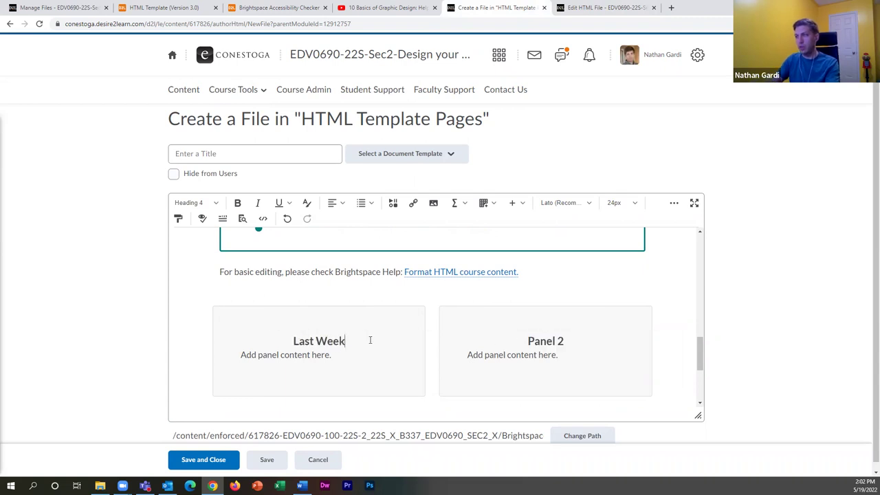
# Replace the "Panel 2" heading of the second panel with "Next Week"
pyautogui.tripleClick(572, 342)
pyautogui.write('Nex')
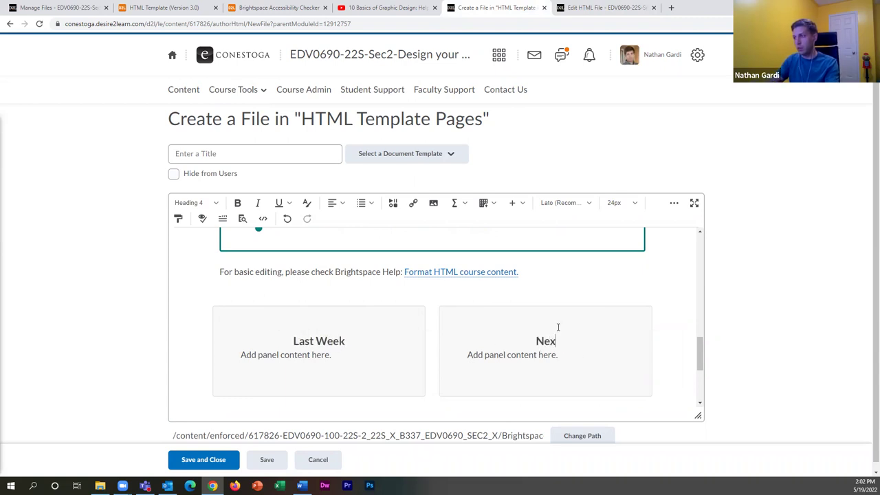
pyautogui.write('t Week')
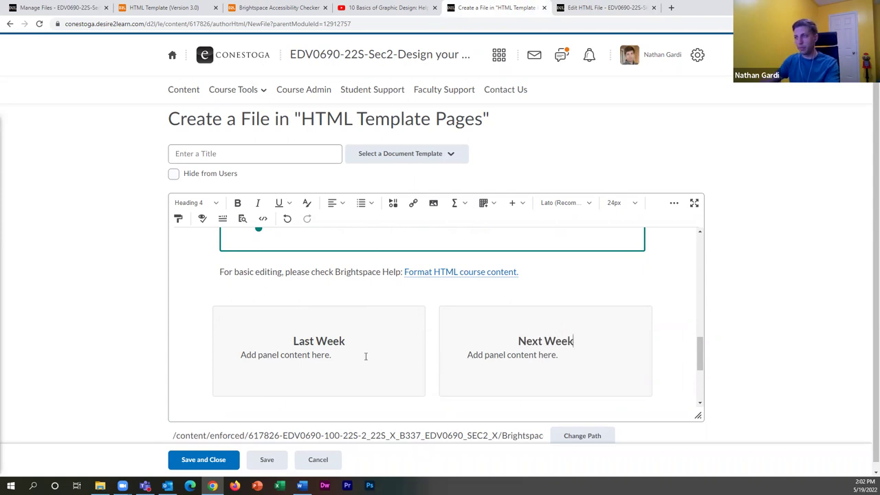
# Replace the placeholder text with "Don't forget" in the Last Week panel and "We will be learning about ________" in the Next Week panel
pyautogui.moveTo(365, 355); pyautogui.dragTo(239, 354)
pyautogui.write('Dom')
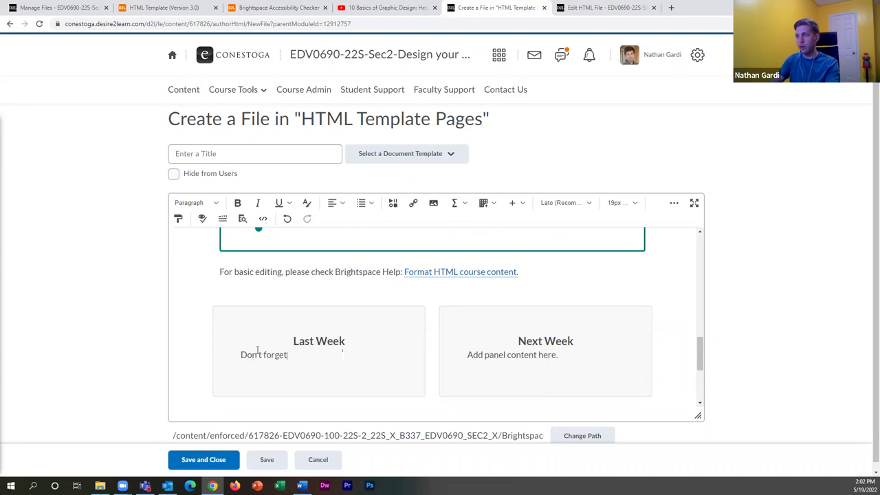
pyautogui.moveTo(560, 356); pyautogui.dragTo(470, 355)
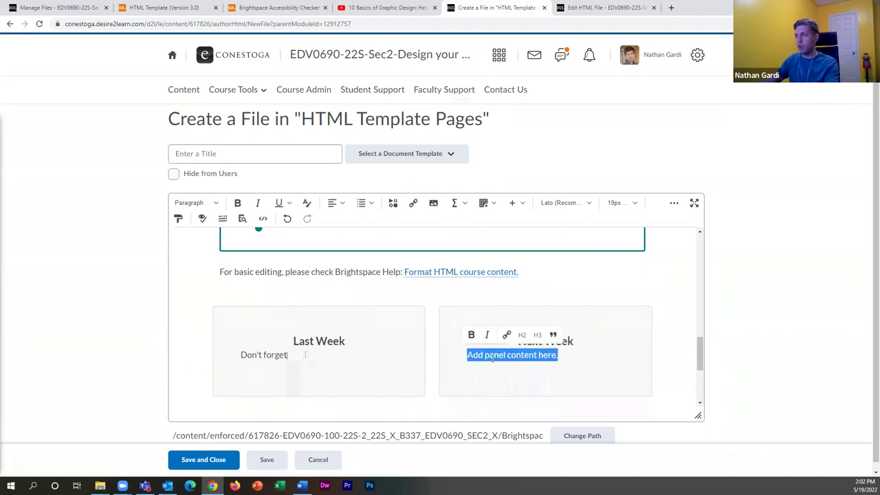
pyautogui.write('We')
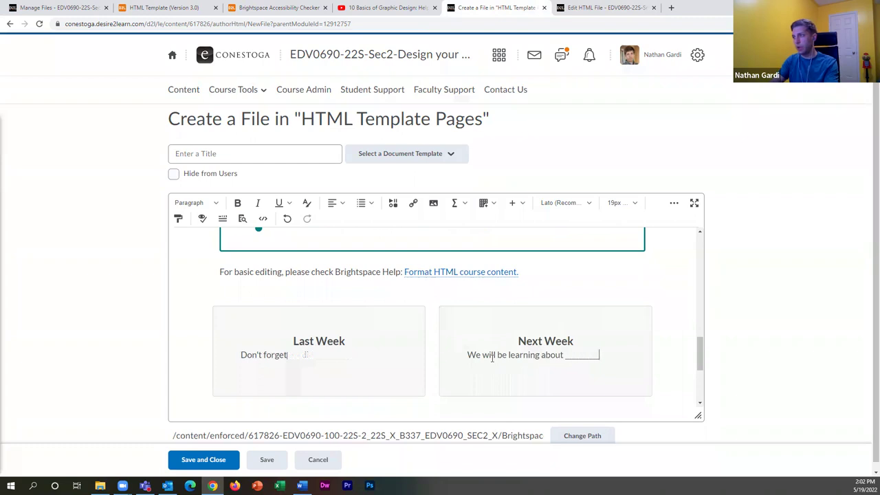
# Title the new file "NEW Conclusion Page"
pyautogui.scroll(10, 518, 375)
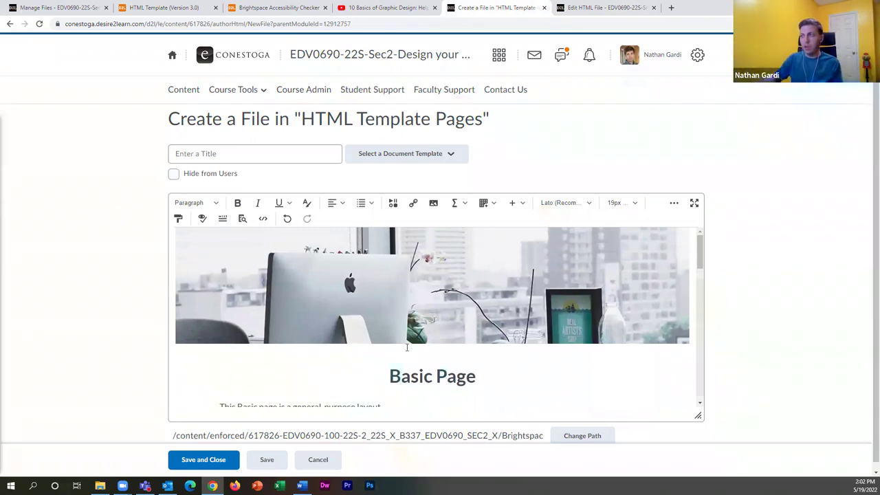
pyautogui.click(219, 153)
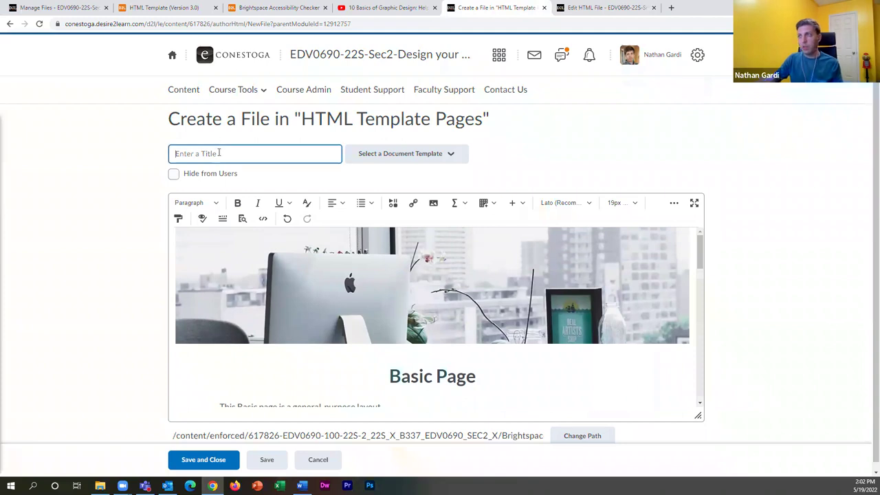
pyautogui.write('Ne')
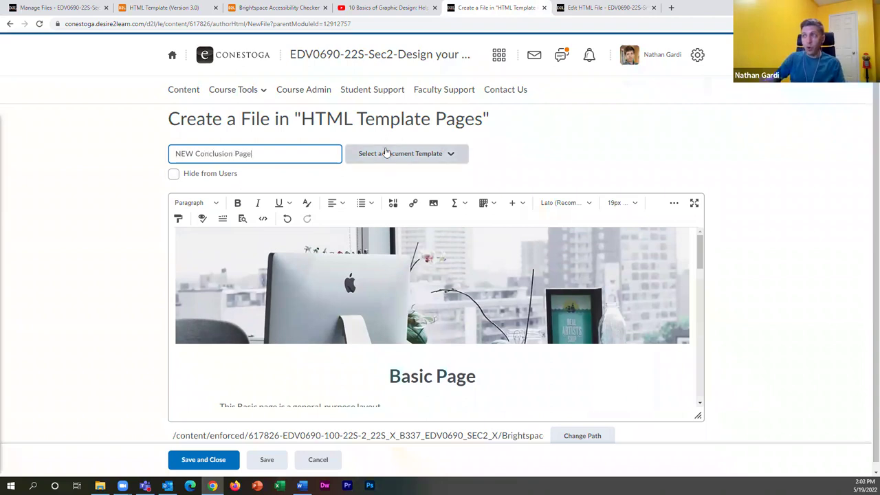
pyautogui.scroll(-1, 404, 219)
pyautogui.scroll(-15, 515, 251)
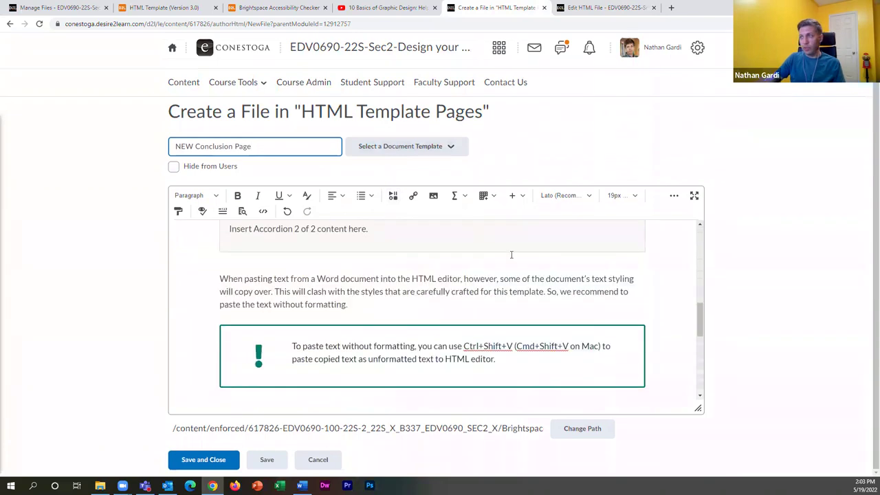
pyautogui.scroll(15, 504, 278)
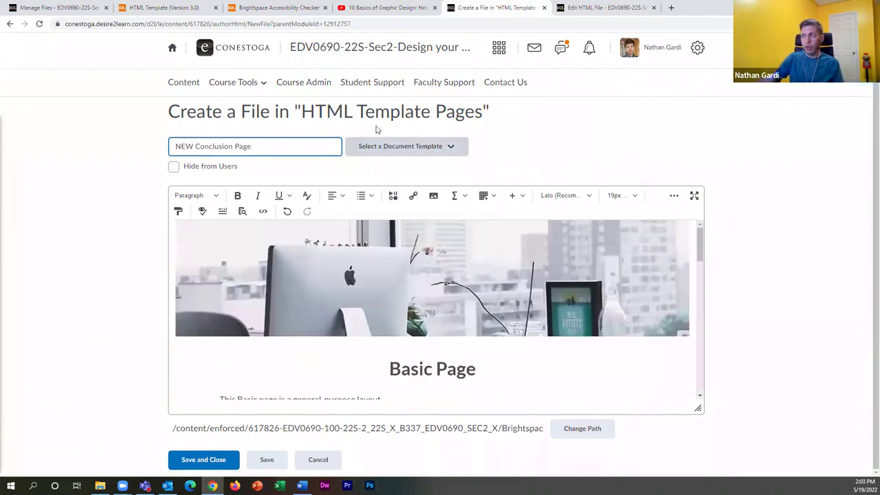
pyautogui.moveTo(301, 111); pyautogui.dragTo(375, 112)
pyautogui.moveTo(456, 113); pyautogui.dragTo(487, 114)
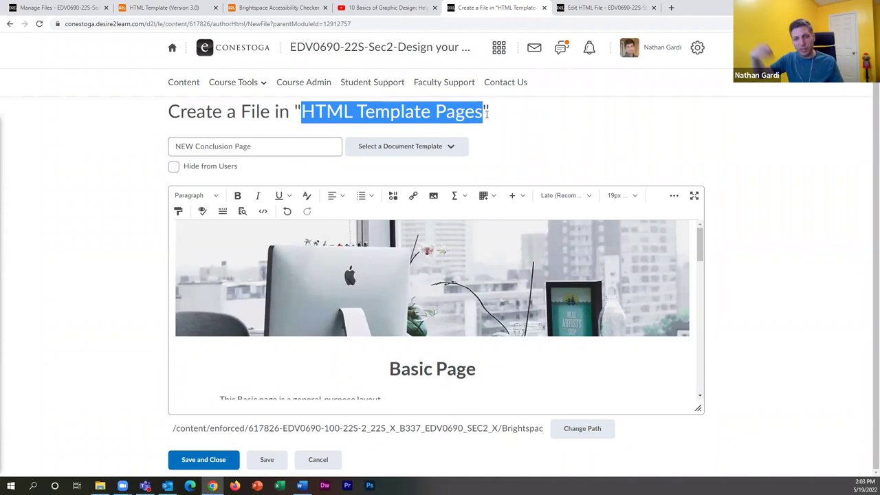
pyautogui.click(486, 114)
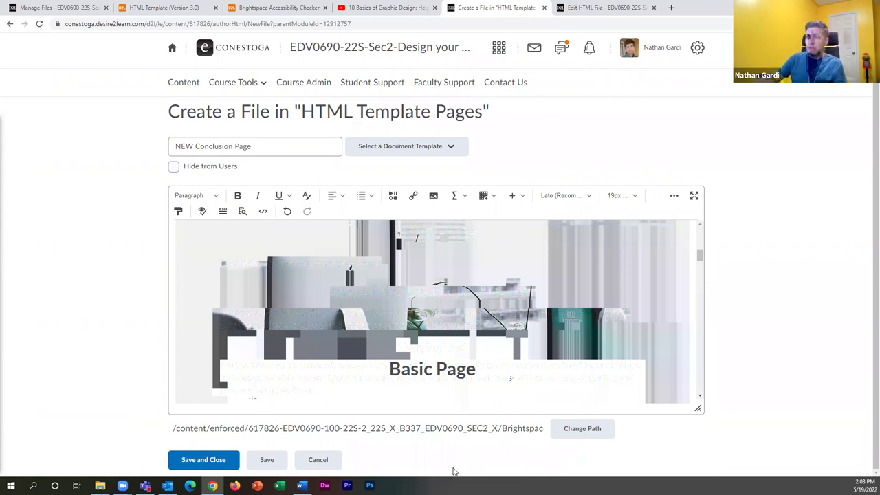
# Set the file's save path to the pages folder inside Brightspace_HTML_Template, and save and close the file
pyautogui.click(582, 429)
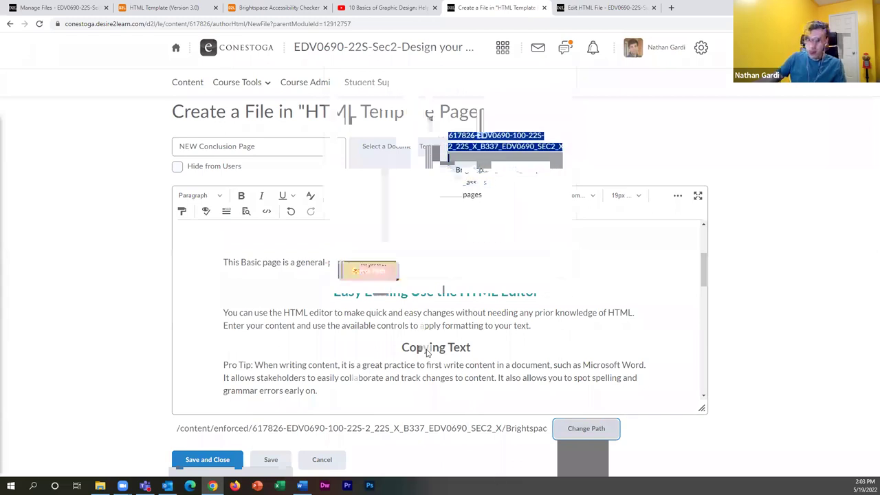
pyautogui.click(471, 195)
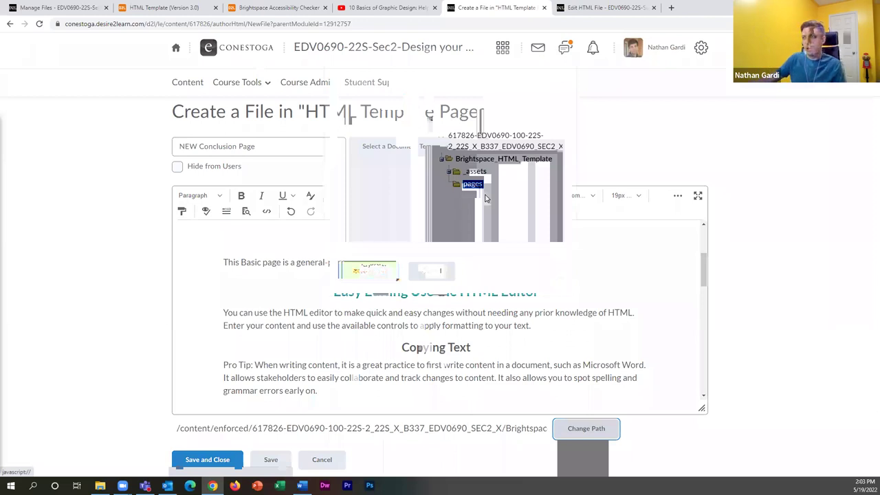
pyautogui.click(375, 273)
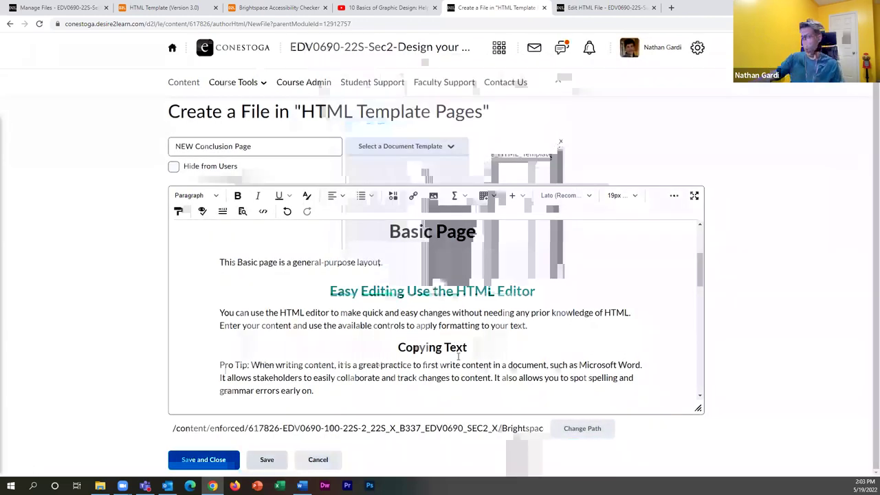
pyautogui.click(266, 145)
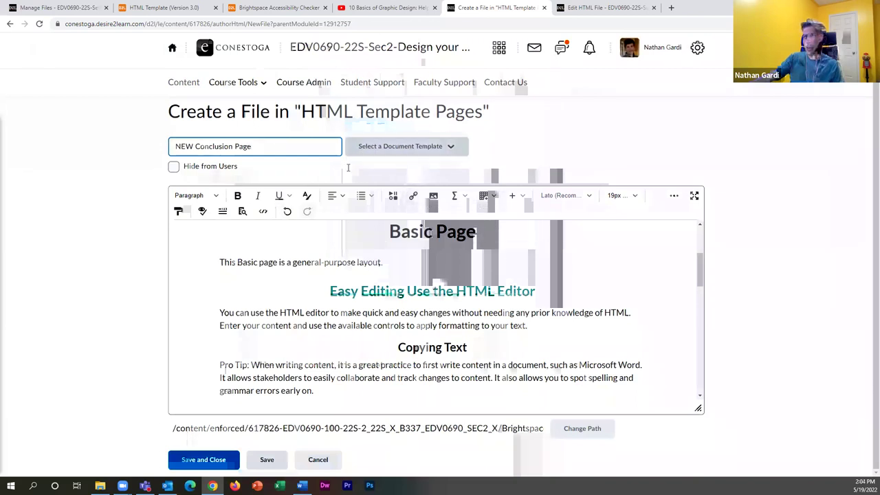
pyautogui.click(199, 460)
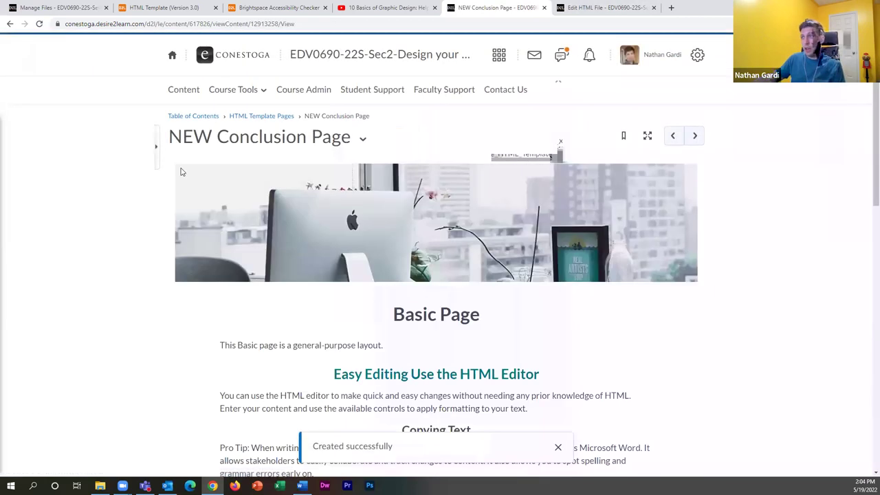
# Go to the HTML Template Pages module and move NEW Conclusion Page directly above Conclusion Page
pyautogui.scroll(-8, 296, 151)
pyautogui.scroll(10, 298, 156)
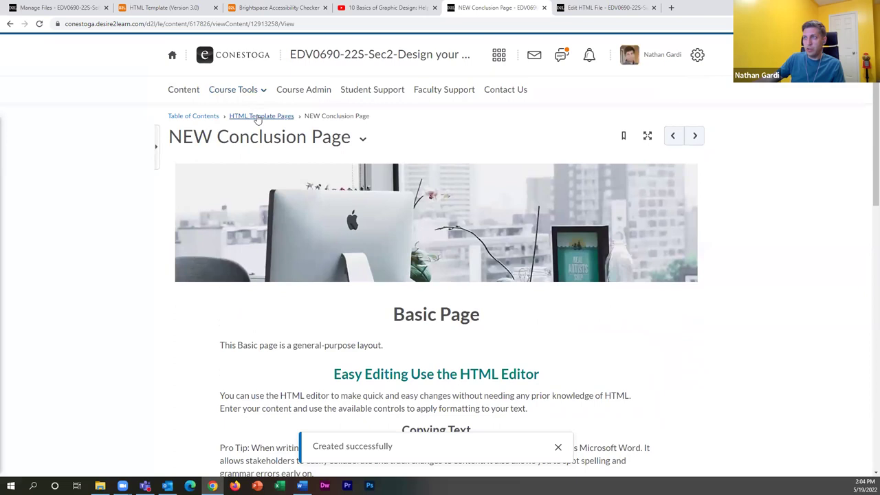
pyautogui.click(258, 116)
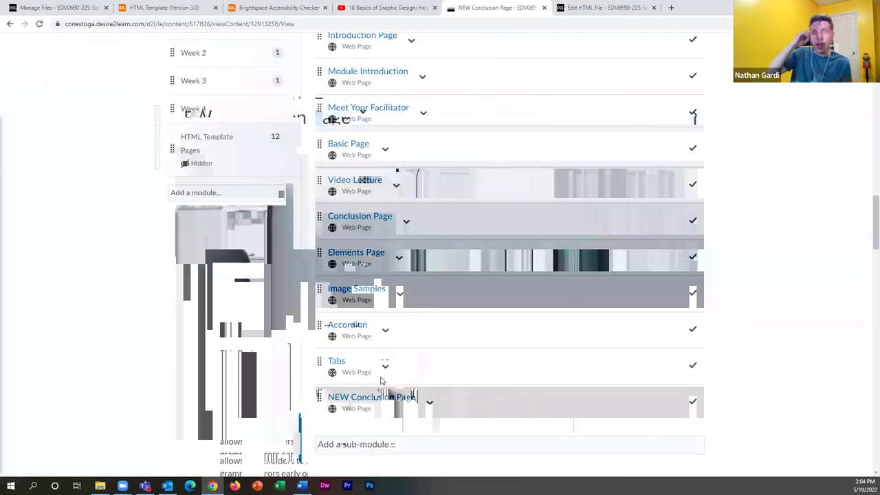
pyautogui.moveTo(319, 396); pyautogui.dragTo(330, 229)
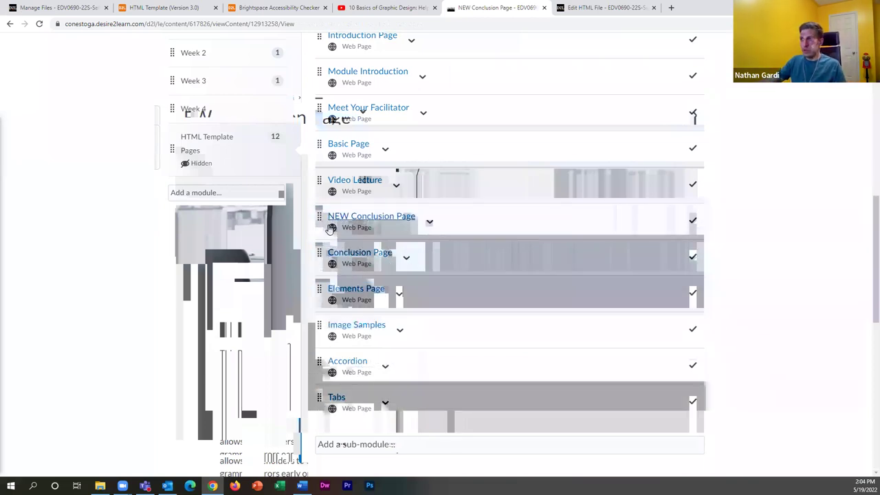
pyautogui.scroll(2, 337, 261)
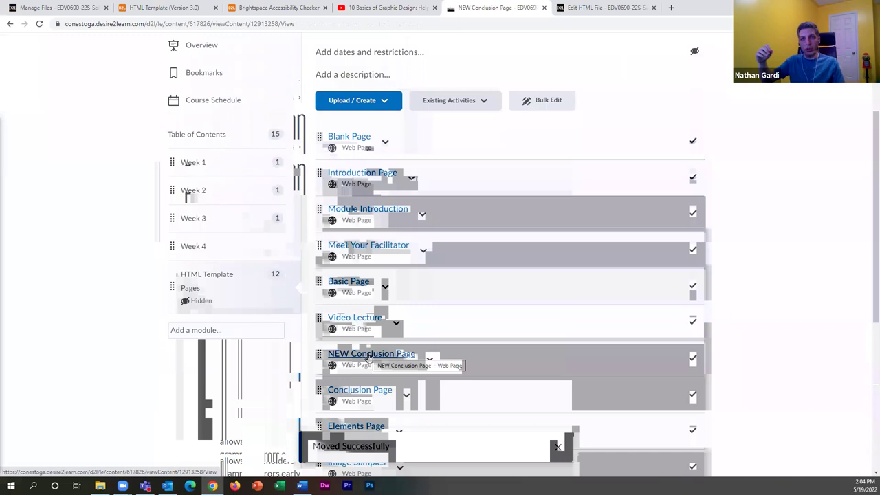
pyautogui.click(259, 260)
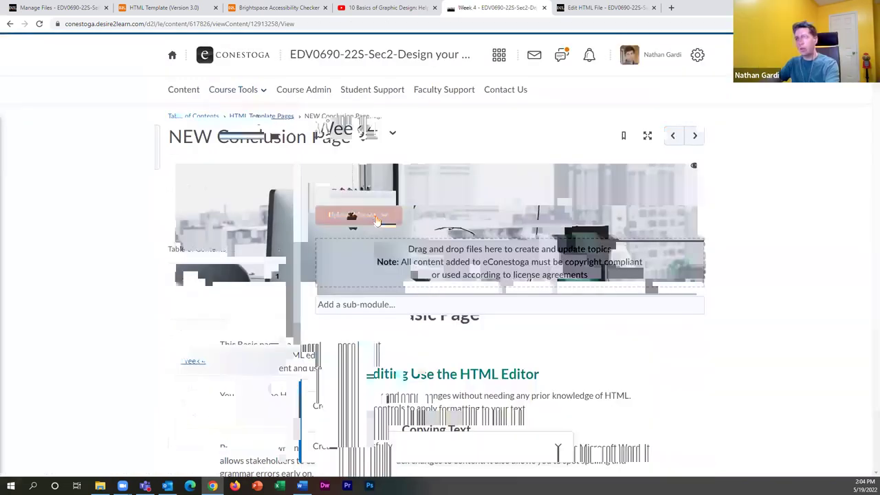
pyautogui.click(377, 220)
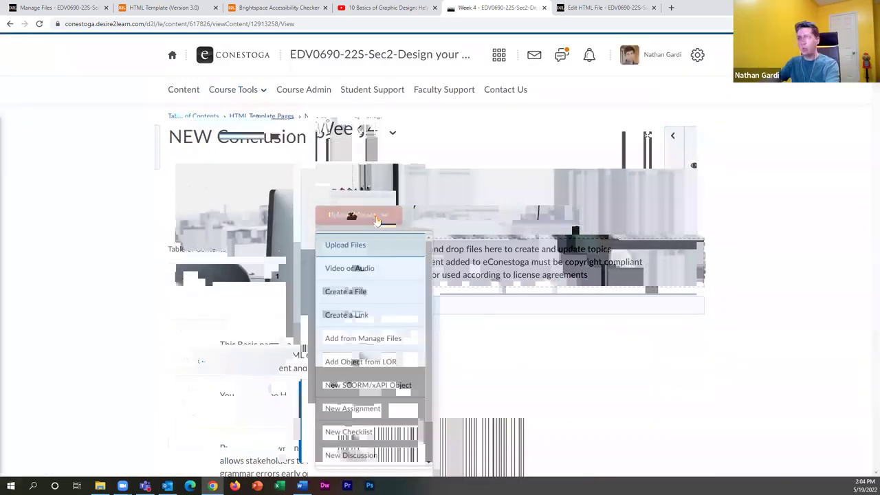
pyautogui.click(350, 292)
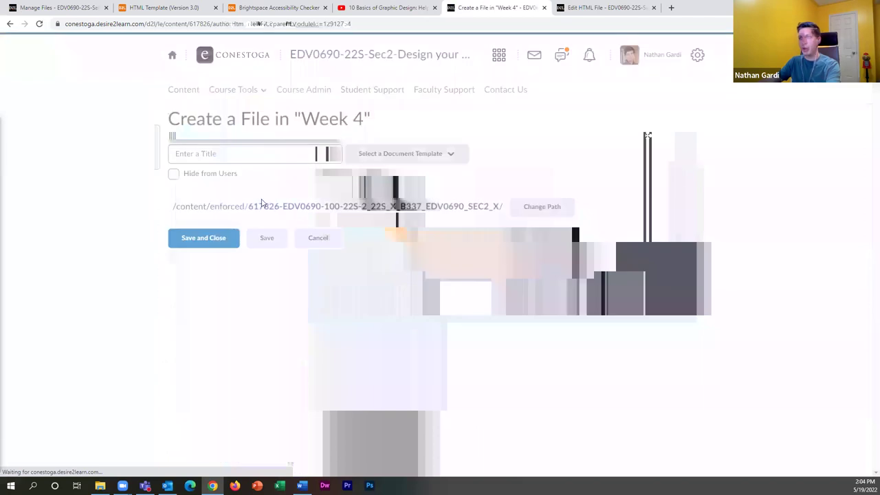
pyautogui.click(241, 157)
pyautogui.write('Week 4 Conclusion')
pyautogui.click(403, 152)
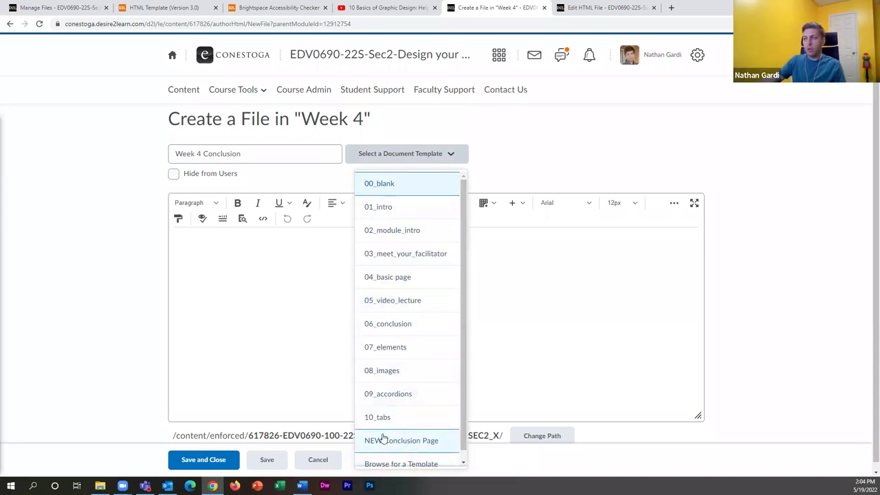
pyautogui.click(81, 211)
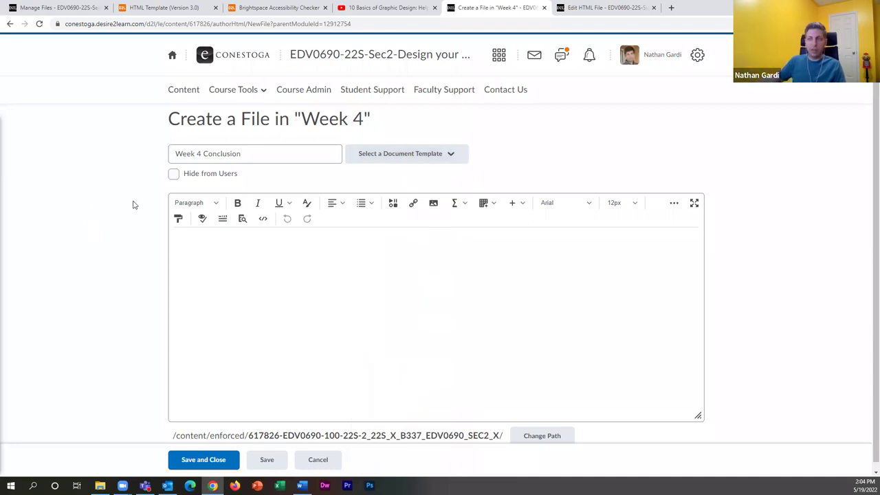
pyautogui.click(320, 460)
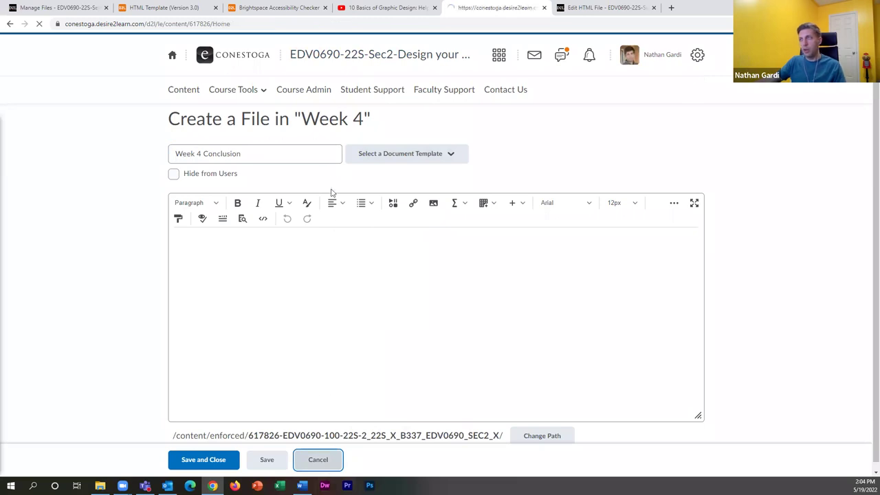
# In Manage Files, rename the NEW Conclusion Page file in the Brightspace_HTML_Template pages folder to 06b_new_conclusion.html
pyautogui.click(310, 90)
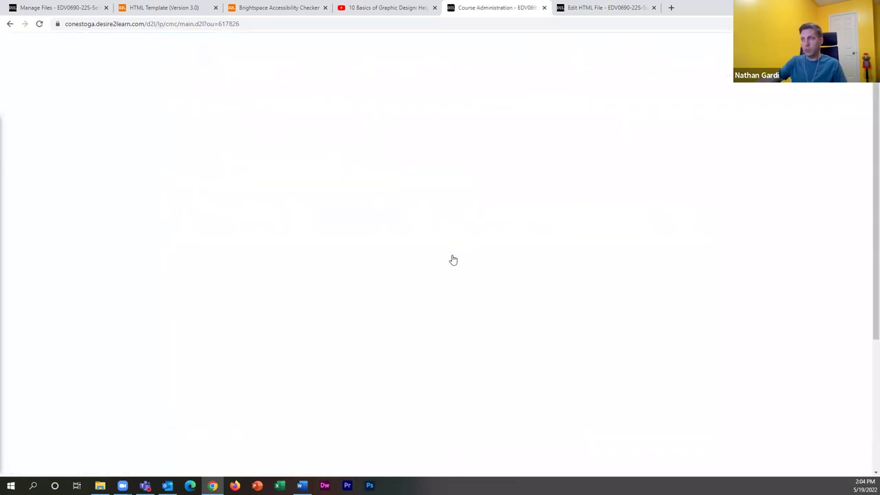
pyautogui.click(199, 347)
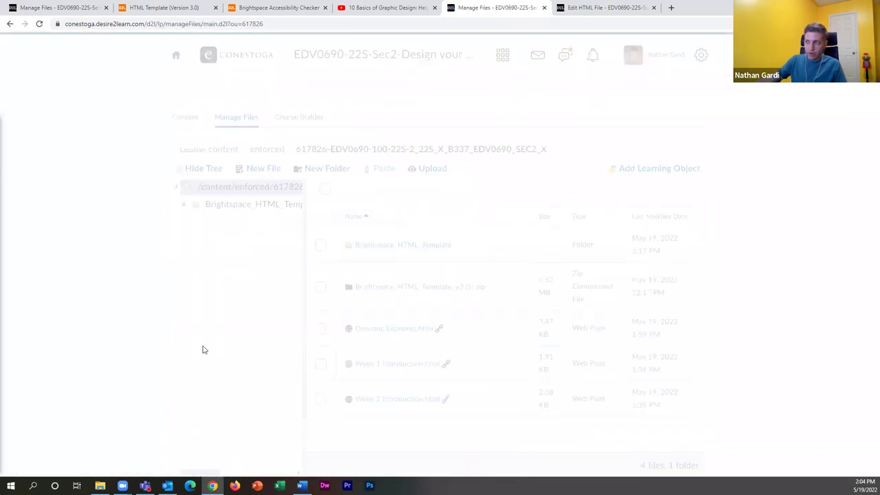
pyautogui.click(383, 244)
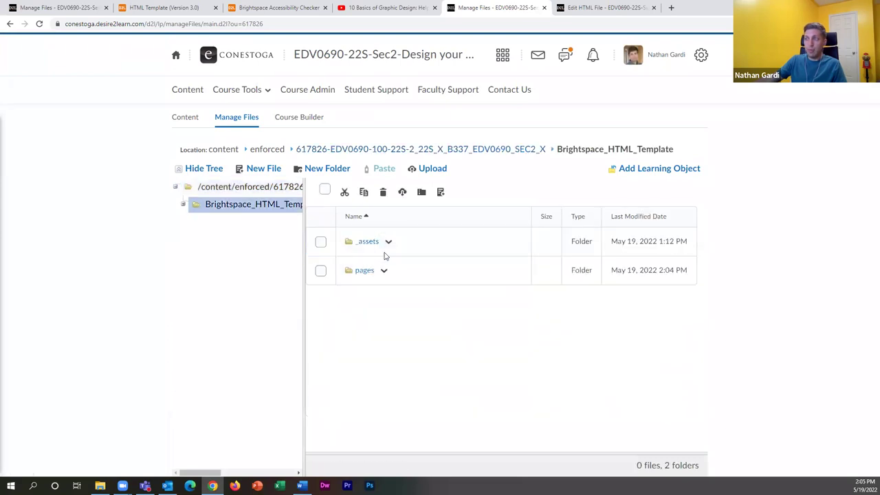
pyautogui.click(519, 152)
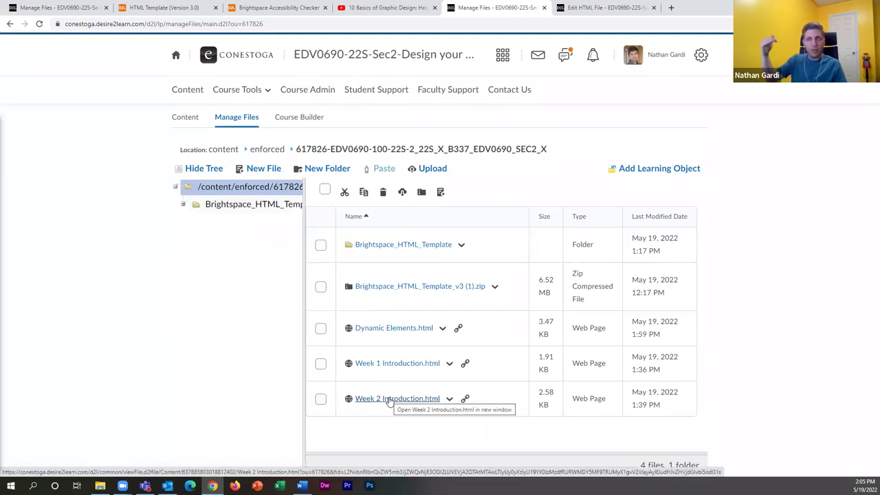
pyautogui.click(405, 248)
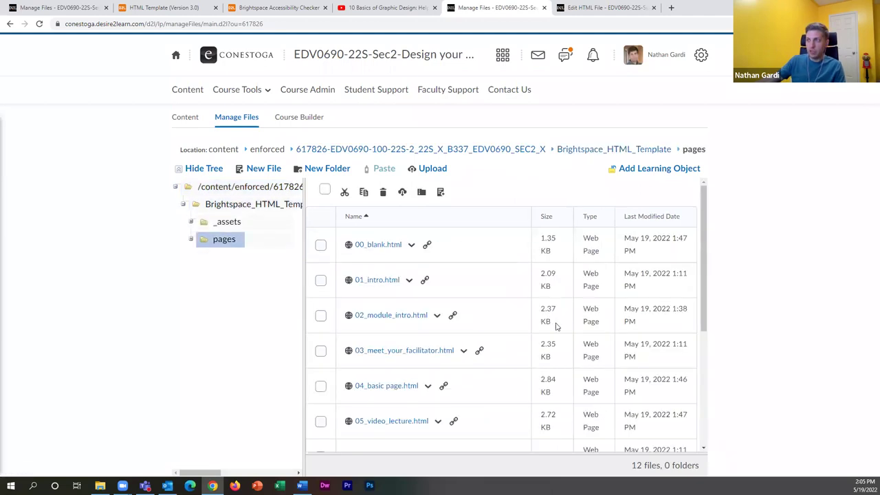
pyautogui.scroll(-3, 598, 320)
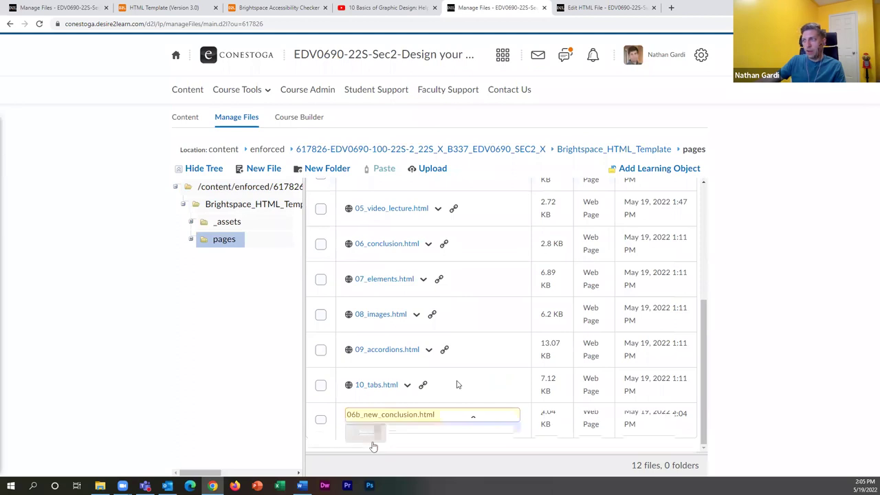
pyautogui.click(223, 240)
# Start a new file in the Week 4 module from the 06b_new_conclusion template
pyautogui.click(187, 89)
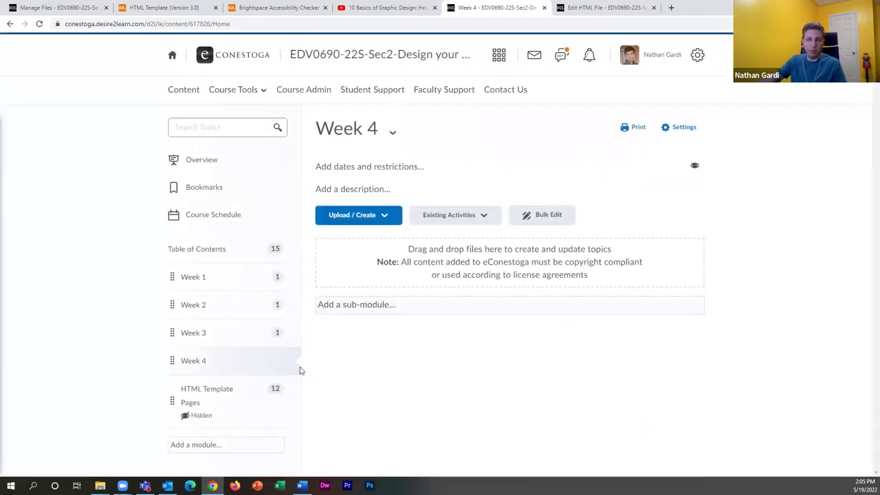
pyautogui.click(365, 216)
pyautogui.click(380, 292)
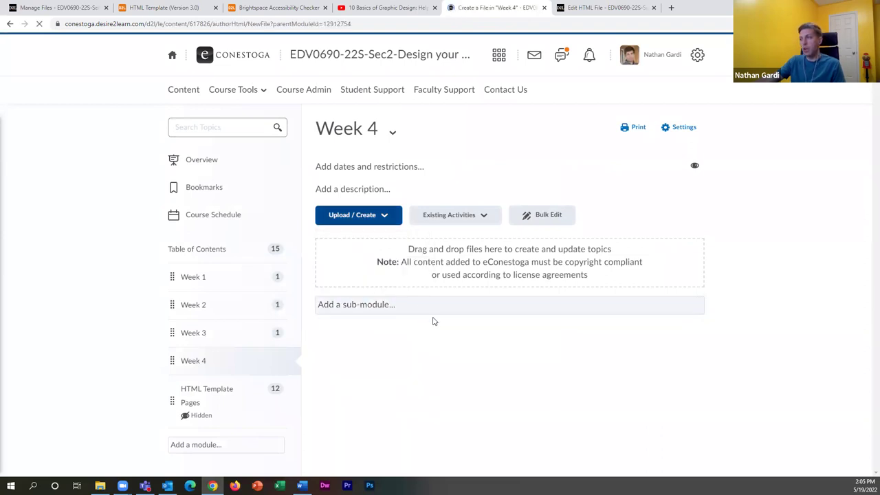
pyautogui.click(413, 158)
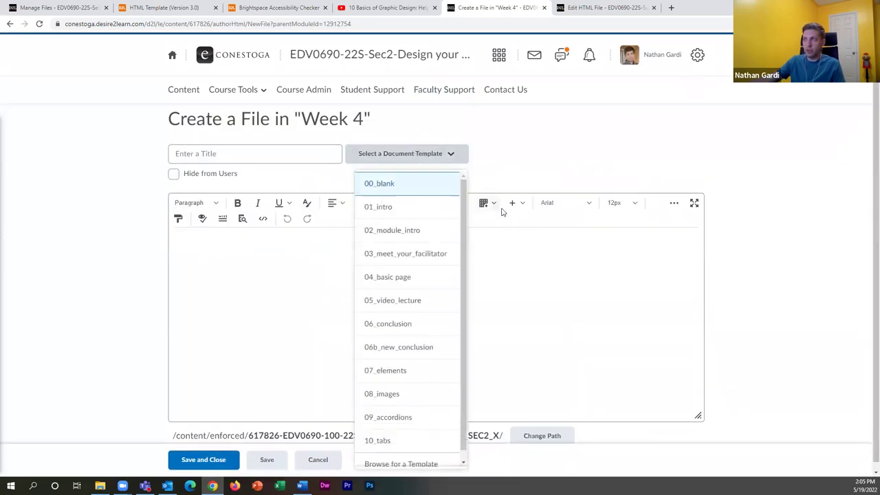
pyautogui.click(401, 347)
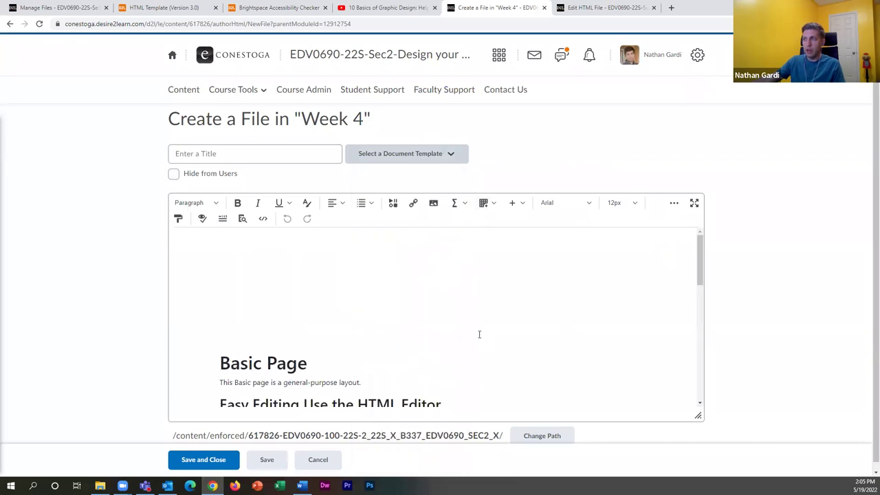
# Review the new conclusion template's content from the accordions to the Last Week and Next Week boxes, and cancel the file
pyautogui.scroll(-5, 696, 245)
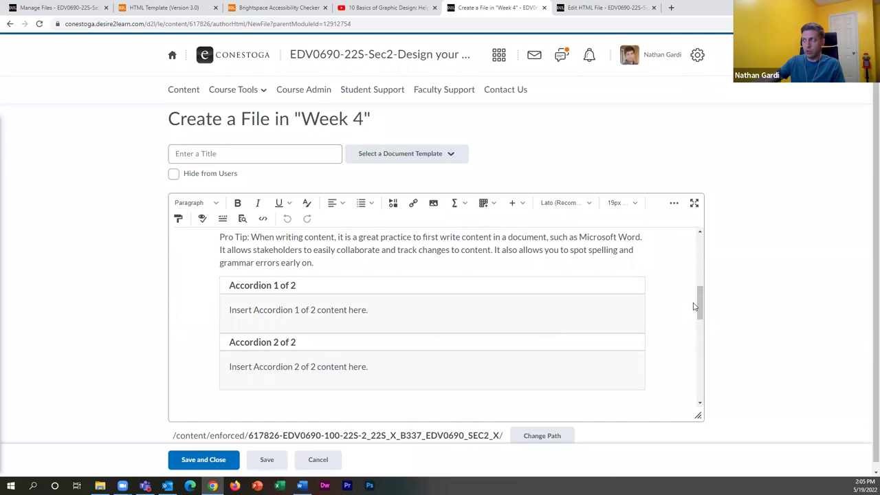
pyautogui.scroll(-10, 694, 306)
pyautogui.scroll(2, 310, 305)
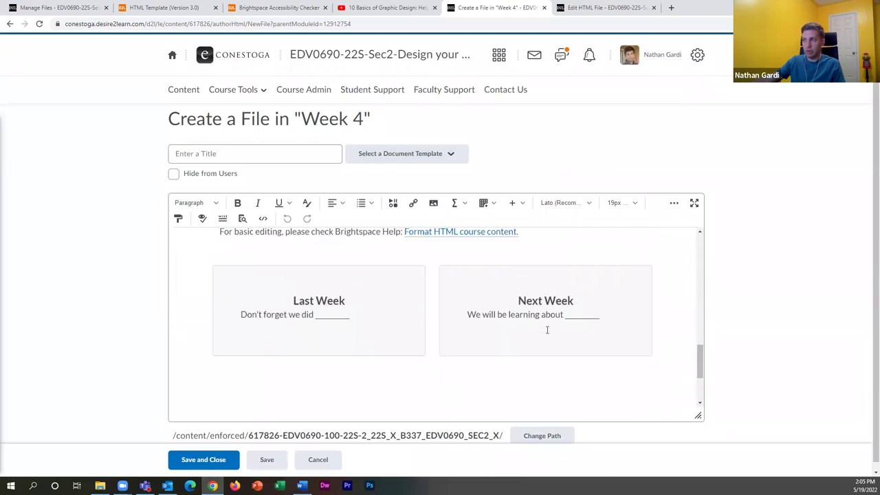
pyautogui.moveTo(699, 365); pyautogui.dragTo(699, 237)
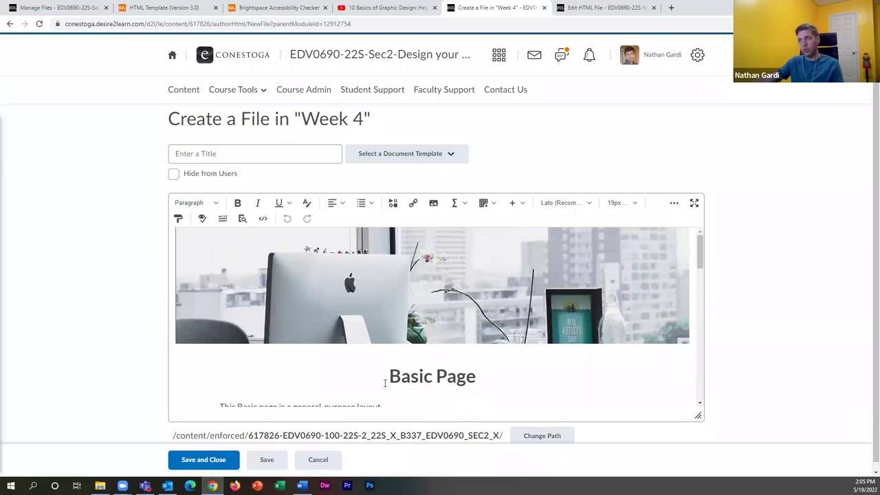
pyautogui.click(316, 462)
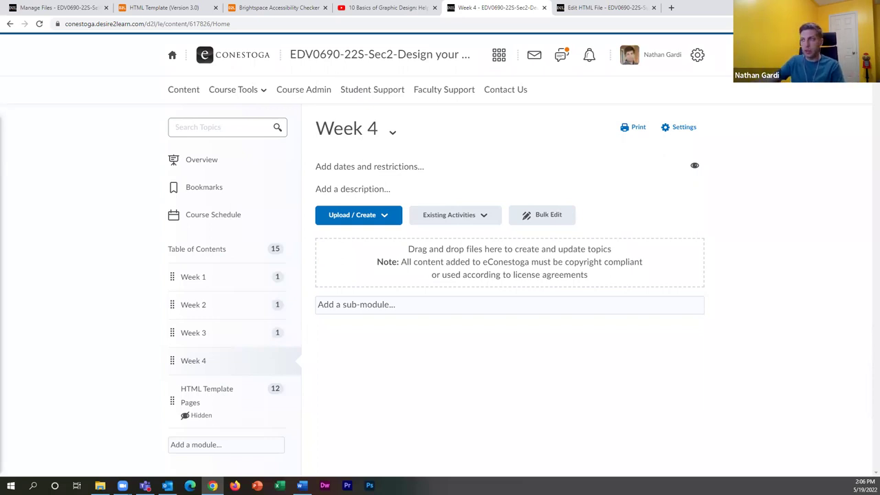
# Create a new Week 4 file from the 05_video_lecture template and title it "Video Lecture"
pyautogui.click(378, 220)
pyautogui.click(367, 291)
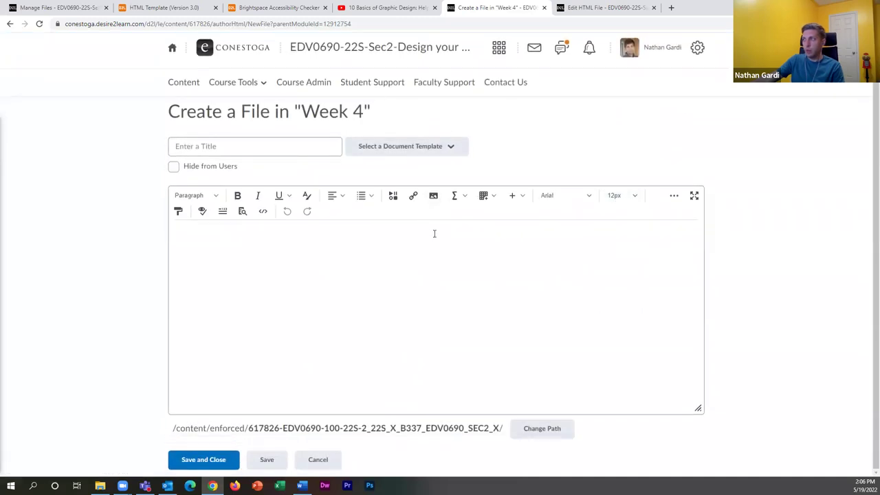
pyautogui.click(443, 152)
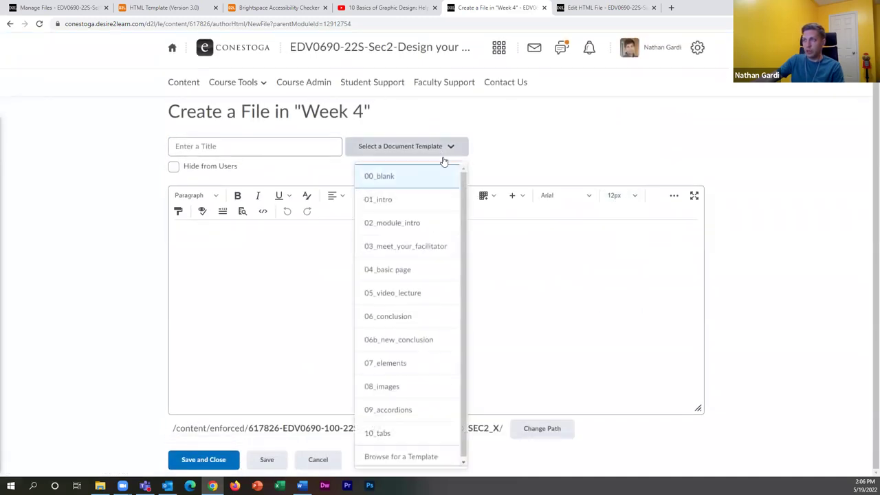
pyautogui.click(393, 294)
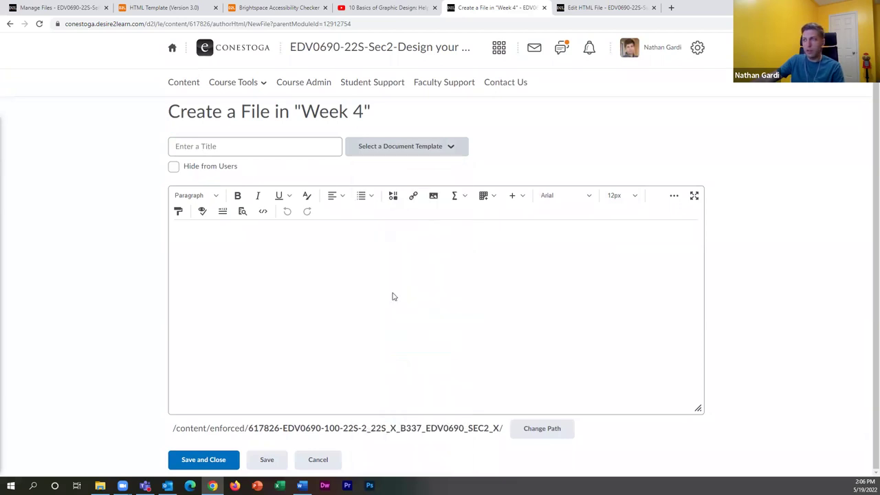
pyautogui.click(298, 144)
pyautogui.write('Video Lecture')
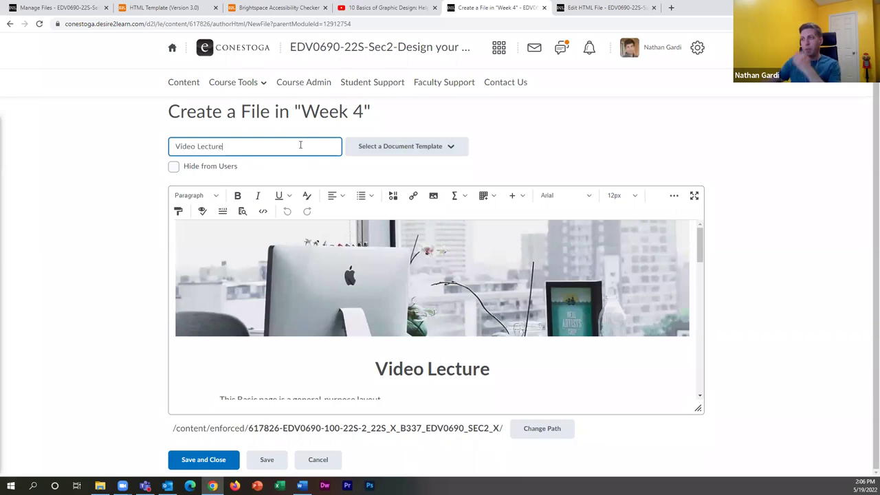
# Delete steps 2 and 3, including their sub-items, from the numbered list under the Replace Video heading
pyautogui.scroll(-5, 428, 288)
pyautogui.scroll(-8, 428, 288)
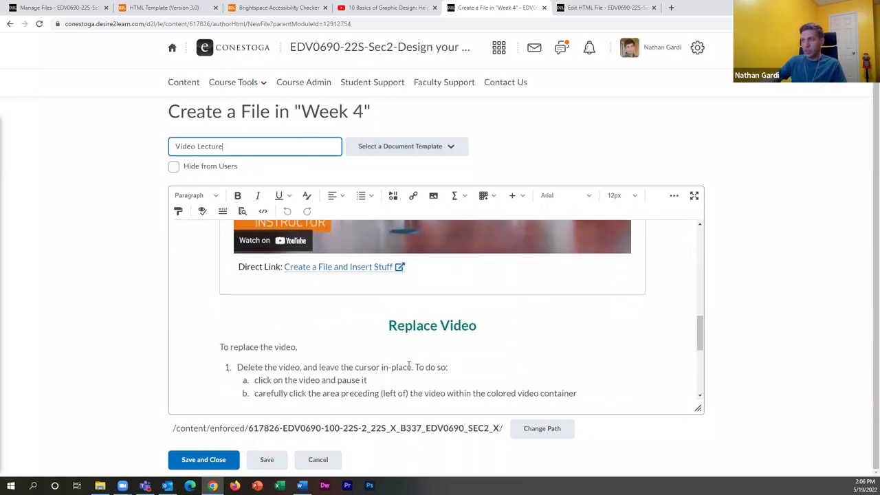
pyautogui.scroll(2, 419, 338)
pyautogui.scroll(-1, 468, 330)
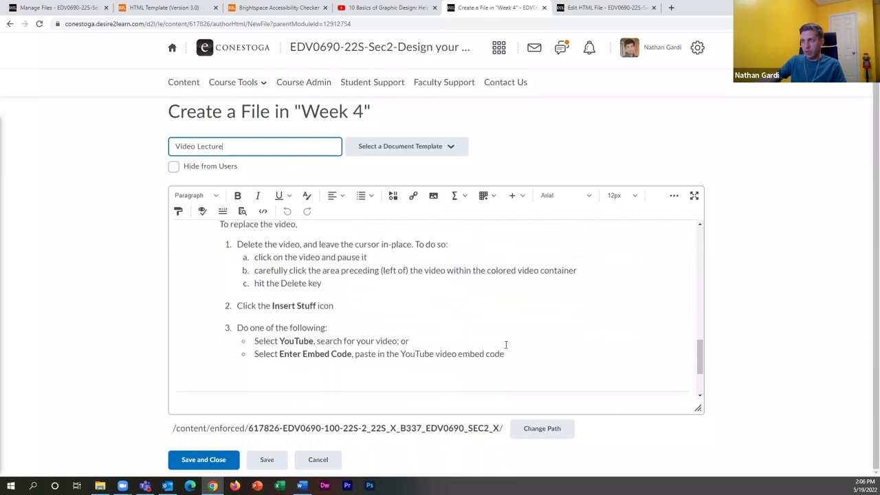
pyautogui.moveTo(515, 352)
pyautogui.mouseDown()
pyautogui.moveTo(414, 300)
pyautogui.moveTo(426, 261)
pyautogui.moveTo(432, 298)
pyautogui.moveTo(501, 350)
pyautogui.moveTo(453, 354)
pyautogui.moveTo(246, 307)
pyautogui.moveTo(237, 328)
pyautogui.moveTo(502, 354)
pyautogui.mouseUp()
pyautogui.click(477, 387)
pyautogui.scroll(-1, 503, 366)
pyautogui.press('BackSpace')
pyautogui.press('BackSpace')
pyautogui.press('BackSpace')
pyautogui.press('BackSpace')
pyautogui.press('BackSpace')
pyautogui.press('BackSpace')
pyautogui.press('BackSpace')
pyautogui.press('BackSpace')
pyautogui.press('BackSpace')
pyautogui.press('BackSpace')
pyautogui.press('BackSpace')
pyautogui.press('BackSpace')
pyautogui.press('BackSpace')
pyautogui.press('BackSpace')
pyautogui.press('BackSpace')
pyautogui.press('BackSpace')
pyautogui.press('BackSpace')
pyautogui.press('BackSpace')
pyautogui.press('BackSpace')
pyautogui.press('BackSpace')
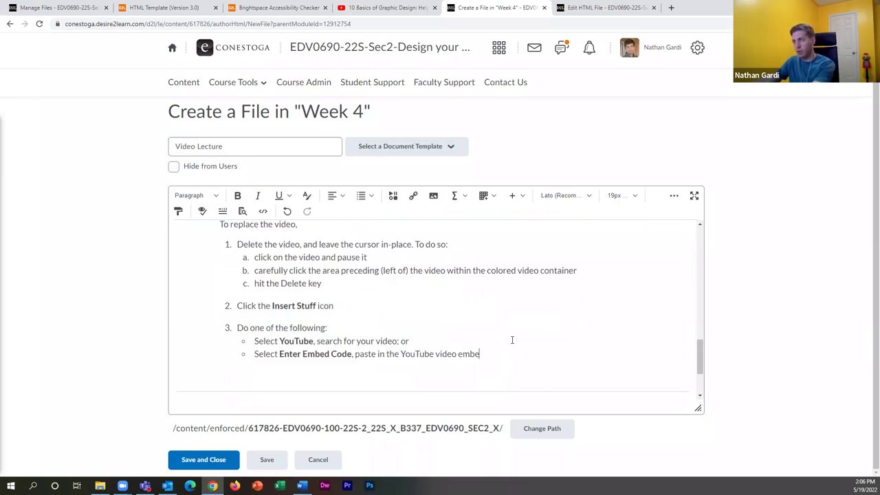
pyautogui.press('BackSpace')
pyautogui.press('BackSpace')
pyautogui.press('BackSpace')
pyautogui.press('BackSpace')
pyautogui.press('BackSpace')
pyautogui.press('BackSpace')
pyautogui.press('BackSpace')
pyautogui.press('BackSpace')
pyautogui.press('BackSpace')
pyautogui.press('BackSpace')
pyautogui.press('BackSpace')
pyautogui.press('BackSpace')
pyautogui.press('BackSpace')
pyautogui.press('BackSpace')
pyautogui.press('BackSpace')
pyautogui.press('BackSpace')
pyautogui.press('BackSpace')
pyautogui.press('BackSpace')
pyautogui.press('BackSpace')
pyautogui.press('BackSpace')
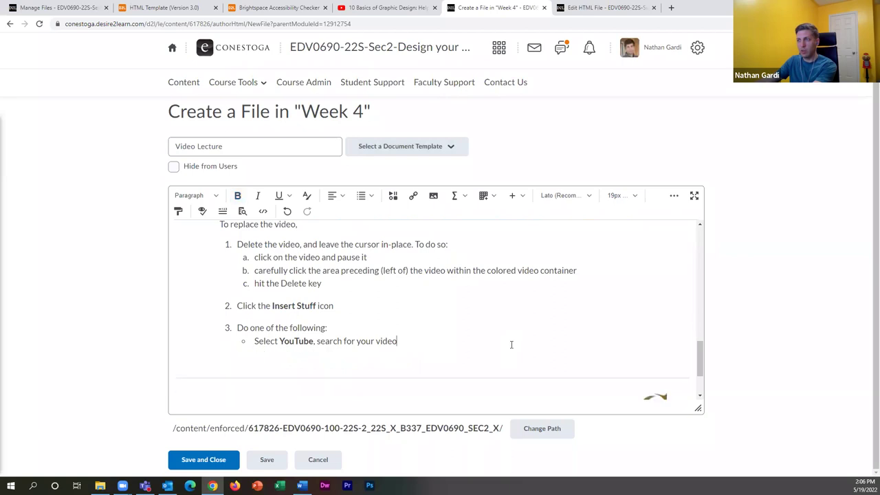
pyautogui.press('BackSpace')
pyautogui.press('BackSpace')
pyautogui.press('BackSpace')
pyautogui.press('BackSpace')
pyautogui.press('BackSpace')
pyautogui.press('BackSpace')
pyautogui.press('BackSpace')
pyautogui.press('BackSpace')
pyautogui.press('BackSpace')
pyautogui.press('BackSpace')
pyautogui.press('BackSpace')
pyautogui.press('BackSpace')
pyautogui.press('BackSpace')
pyautogui.press('BackSpace')
pyautogui.press('BackSpace')
pyautogui.press('BackSpace')
pyautogui.press('BackSpace')
pyautogui.press('BackSpace')
pyautogui.press('BackSpace')
pyautogui.press('BackSpace')
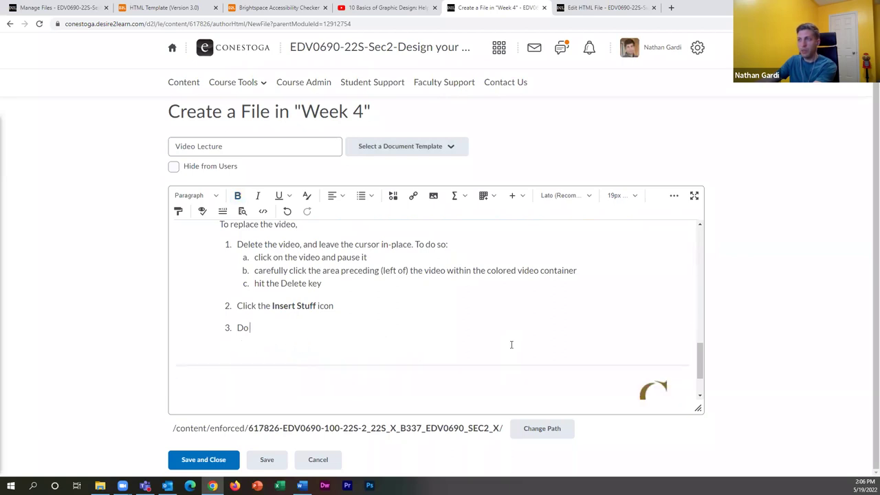
pyautogui.press('BackSpace')
pyautogui.press('BackSpace')
pyautogui.press('BackSpace')
pyautogui.press('BackSpace')
pyautogui.press('BackSpace')
pyautogui.press('BackSpace')
pyautogui.press('BackSpace')
pyautogui.press('BackSpace')
pyautogui.press('BackSpace')
pyautogui.press('BackSpace')
pyautogui.press('BackSpace')
pyautogui.press('BackSpace')
pyautogui.press('BackSpace')
pyautogui.press('BackSpace')
pyautogui.press('BackSpace')
pyautogui.press('BackSpace')
pyautogui.press('BackSpace')
pyautogui.press('BackSpace')
pyautogui.press('BackSpace')
pyautogui.press('BackSpace')
pyautogui.press('BackSpace')
pyautogui.press('BackSpace')
pyautogui.press('BackSpace')
pyautogui.press('BackSpace')
pyautogui.press('BackSpace')
pyautogui.press('BackSpace')
pyautogui.press('BackSpace')
pyautogui.press('BackSpace')
pyautogui.press('BackSpace')
pyautogui.press('BackSpace')
pyautogui.hotkey('ctrl', 'z')
pyautogui.hotkey('ctrl', 'z')
pyautogui.hotkey('ctrl', 'z')
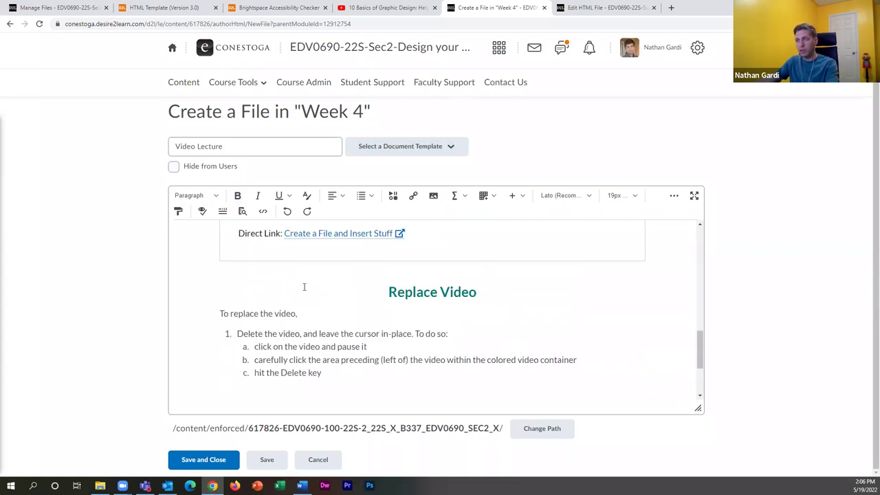
# Change the Replace Video heading to "After Watching" and its introductory line to "Please reflect on the following,"
pyautogui.tripleClick(432, 294)
pyautogui.moveTo(388, 295); pyautogui.dragTo(481, 296)
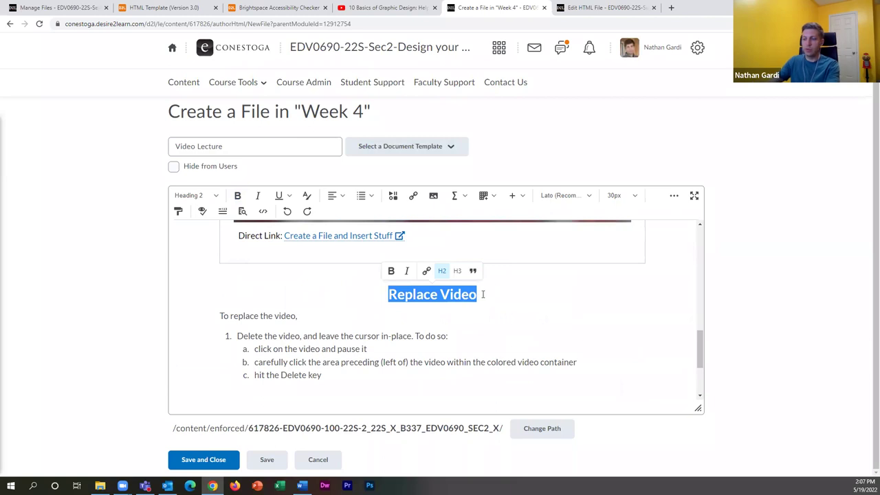
pyautogui.write('After Watching')
pyautogui.scroll(1, 366, 340)
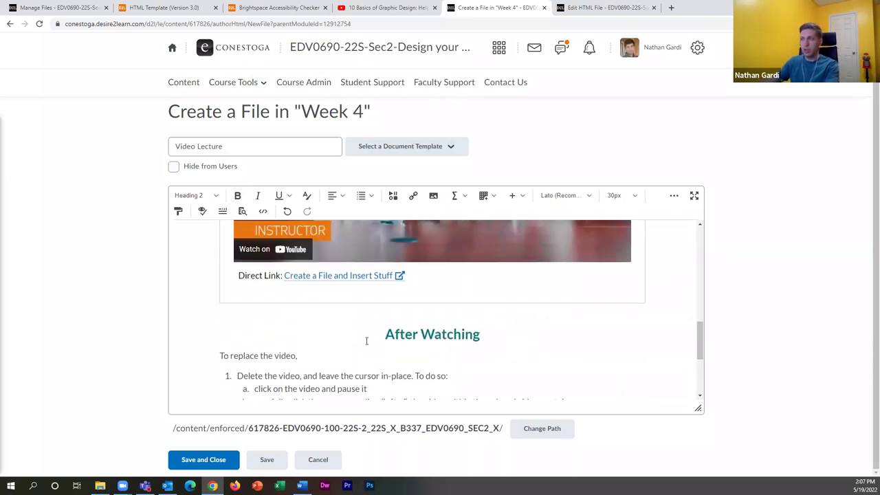
pyautogui.moveTo(296, 361); pyautogui.dragTo(218, 361)
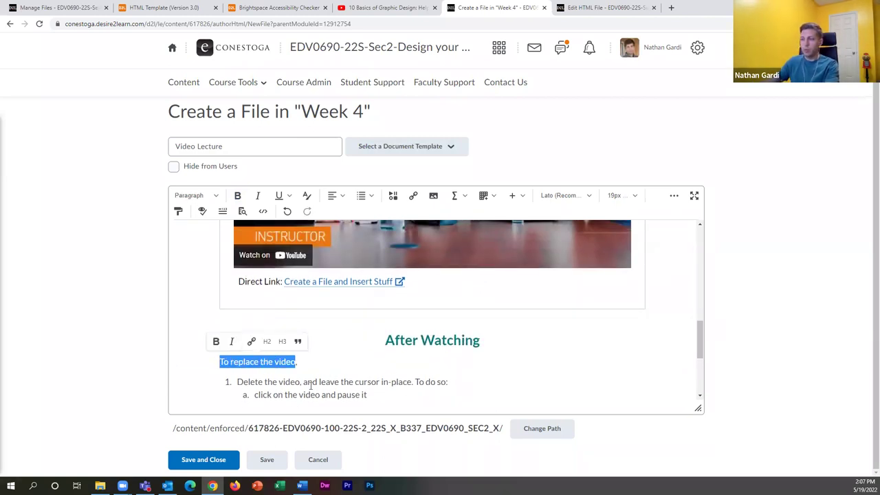
pyautogui.write('Please reflect on the following,')
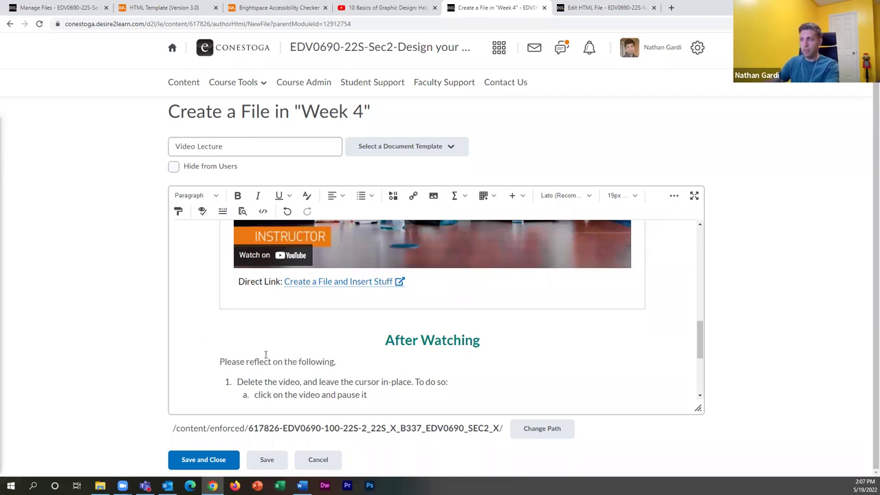
# Replace the first numbered list item with "What is the dog's name? Is it a good name?"
pyautogui.scroll(-2, 265, 355)
pyautogui.moveTo(237, 290); pyautogui.dragTo(456, 291)
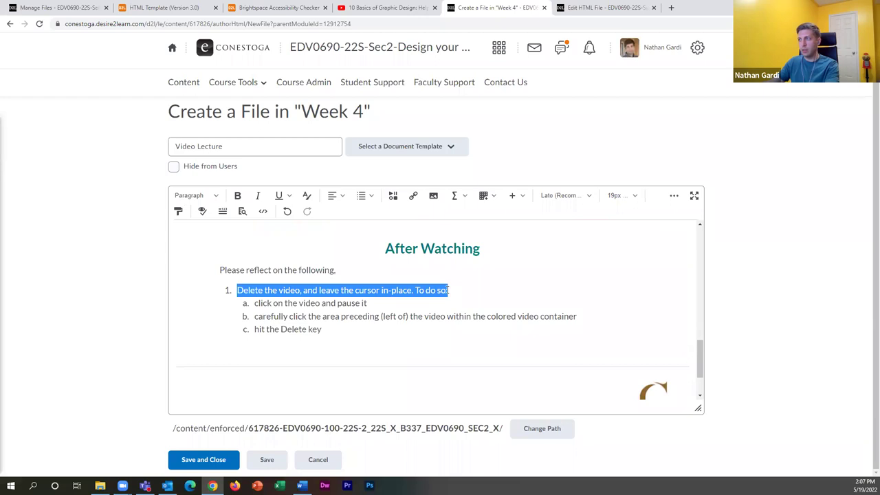
pyautogui.write('Wh')
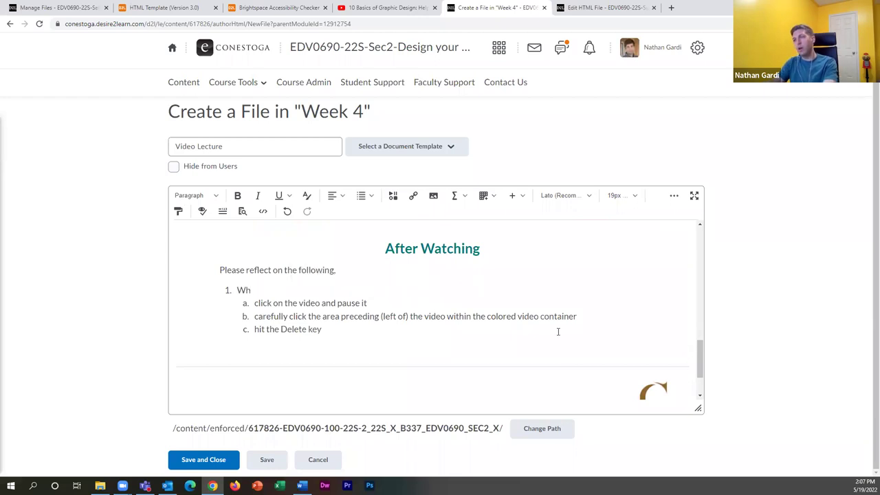
pyautogui.write("at is the dog's n")
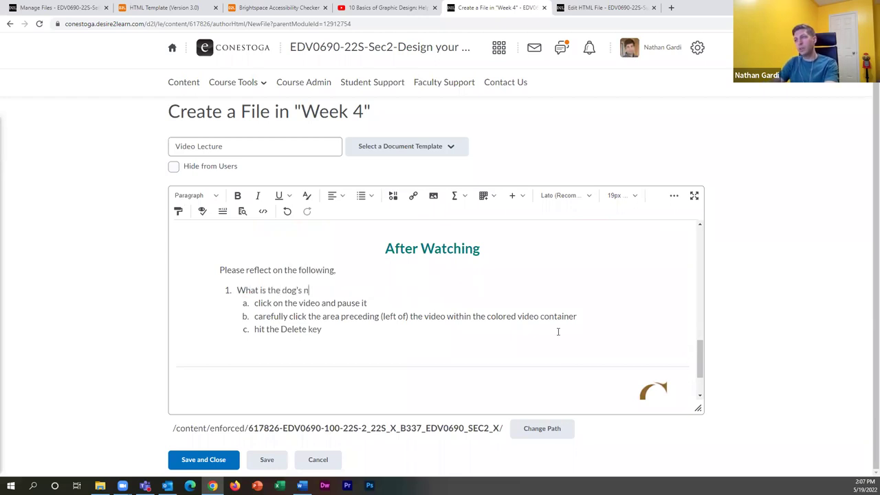
pyautogui.write('ame? Is it a good name?')
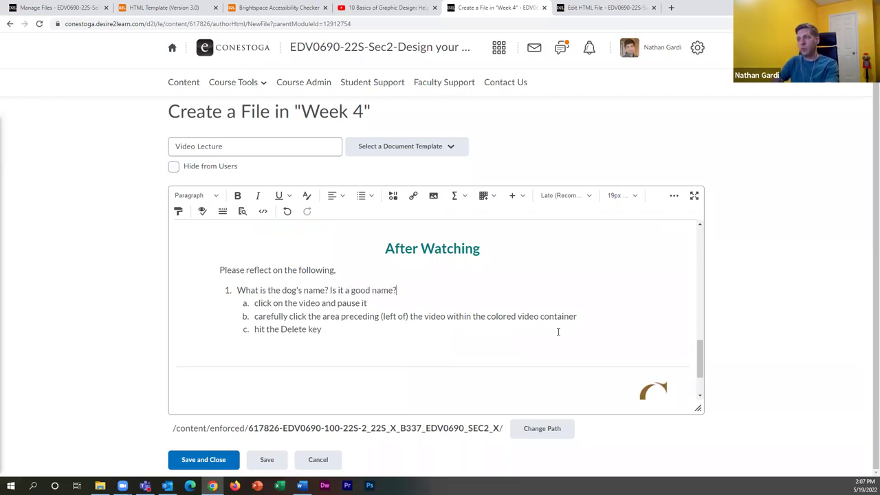
# Replace sub-item a with "does the dog enjoy eating the carrot?"
pyautogui.press('BackSpace')
pyautogui.press('BackSpace')
pyautogui.press('BackSpace')
pyautogui.press('BackSpace')
pyautogui.press('BackSpace')
pyautogui.press('BackSpace')
pyautogui.press('BackSpace')
pyautogui.press('BackSpace')
pyautogui.press('BackSpace')
pyautogui.press('BackSpace')
pyautogui.press('BackSpace')
pyautogui.press('BackSpace')
pyautogui.press('BackSpace')
pyautogui.press('BackSpace')
pyautogui.press('BackSpace')
pyautogui.press('BackSpace')
pyautogui.press('BackSpace')
pyautogui.press('BackSpace')
pyautogui.press('BackSpace')
pyautogui.press('BackSpace')
pyautogui.write('does the dog enjoy eating the carrot?')
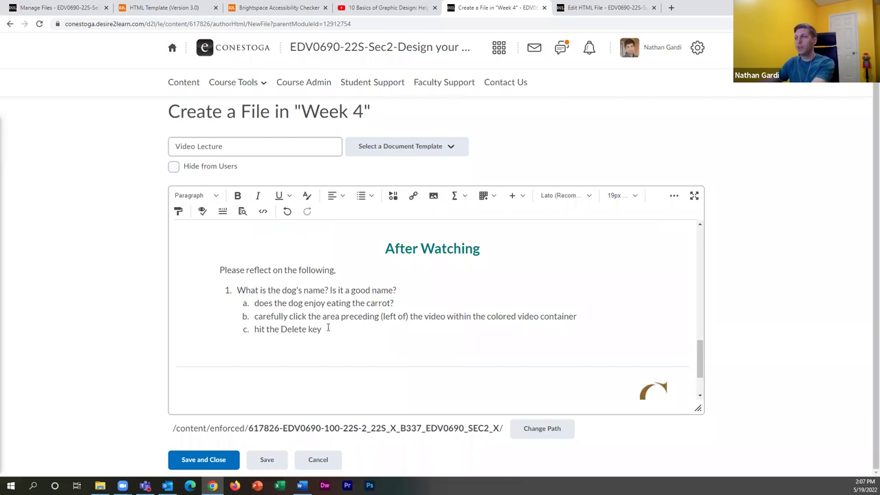
# Replace sub-items b and c with the single sub-item "would you feed the dog something different?"
pyautogui.moveTo(328, 329); pyautogui.dragTo(256, 317)
pyautogui.press('Delete')
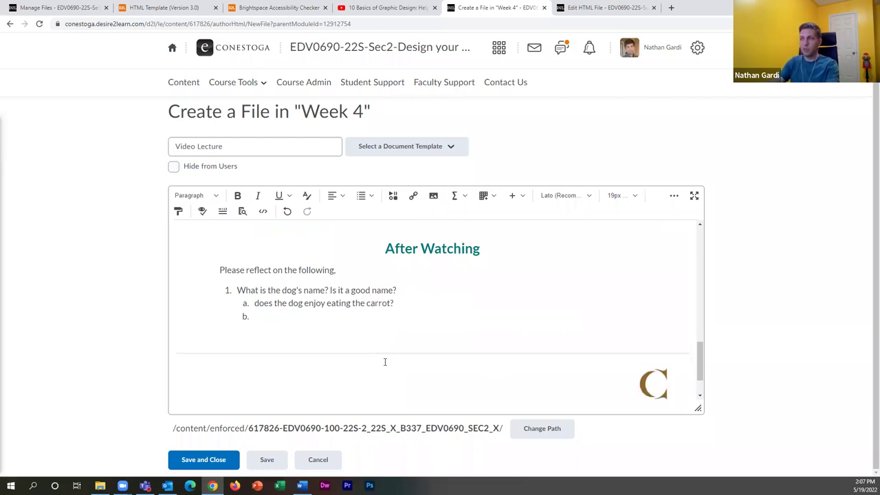
pyautogui.write('would you feed the dog something different?')
pyautogui.scroll(5, 378, 361)
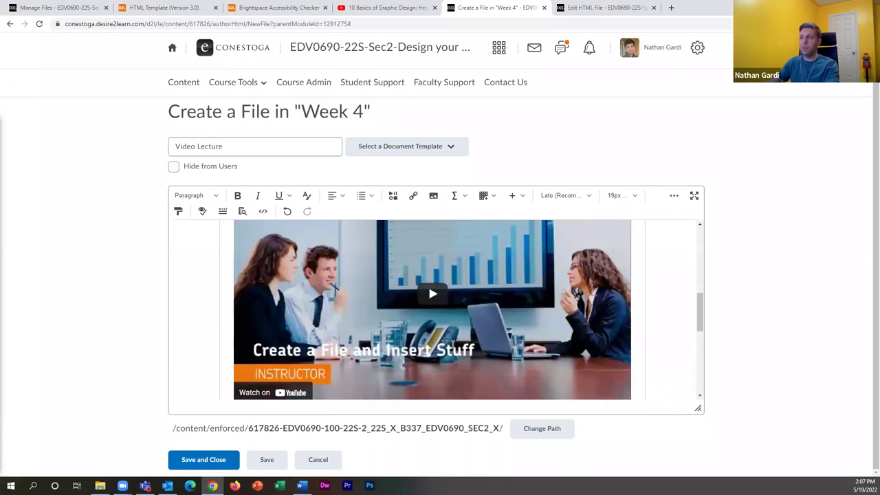
pyautogui.scroll(3, 452, 343)
pyautogui.scroll(-5, 451, 331)
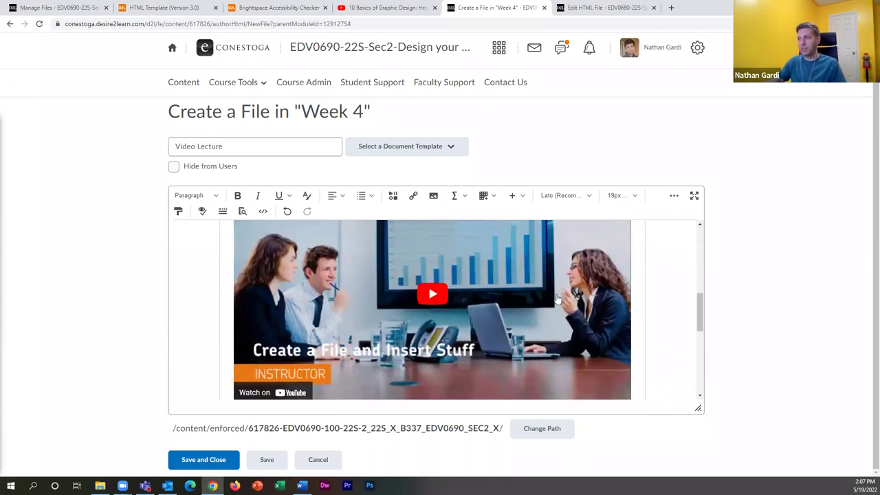
pyautogui.scroll(-5, 468, 351)
pyautogui.scroll(5, 481, 343)
pyautogui.scroll(-5, 618, 338)
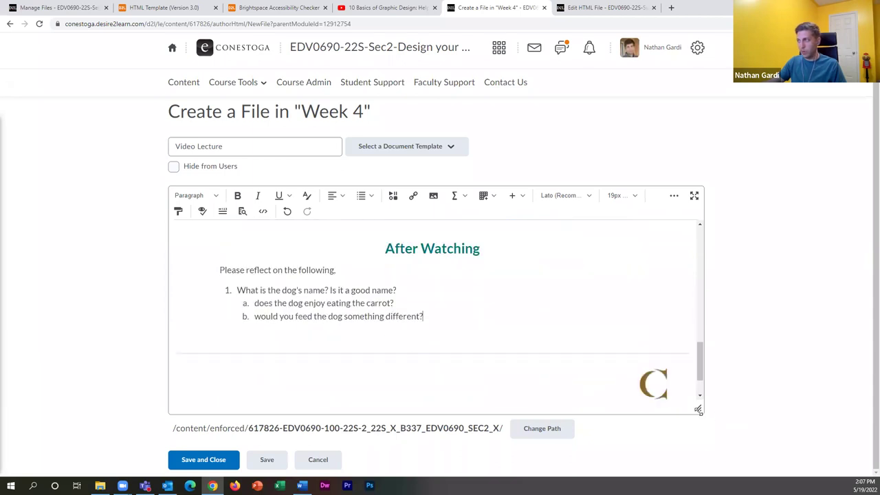
# Enlarge the page editor's height to show more of the Video Lecture content
pyautogui.moveTo(698, 410); pyautogui.dragTo(699, 447)
pyautogui.scroll(-2, 729, 375)
pyautogui.moveTo(699, 409); pyautogui.dragTo(708, 466)
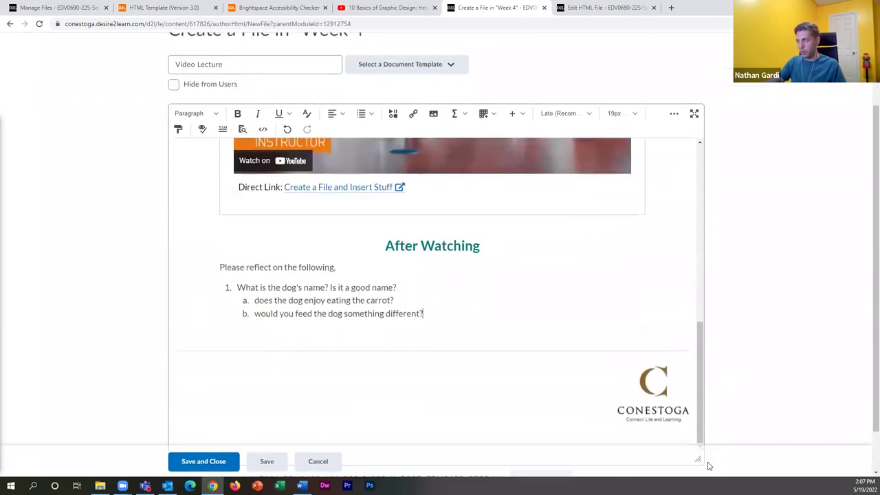
# Play the template's embedded "Create a File and Insert Stuff" video briefly and pause it
pyautogui.moveTo(700, 382); pyautogui.dragTo(701, 290)
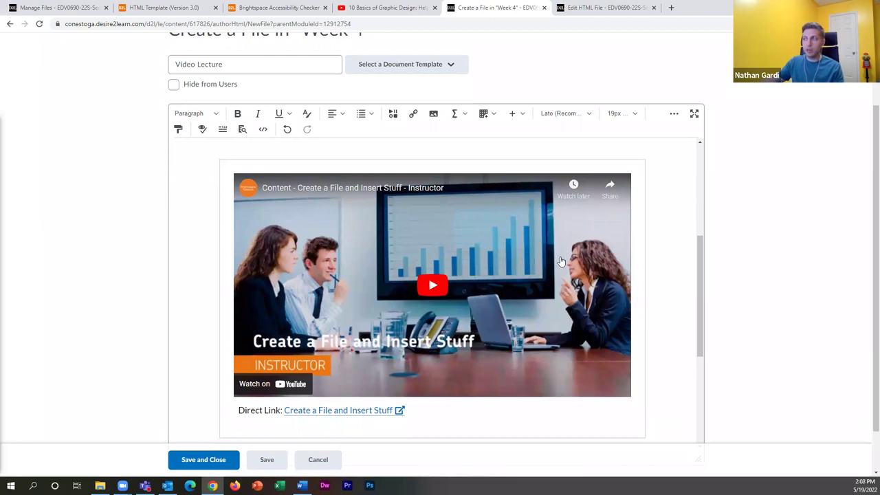
pyautogui.click(434, 286)
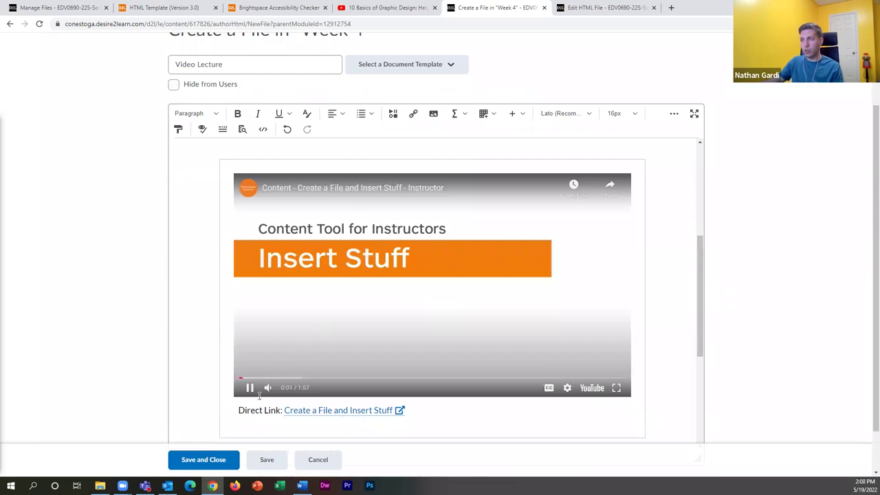
pyautogui.click(249, 388)
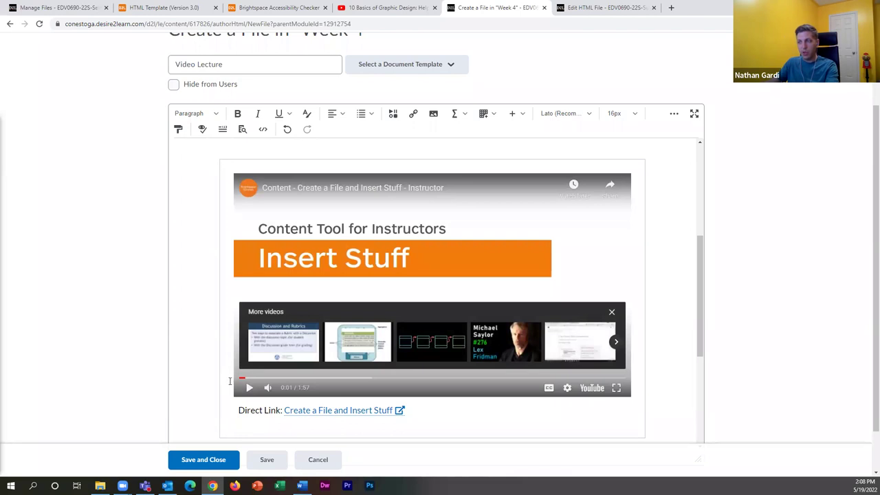
# Delete the template's embedded video from the frame above the Direct Link line, checking the deletion with an undo and redo
pyautogui.click(234, 388)
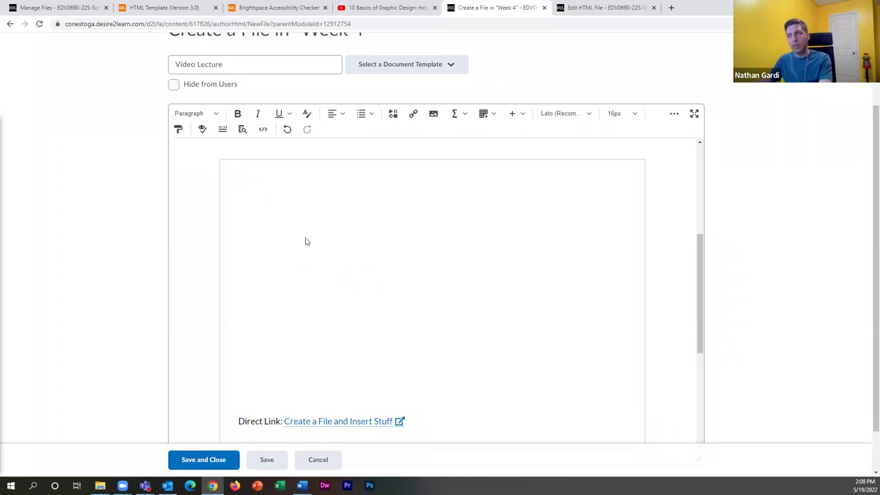
pyautogui.click(287, 130)
pyautogui.click(307, 130)
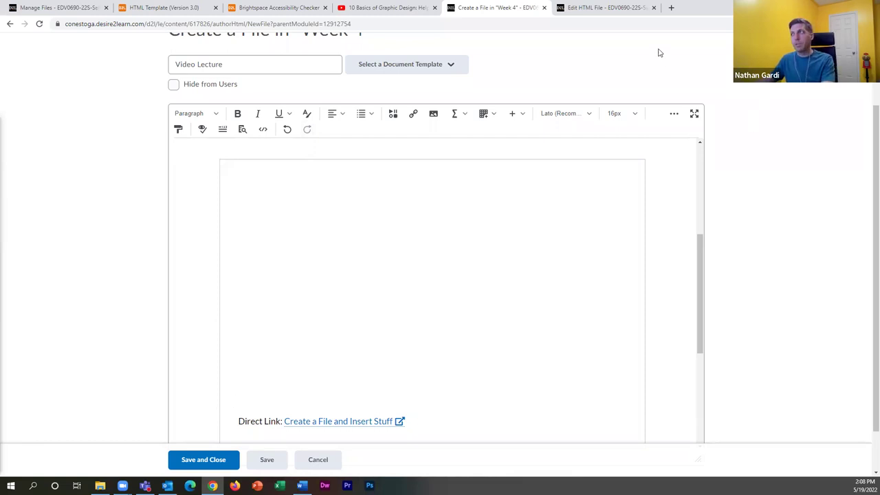
# Open Panopto in a new browser tab and sign in through eConestoga
pyautogui.click(670, 7)
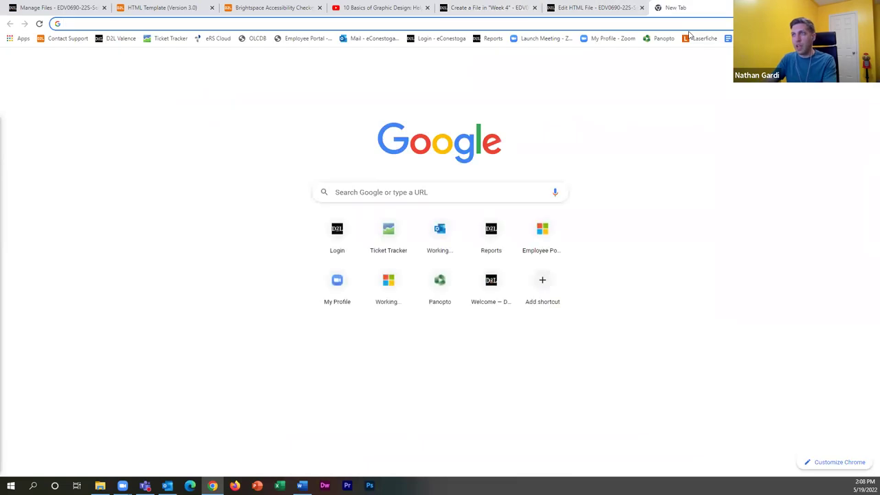
pyautogui.click(660, 39)
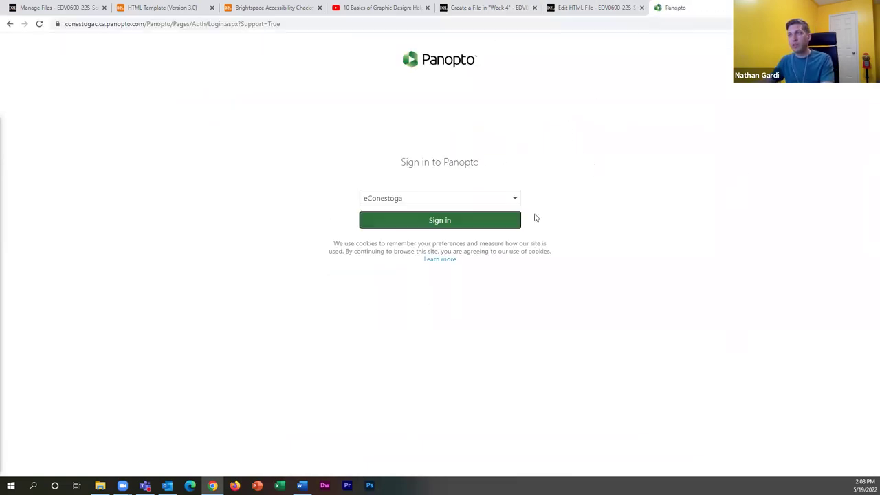
pyautogui.click(418, 220)
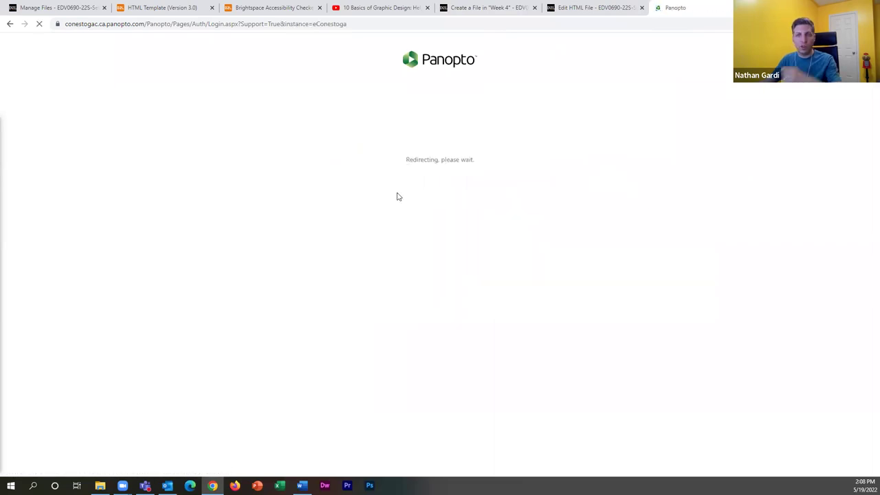
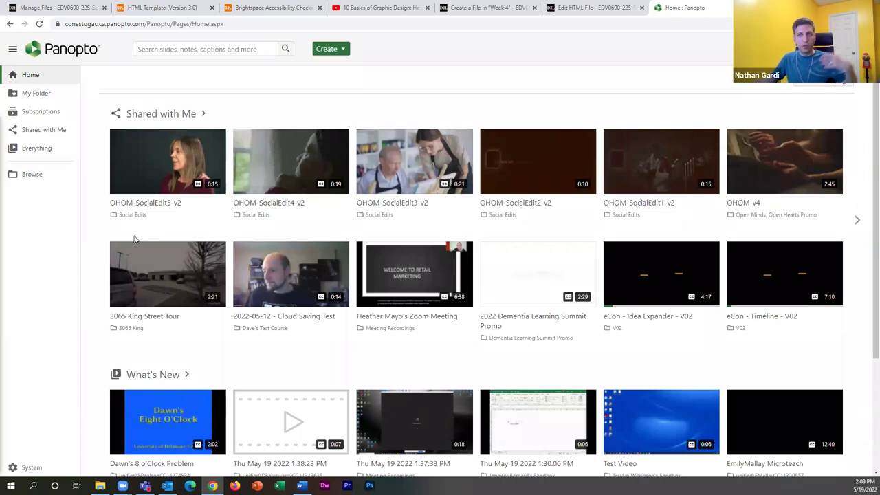
# Browse Panopto's eConestoga folders and open the COMM1085-22W-Sec999 College Reading & Writing folder
pyautogui.click(35, 93)
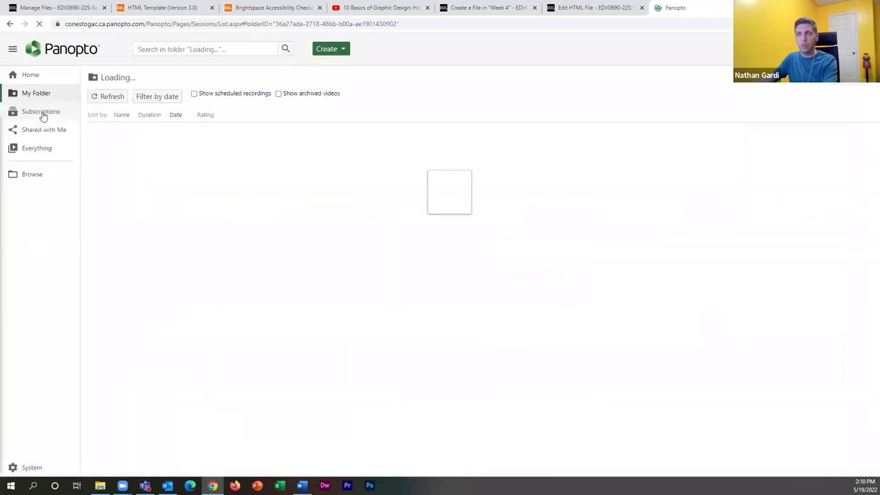
pyautogui.click(32, 175)
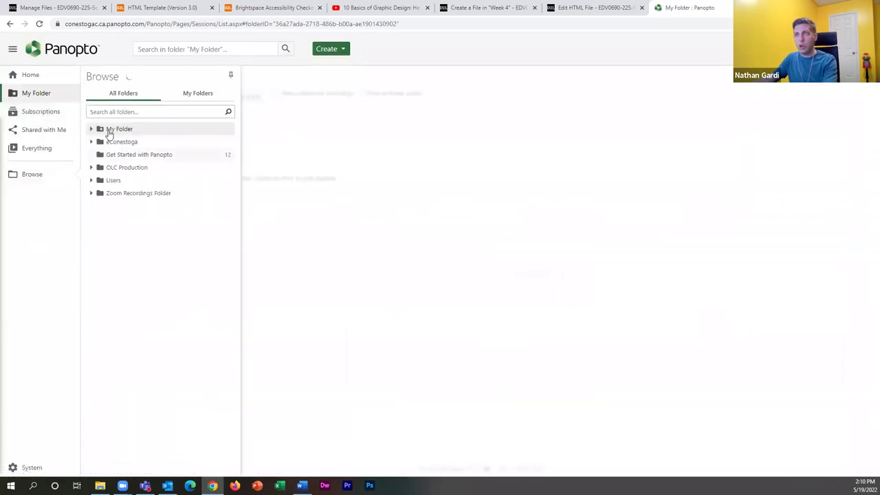
pyautogui.click(91, 142)
pyautogui.scroll(-3, 177, 225)
pyautogui.scroll(-8, 181, 223)
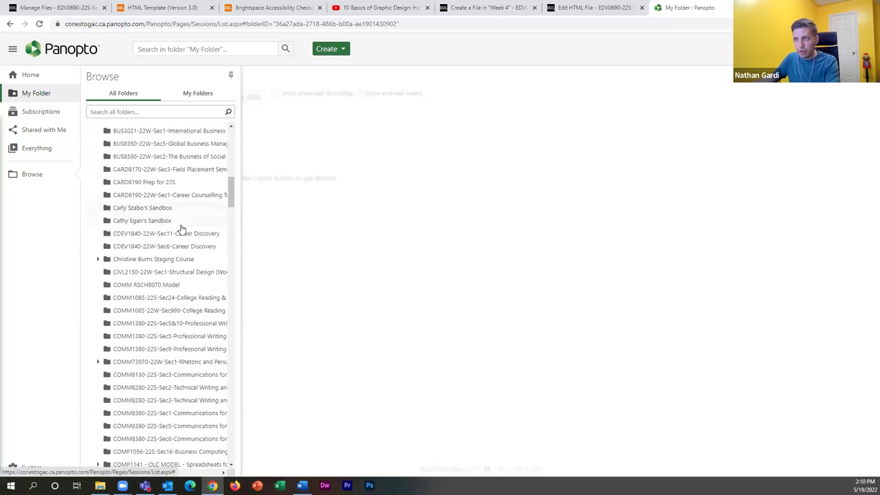
pyautogui.scroll(4, 181, 228)
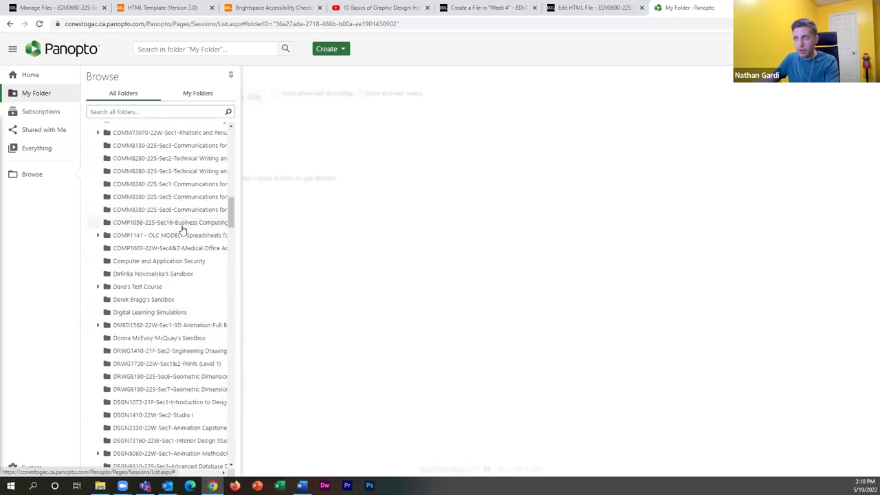
pyautogui.scroll(4, 182, 230)
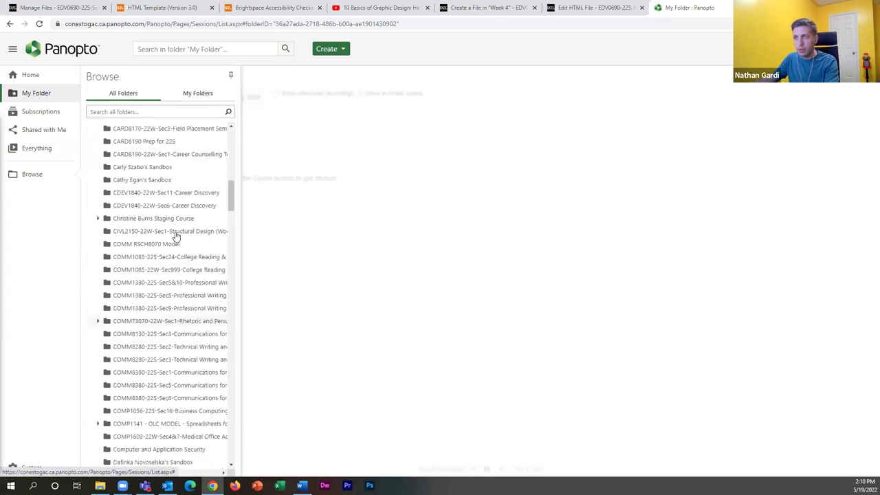
pyautogui.click(179, 265)
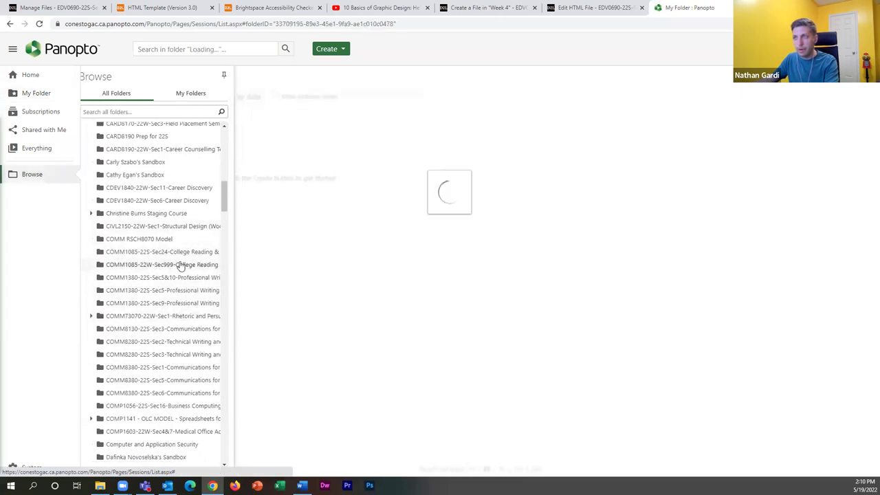
# Open the embed sharing options for Sample Video and copy its embed code
pyautogui.moveTo(157, 160)
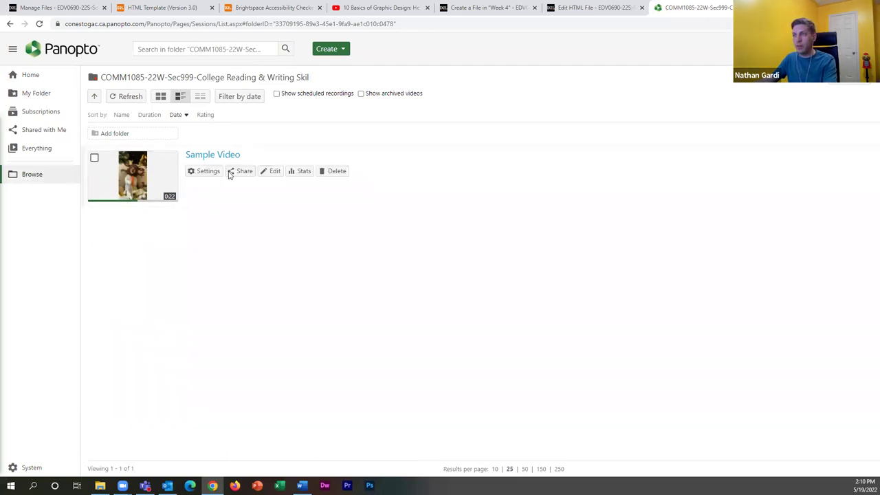
pyautogui.moveTo(240, 171)
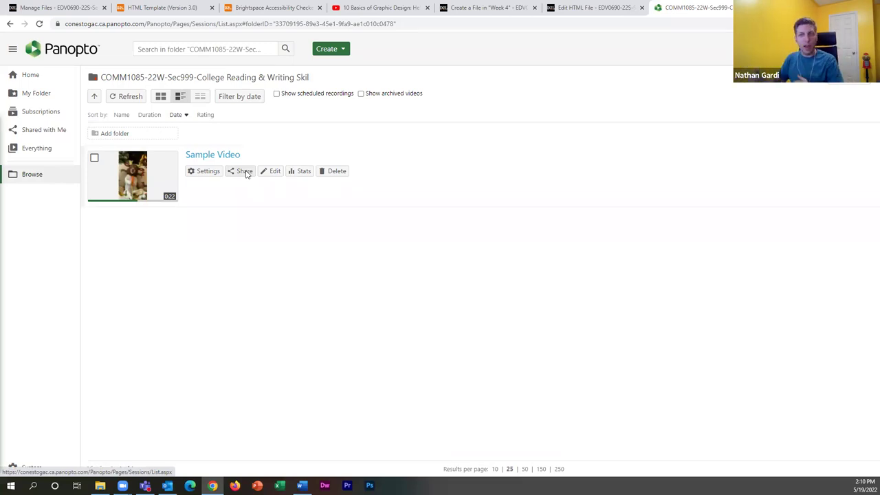
pyautogui.click(244, 171)
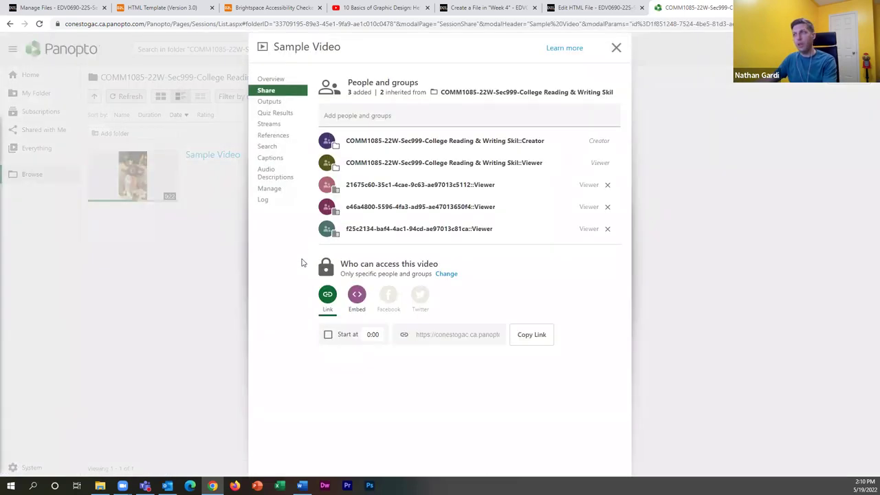
pyautogui.click(357, 296)
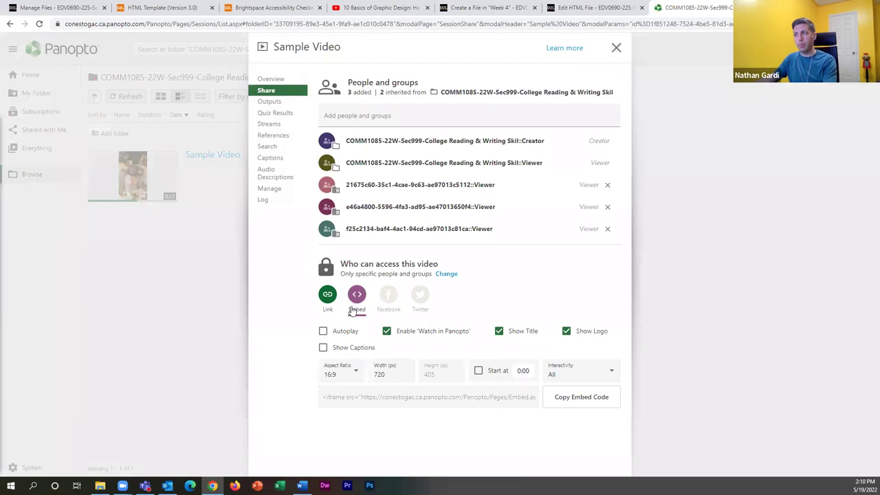
pyautogui.click(591, 406)
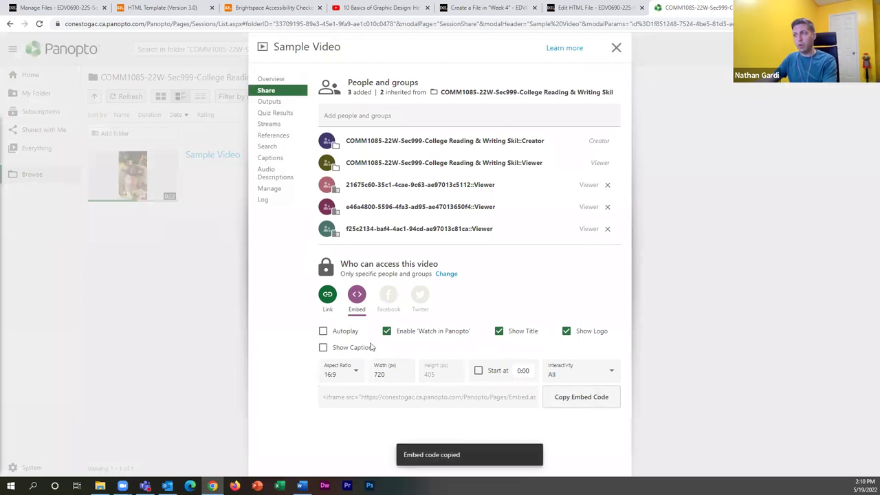
# Enable Show Captions, disable Show Title, Show Logo and Enable 'Watch in Panopto', and copy the updated embed code
pyautogui.click(323, 348)
pyautogui.click(522, 331)
pyautogui.click(583, 332)
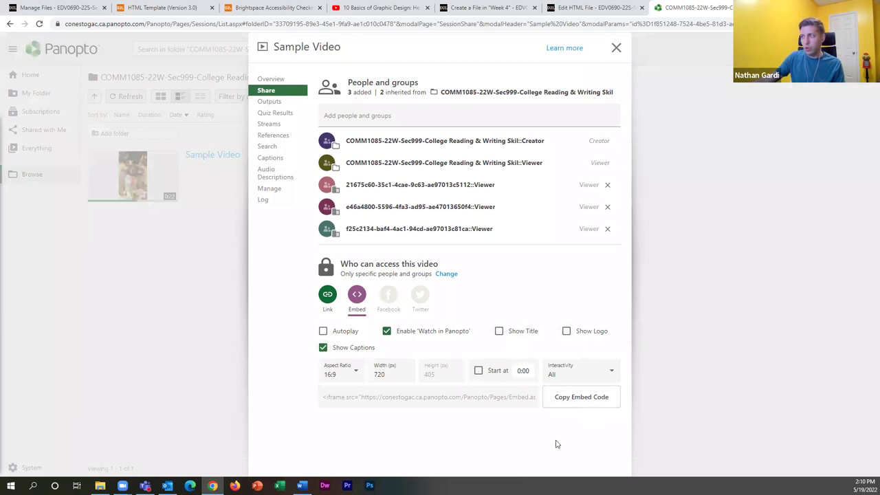
pyautogui.click(424, 330)
pyautogui.click(575, 403)
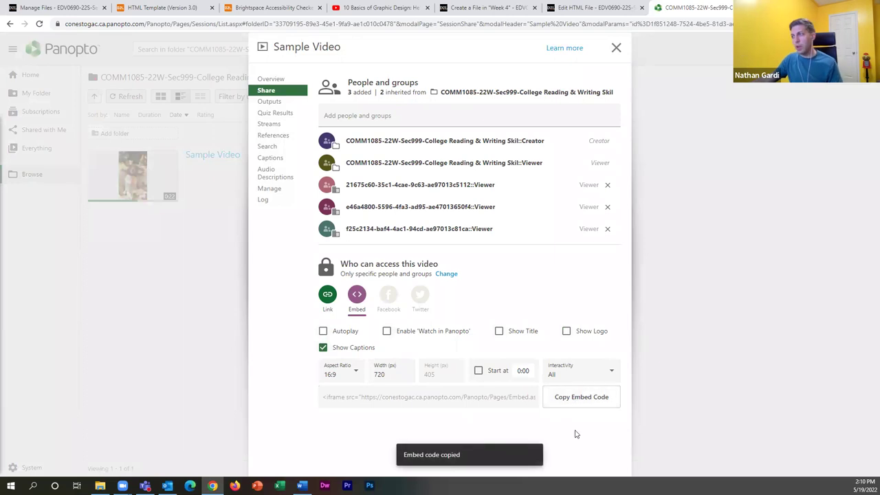
# Return to the Week 4 Create a File page and move its browser tab beside the Panopto tab
pyautogui.click(588, 8)
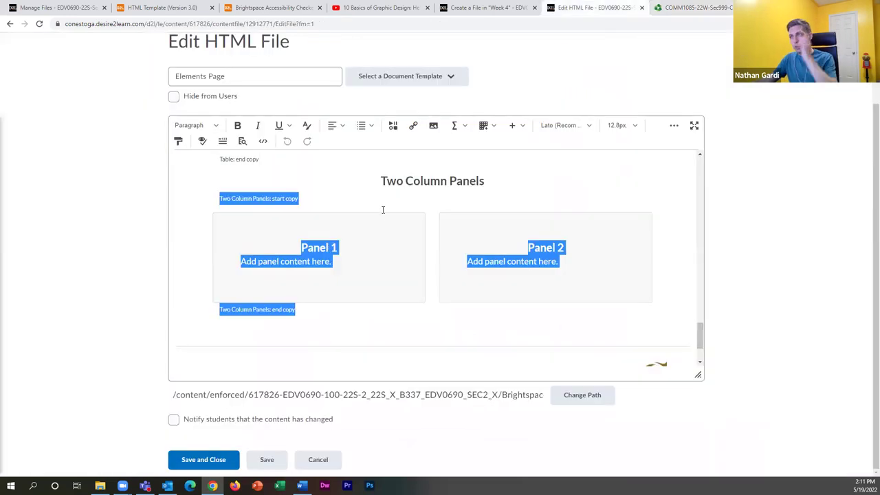
pyautogui.scroll(10, 385, 209)
pyautogui.scroll(5, 391, 213)
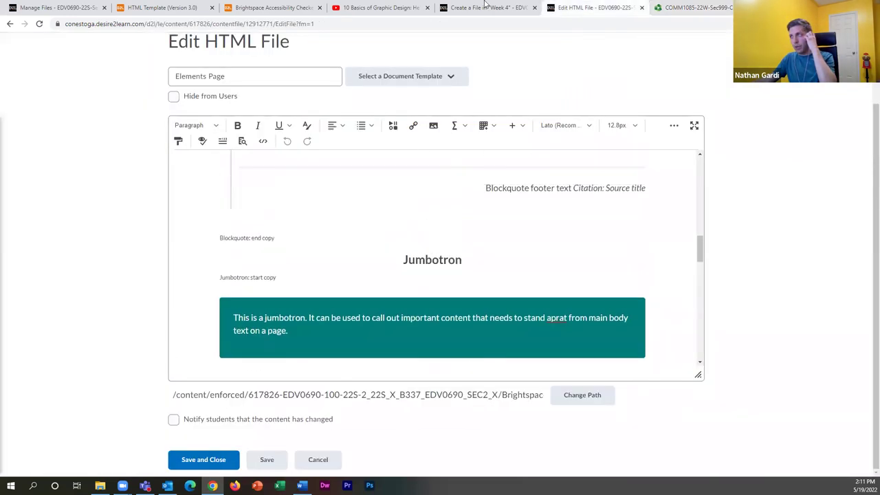
pyautogui.moveTo(488, 8); pyautogui.dragTo(595, 7)
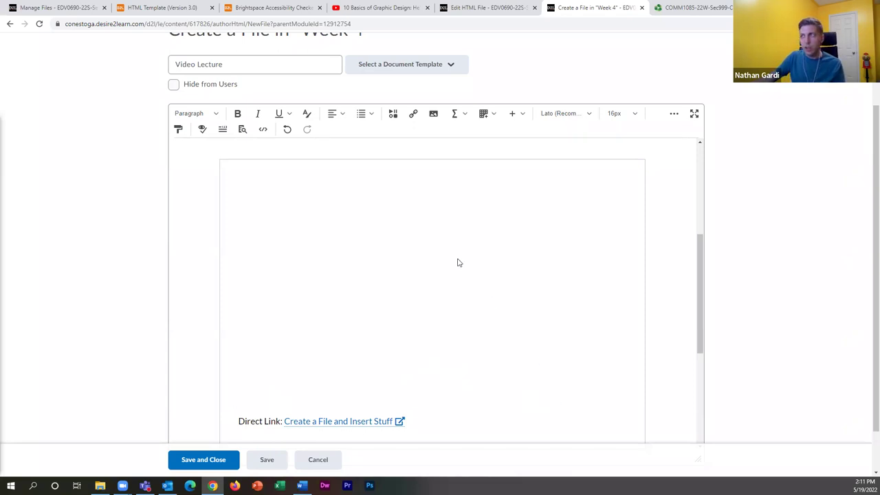
# Start an Enter Embed Code insertion through Insert Stuff and paste the copied Panopto iframe code
pyautogui.click(393, 114)
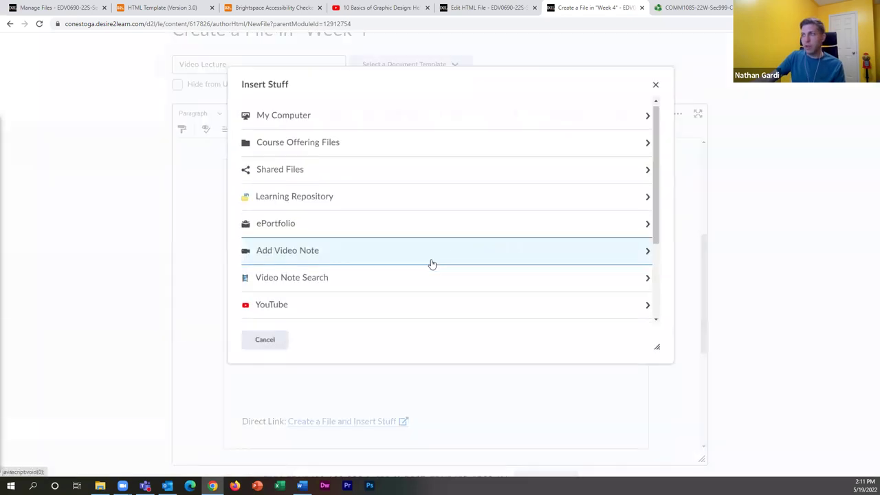
pyautogui.scroll(-3, 295, 271)
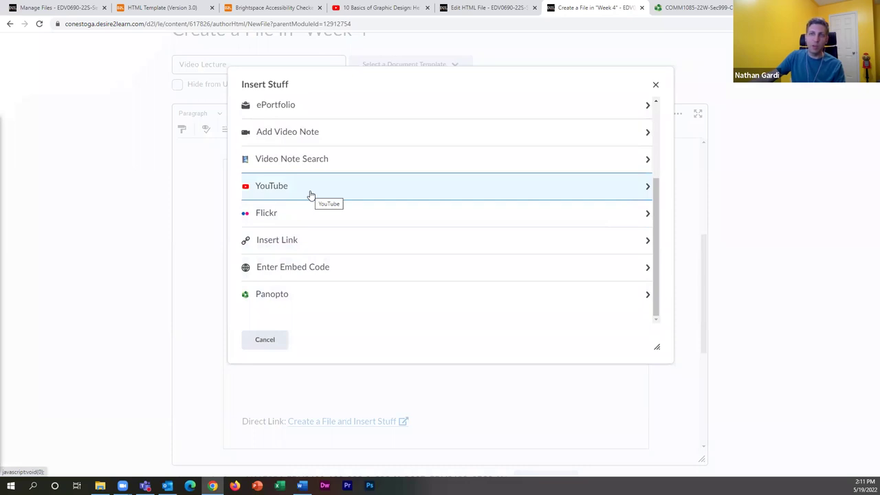
pyautogui.click(689, 9)
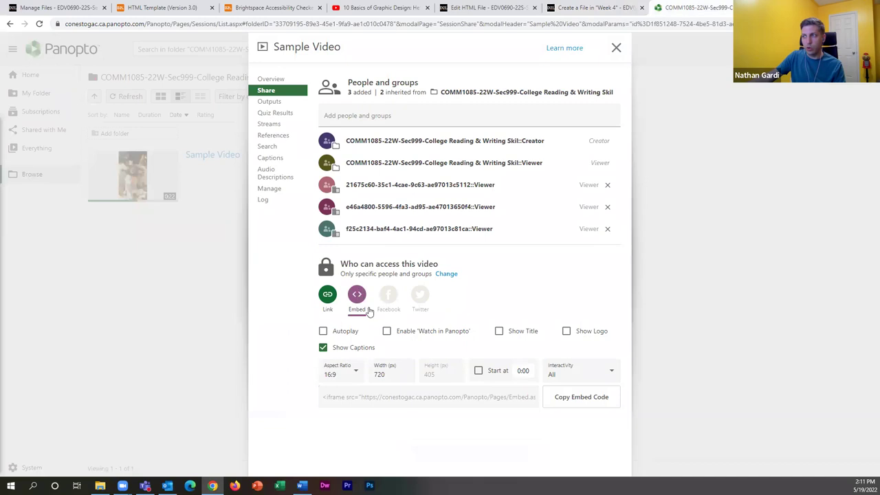
pyautogui.click(581, 7)
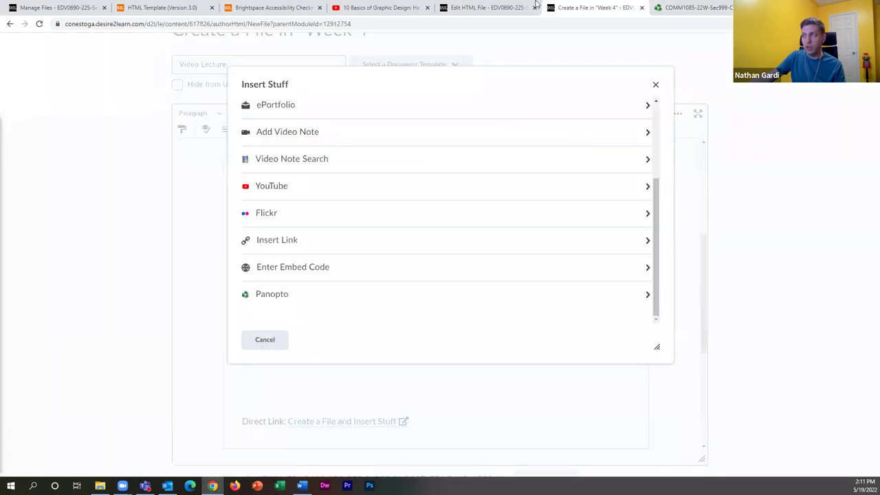
pyautogui.click(320, 265)
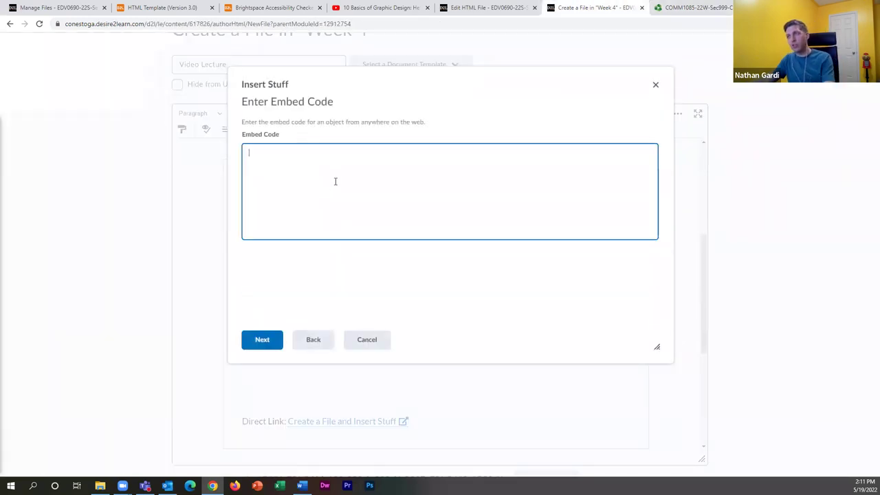
pyautogui.hotkey('ctrl', 'v')
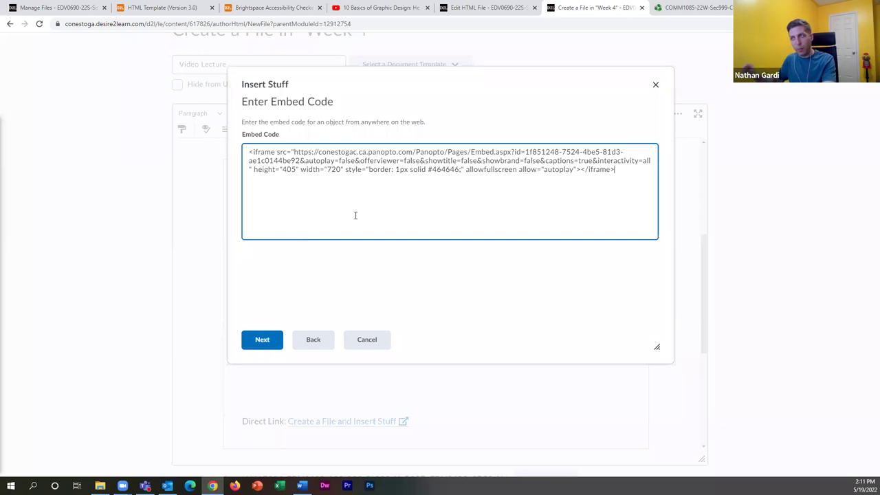
# Insert the pasted Panopto video into the bordered frame above the Direct Link line
pyautogui.doubleClick(255, 152)
pyautogui.click(249, 152)
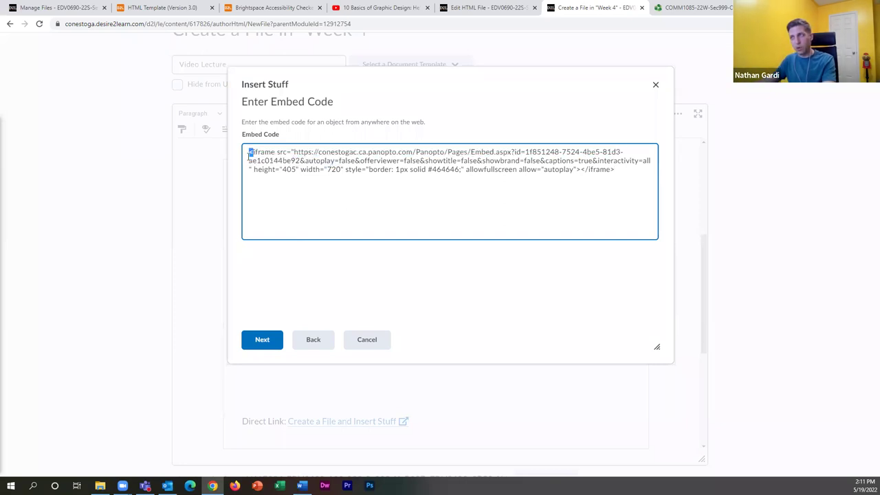
pyautogui.click(640, 183)
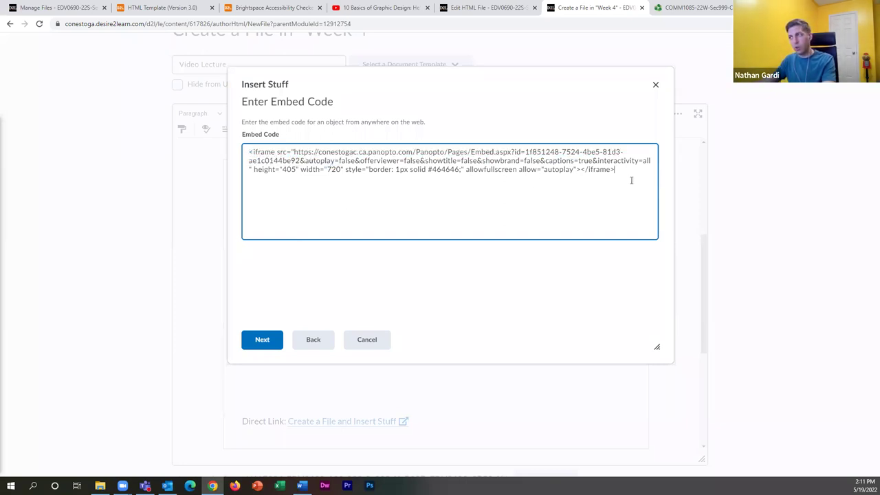
pyautogui.click(261, 341)
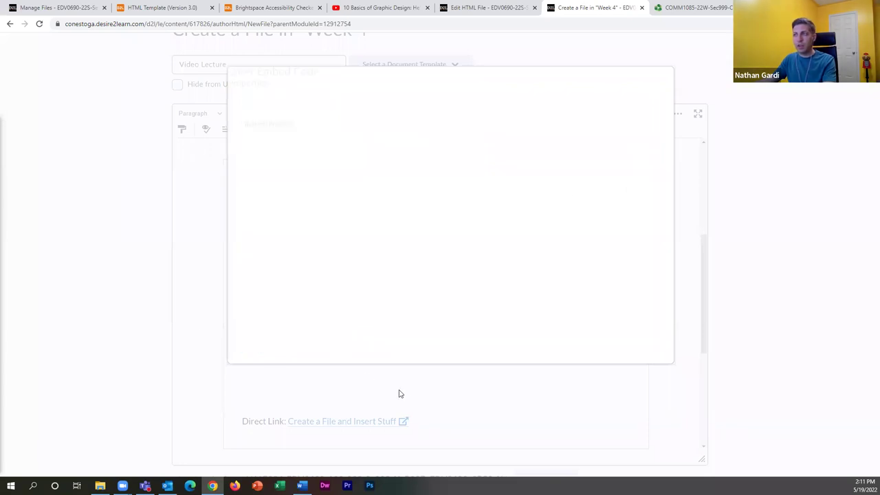
pyautogui.scroll(-1, 303, 255)
pyautogui.click(266, 341)
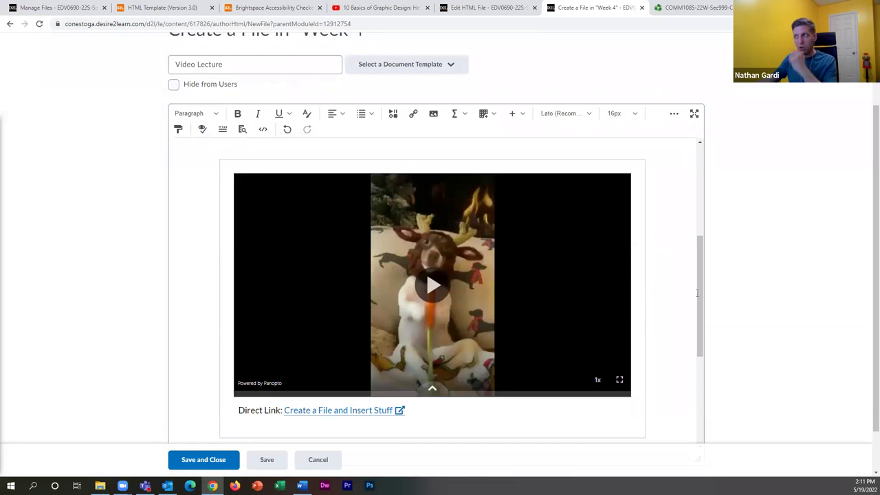
# Check the embedded video's placement in the editor, and save and close the Video Lecture page
pyautogui.scroll(-3, 697, 292)
pyautogui.scroll(4, 691, 220)
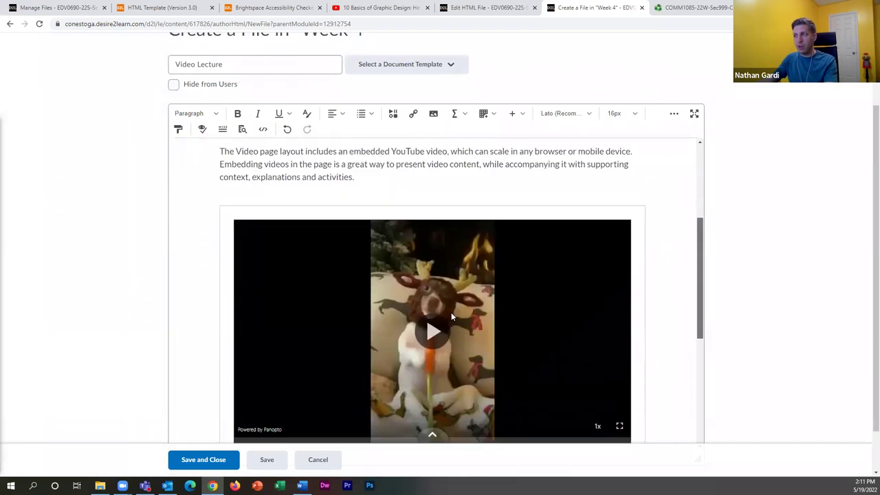
pyautogui.scroll(-1, 653, 295)
pyautogui.click(218, 457)
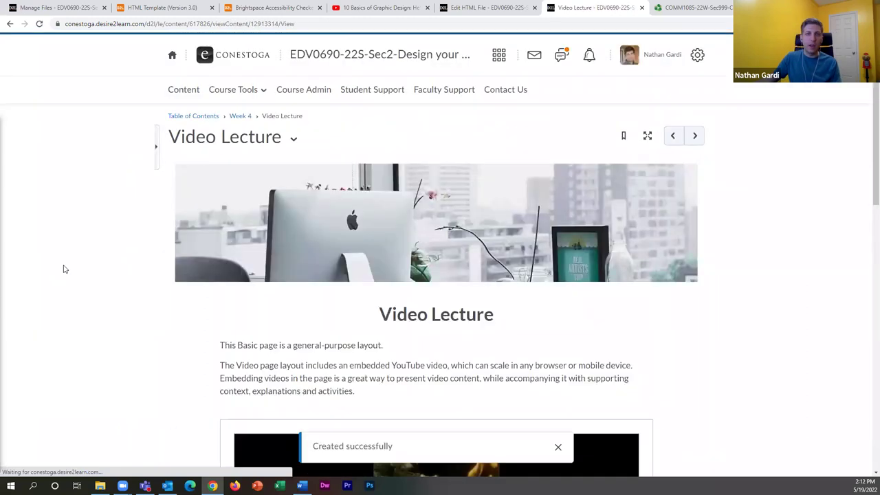
# Review the published Video Lecture page, testing the embedded video's playback and reading the After Watching questions
pyautogui.scroll(-5, 274, 247)
pyautogui.click(435, 227)
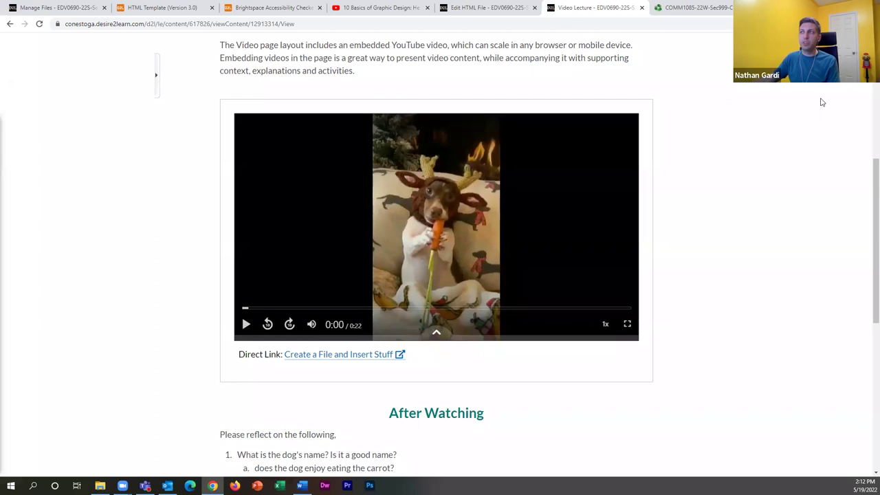
pyautogui.scroll(-6, 334, 302)
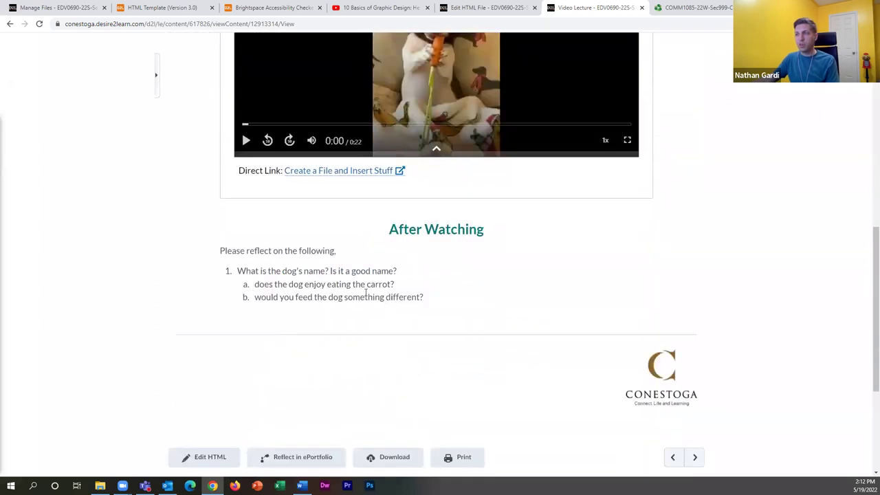
pyautogui.scroll(3, 486, 312)
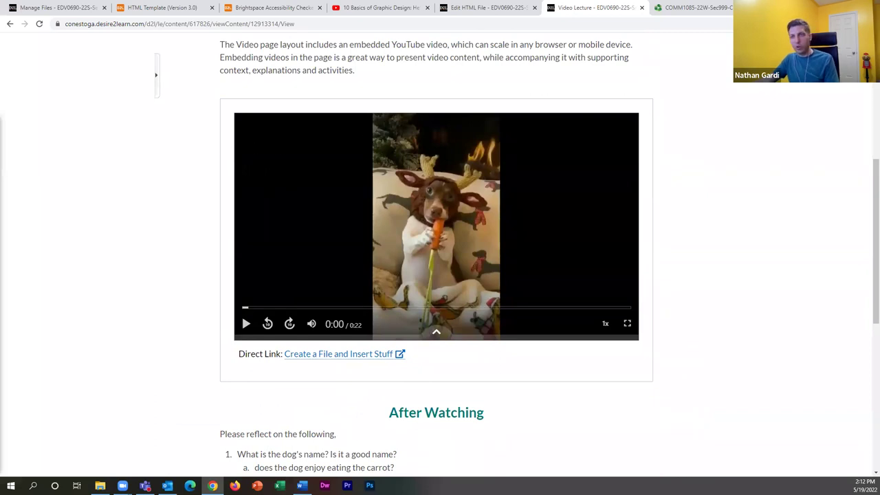
pyautogui.scroll(-3, 304, 396)
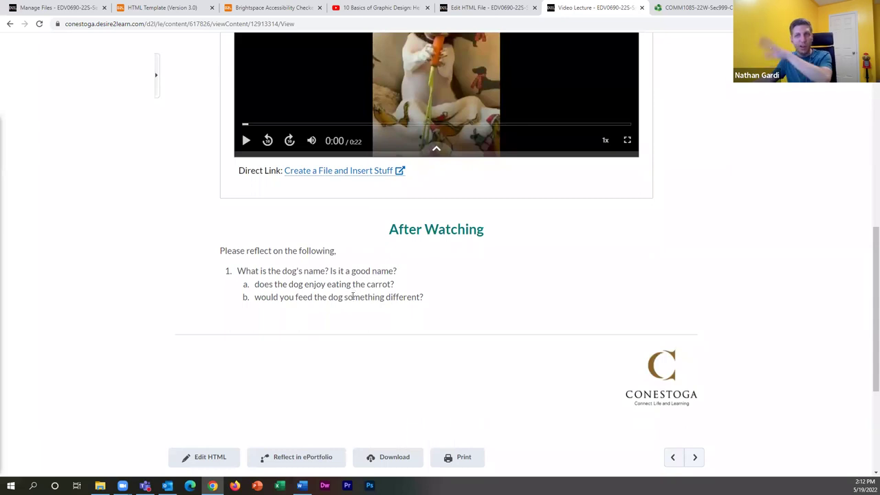
pyautogui.scroll(4, 666, 282)
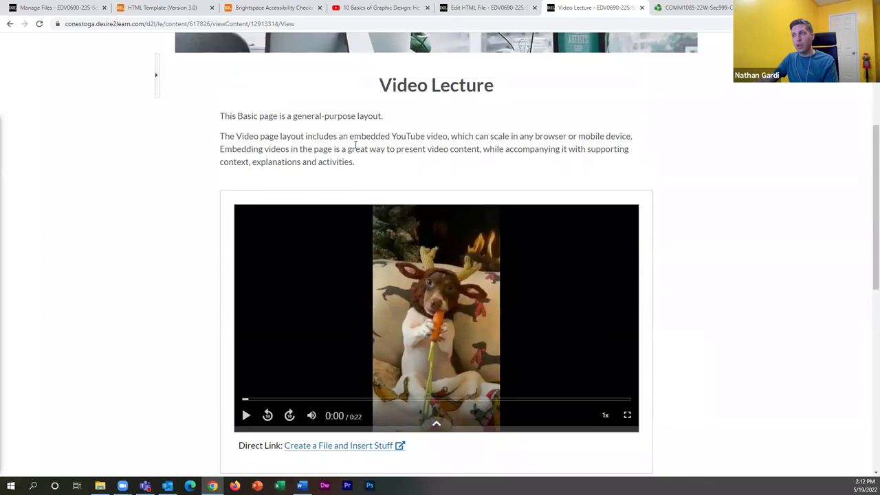
pyautogui.scroll(-2, 365, 158)
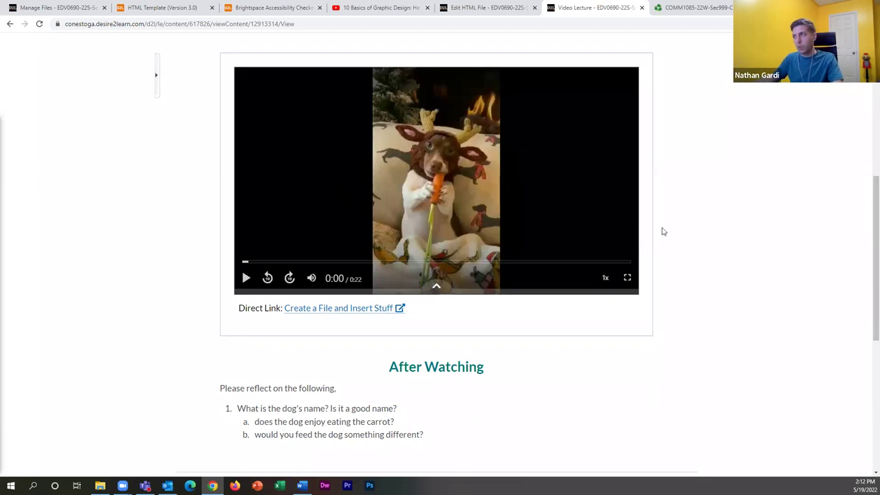
pyautogui.scroll(5, 747, 227)
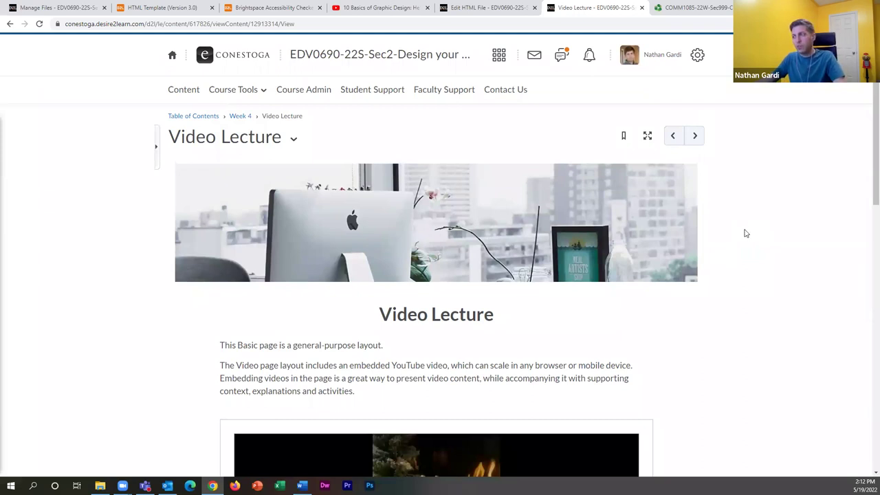
# Return to the Week 4 module and find the Image Samples page in the HTML Template Pages module
pyautogui.click(246, 115)
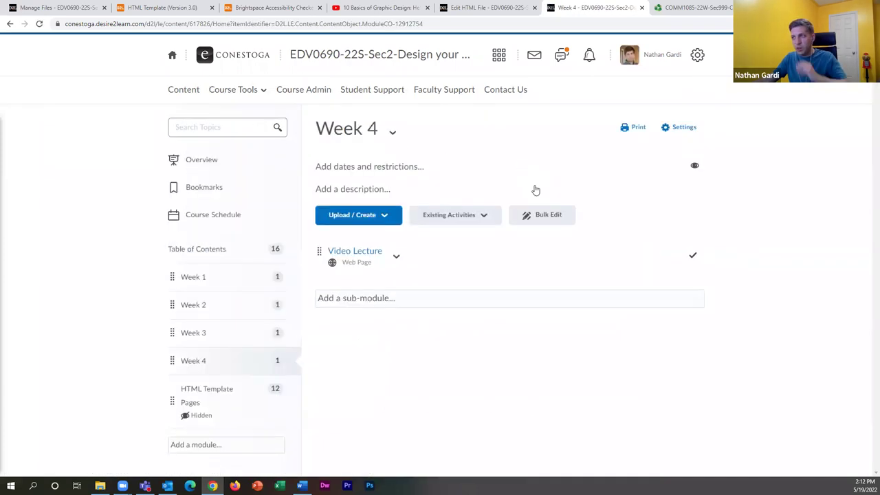
pyautogui.click(189, 404)
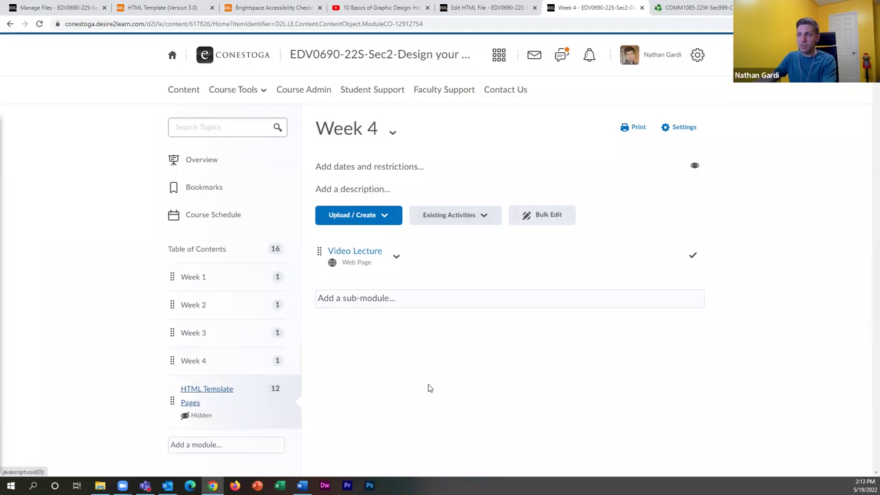
pyautogui.scroll(-4, 516, 339)
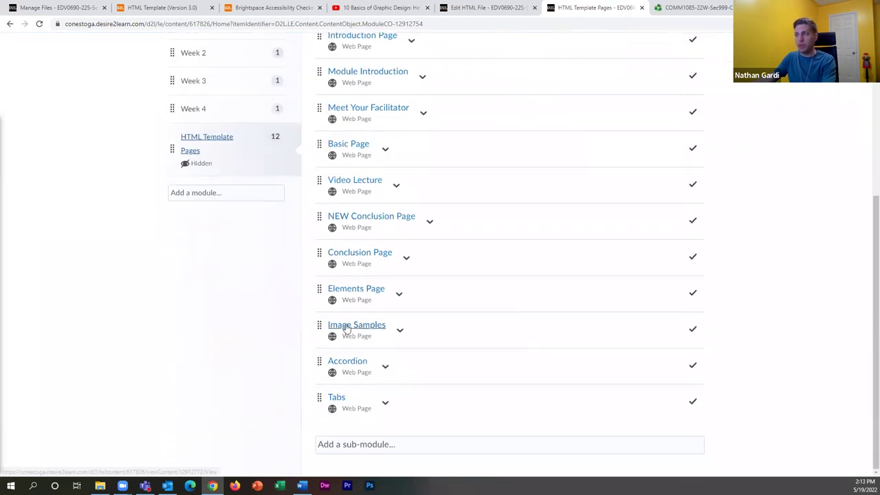
pyautogui.moveTo(389, 328); pyautogui.dragTo(327, 329)
pyautogui.click(285, 326)
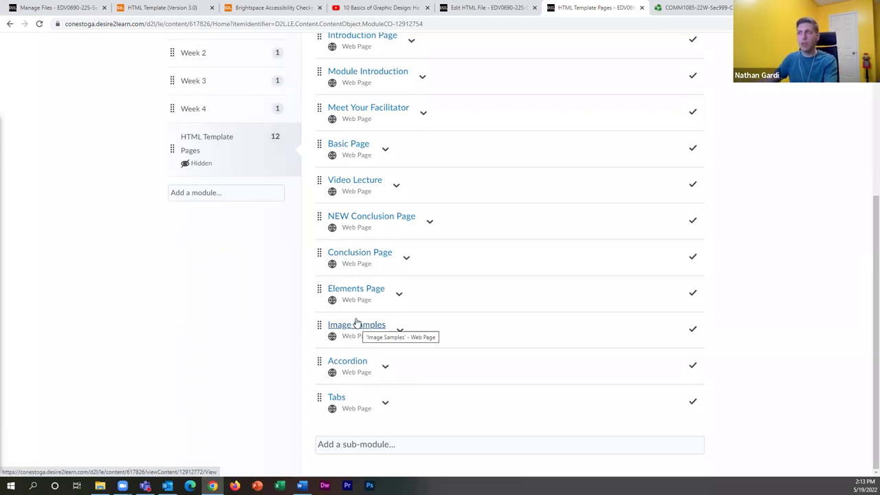
# Add a module named Week 5 and move it above the HTML Template Pages module
pyautogui.click(263, 191)
pyautogui.write('Week 5')
pyautogui.press('Return')
pyautogui.moveTo(174, 440); pyautogui.dragTo(187, 386)
# Create a new file in Week 5 and apply the 04_basic page document template
pyautogui.click(367, 220)
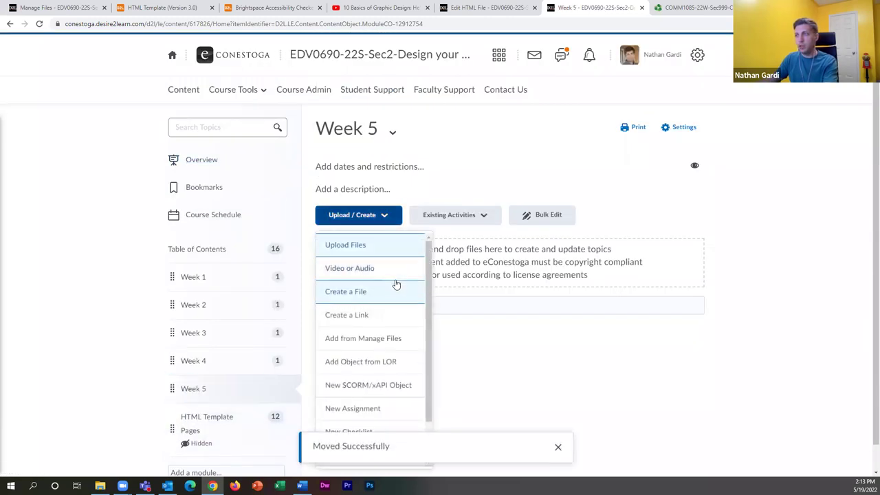
pyautogui.click(391, 289)
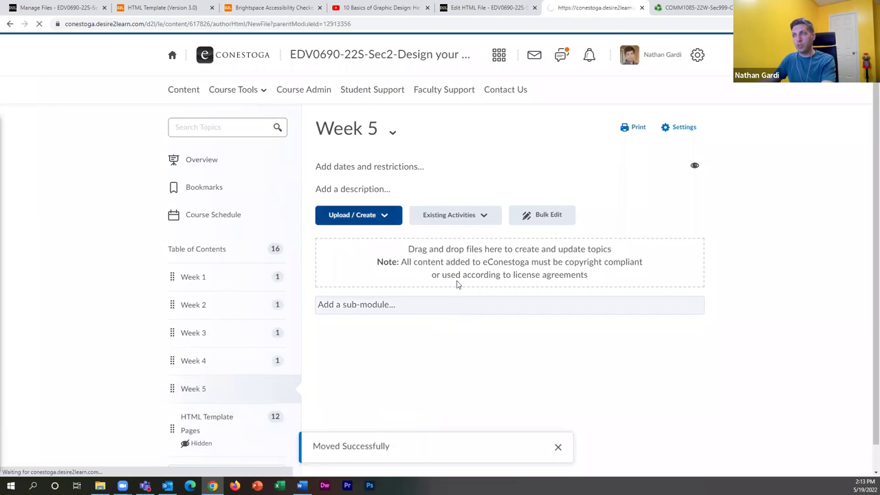
pyautogui.click(387, 165)
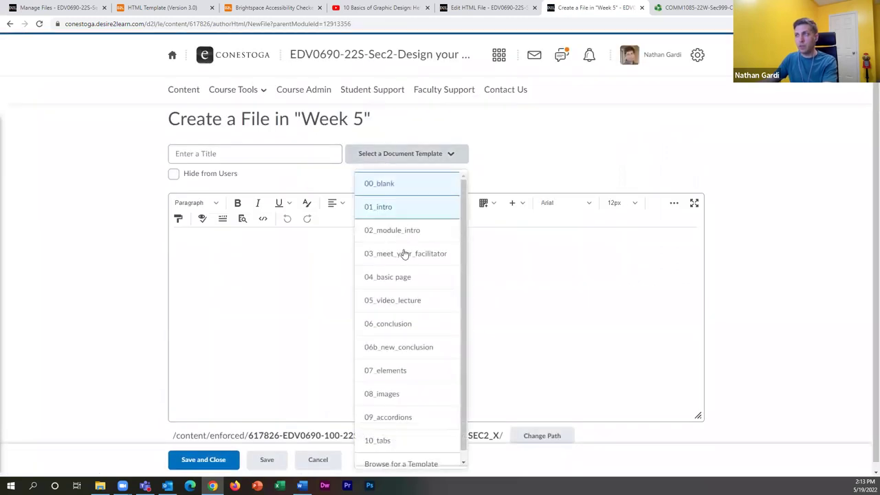
pyautogui.click(411, 277)
# Add an empty line after the Pro Tip paragraph in the Copying Text section
pyautogui.scroll(-10, 626, 291)
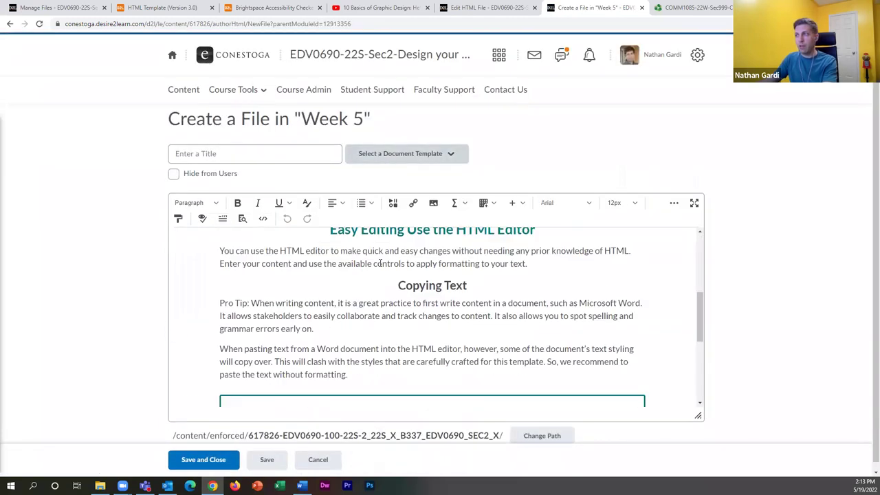
pyautogui.scroll(5, 343, 344)
pyautogui.click(344, 351)
pyautogui.press('Return')
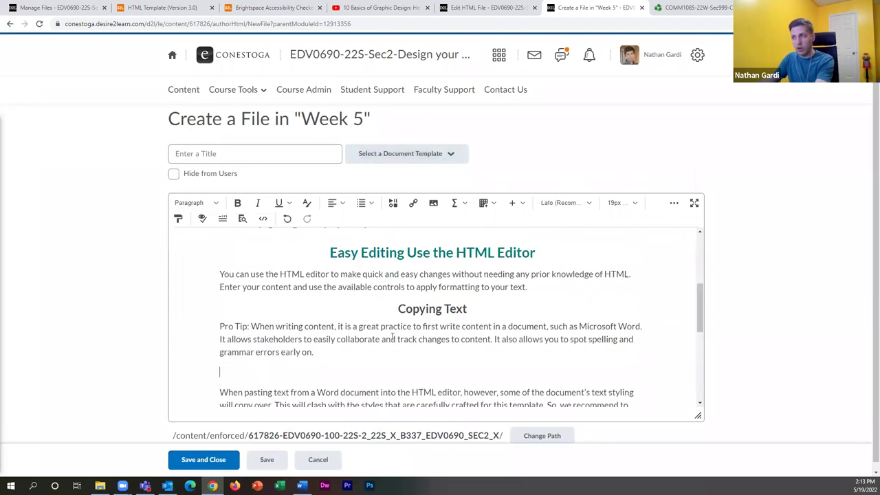
# Cancel the HTML edit in the other browser tab and open the Image Samples template page for HTML editing
pyautogui.click(506, 12)
pyautogui.click(314, 461)
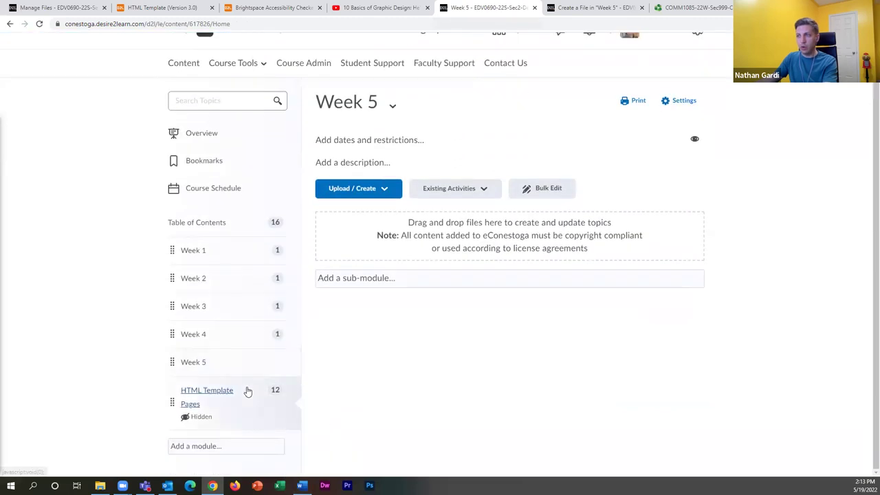
pyautogui.scroll(-3, 422, 373)
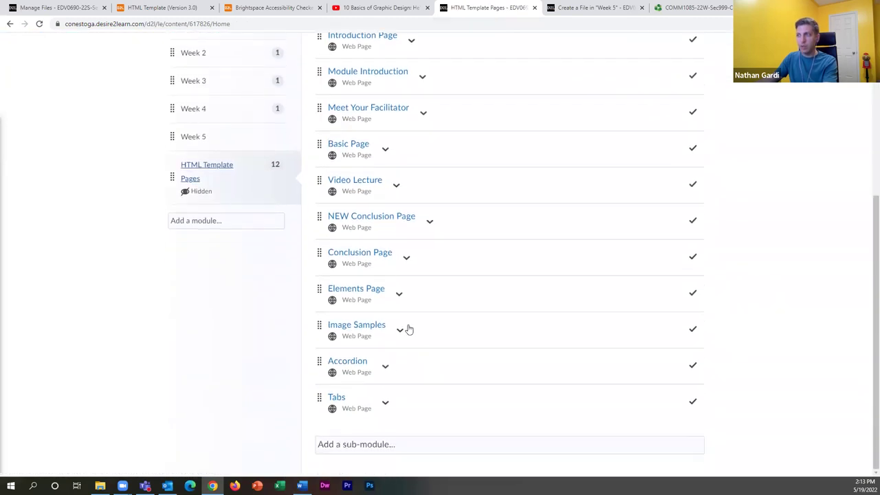
pyautogui.click(399, 330)
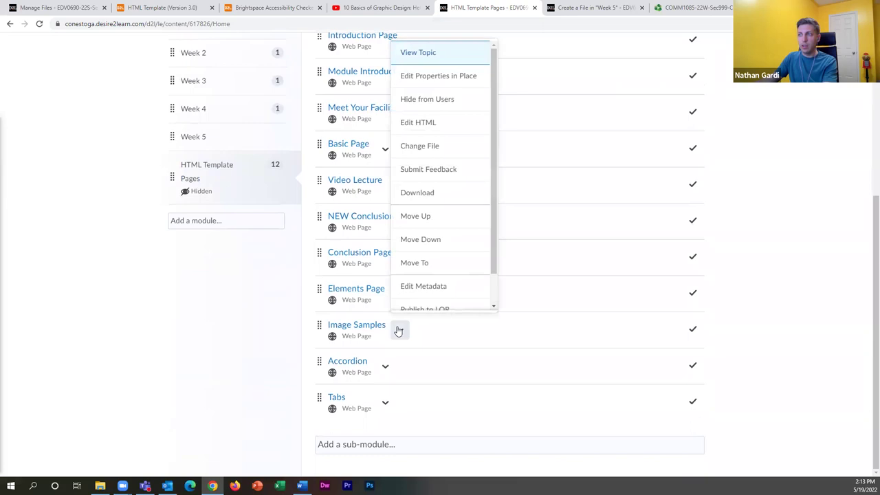
pyautogui.click(440, 124)
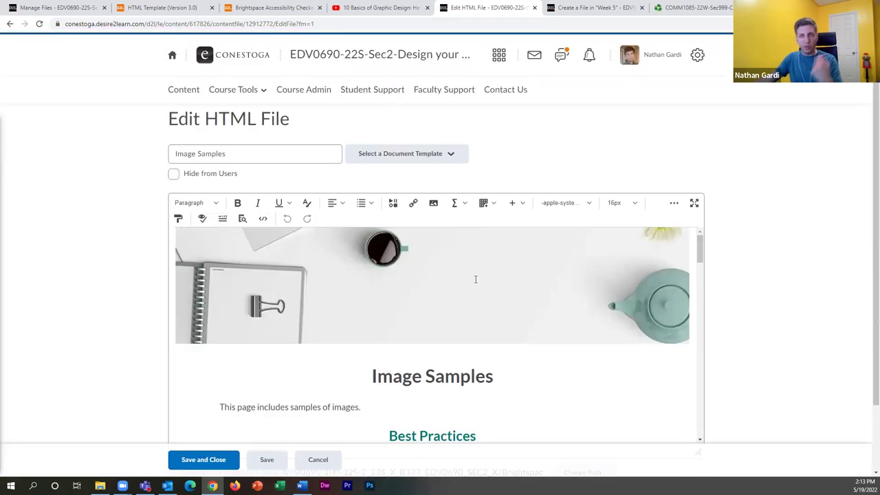
# Copy the Image Align Left sample from its start copy label through its end copy label on the Image Samples page
pyautogui.scroll(-5, 469, 277)
pyautogui.scroll(-10, 469, 277)
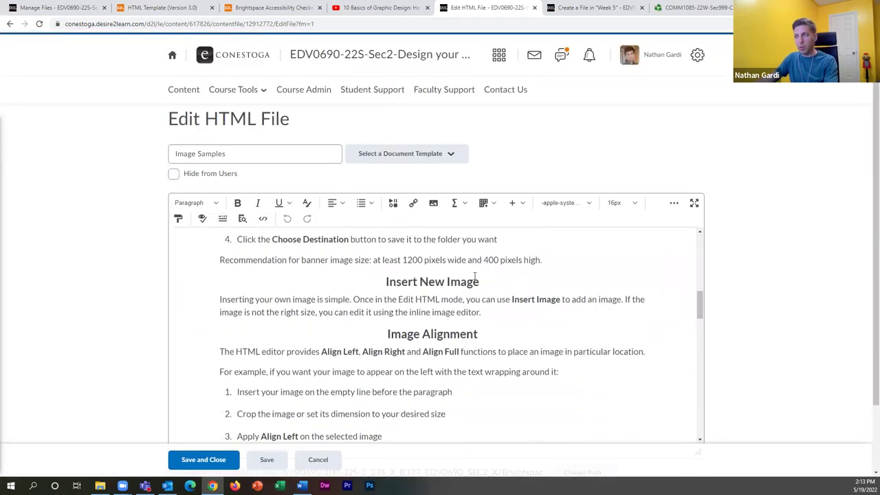
pyautogui.scroll(-1, 624, 319)
pyautogui.scroll(2, 326, 259)
pyautogui.scroll(-4, 286, 300)
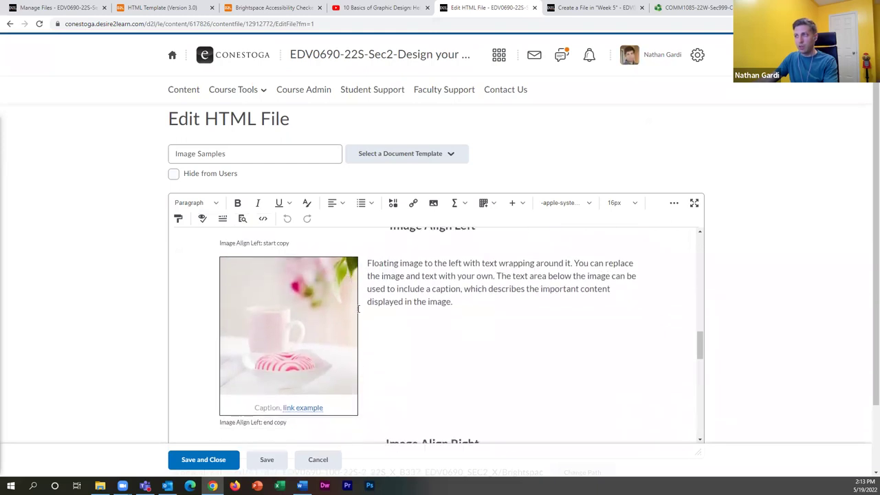
pyautogui.scroll(-3, 576, 337)
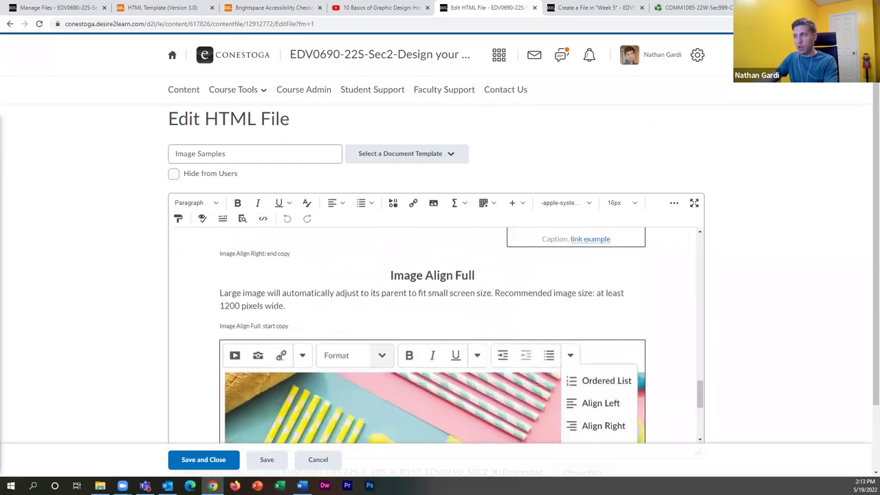
pyautogui.scroll(5, 316, 336)
pyautogui.scroll(5, 317, 336)
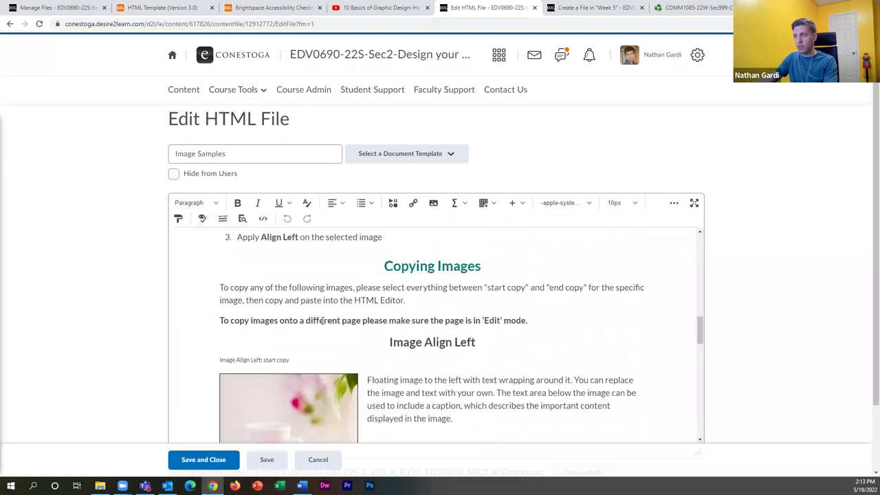
pyautogui.scroll(-1, 246, 316)
pyautogui.moveTo(220, 313); pyautogui.dragTo(358, 352)
pyautogui.scroll(-1, 298, 316)
pyautogui.scroll(-2, 300, 278)
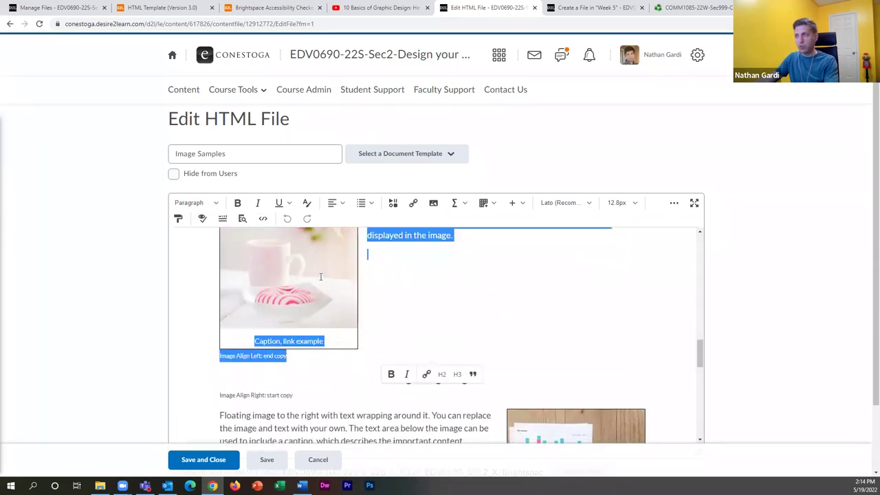
pyautogui.rightClick(271, 358)
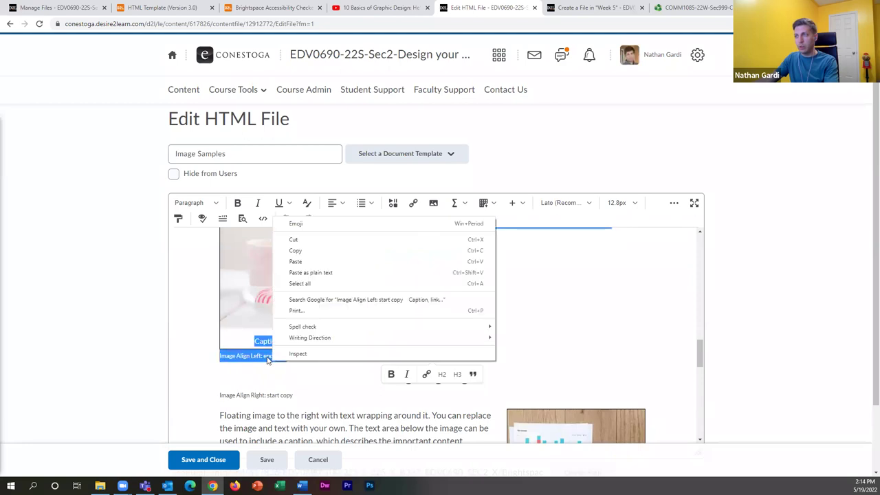
pyautogui.click(316, 248)
# Paste the copied image sample into the empty line below the Pro Tip paragraph of the new Week 5 file
pyautogui.hotkey('ctrl', 'Tab')
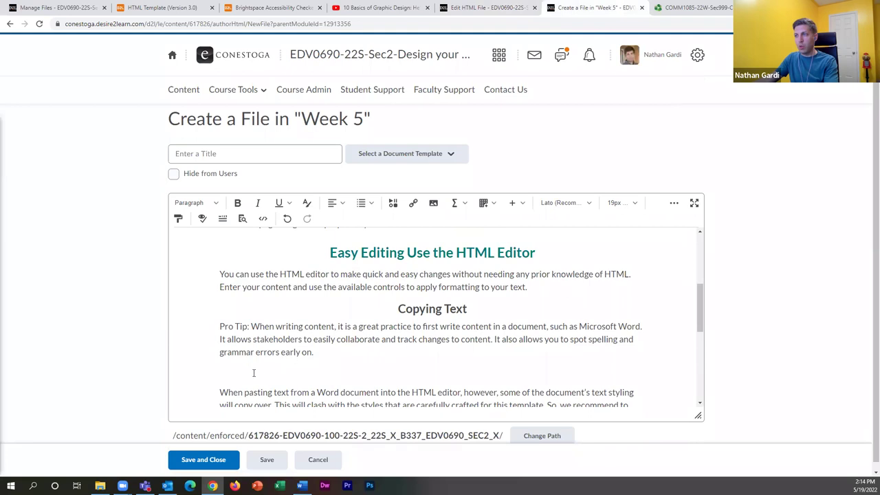
pyautogui.rightClick(251, 377)
pyautogui.click(299, 302)
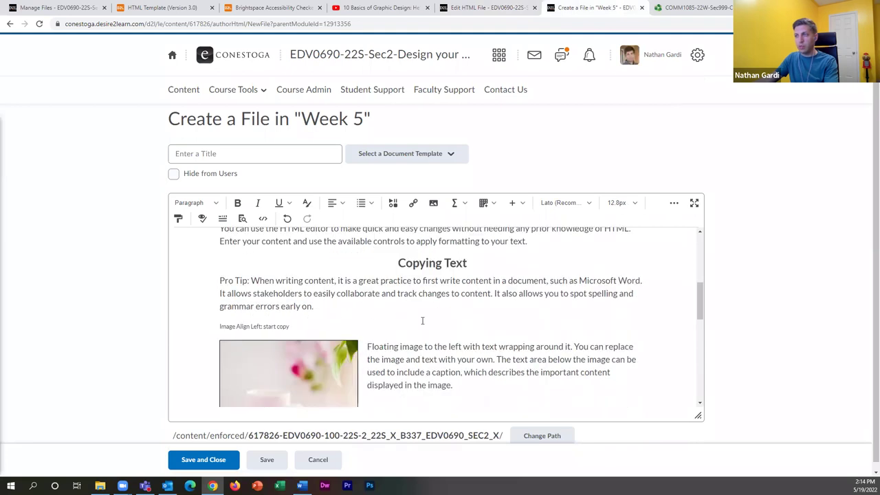
pyautogui.scroll(-2, 422, 320)
pyautogui.scroll(-1, 422, 321)
pyautogui.scroll(2, 418, 310)
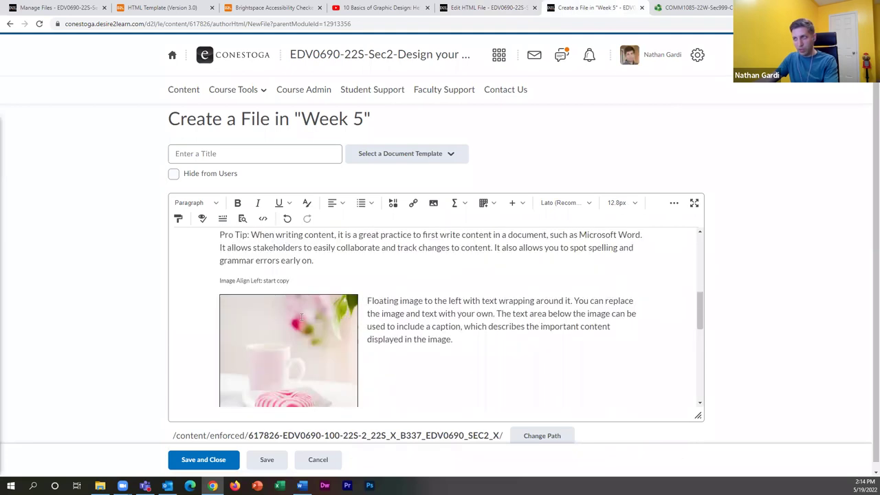
# Delete the "Image Align Left: start copy" label above the pasted image
pyautogui.click(488, 326)
pyautogui.click(301, 278)
pyautogui.press('BackSpace')
pyautogui.press('BackSpace')
pyautogui.press('BackSpace')
pyautogui.press('BackSpace')
pyautogui.press('BackSpace')
pyautogui.press('BackSpace')
pyautogui.press('BackSpace')
pyautogui.press('BackSpace')
pyautogui.press('BackSpace')
pyautogui.press('BackSpace')
pyautogui.press('BackSpace')
pyautogui.press('BackSpace')
pyautogui.press('BackSpace')
pyautogui.press('BackSpace')
pyautogui.press('BackSpace')
pyautogui.press('BackSpace')
pyautogui.press('BackSpace')
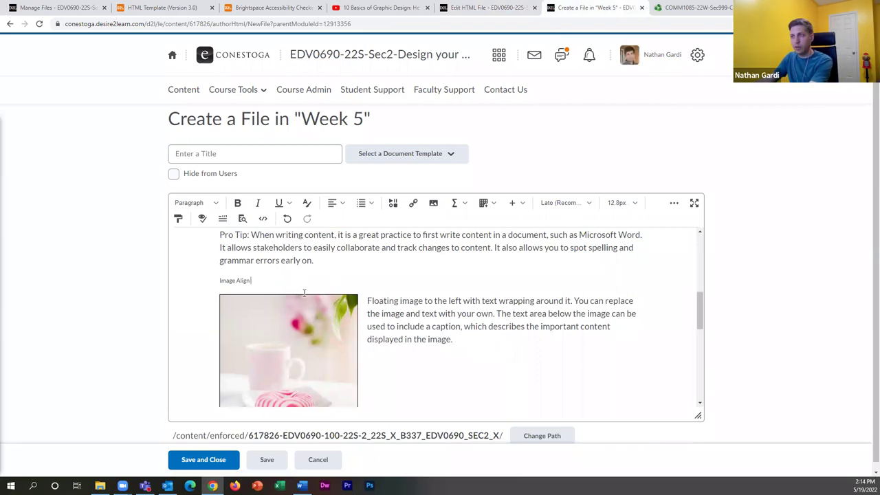
pyautogui.press('BackSpace')
pyautogui.press('BackSpace')
pyautogui.press('BackSpace')
pyautogui.press('BackSpace')
pyautogui.press('BackSpace')
pyautogui.press('BackSpace')
pyautogui.press('BackSpace')
pyautogui.press('BackSpace')
pyautogui.press('BackSpace')
pyautogui.press('BackSpace')
pyautogui.press('BackSpace')
pyautogui.press('BackSpace')
# Delete the "Image Align Left: end copy" label below the pasted image
pyautogui.scroll(-3, 304, 292)
pyautogui.click(220, 256)
pyautogui.press('Delete')
pyautogui.press('Delete')
pyautogui.press('Delete')
pyautogui.press('Delete')
pyautogui.press('Delete')
pyautogui.press('Delete')
pyautogui.press('Delete')
pyautogui.press('Delete')
pyautogui.press('Delete')
pyautogui.press('Delete')
pyautogui.press('Delete')
pyautogui.press('Delete')
pyautogui.press('Delete')
pyautogui.press('Delete')
pyautogui.press('Delete')
pyautogui.press('Delete')
pyautogui.press('Delete')
pyautogui.press('Delete')
pyautogui.press('Delete')
pyautogui.press('Delete')
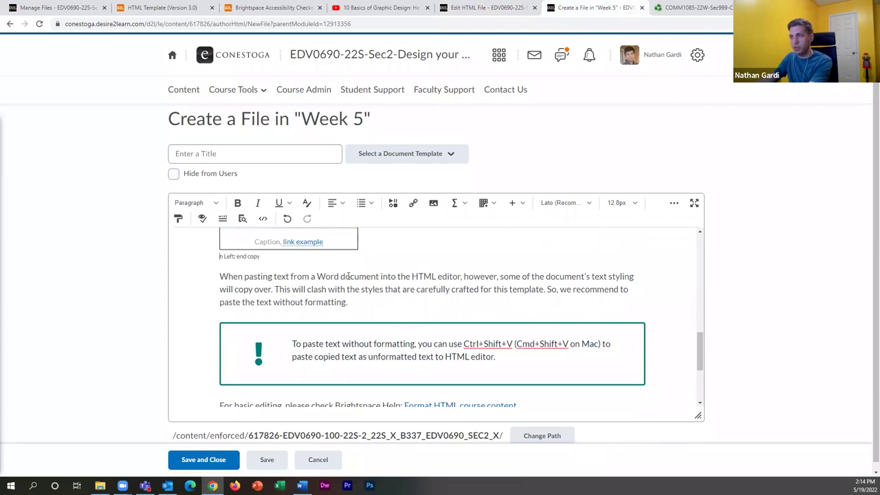
pyautogui.press('Delete')
pyautogui.press('Delete')
pyautogui.press('Delete')
pyautogui.press('Return')
pyautogui.scroll(2, 373, 277)
pyautogui.scroll(2, 373, 277)
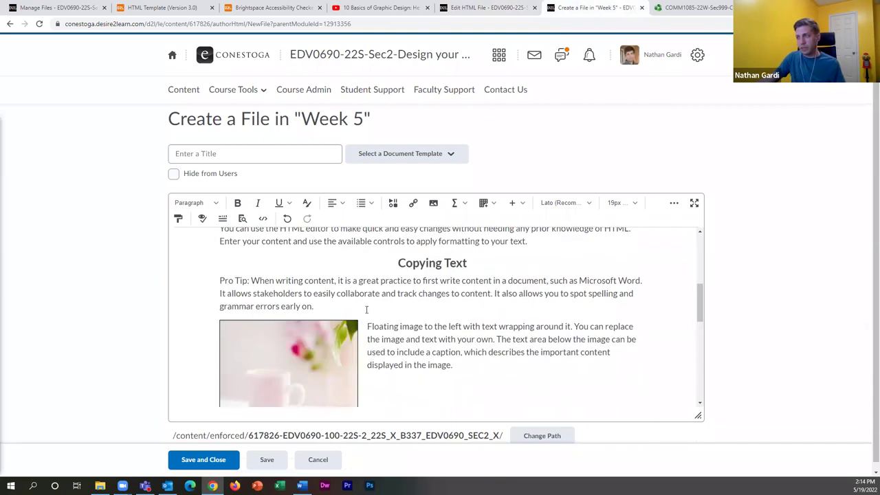
# Enlarge the HTML editor's content area downward to fit the whole image sample
pyautogui.scroll(-2, 368, 310)
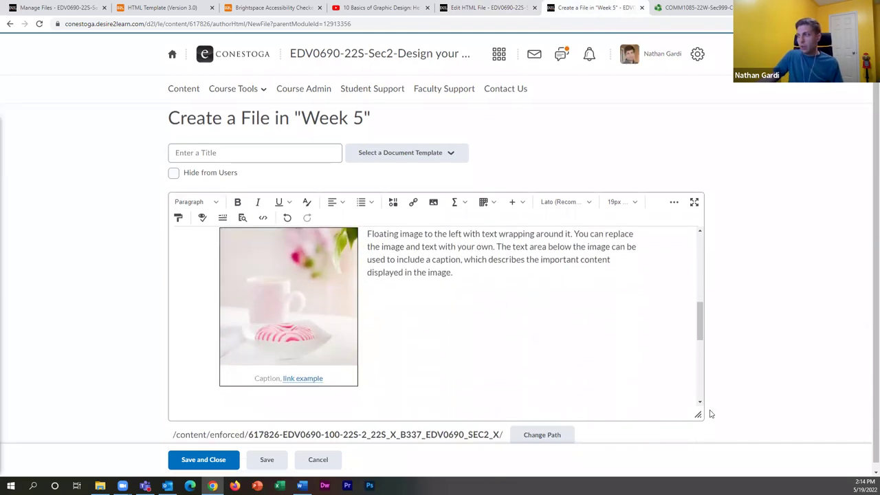
pyautogui.moveTo(697, 415); pyautogui.dragTo(699, 481)
pyautogui.scroll(1, 597, 334)
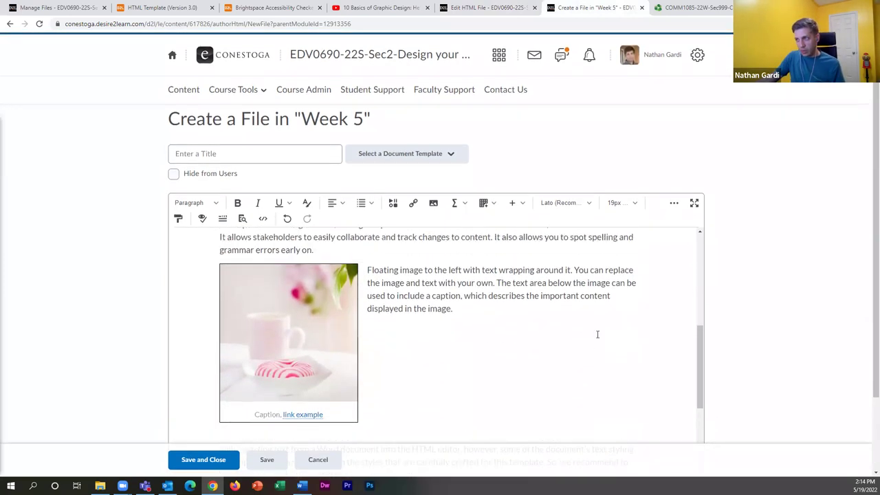
# Remove the sample cup-and-donut picture from the left-aligned image block, keeping its caption and text
pyautogui.click(310, 314)
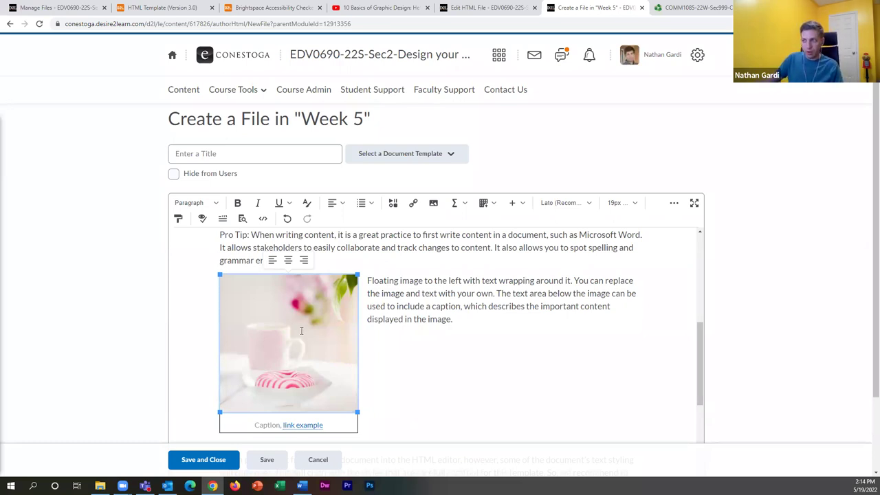
pyautogui.click(461, 378)
pyautogui.click(321, 334)
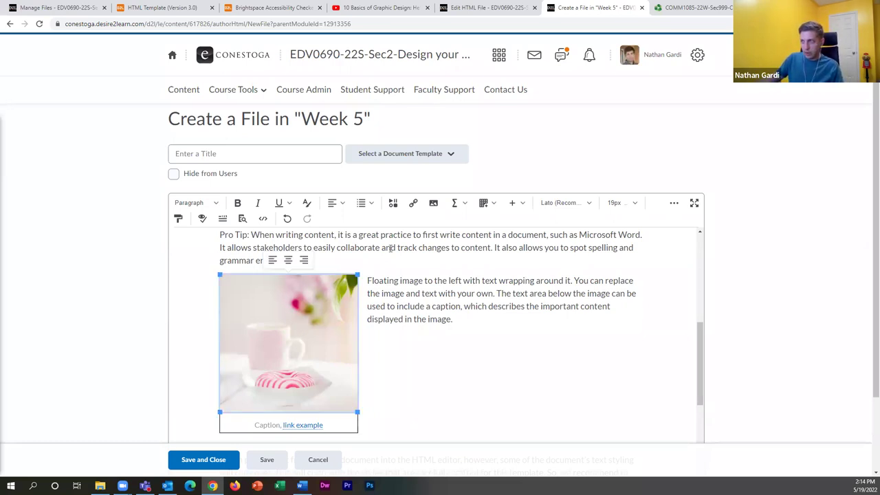
pyautogui.scroll(-1, 417, 299)
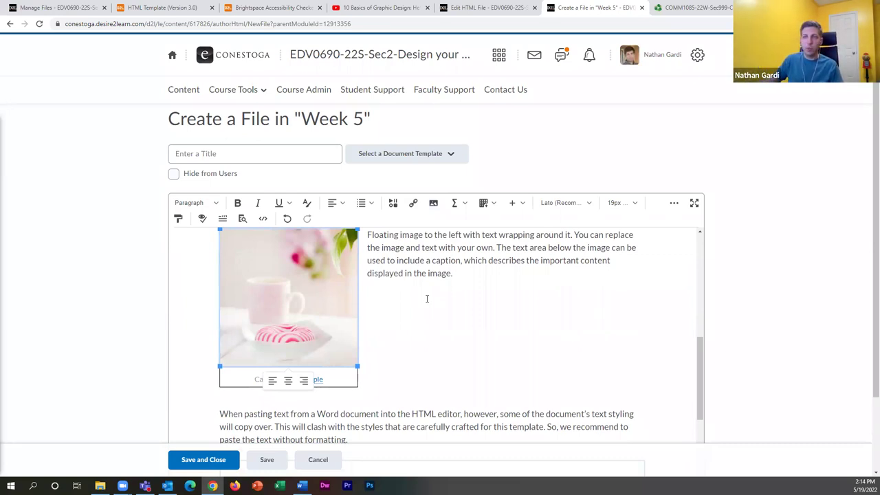
pyautogui.scroll(1, 348, 306)
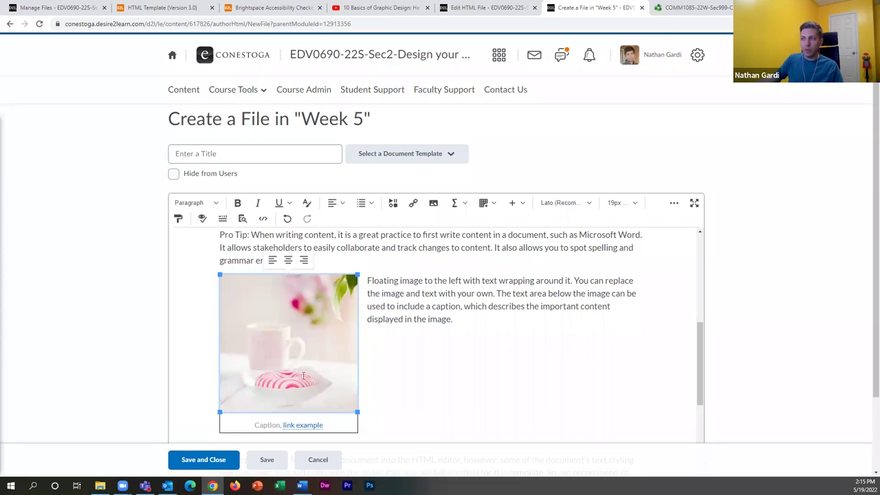
pyautogui.press('Delete')
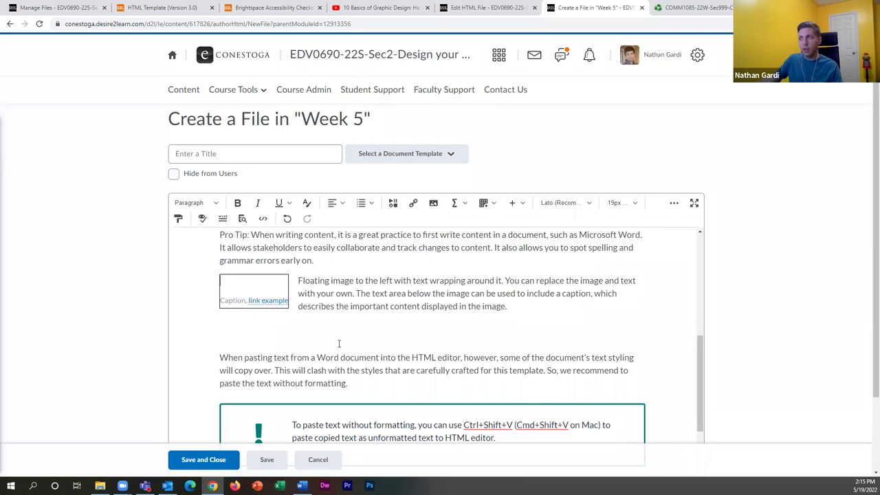
# Upload panda-6654167_1280.jpg from the computer as the replacement image, keeping the default storage location
pyautogui.click(433, 204)
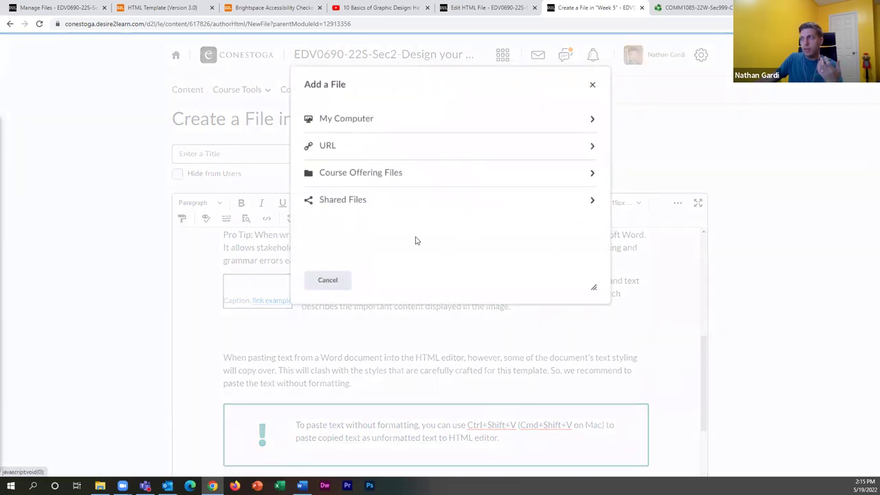
pyautogui.click(358, 118)
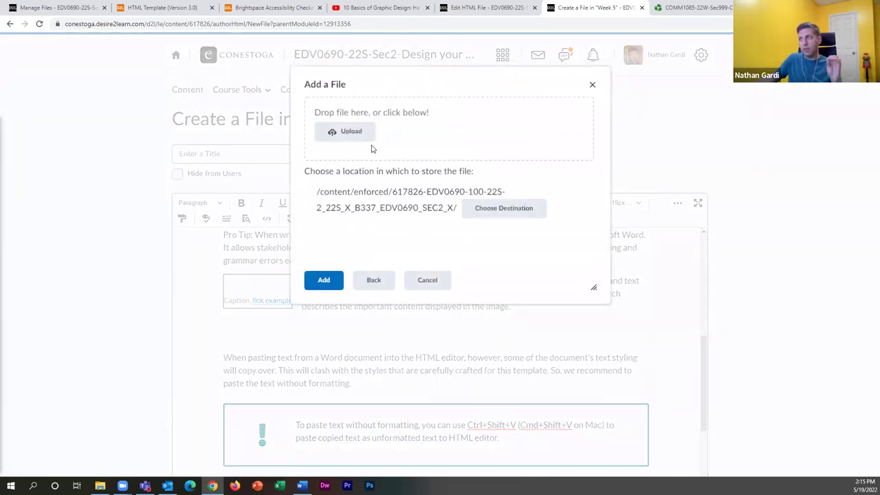
pyautogui.click(360, 130)
pyautogui.click(275, 81)
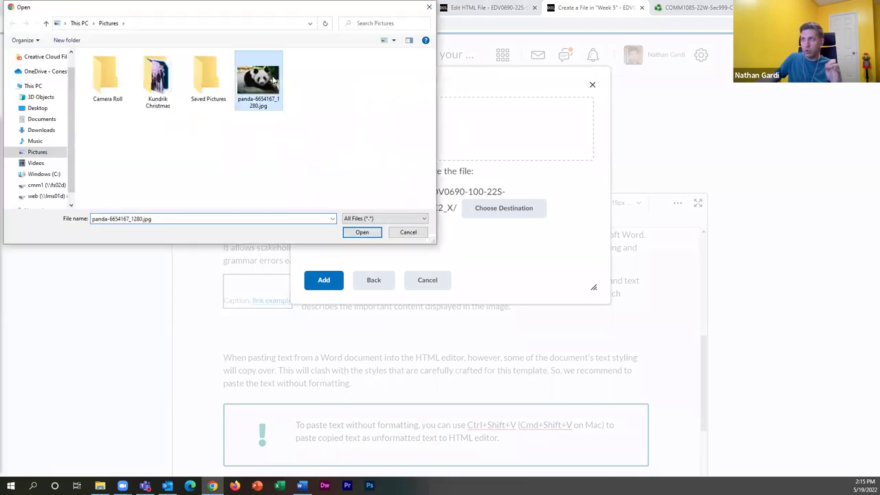
pyautogui.doubleClick(275, 81)
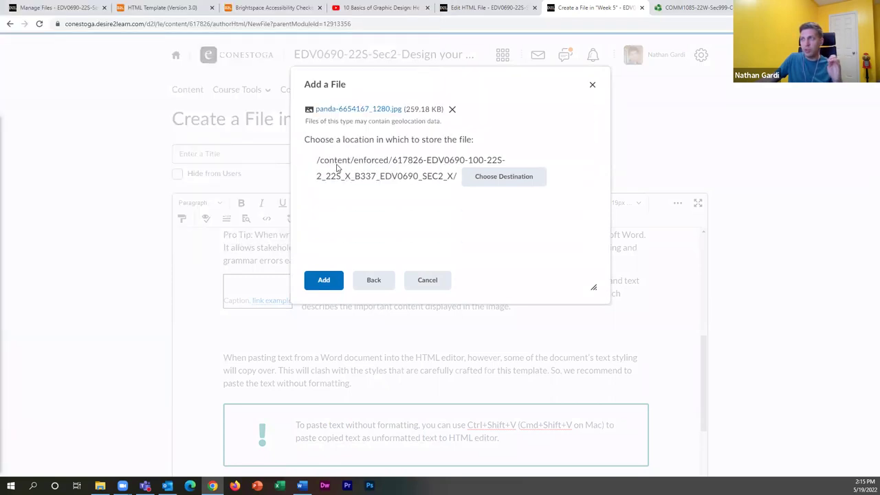
pyautogui.click(333, 289)
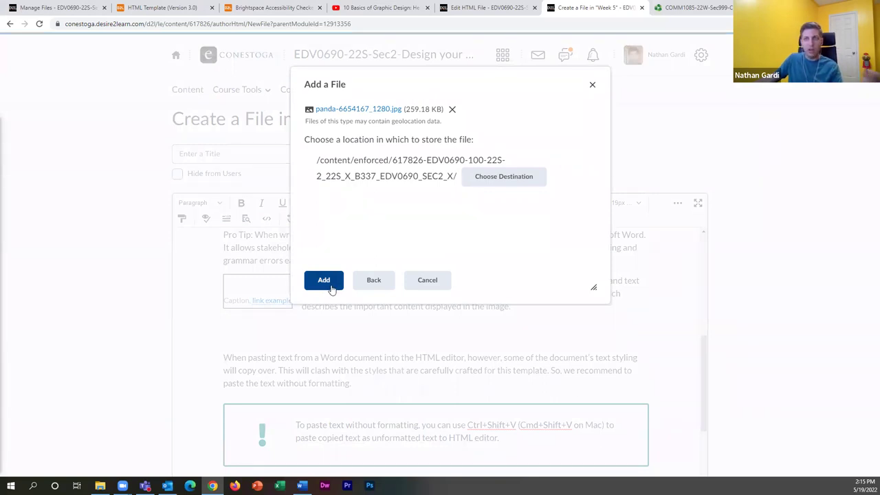
pyautogui.click(332, 288)
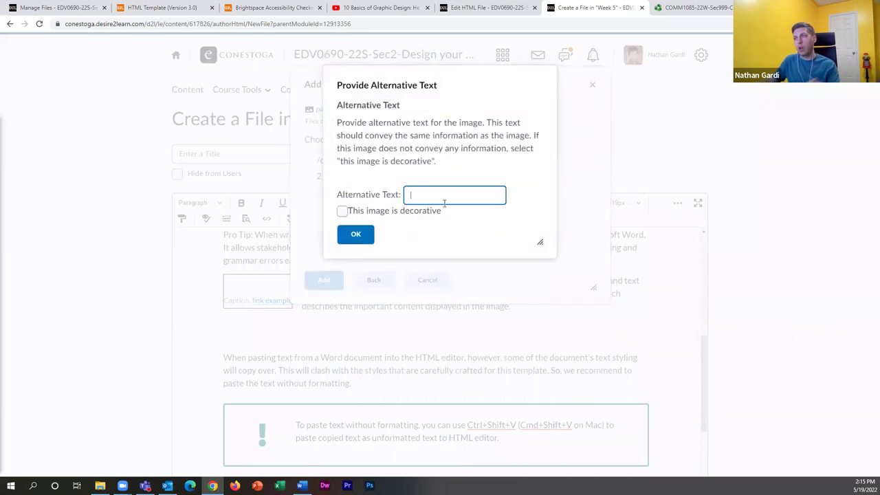
# Give the image the alternative text "Panda in its natural habitat. probably about to take a nap" and insert it
pyautogui.write('Panda in ')
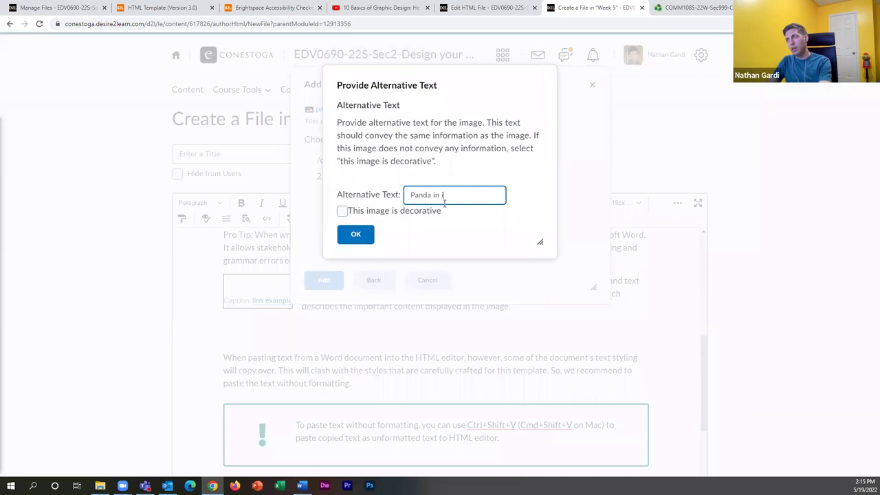
pyautogui.write('its natural habitat')
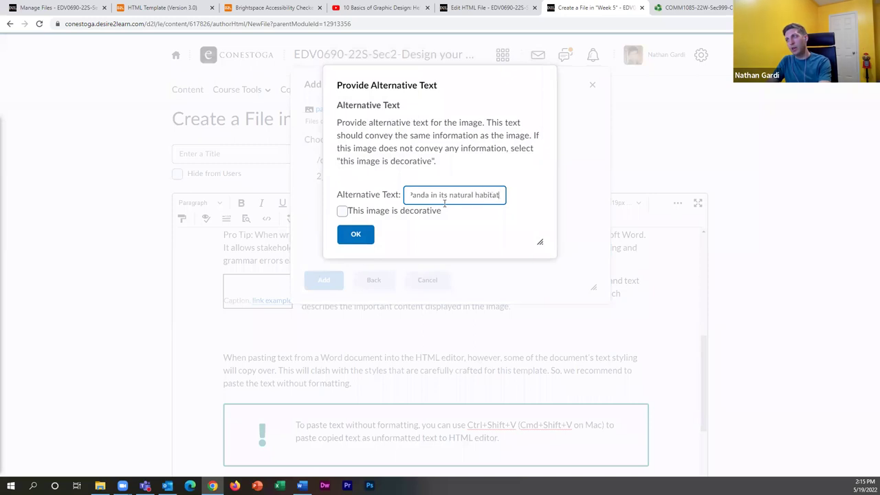
pyautogui.write('. probably about to take a nap')
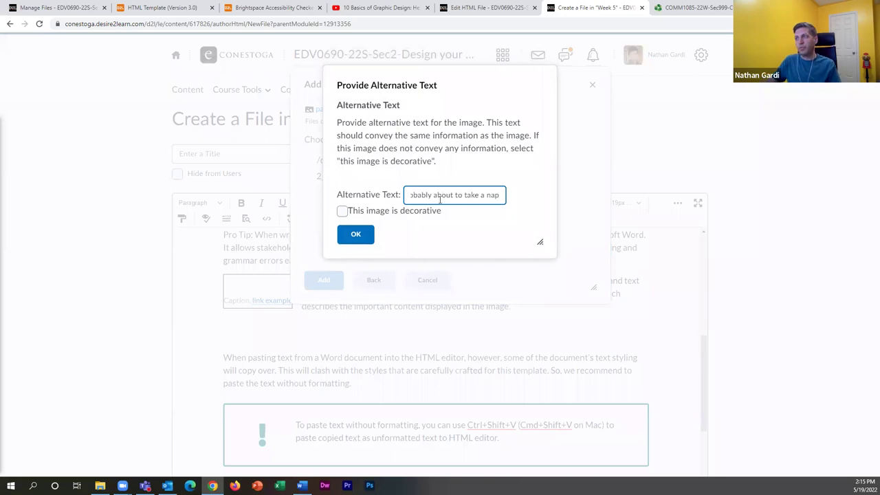
pyautogui.click(355, 235)
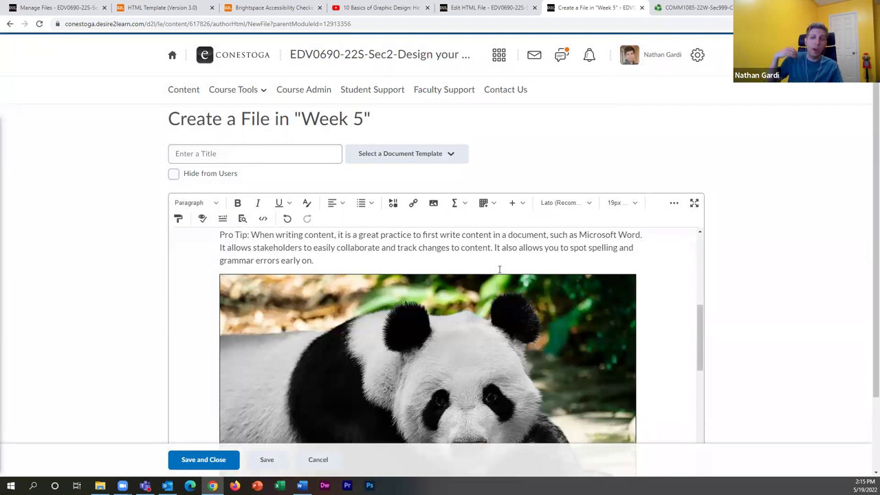
# Shrink the panda image proportionally to roughly a third of the text width so the paragraph wraps beside it
pyautogui.scroll(-3, 499, 269)
pyautogui.scroll(1, 481, 281)
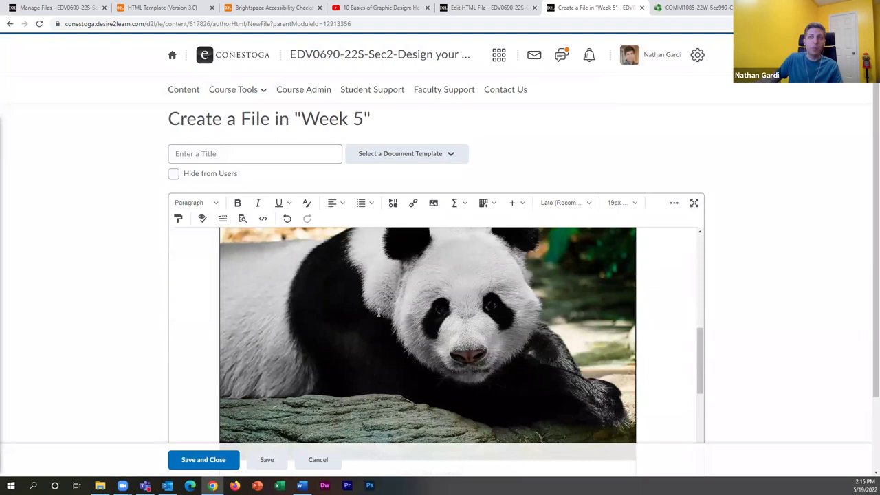
pyautogui.moveTo(385, 303)
pyautogui.click(423, 327)
pyautogui.scroll(-2, 424, 327)
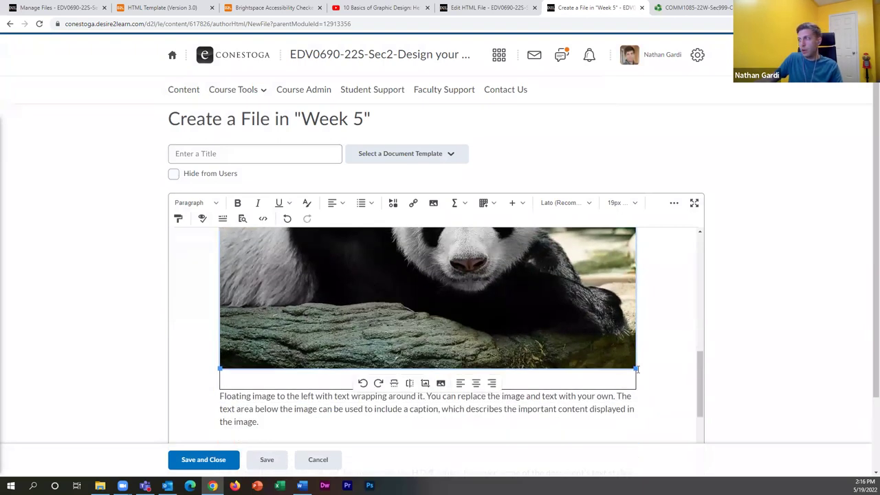
pyautogui.scroll(4, 604, 350)
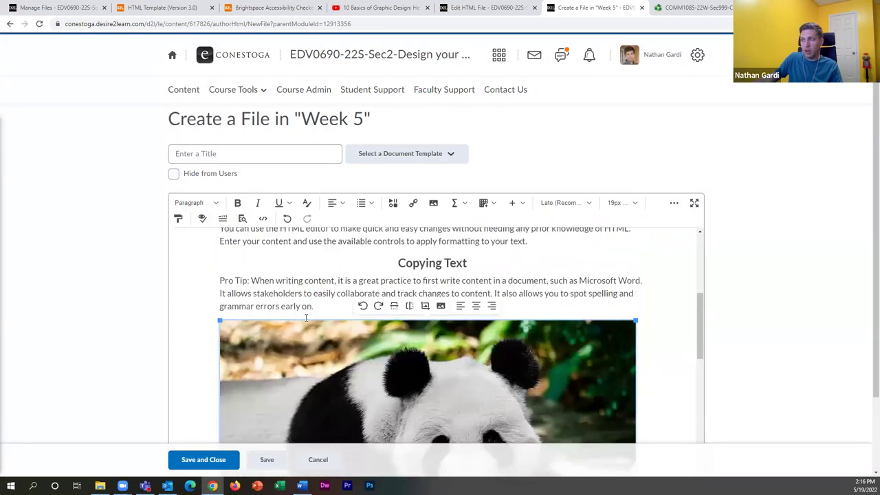
pyautogui.scroll(-1, 507, 340)
pyautogui.scroll(-2, 507, 341)
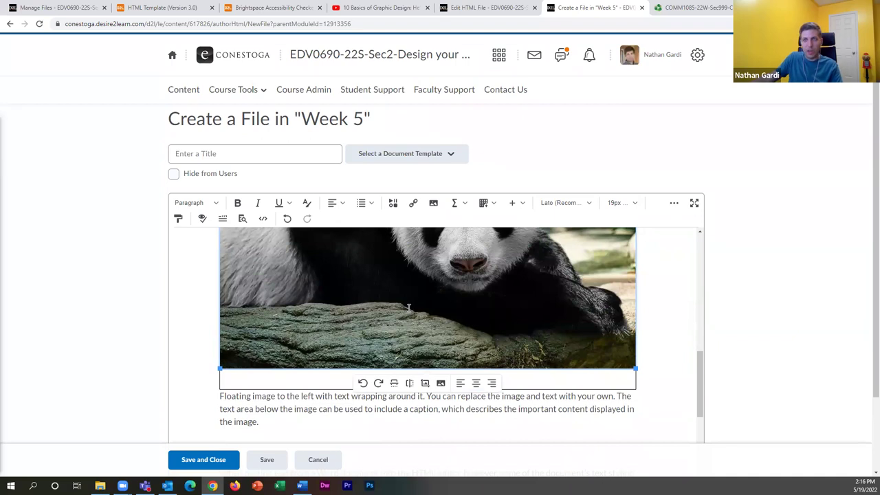
pyautogui.moveTo(635, 369); pyautogui.dragTo(416, 295)
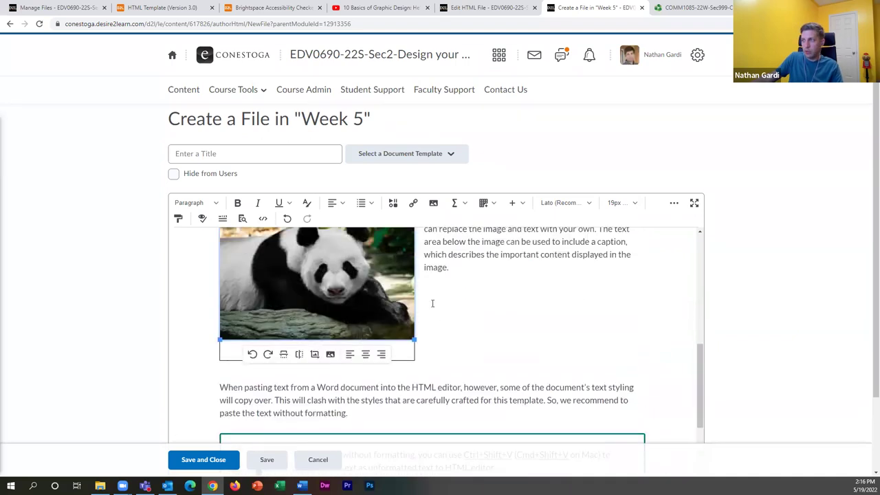
pyautogui.moveTo(414, 403); pyautogui.dragTo(369, 362)
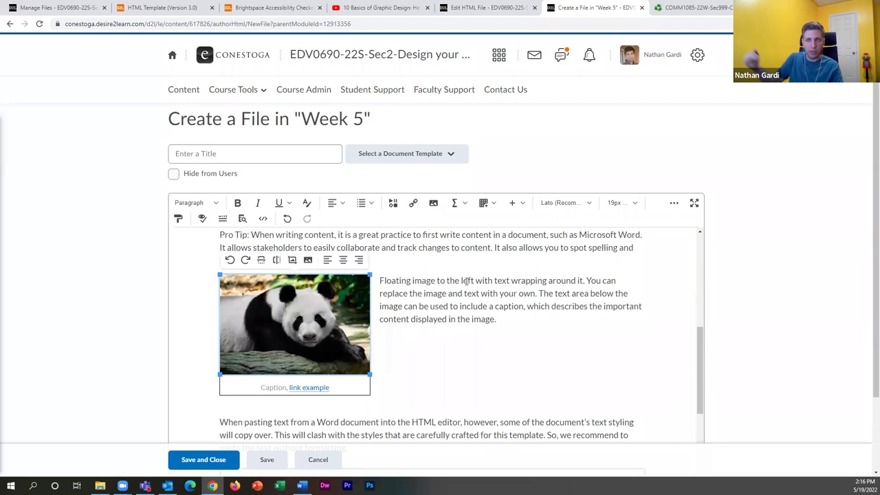
# Replace the sample caption under the panda image with "Panda image, courtesy of NatGeo"
pyautogui.click(385, 337)
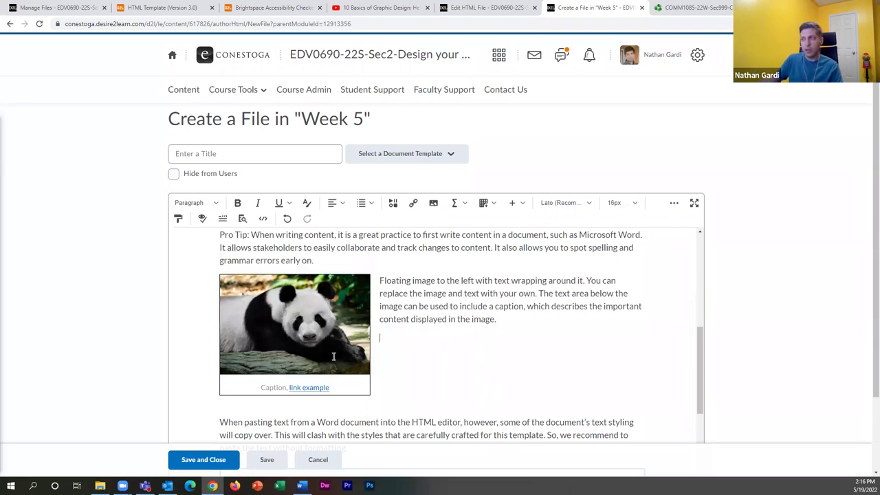
pyautogui.moveTo(342, 379); pyautogui.dragTo(263, 389)
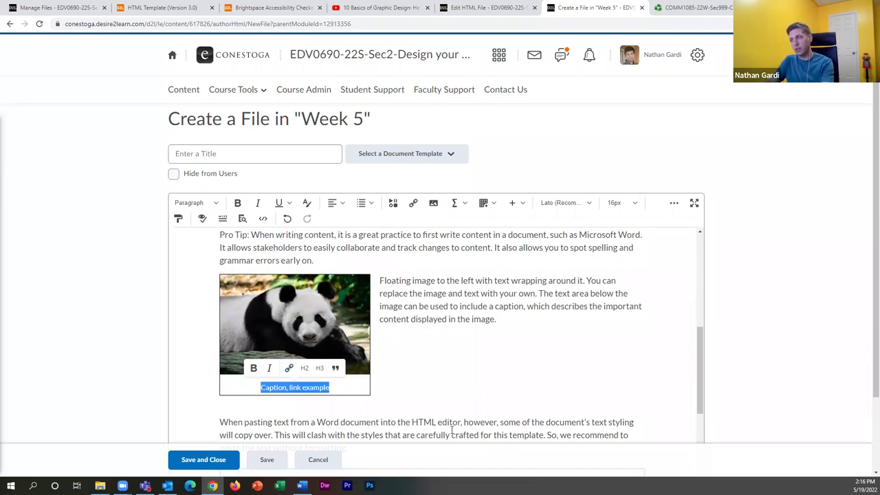
pyautogui.write('Panda image, courtesy of NatGeo')
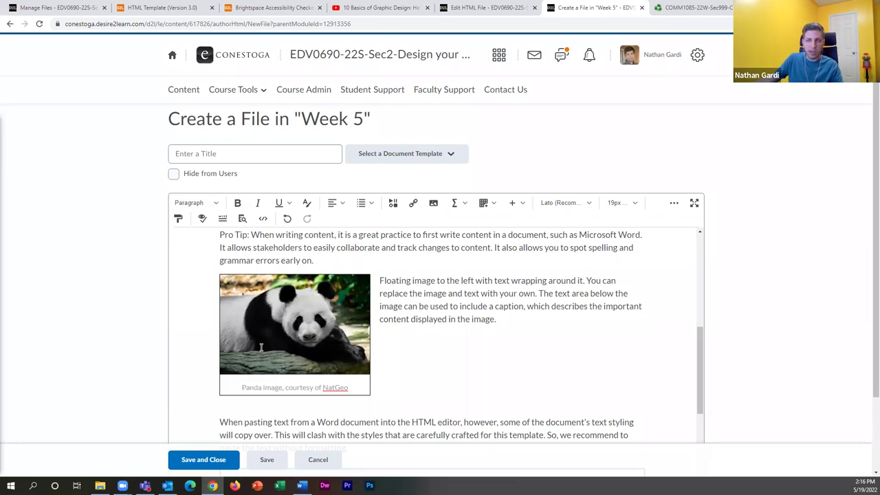
pyautogui.scroll(-2, 287, 406)
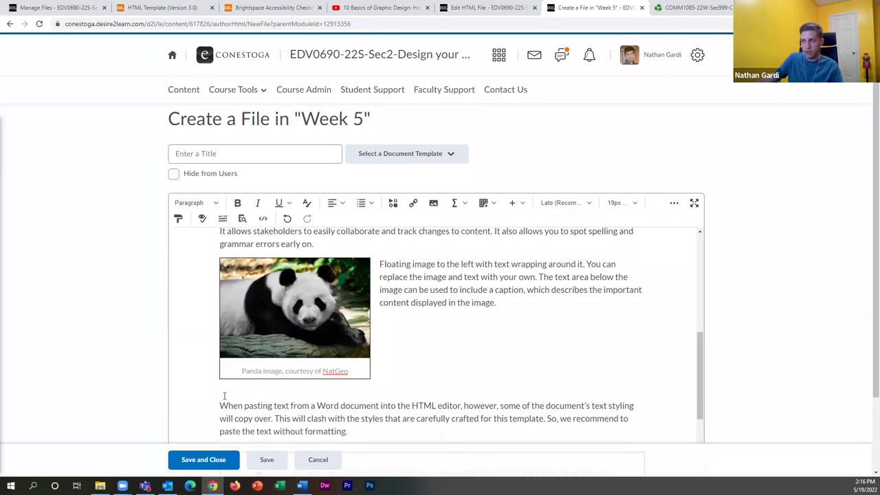
pyautogui.scroll(4, 463, 340)
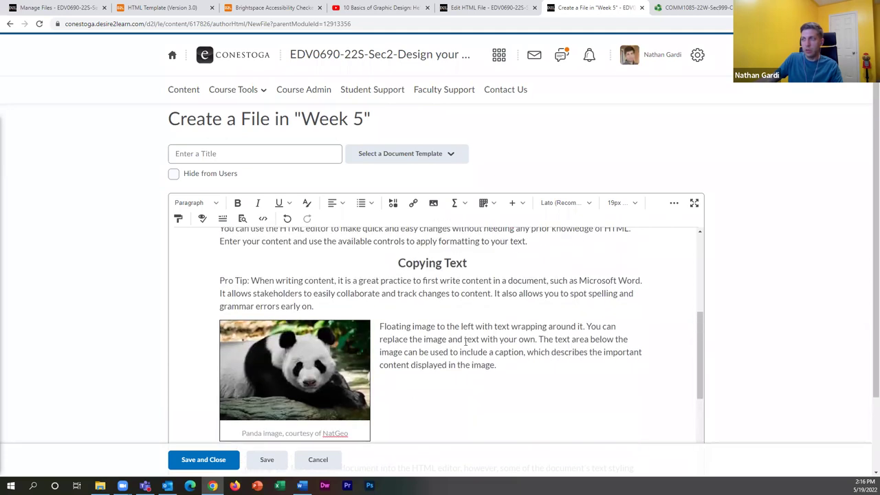
# Title the page "All About Pandas", then save and close it
pyautogui.click(210, 246)
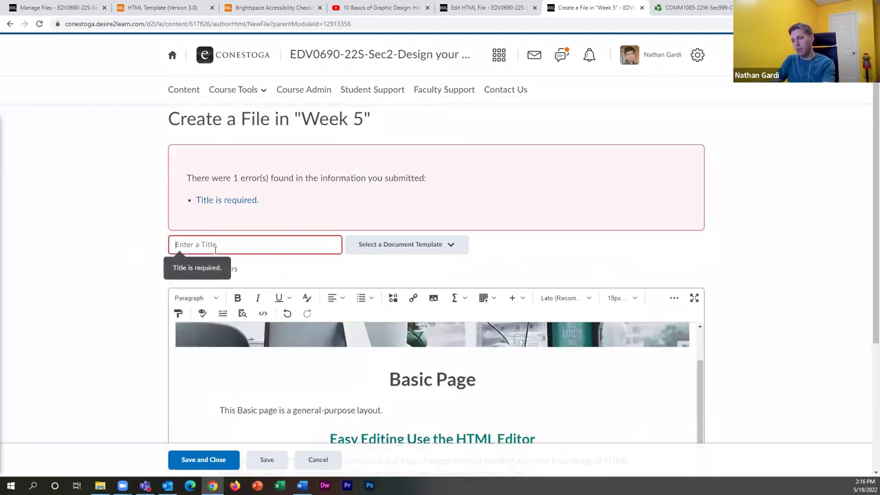
pyautogui.write('All About Pandas')
pyautogui.scroll(-2, 466, 362)
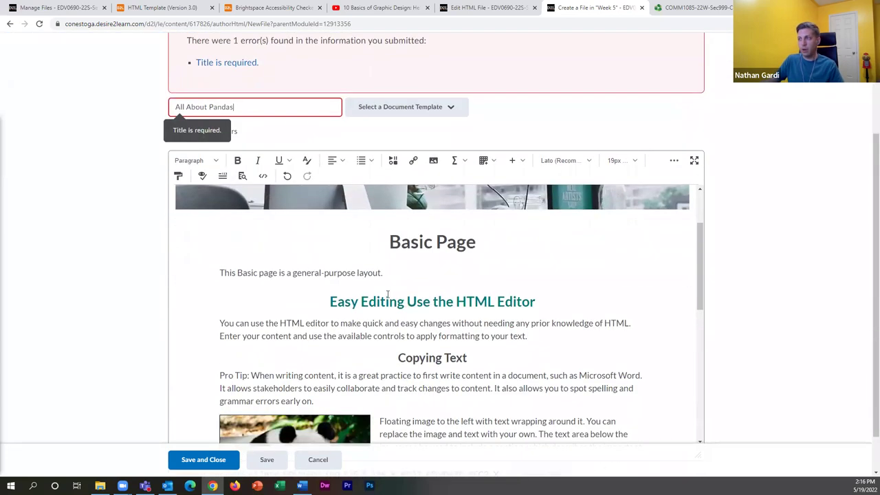
pyautogui.scroll(-1, 452, 383)
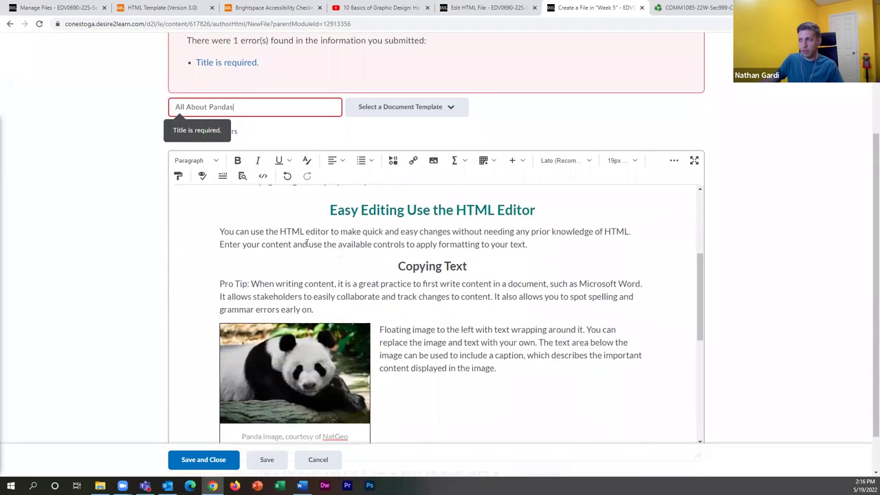
pyautogui.click(209, 460)
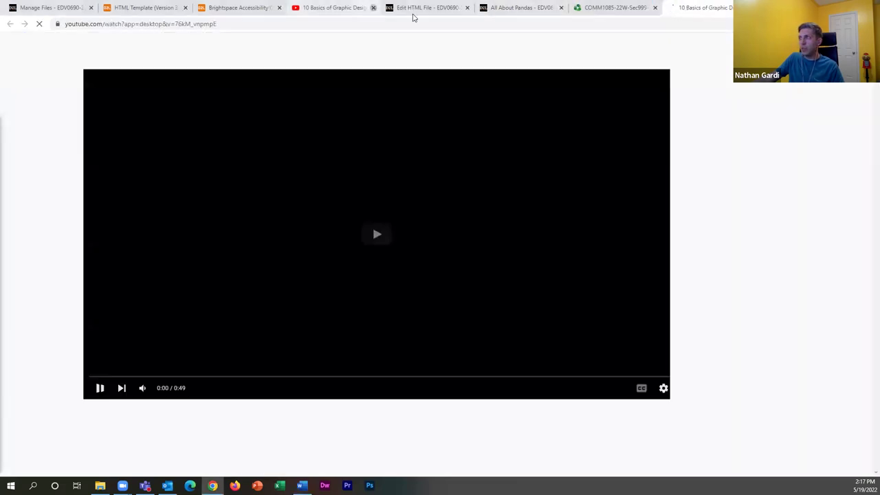
# Close the duplicate YouTube tab, then mute and skip the advertisement in the newly opened graphic design video
pyautogui.click(372, 9)
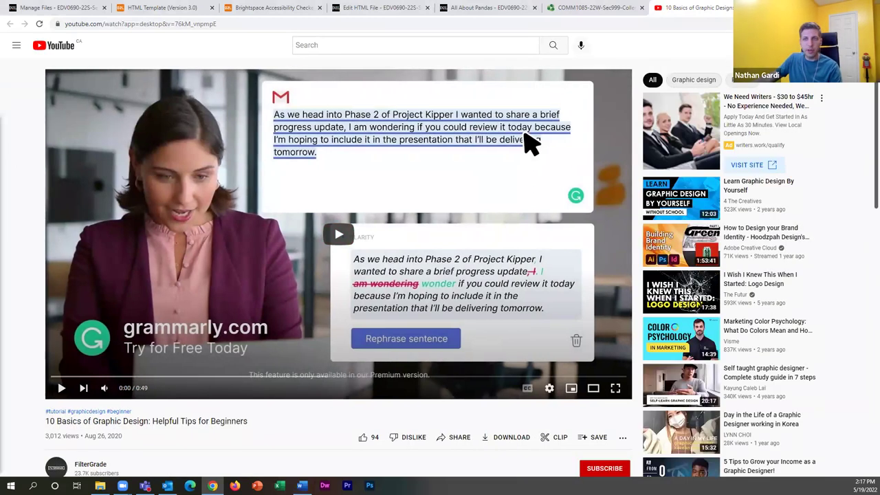
pyautogui.click(533, 144)
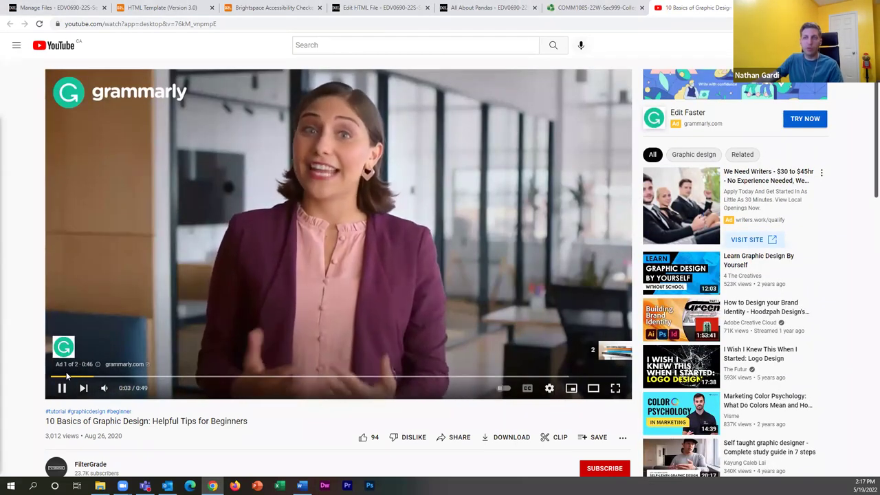
pyautogui.click(101, 388)
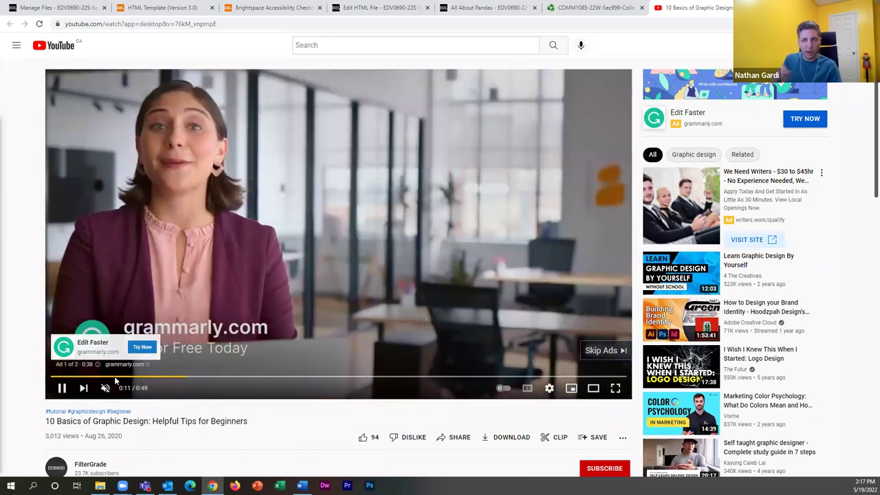
pyautogui.click(605, 350)
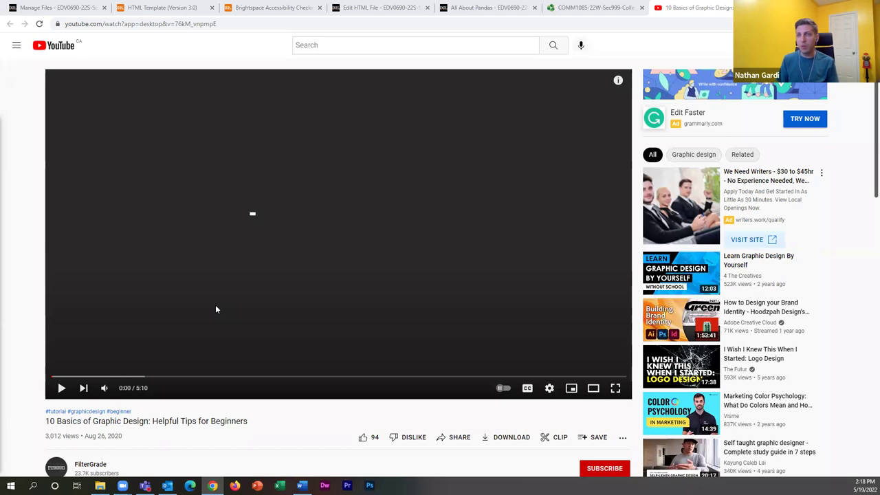
# Play "10 Basics of Graphic Design: Helpful Tips for Beginners" in full screen, then leave full screen and pause it near the end
pyautogui.moveTo(106, 388)
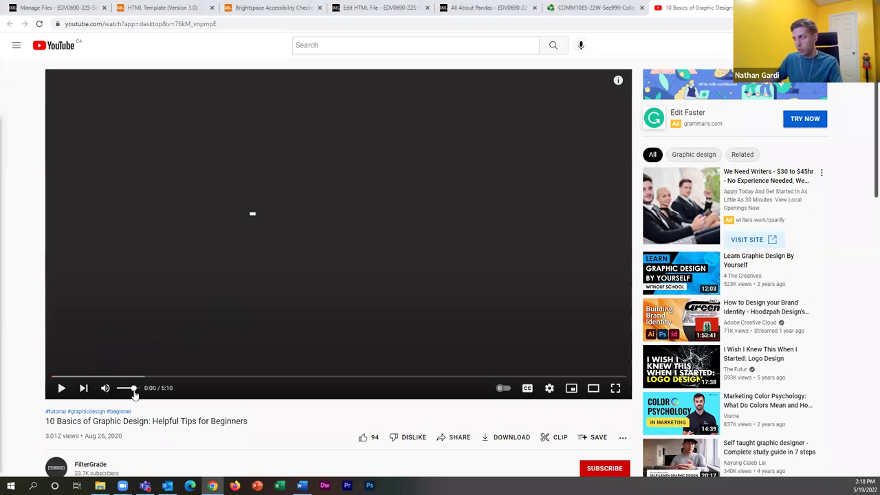
pyautogui.click(61, 387)
pyautogui.click(616, 389)
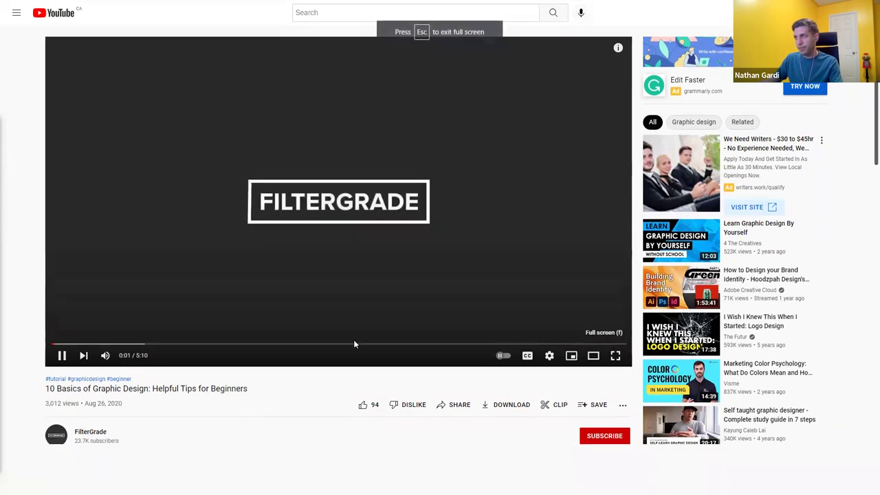
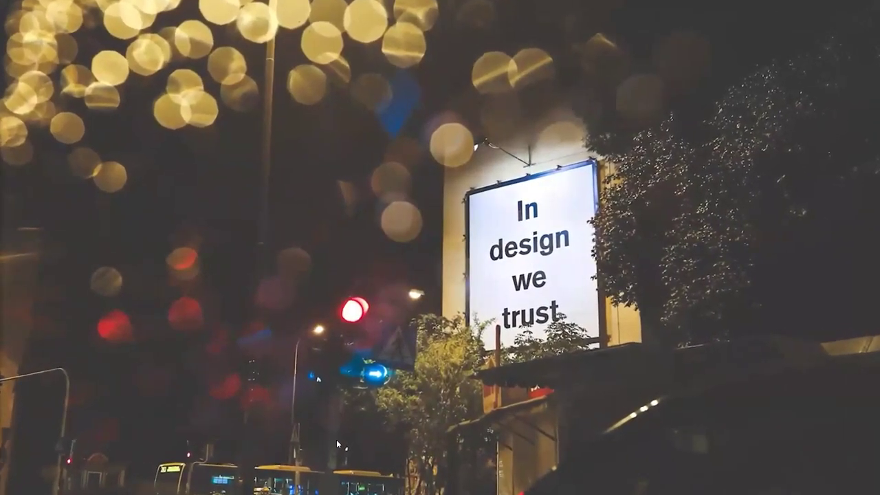
pyautogui.moveTo(338, 413)
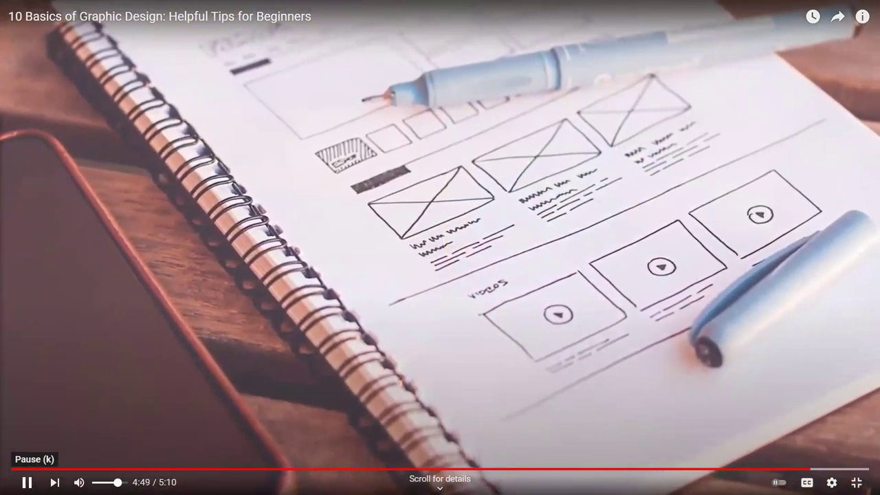
pyautogui.press('Escape')
pyautogui.click(27, 482)
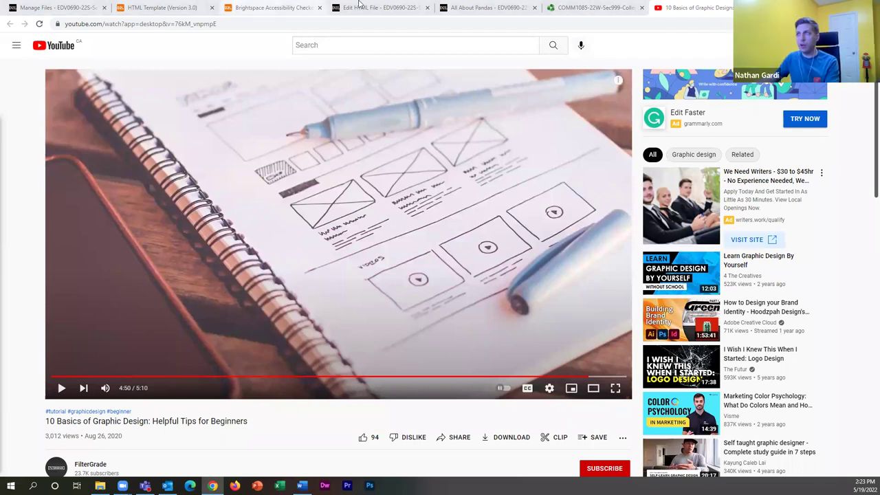
# Return to the Brightspace course homepage and highlight the YouTube link in the HTML Template Resources announcement
pyautogui.click(474, 7)
pyautogui.click(309, 59)
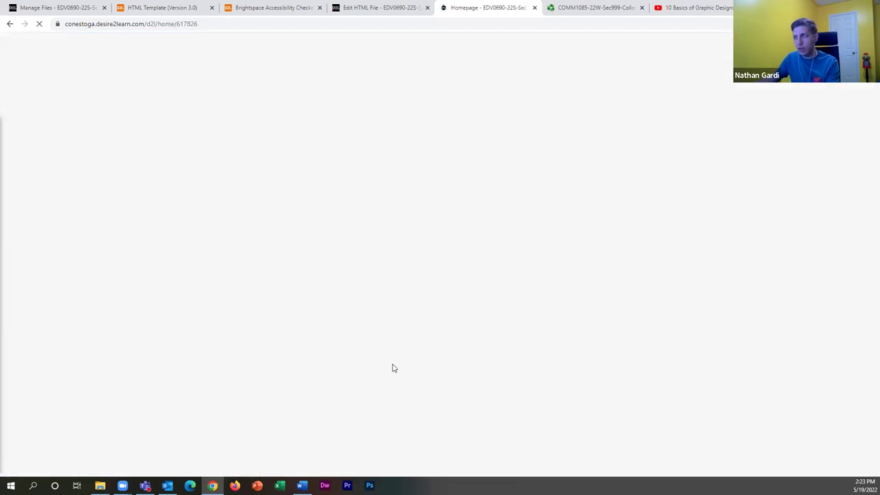
pyautogui.scroll(-1, 412, 369)
pyautogui.moveTo(379, 340); pyautogui.dragTo(176, 347)
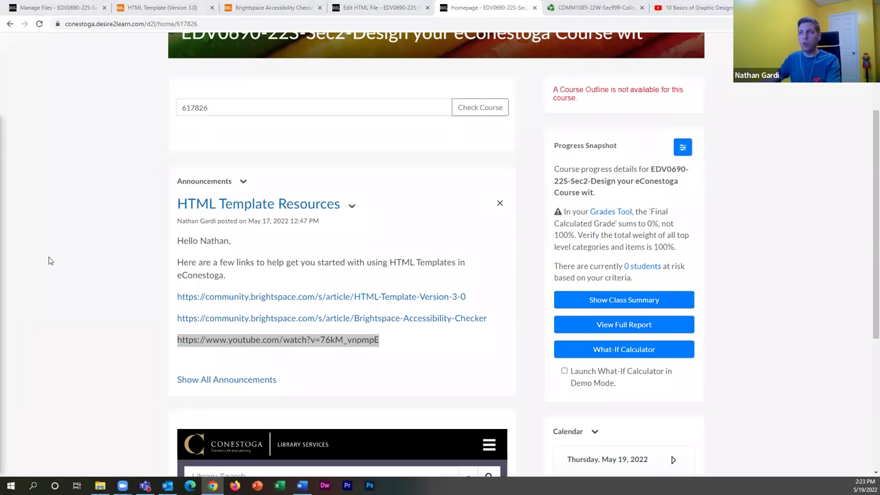
pyautogui.scroll(2, 222, 273)
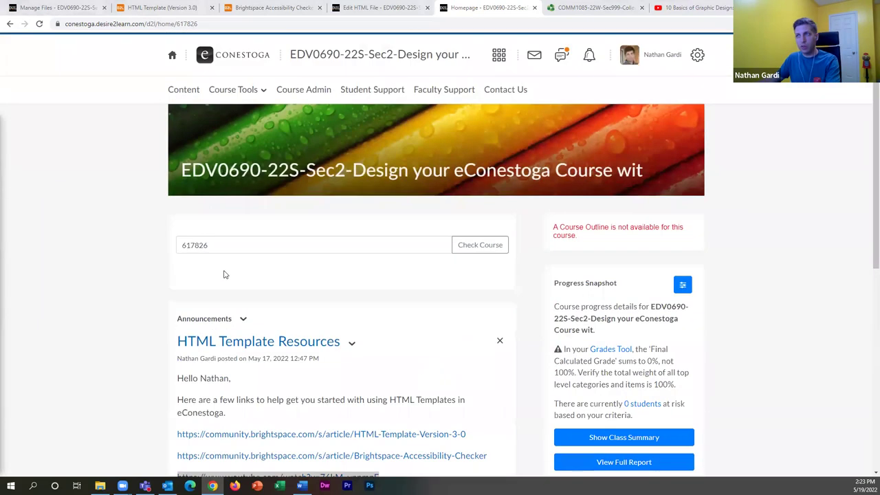
# Open the hidden HTML Template Pages module in the course content and look through its list of template pages
pyautogui.click(183, 90)
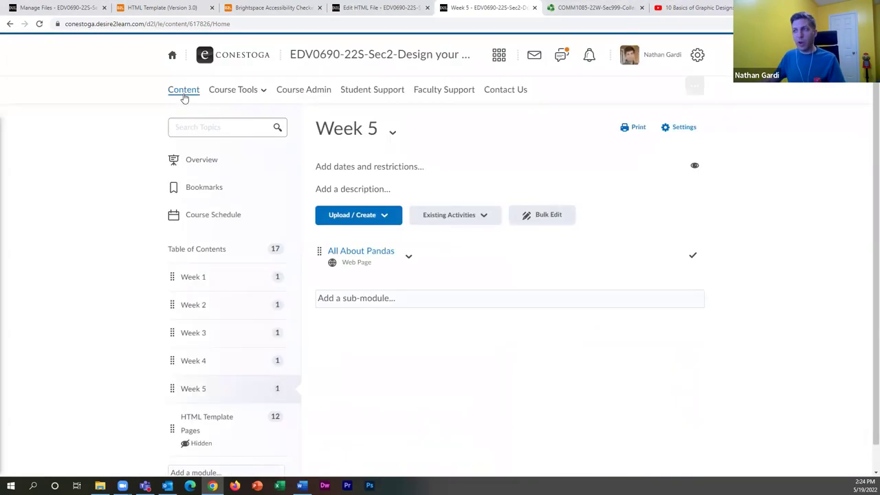
pyautogui.scroll(-1, 279, 334)
pyautogui.click(238, 390)
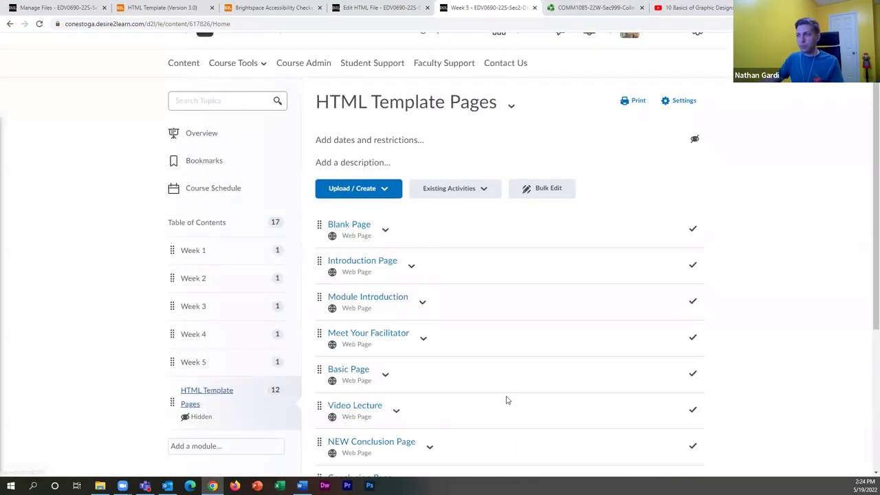
pyautogui.scroll(-2, 457, 393)
pyautogui.scroll(-1, 445, 392)
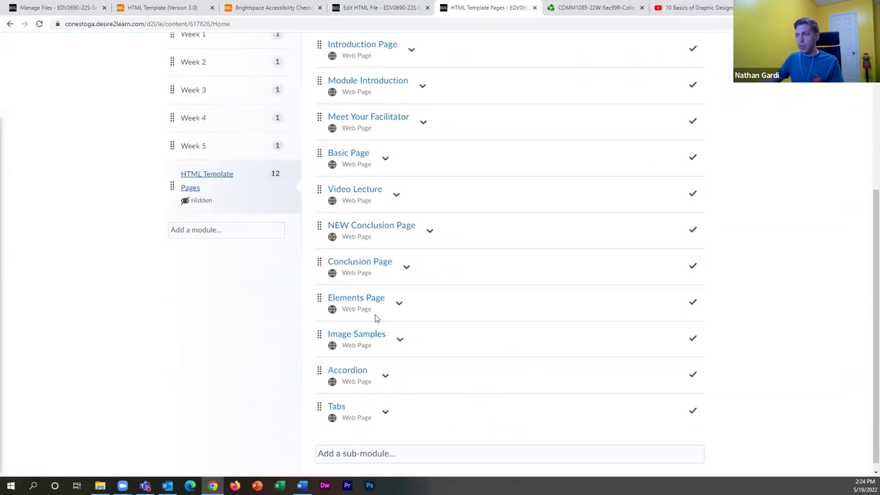
pyautogui.scroll(1, 375, 314)
# View the Basic Page template from start to end, then return to the HTML Template Pages module and review its list
pyautogui.click(349, 245)
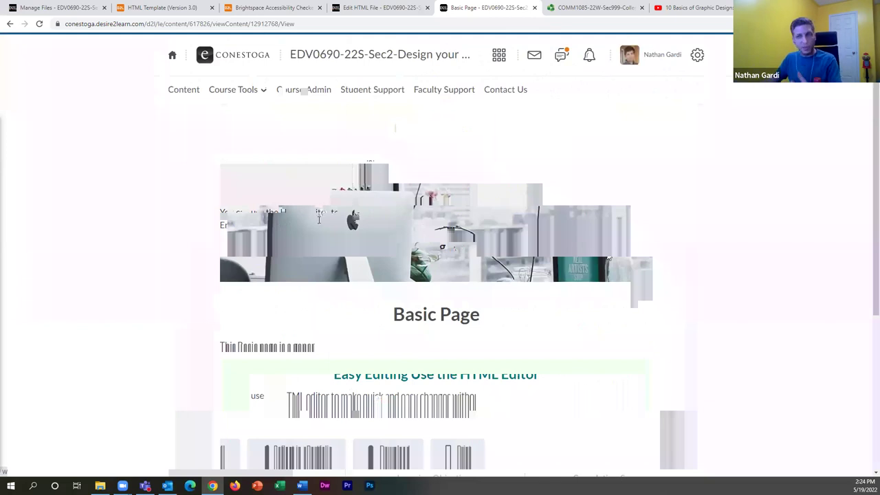
pyautogui.scroll(-3, 318, 222)
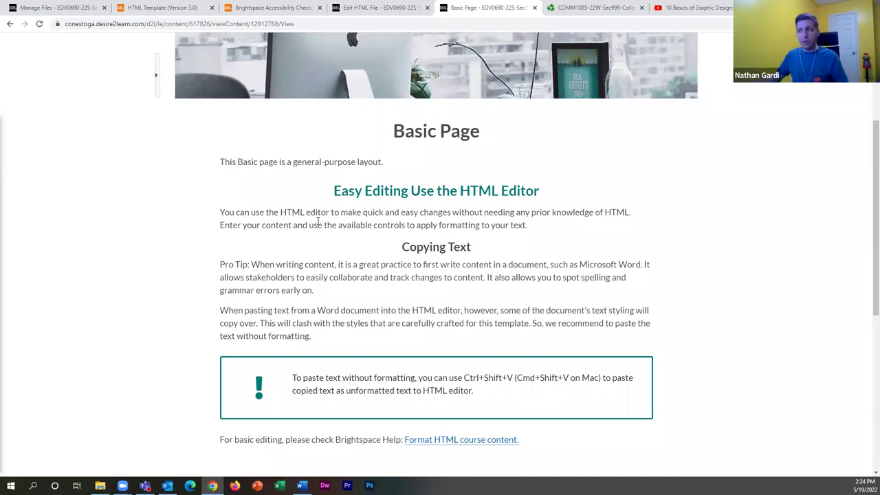
pyautogui.scroll(-5, 348, 269)
pyautogui.scroll(15, 373, 220)
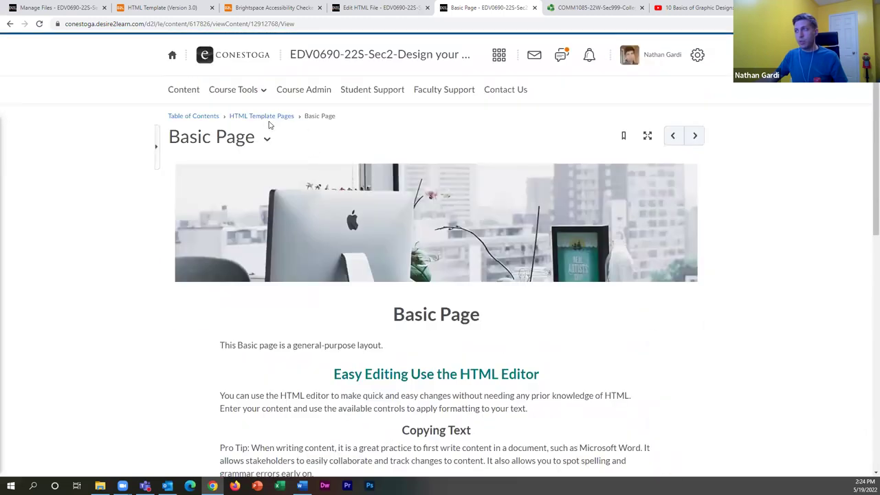
pyautogui.click(253, 116)
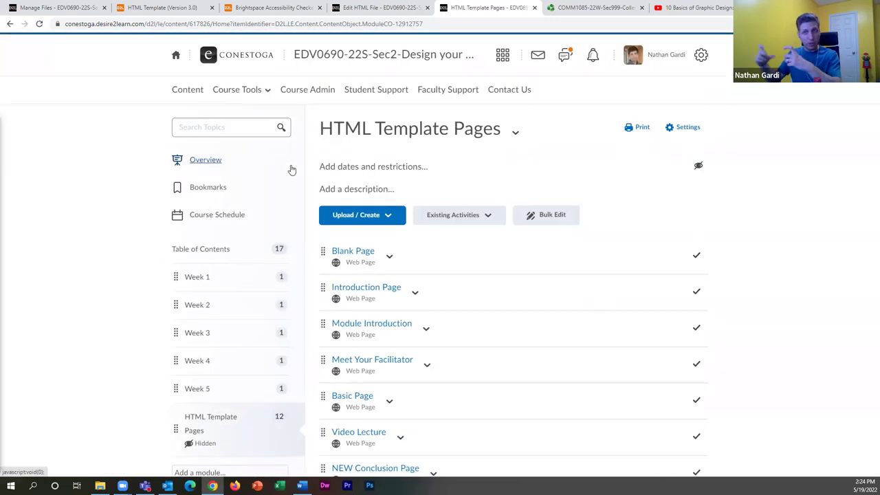
pyautogui.scroll(-4, 378, 310)
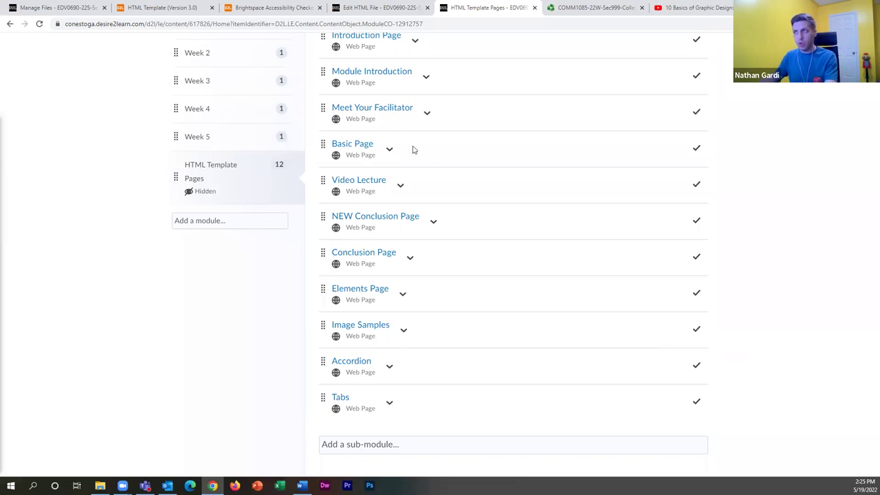
# Switch to the Brightspace Accessibility Checker article and examine the list of items the checker reviews
pyautogui.click(255, 7)
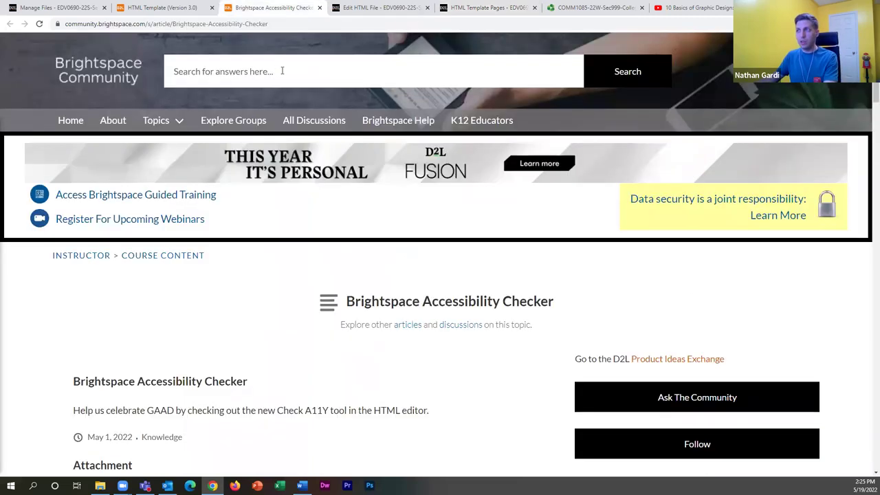
pyautogui.click(252, 25)
pyautogui.press('Escape')
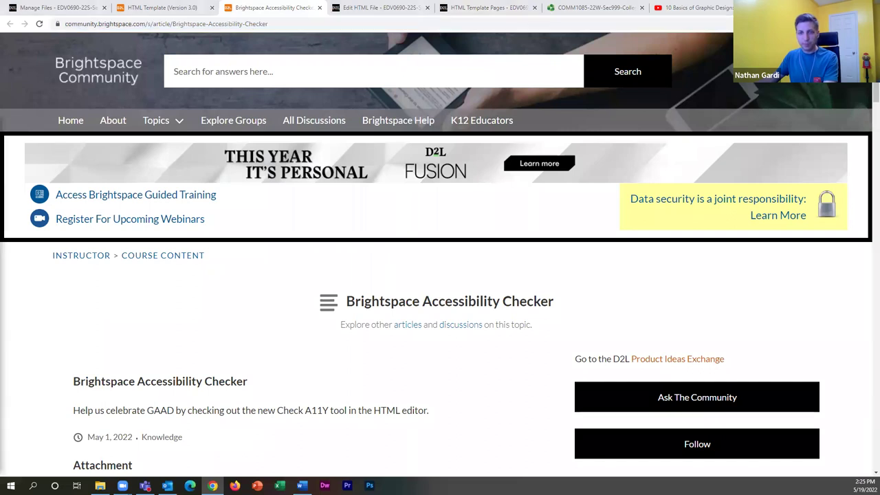
pyautogui.scroll(-3, 275, 267)
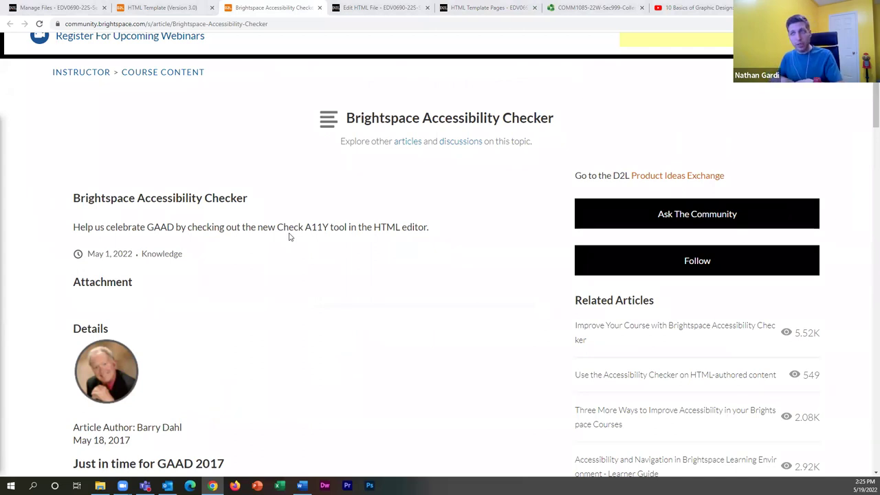
pyautogui.scroll(-5, 435, 234)
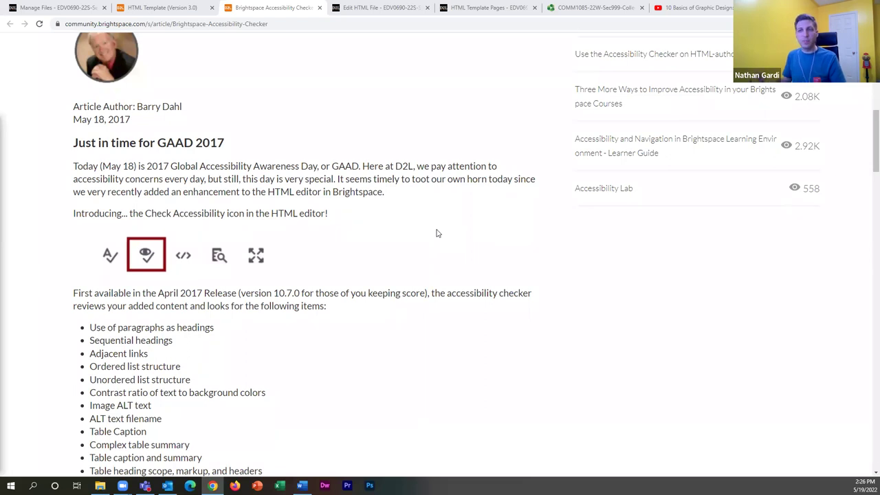
pyautogui.scroll(-3, 435, 234)
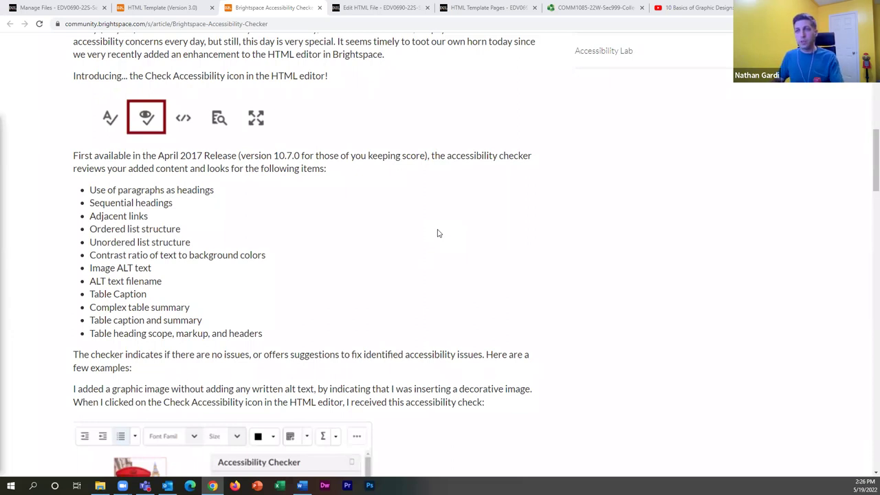
pyautogui.scroll(10, 414, 236)
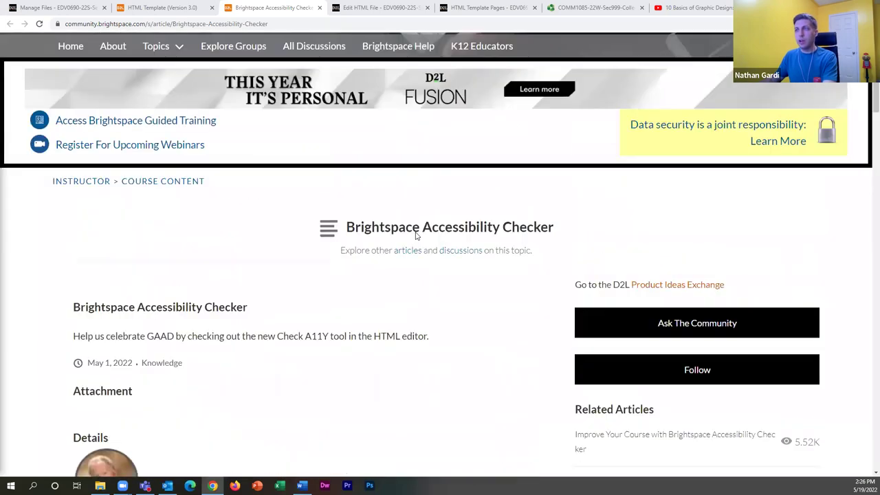
# Switch to the HTML Template (Version 3.0) article and view its table of contents and getting-started section
pyautogui.click(184, 6)
pyautogui.scroll(10, 412, 258)
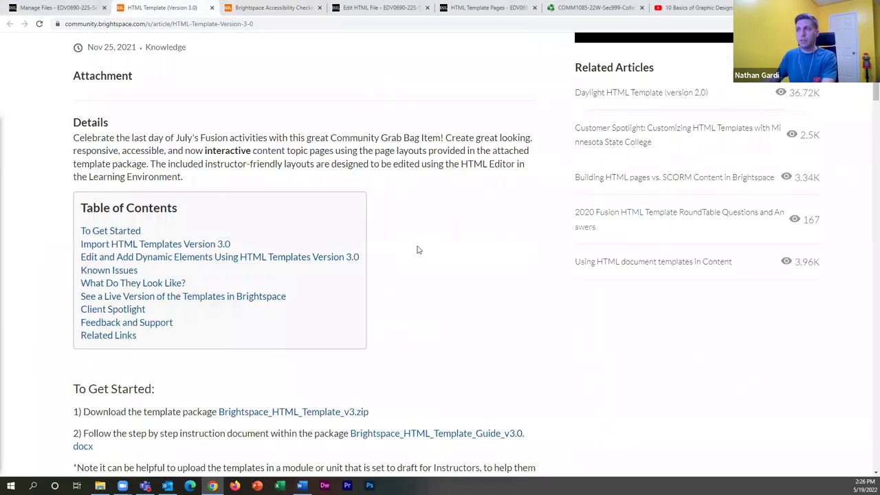